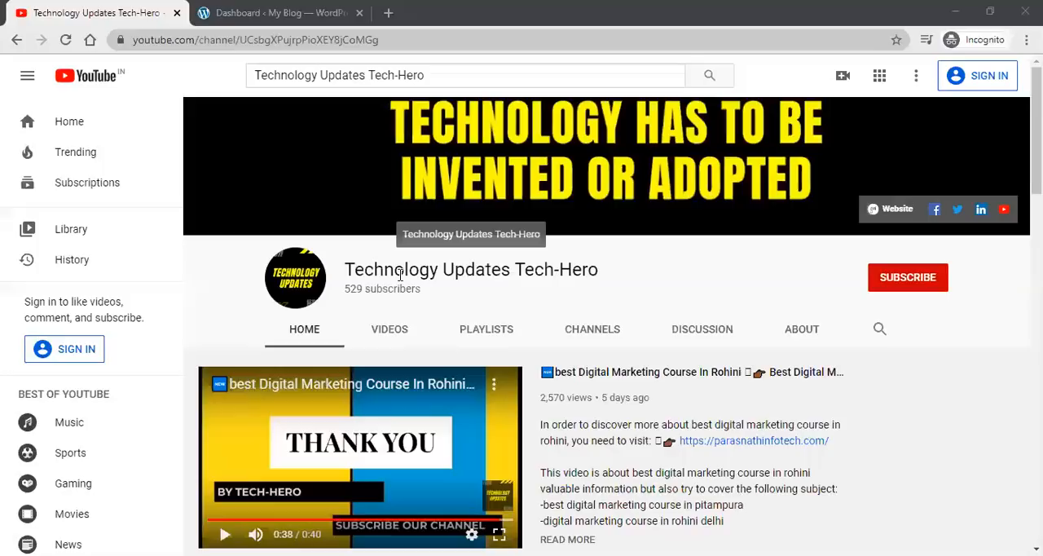
drag(349, 269, 590, 271)
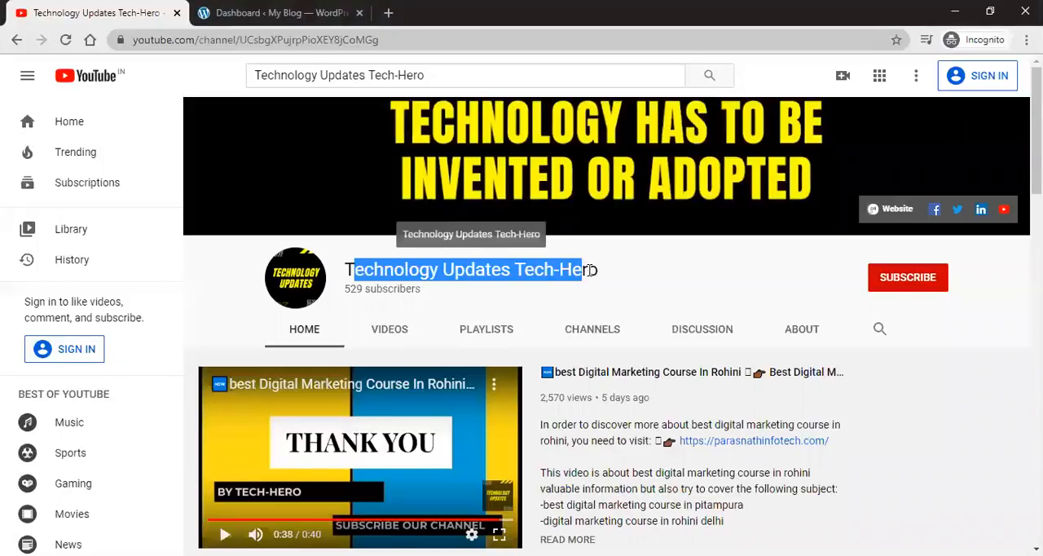
click(580, 270)
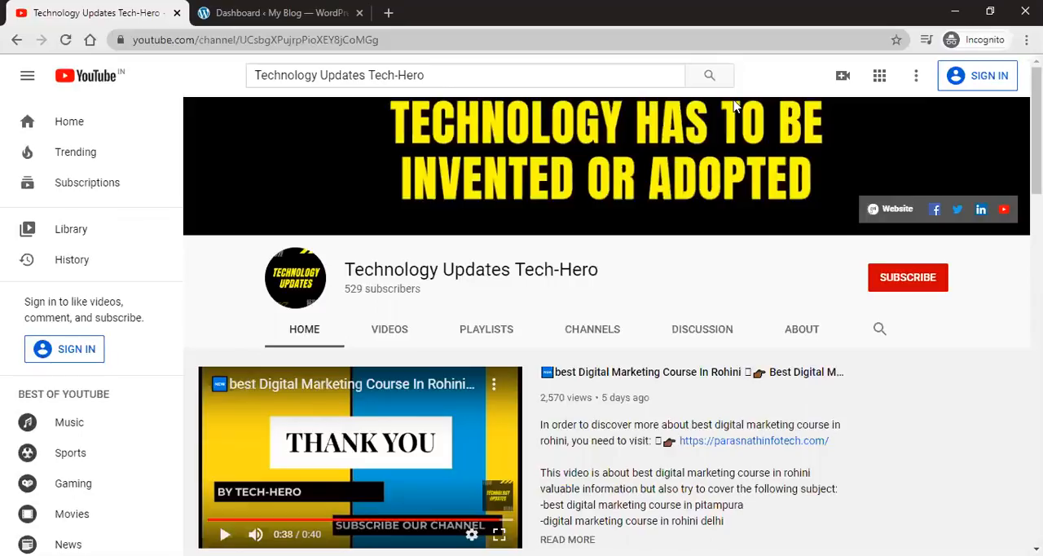
Step: Switch to the WordPress dashboard tab and open the page for adding new plugins
key(ctrl+Tab)
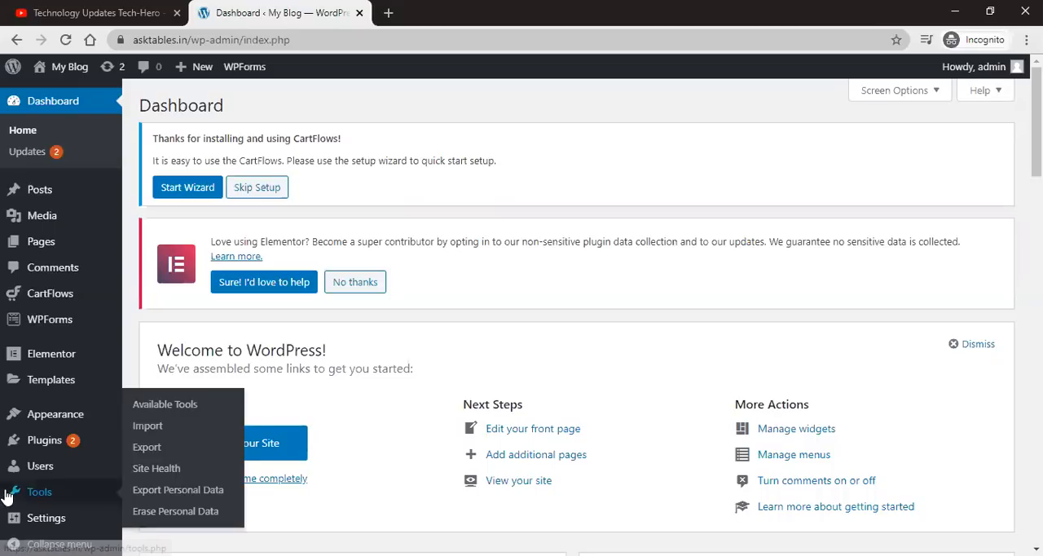
mouse_move(43, 438)
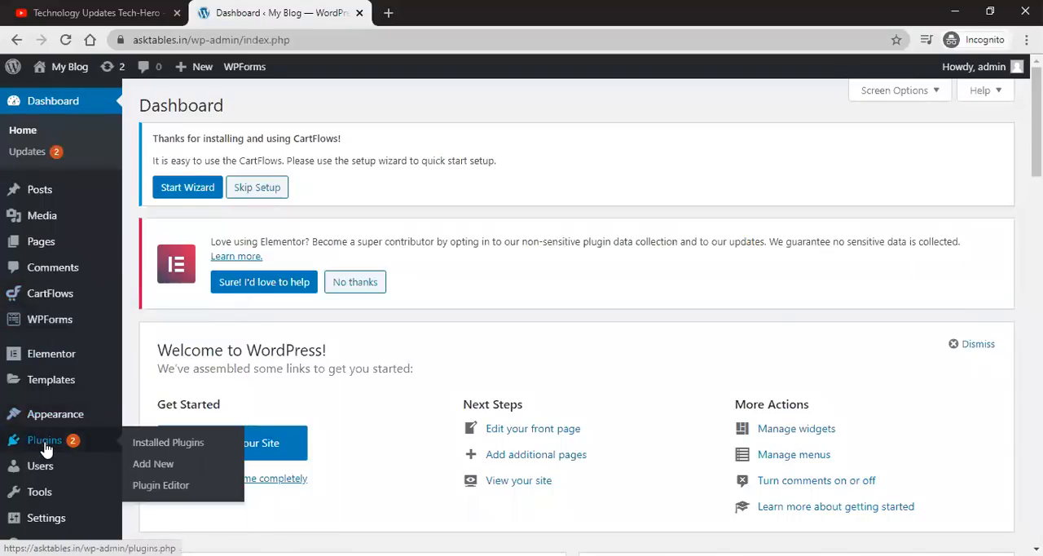
click(153, 464)
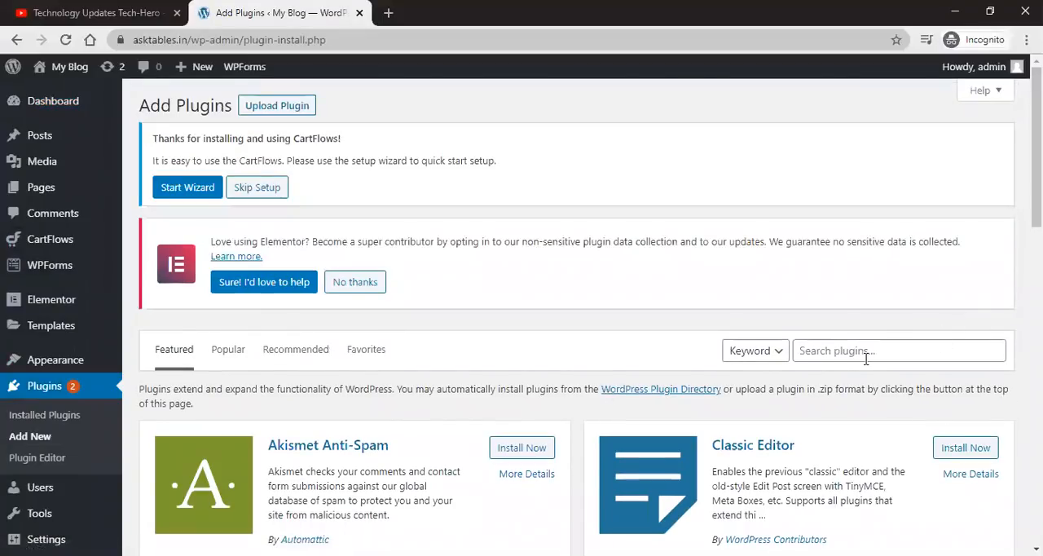
Step: Search plugins for woocommerce, then install and activate the WooCommerce plugin
click(863, 352)
text(woocommerce)
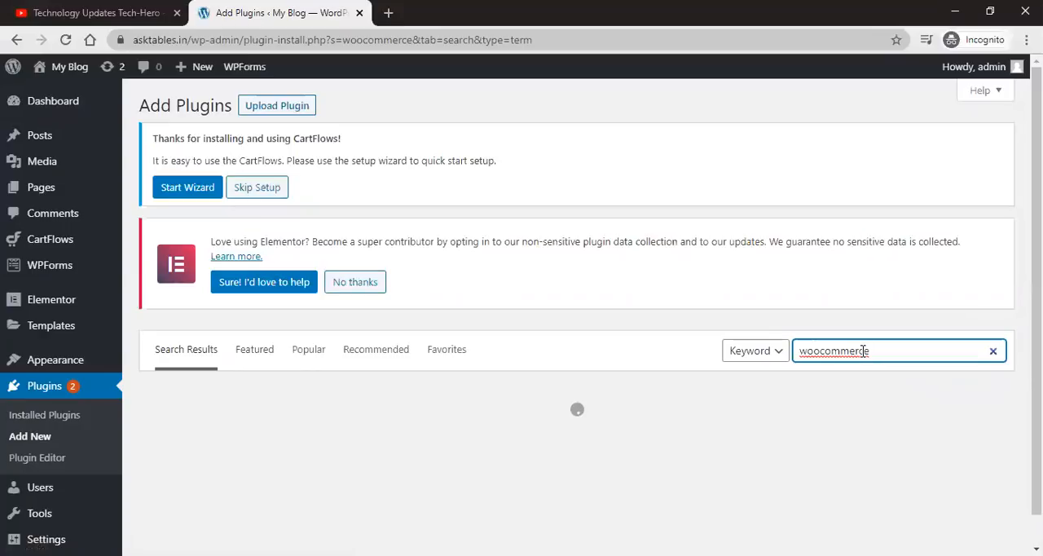
scroll(488, 379, down, 1)
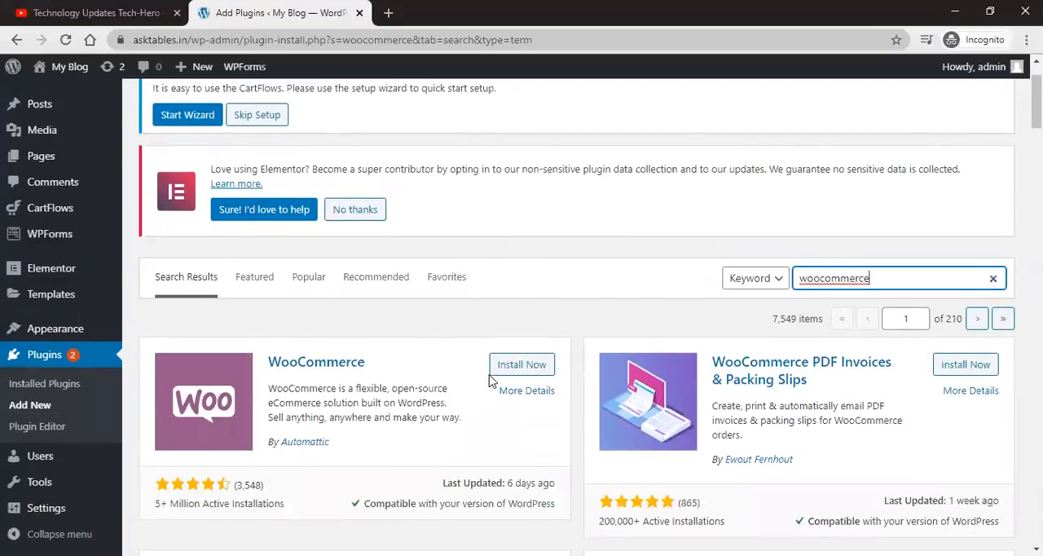
scroll(489, 379, down, 1)
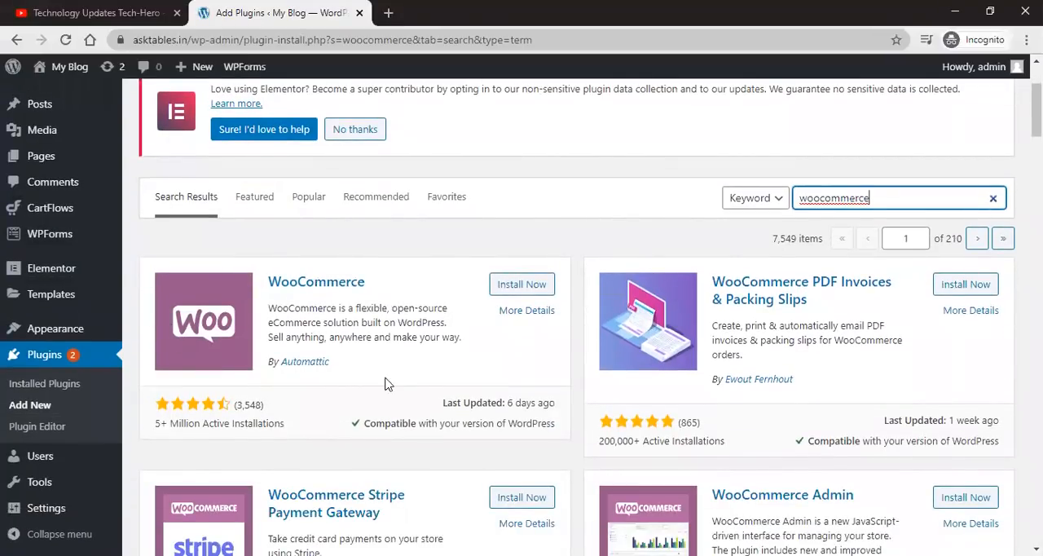
click(526, 291)
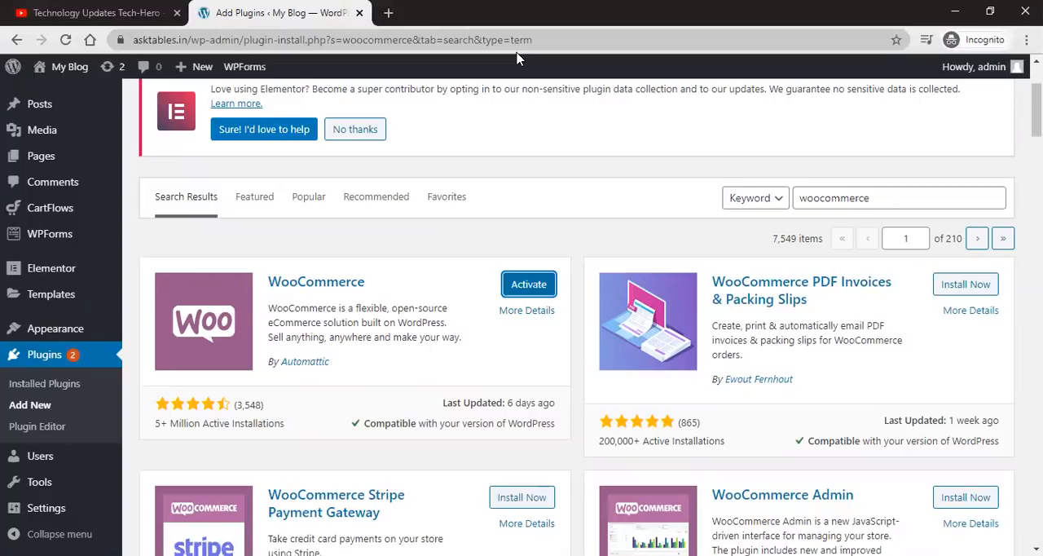
click(511, 287)
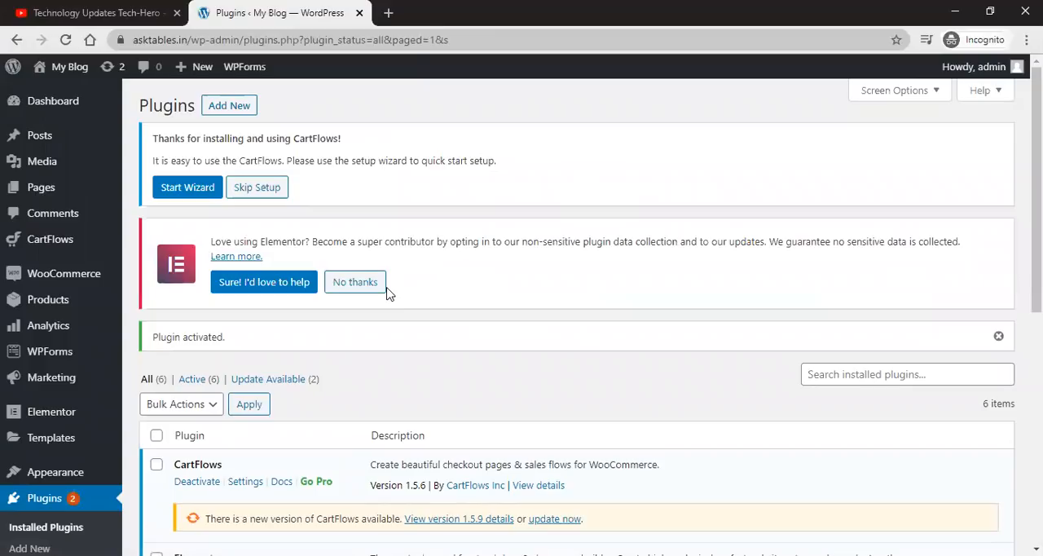
Step: Open the WooCommerce plugin's settings from the installed plugins list
scroll(399, 291, down, 5)
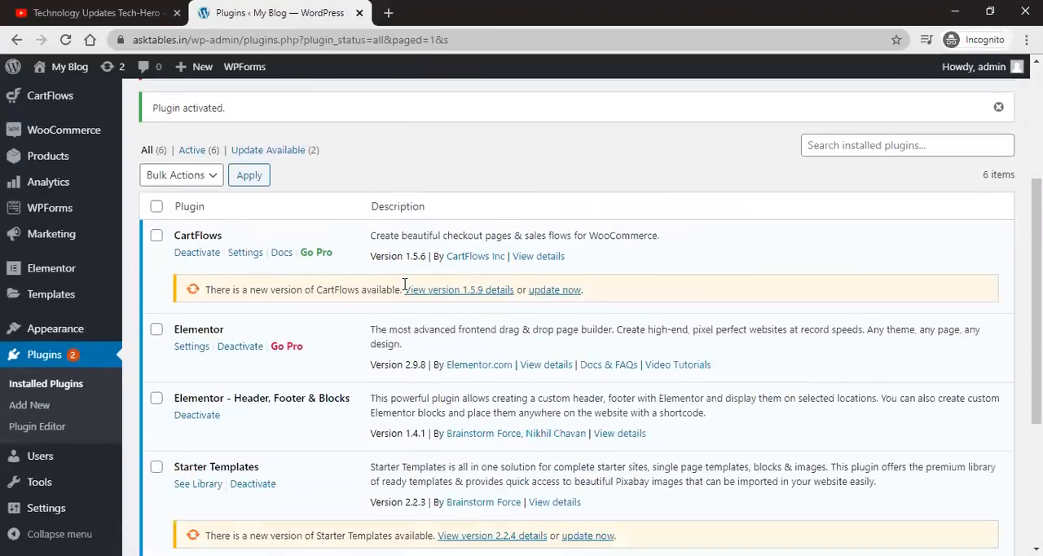
scroll(403, 290, down, 2)
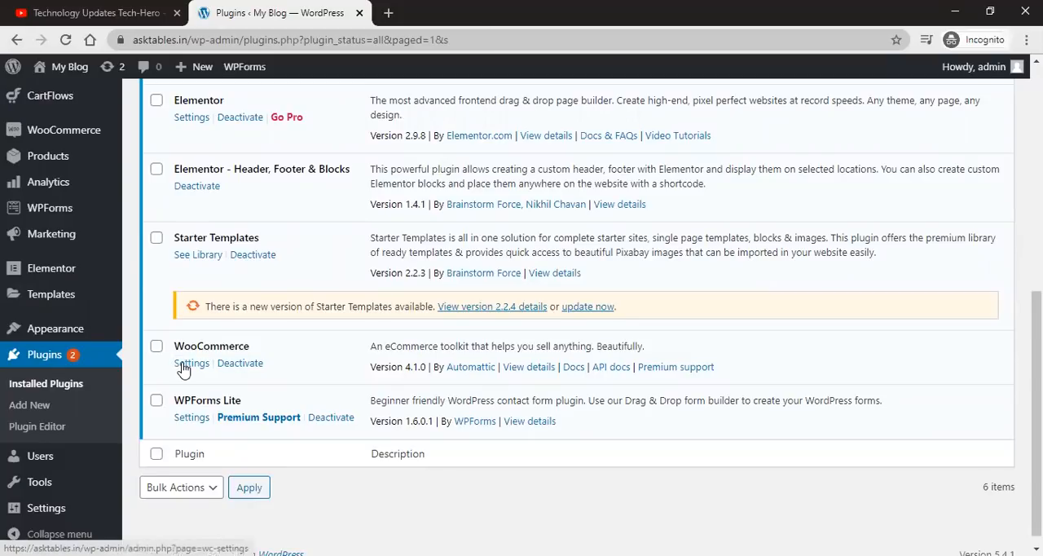
click(185, 365)
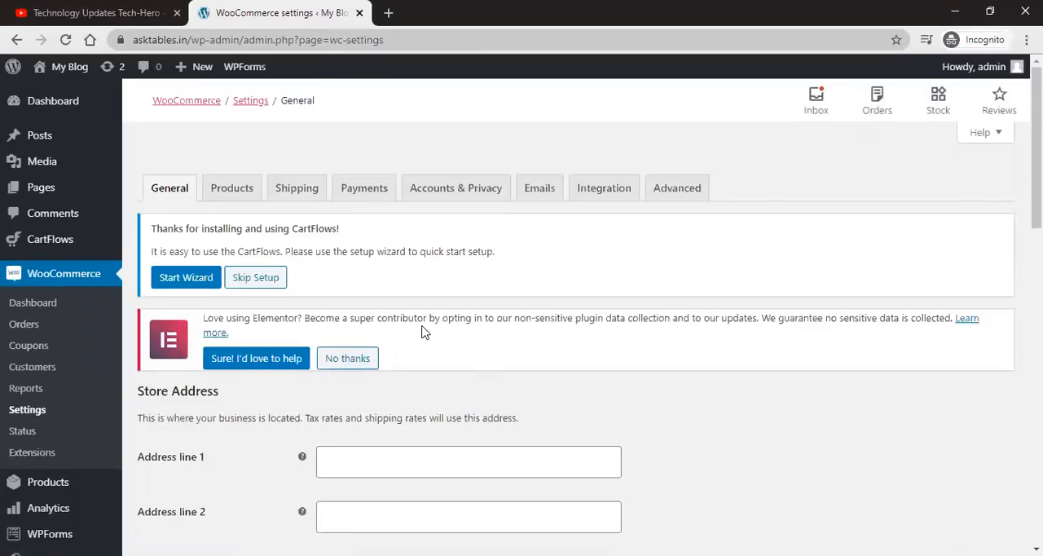
Step: Scroll through the WooCommerce general settings to review the store address and general options
scroll(426, 328, down, 3)
scroll(426, 328, up, 3)
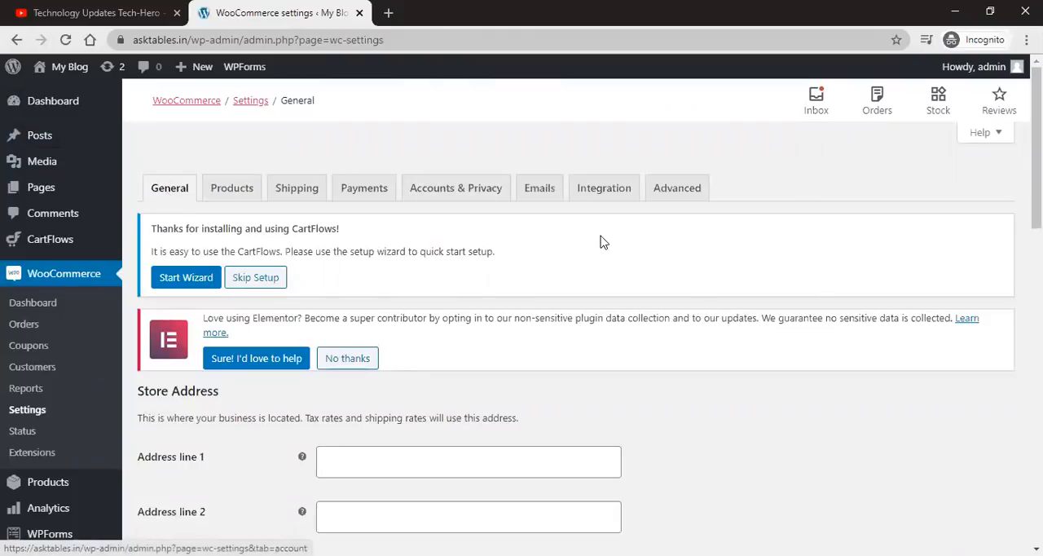
scroll(608, 247, down, 3)
scroll(607, 247, down, 7)
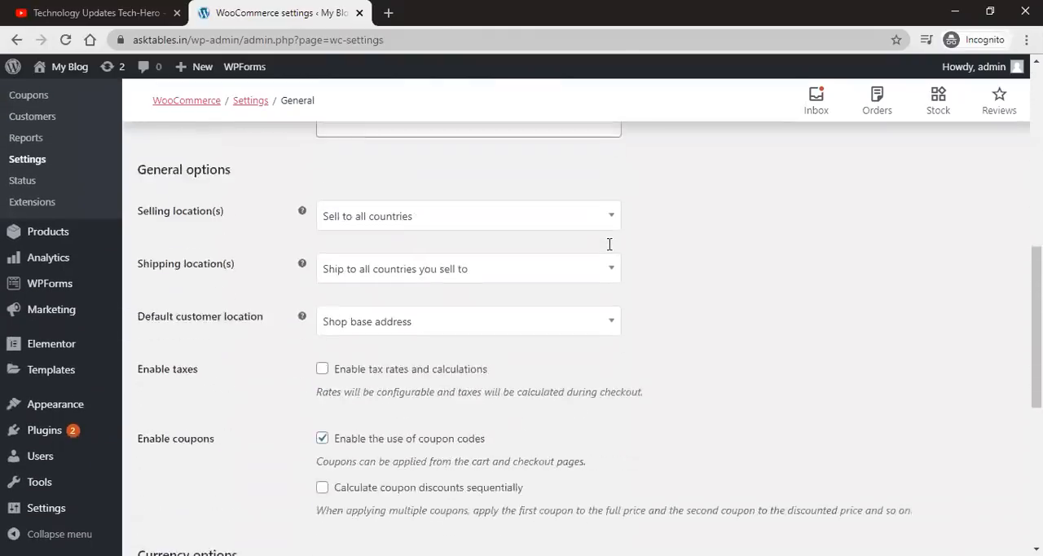
scroll(664, 443, up, 1)
scroll(664, 442, up, 9)
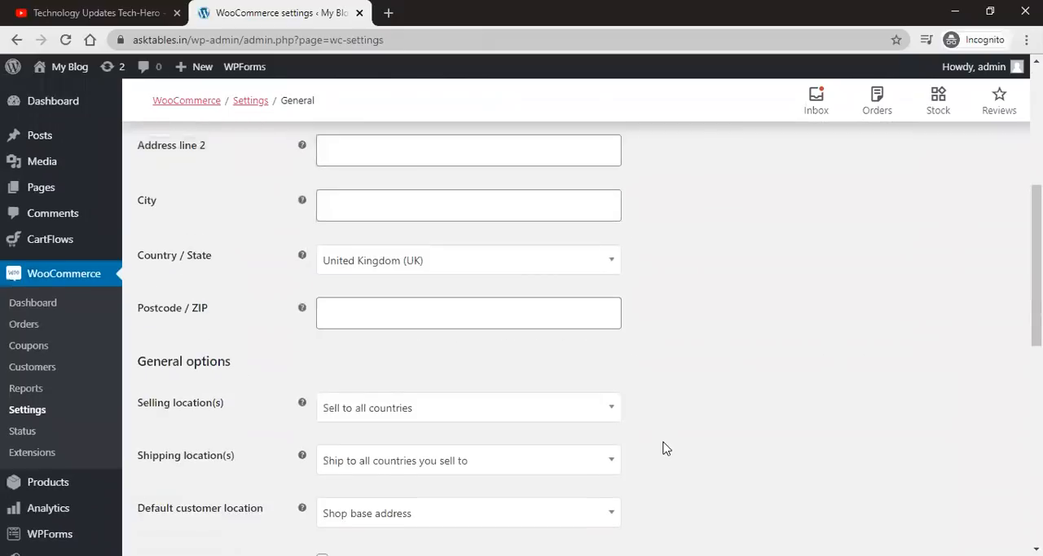
scroll(664, 447, down, 2)
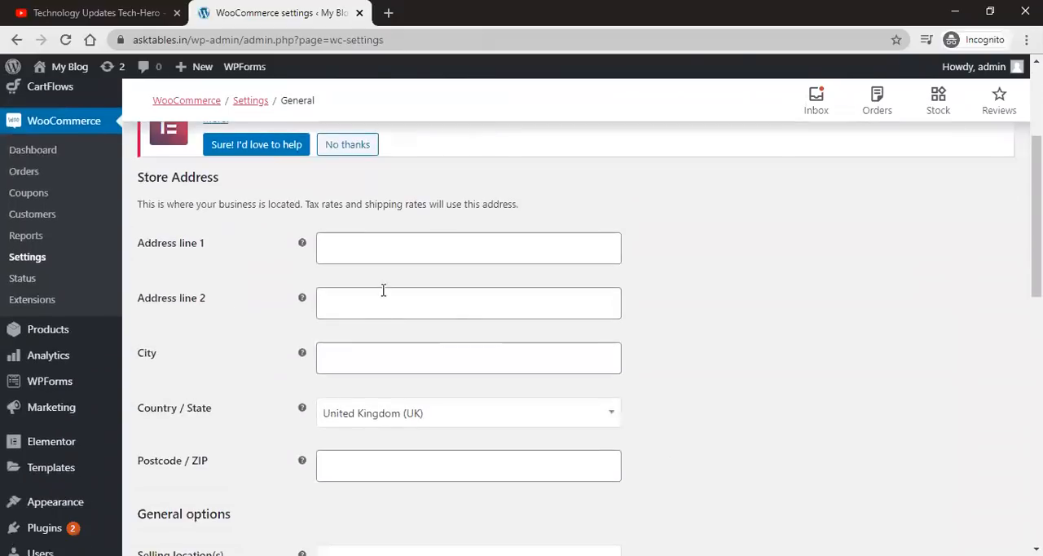
Step: Fill in the store's street address as address line 1
click(392, 250)
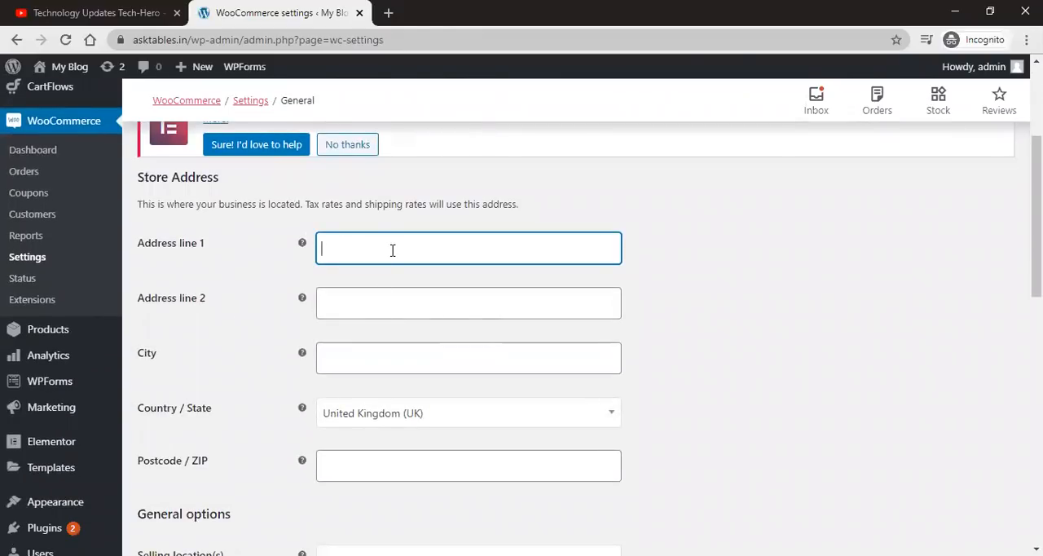
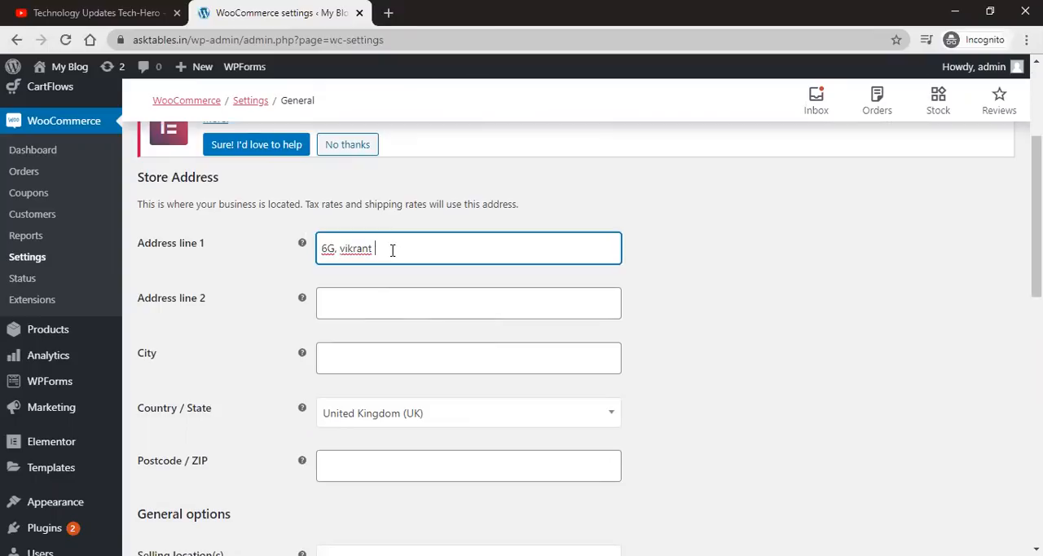
key(Tab)
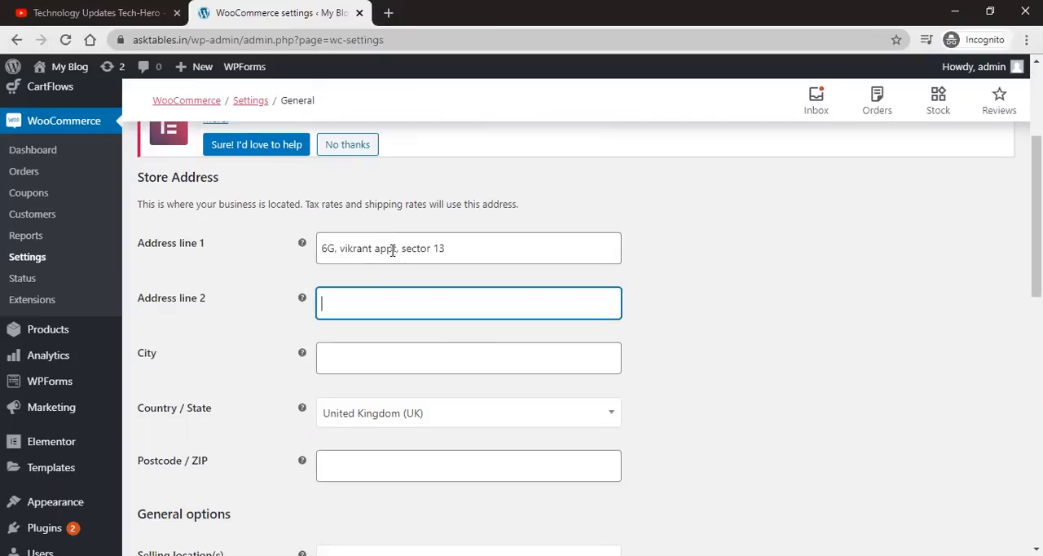
Step: Fill in address line 2 with the locality and the city of the store address
text(Rohini)
key(Tab)
text(Delhi)
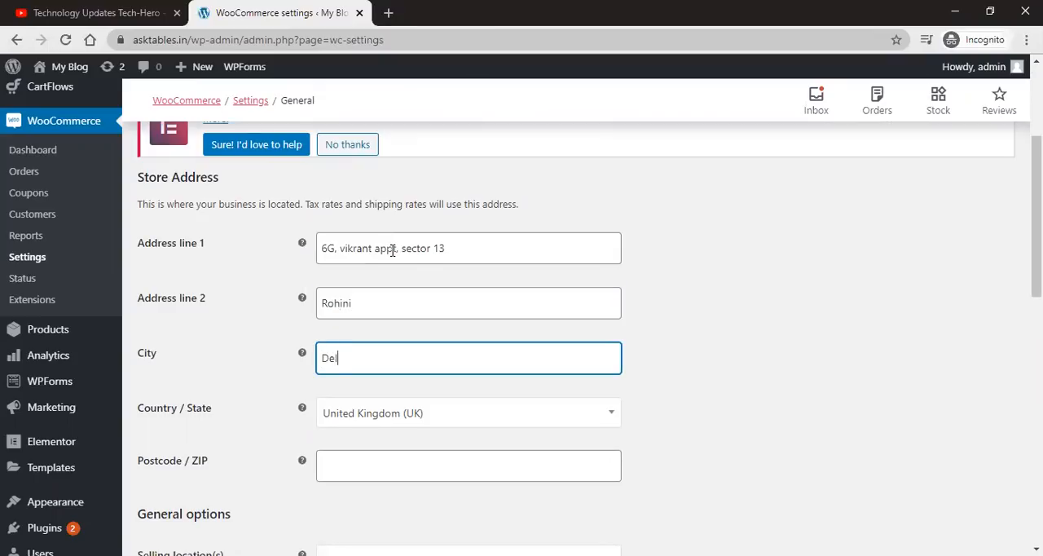
Step: Set the store's Country / State to India — Delhi by searching the list for indi
click(385, 421)
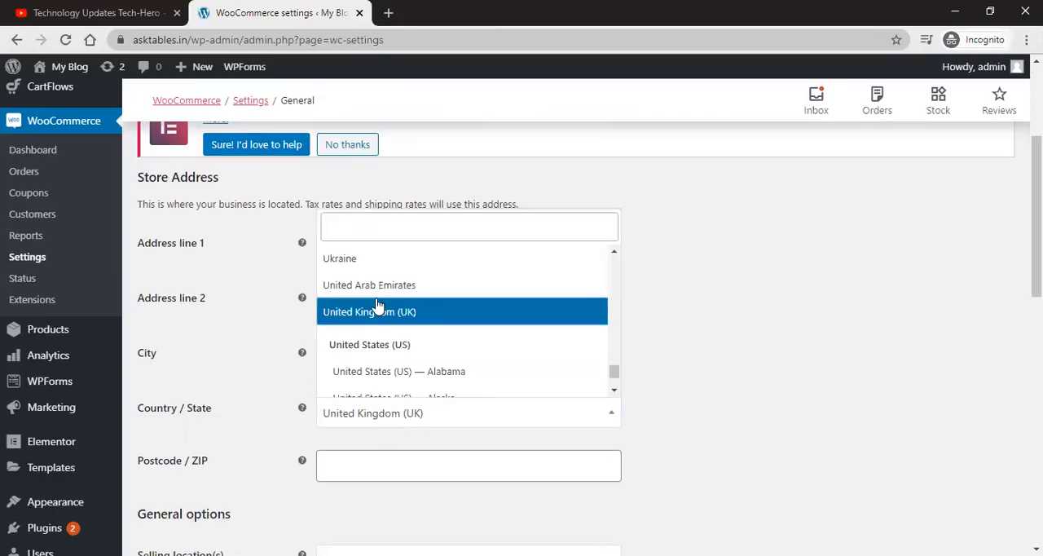
text(i)
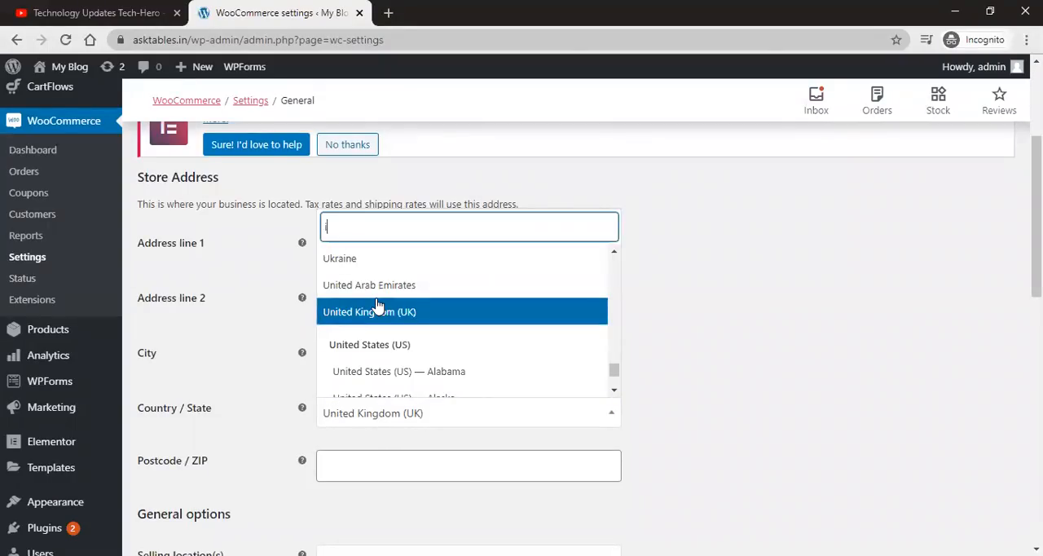
text(ndi)
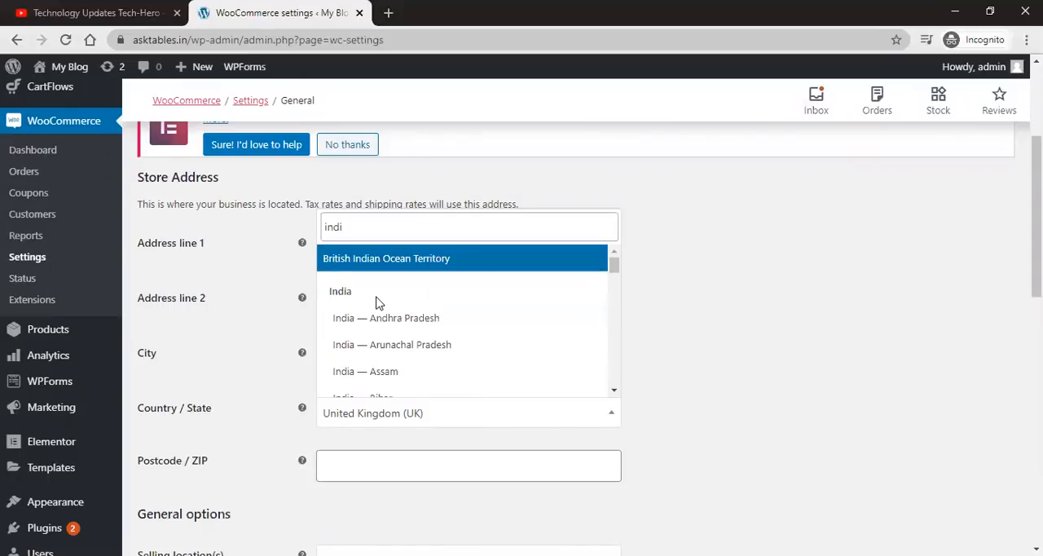
scroll(414, 354, down, 4)
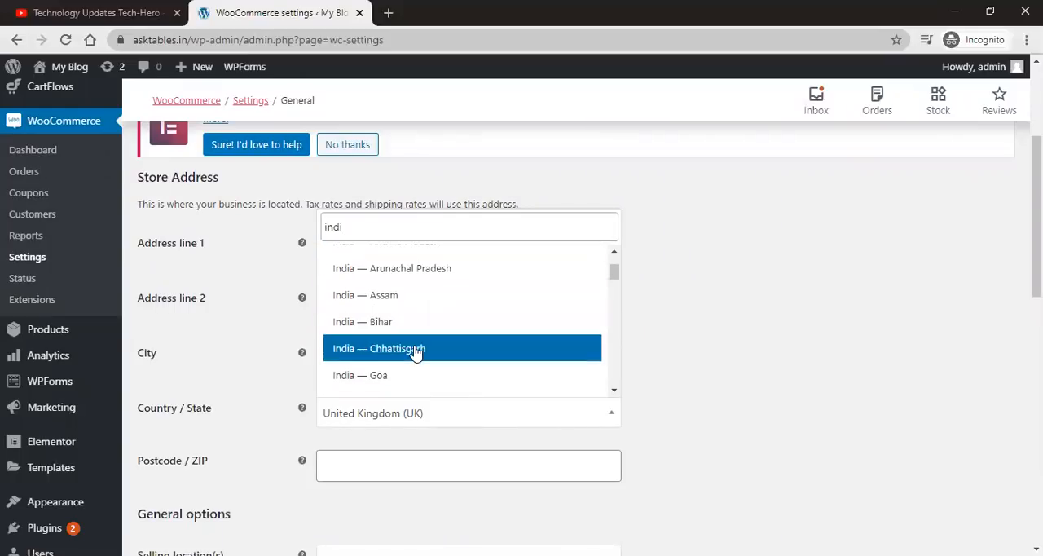
scroll(420, 365, down, 3)
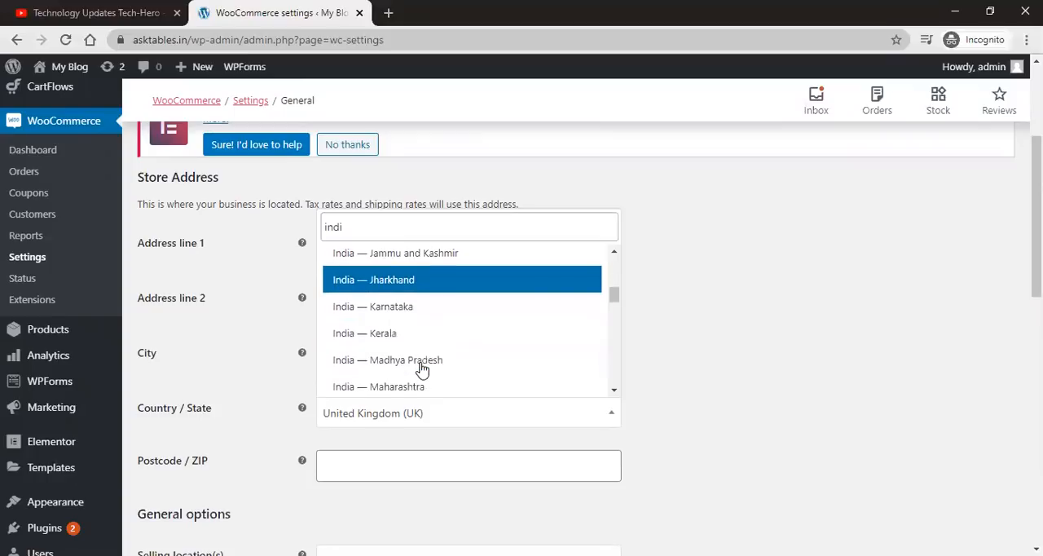
scroll(422, 366, down, 5)
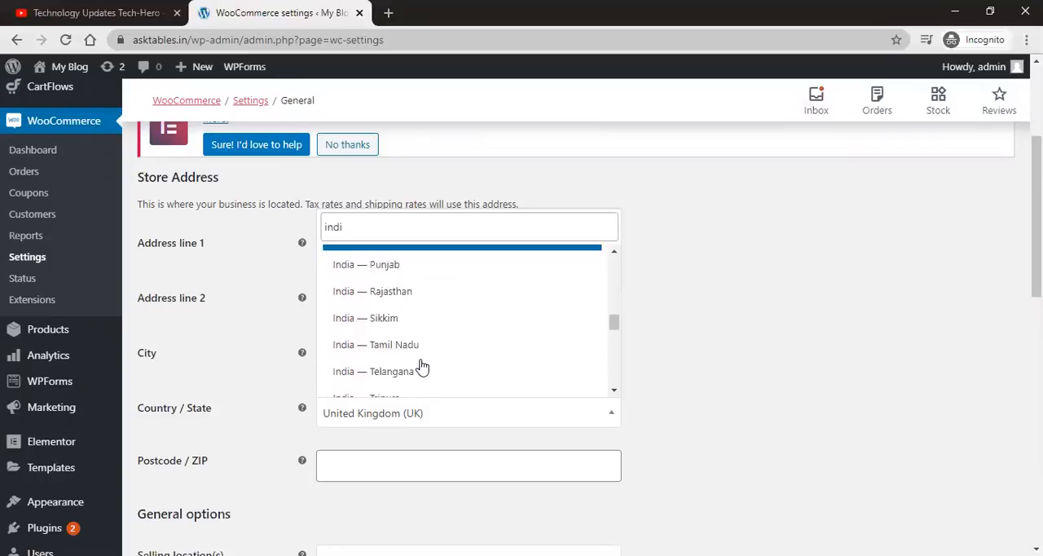
scroll(419, 366, down, 1)
click(410, 361)
scroll(664, 427, down, 1)
Step: Enter the store's postcode
click(451, 377)
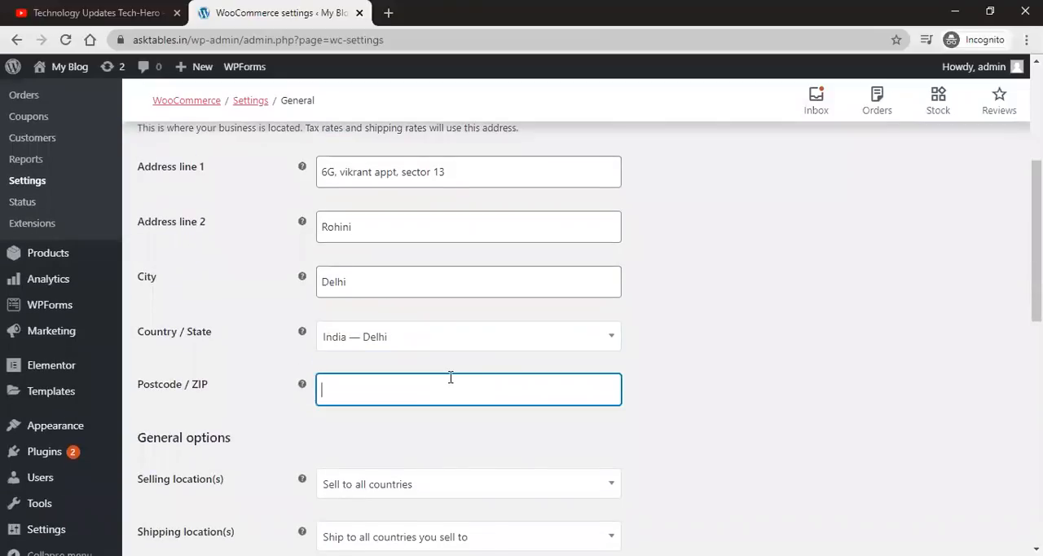
text(110085)
scroll(475, 376, down, 3)
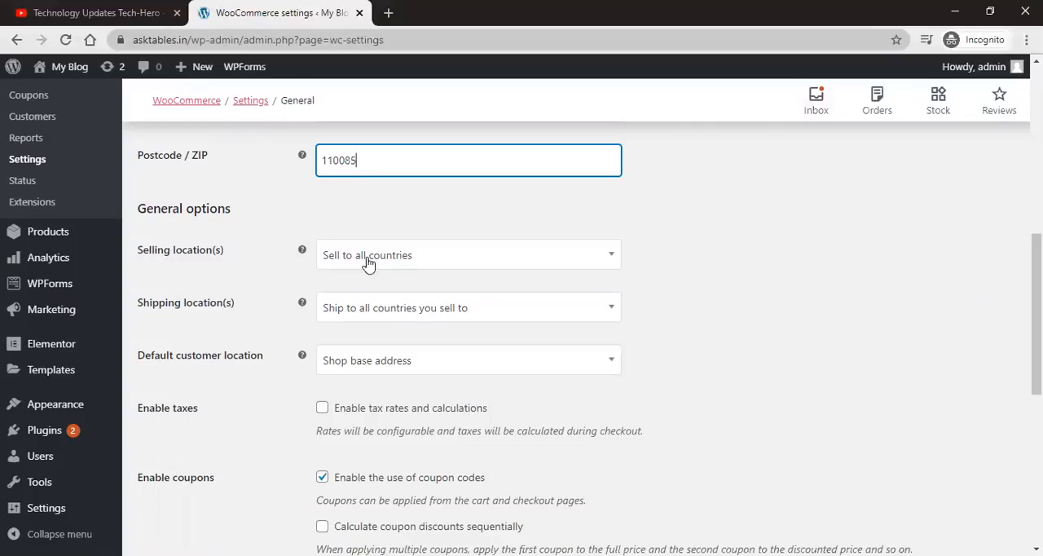
Step: Set the selling locations to Sell to all countries, except for… and open the excluded countries list
scroll(560, 389, down, 1)
scroll(560, 389, down, 2)
scroll(559, 389, up, 4)
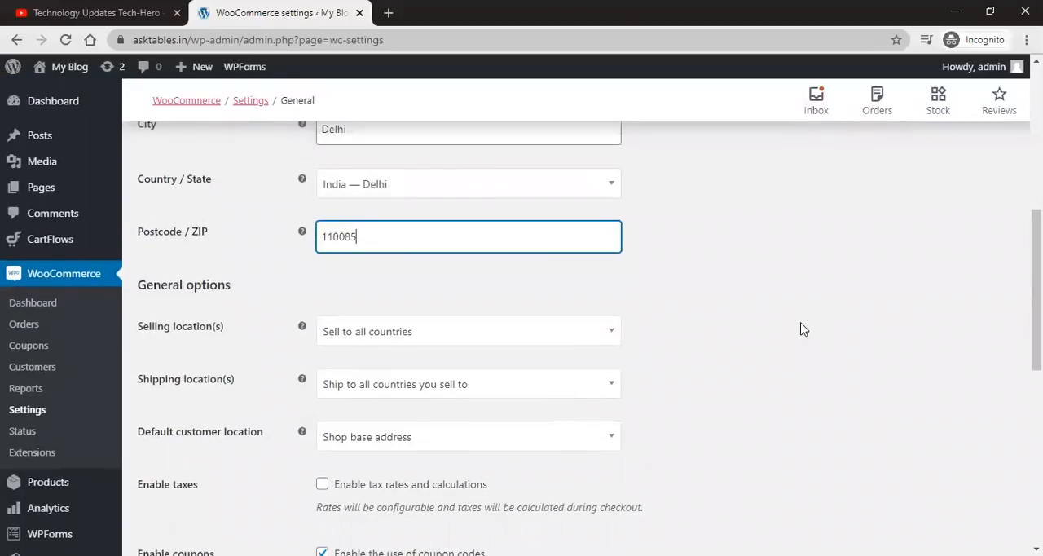
scroll(801, 328, down, 1)
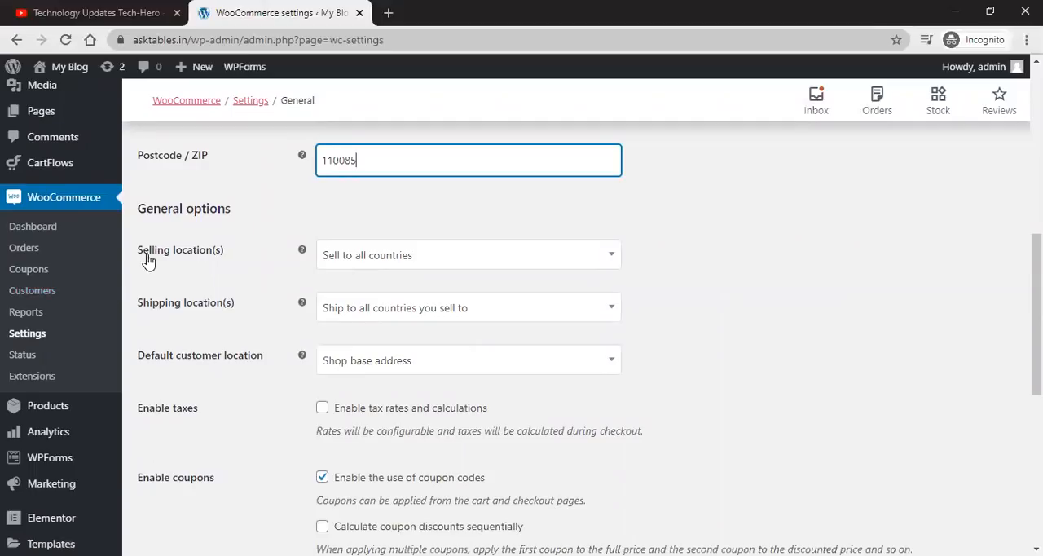
click(576, 269)
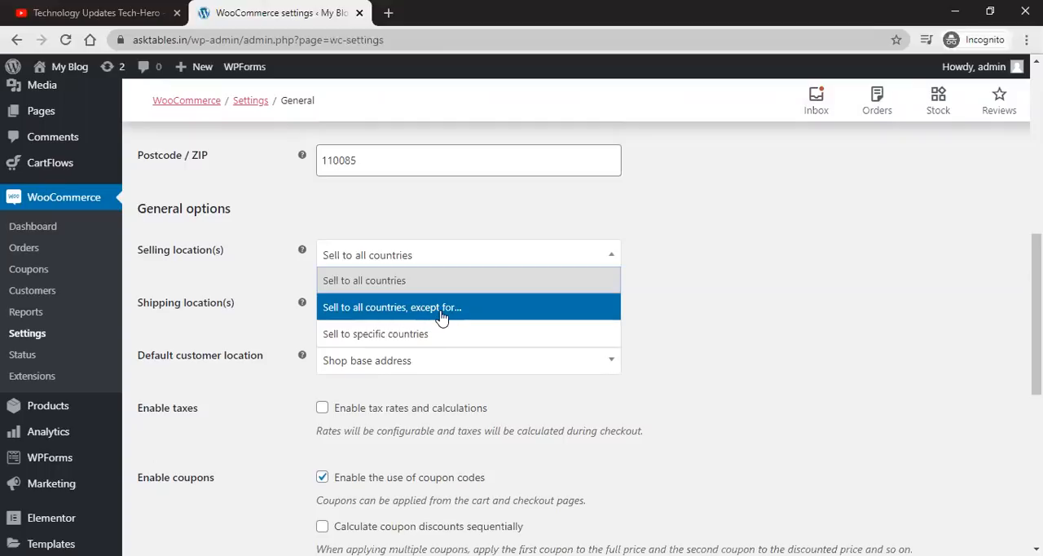
click(441, 316)
click(364, 316)
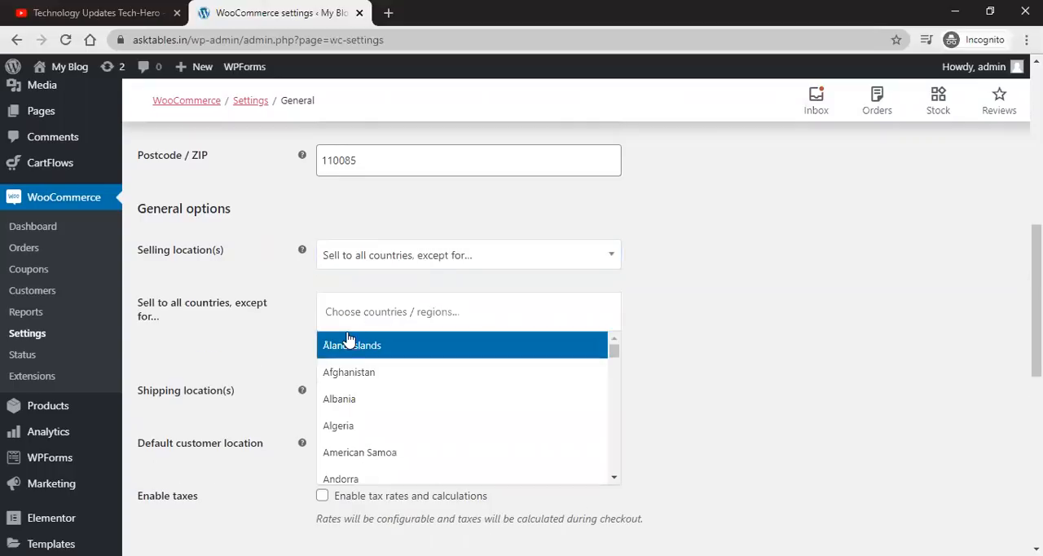
Step: Add Afghanistan to the excluded countries and remove it again
click(346, 371)
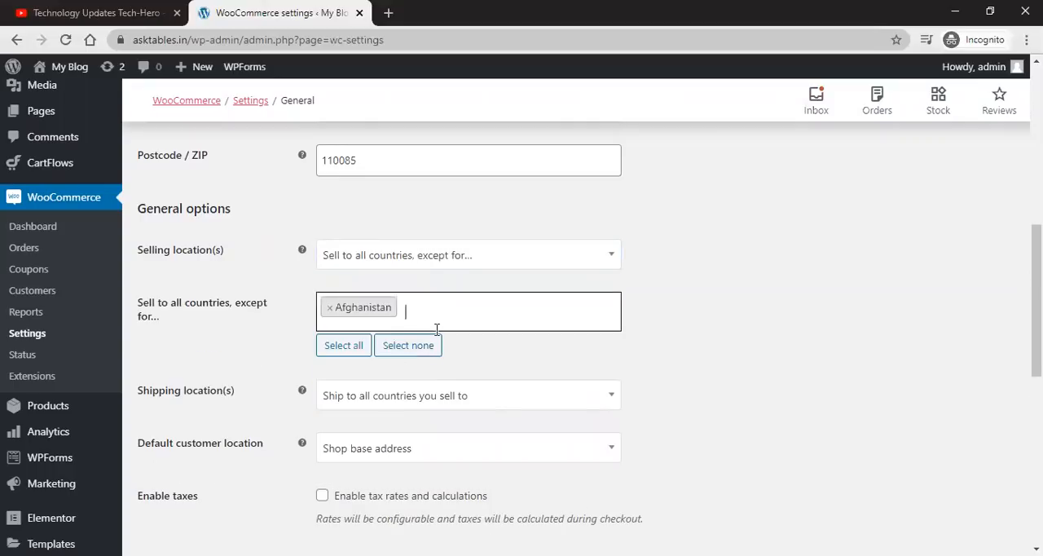
click(330, 307)
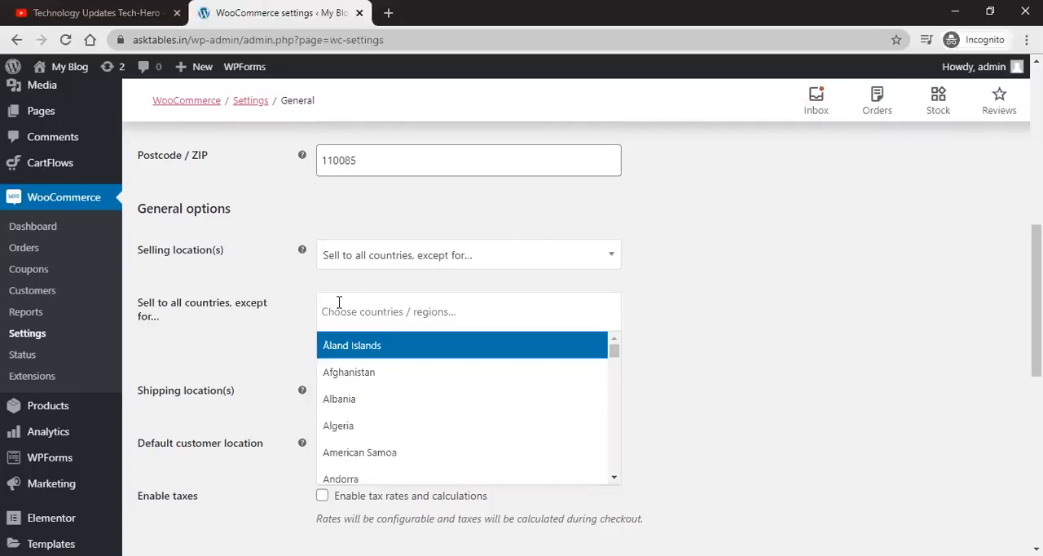
Step: Switch the selling locations to Sell to specific countries and add India to the allowed countries
click(710, 298)
click(607, 264)
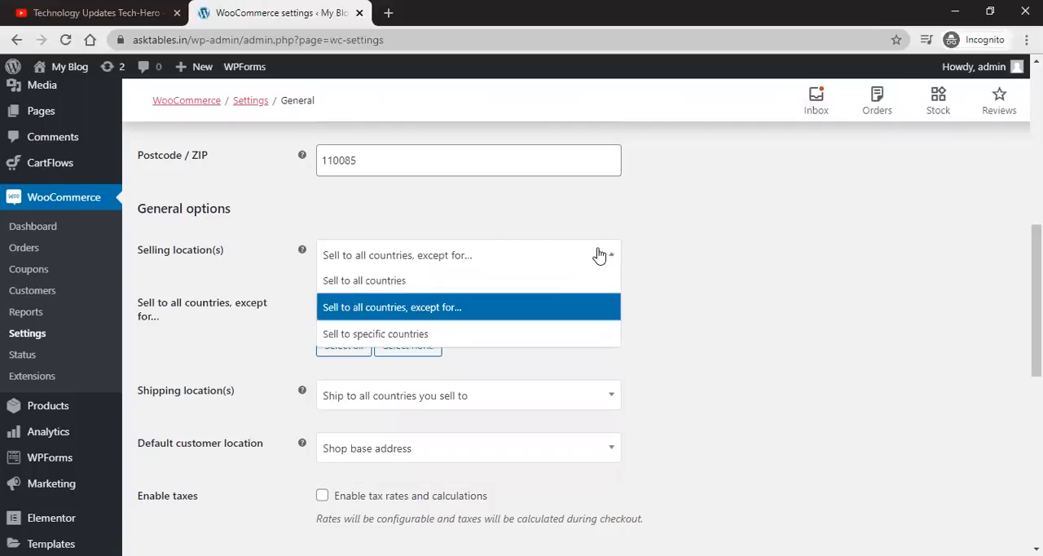
click(494, 332)
click(443, 321)
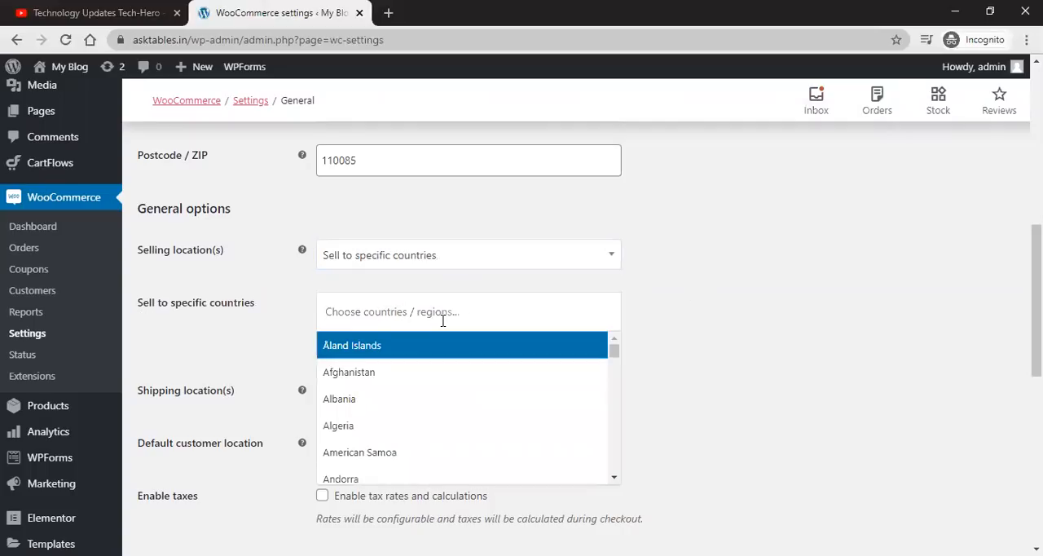
text(ind)
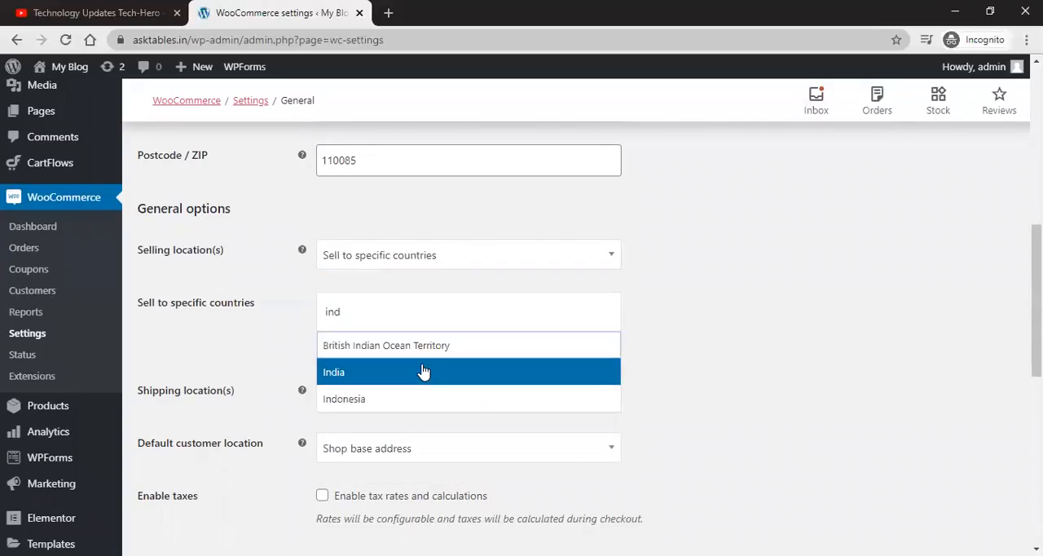
click(423, 372)
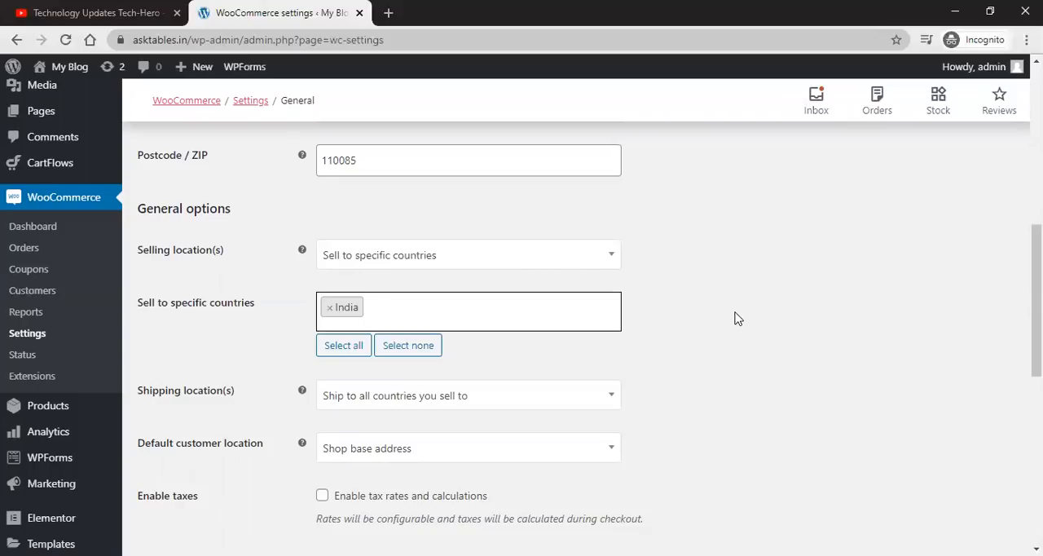
Step: Set the shipping locations to Ship to specific countries only and add India as the shipping country
scroll(735, 318, down, 1)
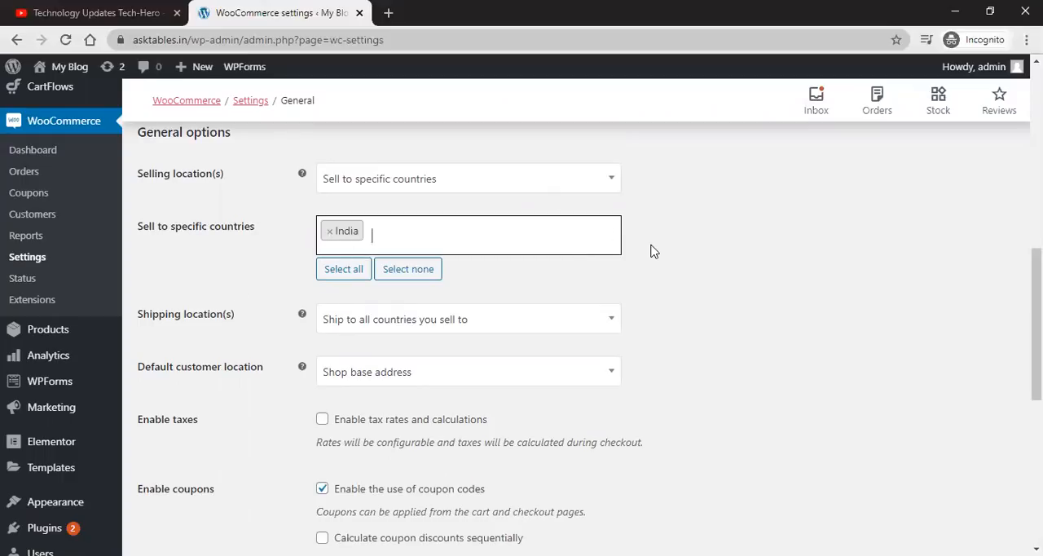
scroll(651, 251, down, 1)
click(394, 249)
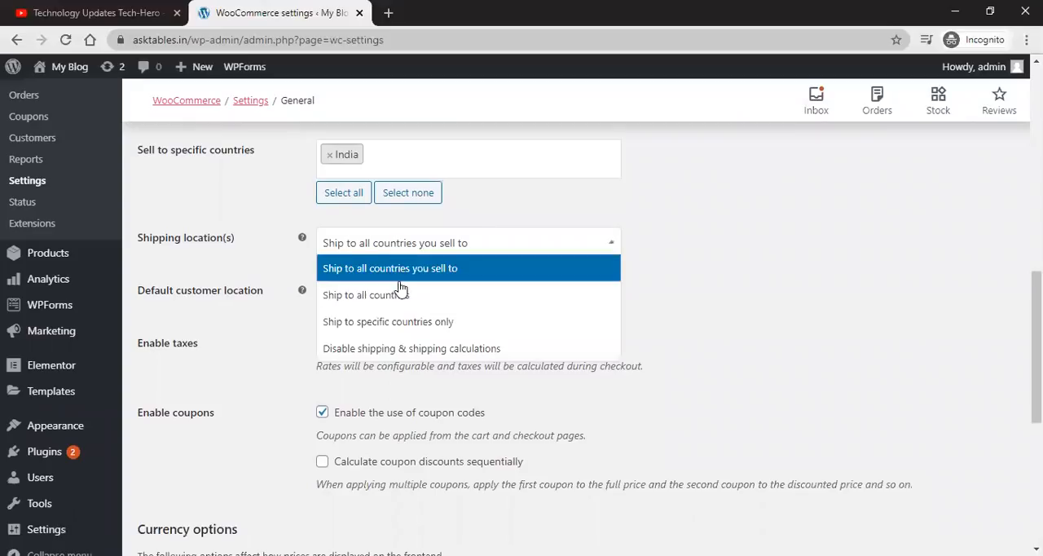
click(415, 328)
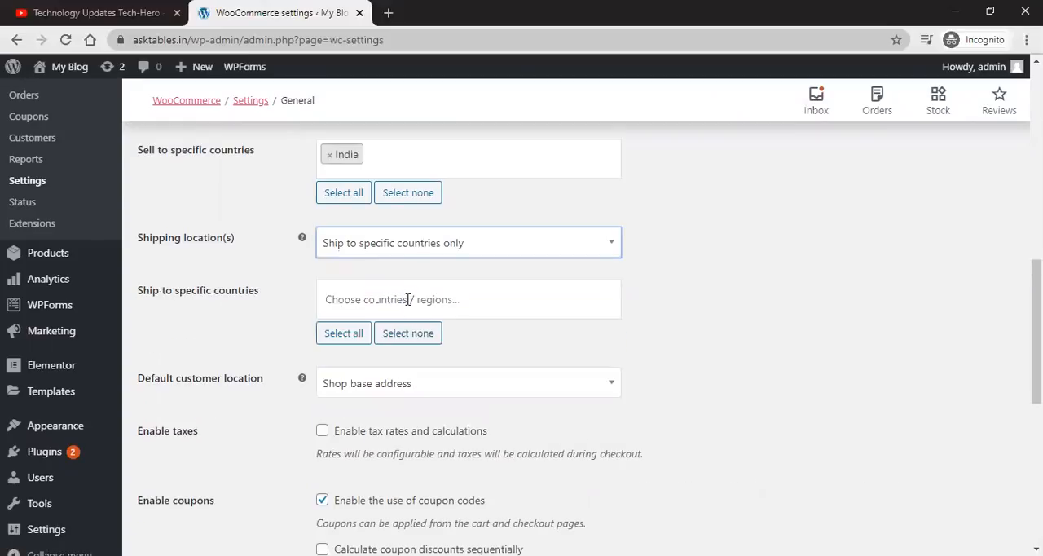
click(409, 299)
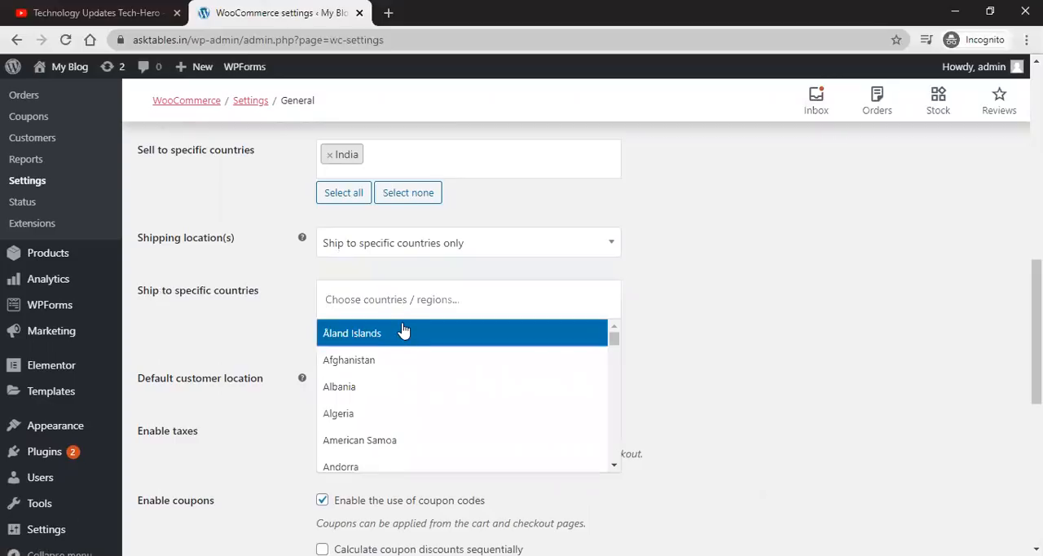
click(401, 309)
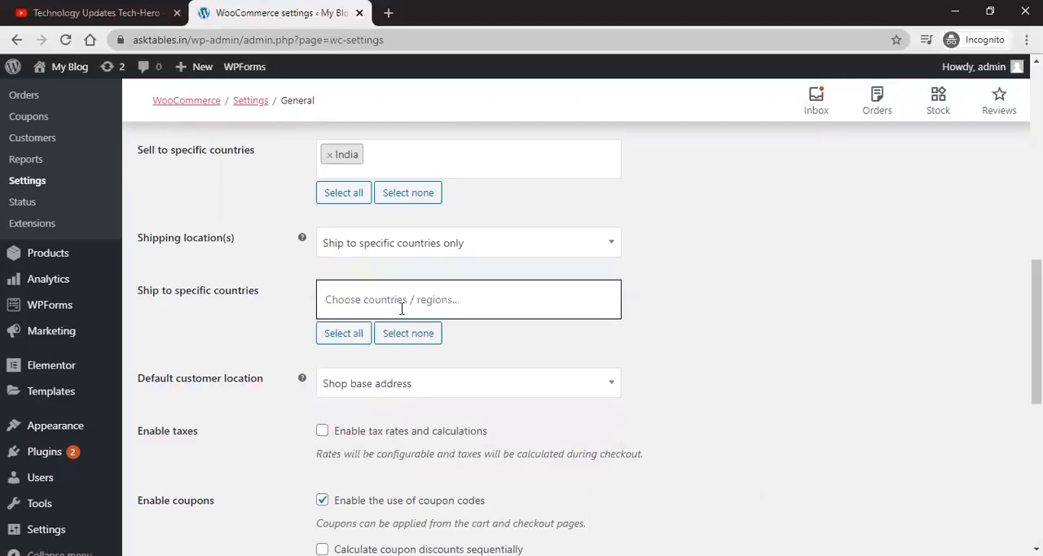
click(401, 309)
text(ind)
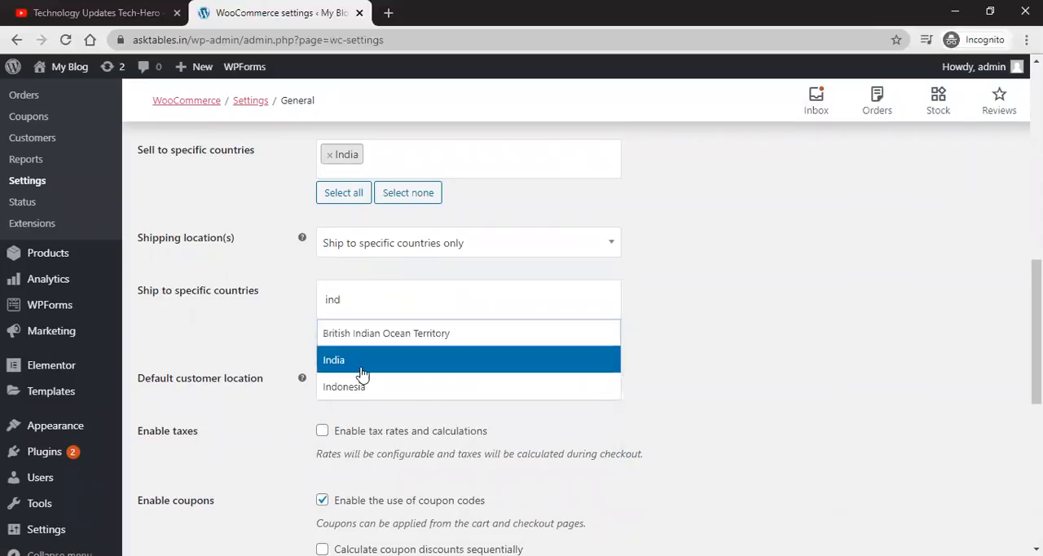
click(363, 359)
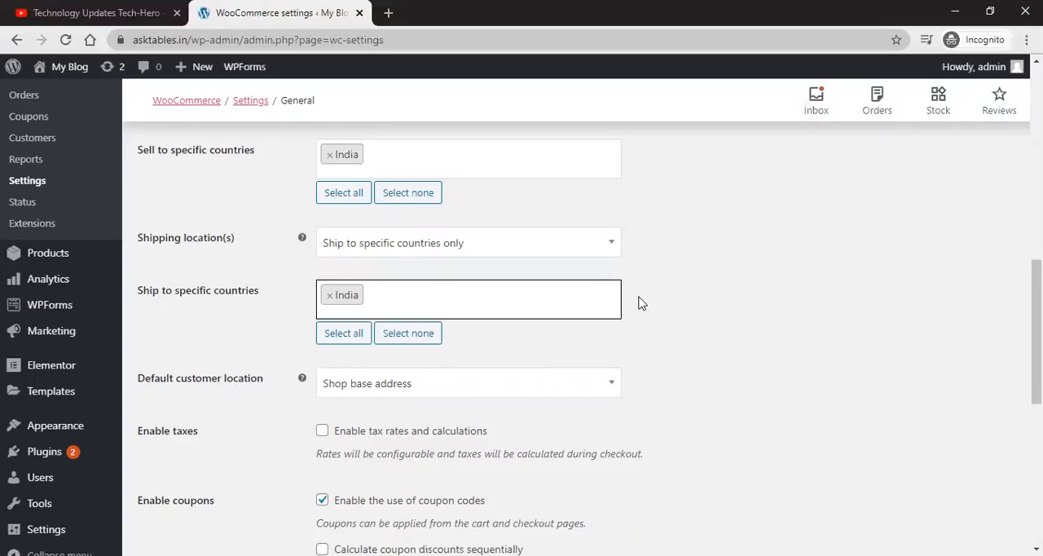
Step: Set the default customer location to Geolocate
scroll(640, 302, down, 1)
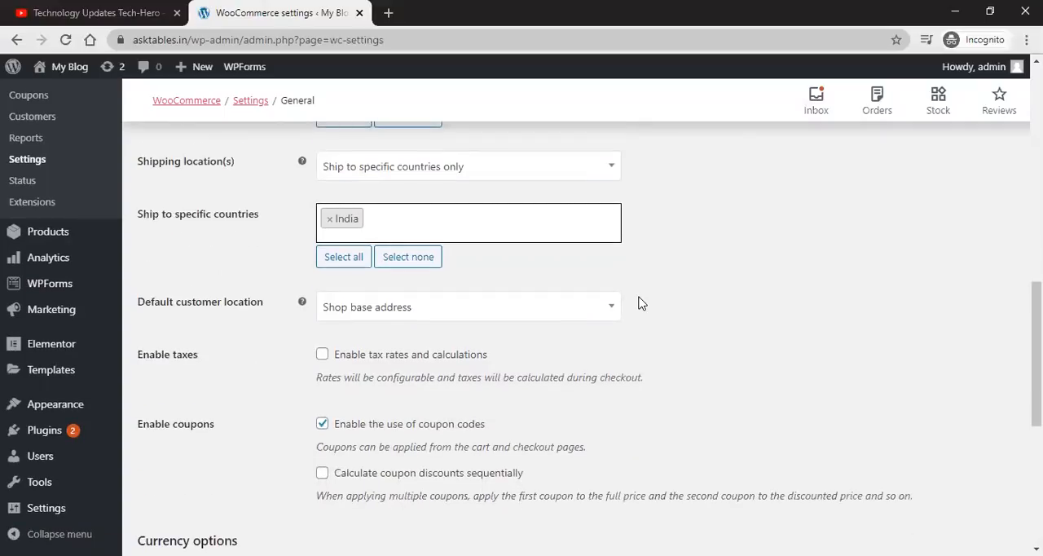
scroll(640, 302, down, 1)
click(366, 237)
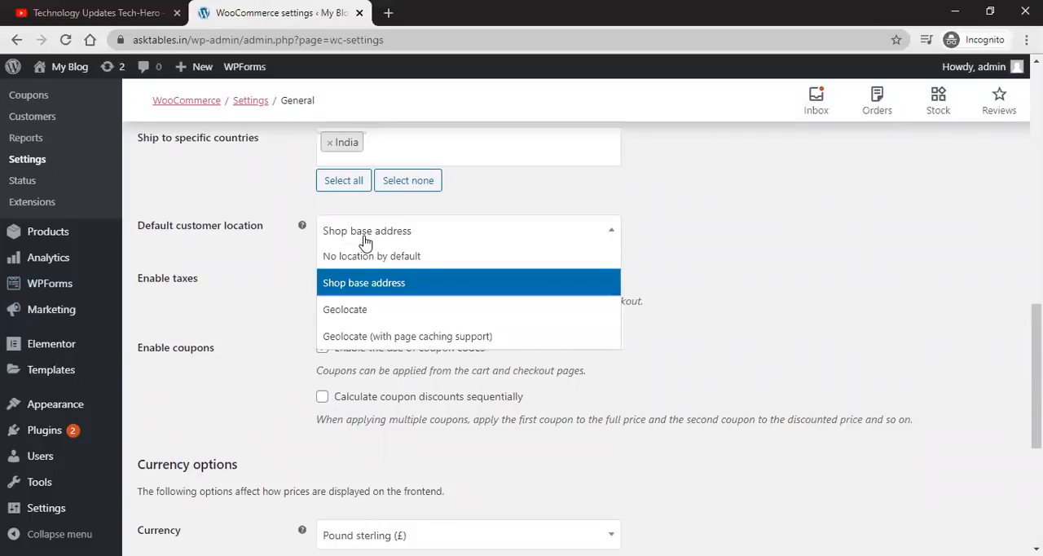
click(348, 319)
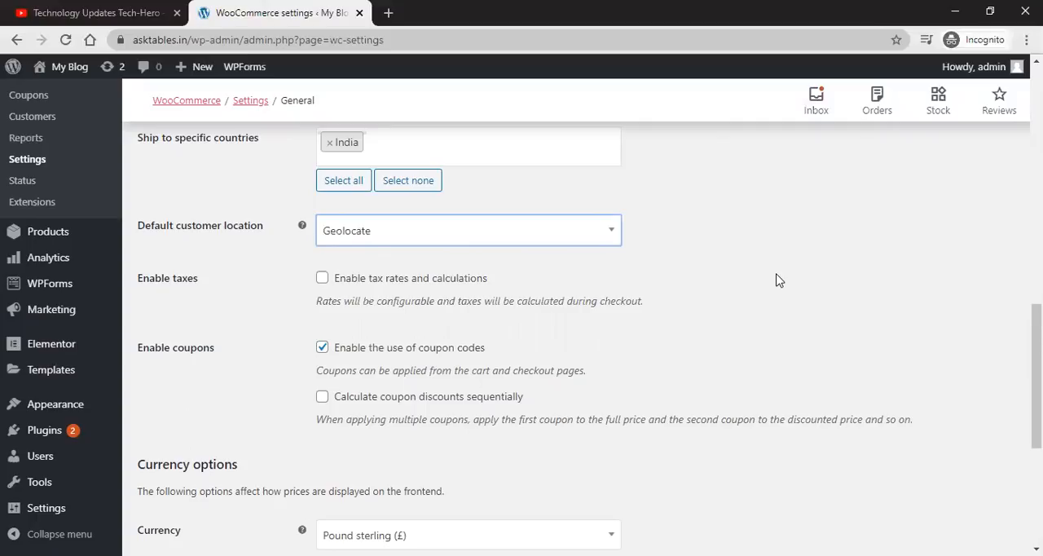
Step: Enable tax rates and calculations
scroll(777, 279, down, 1)
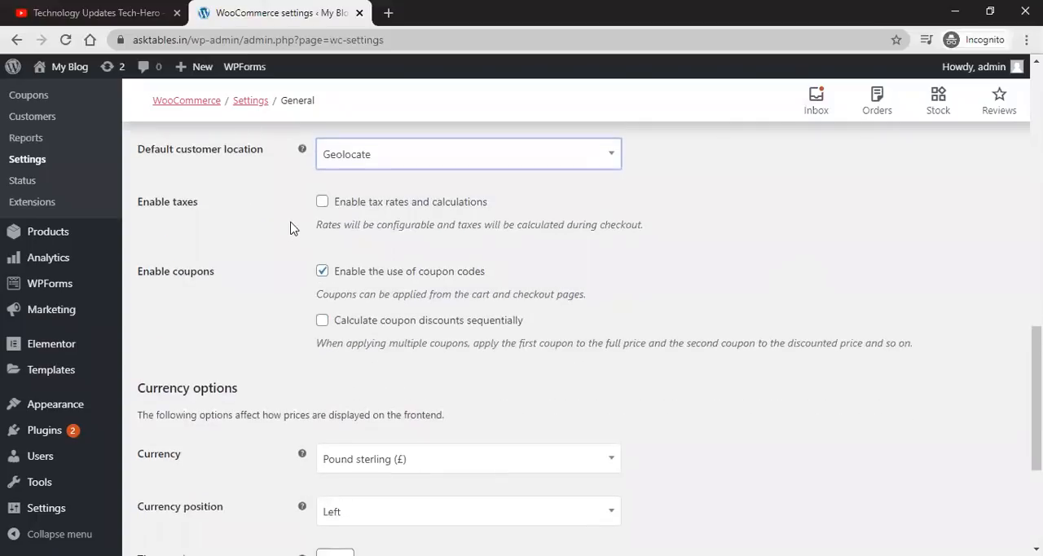
click(321, 204)
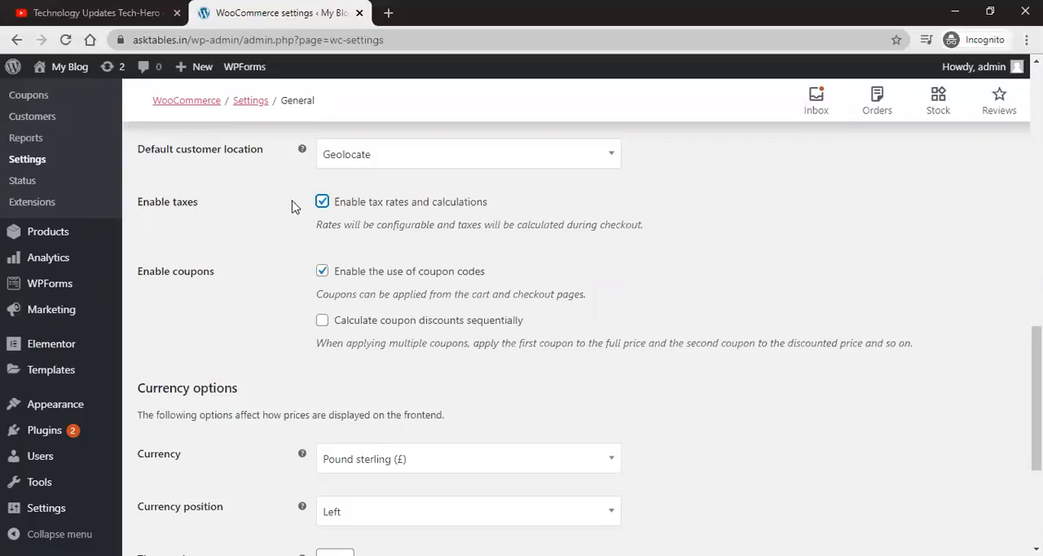
click(320, 202)
click(320, 204)
Step: Set the store currency to Indian rupee (₹) by searching for india
scroll(282, 246, down, 1)
scroll(319, 233, up, 1)
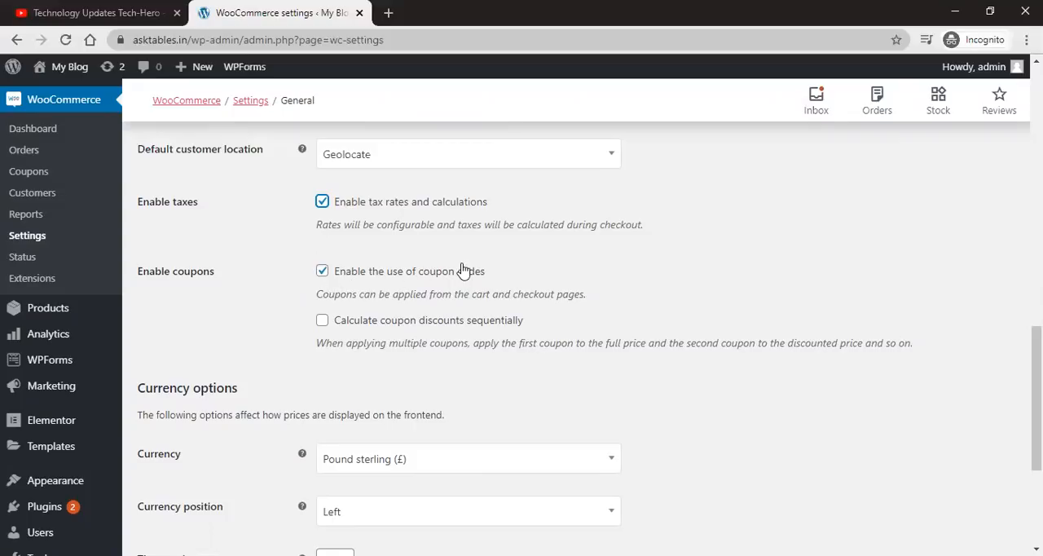
scroll(465, 273, down, 1)
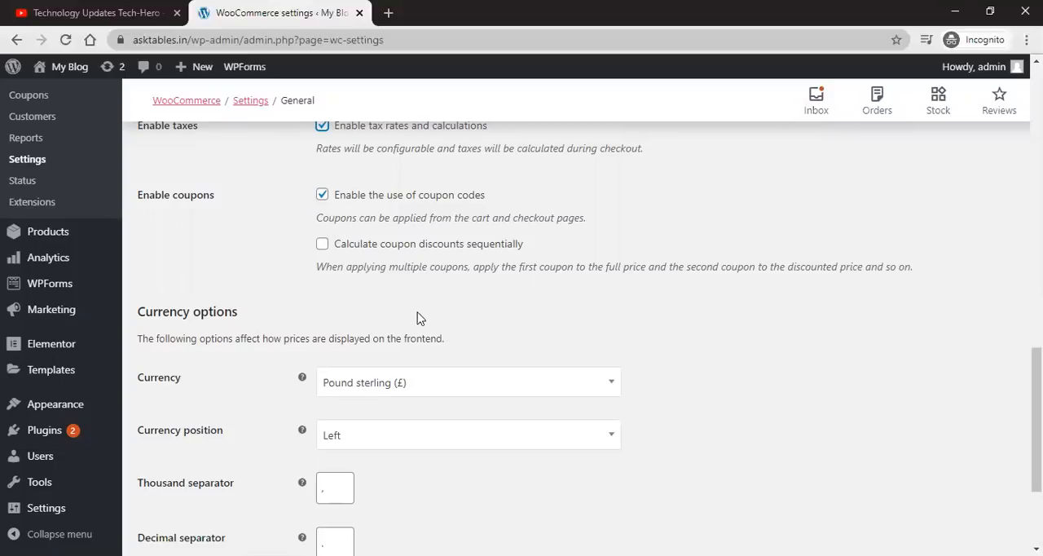
scroll(420, 318, down, 1)
scroll(419, 318, down, 1)
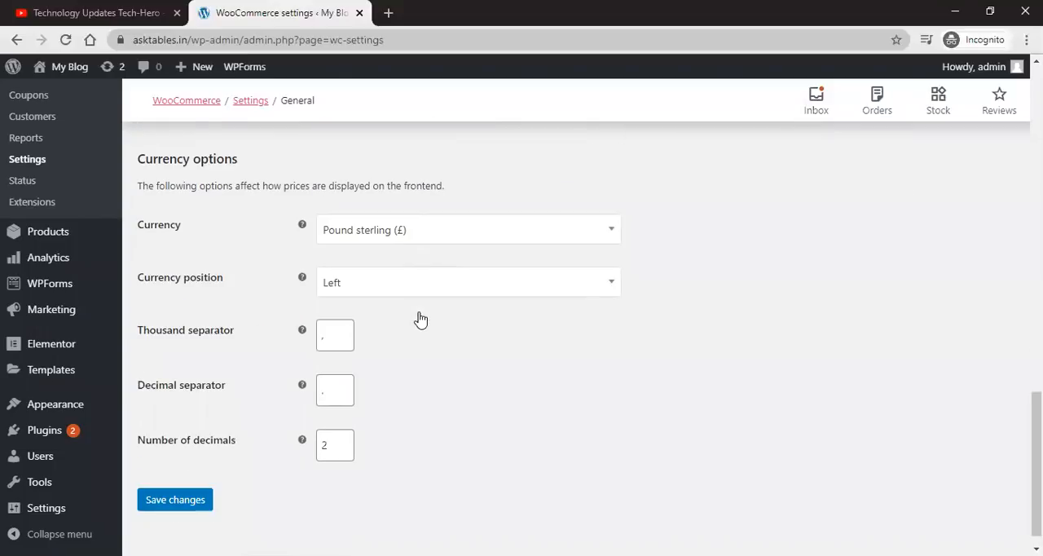
click(520, 239)
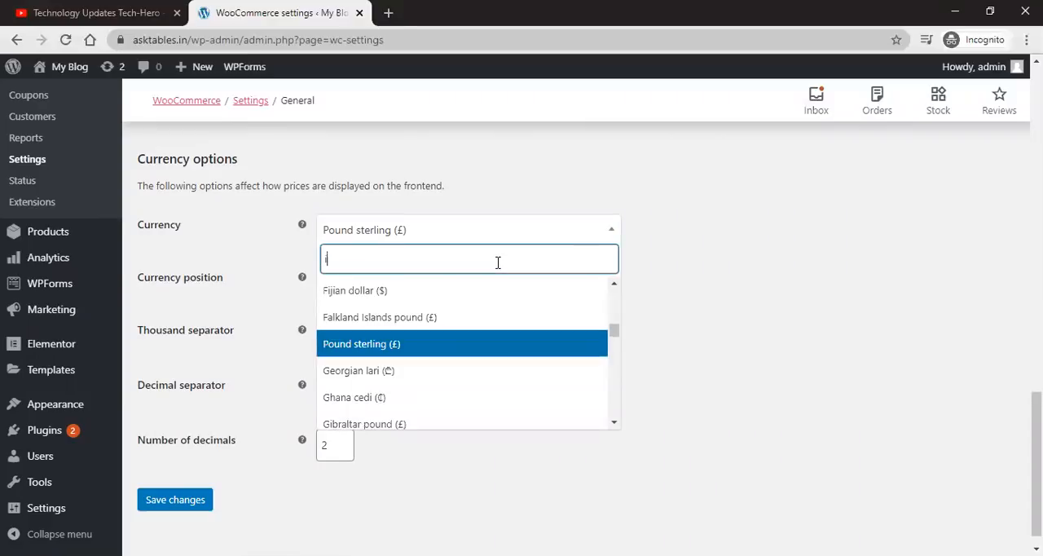
text(india)
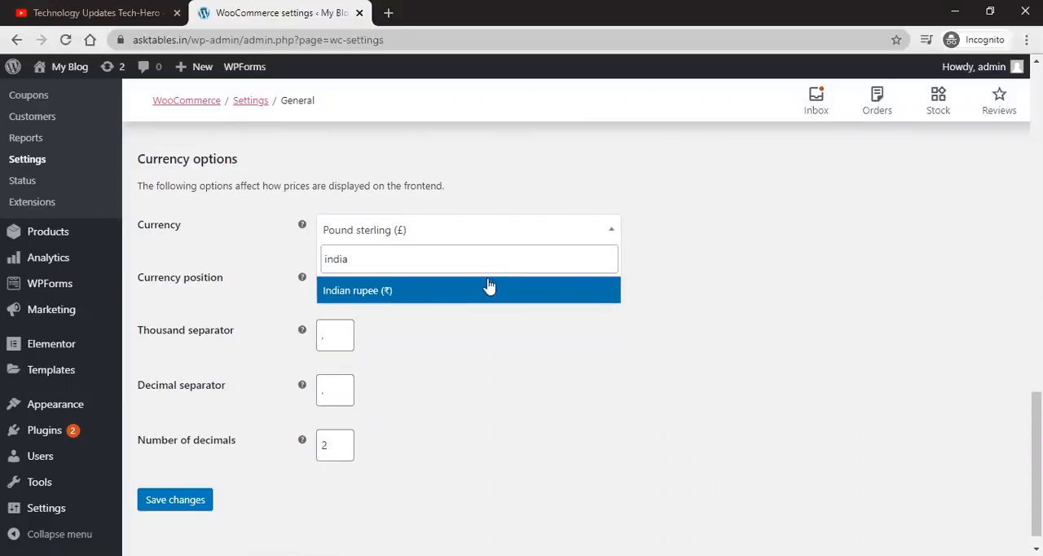
click(486, 290)
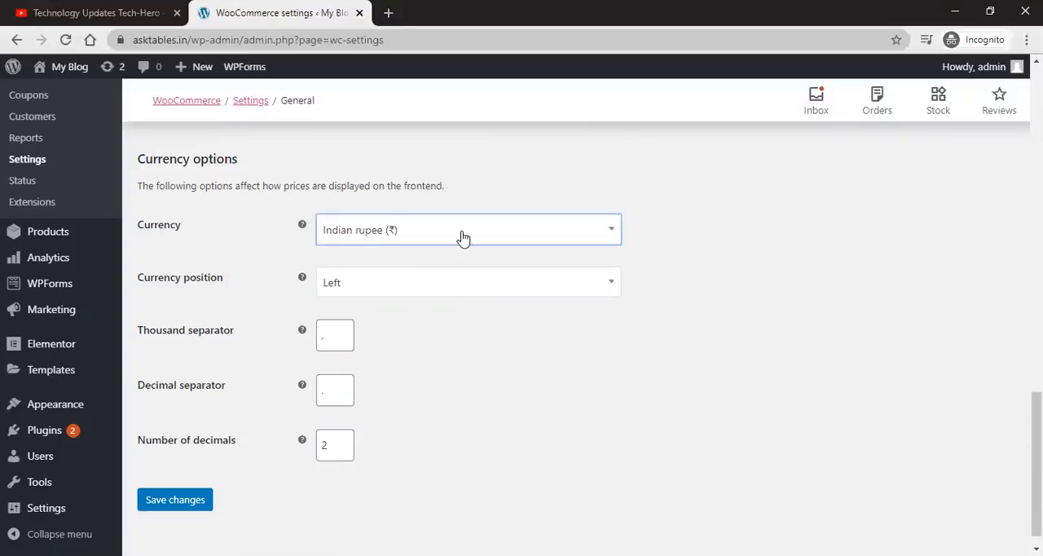
Step: Try switching the currency to United States (US) dollar ($) by searching for doll
click(436, 229)
click(410, 251)
text(usd)
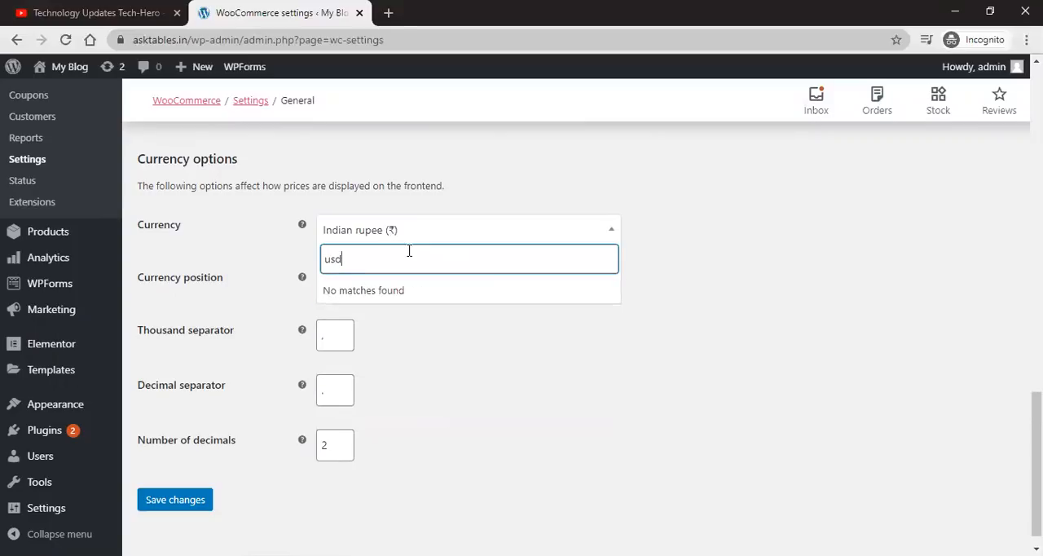
key(BackSpace)
key(BackSpace)
key(BackSpace)
text(doll)
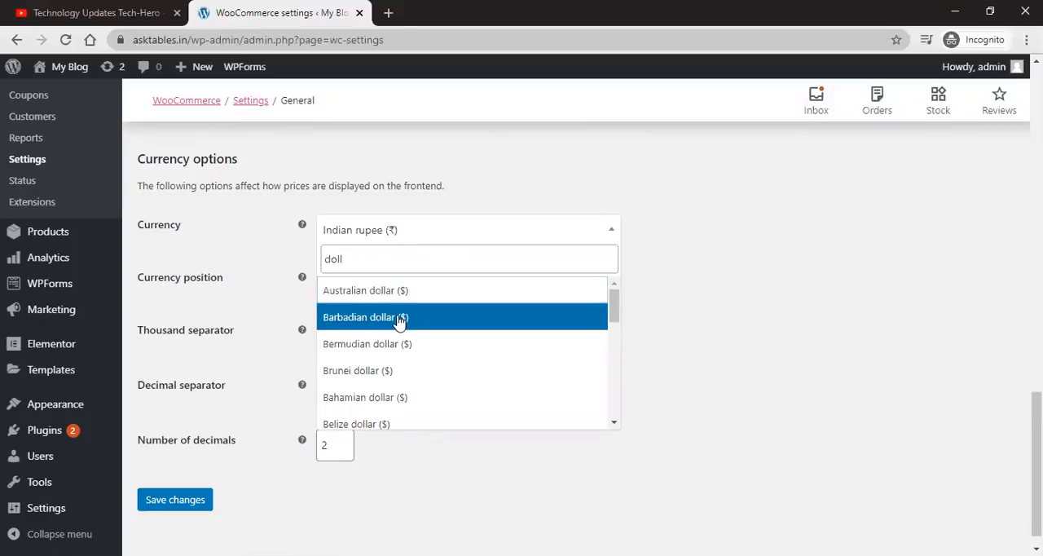
scroll(399, 366, down, 1)
scroll(399, 367, down, 5)
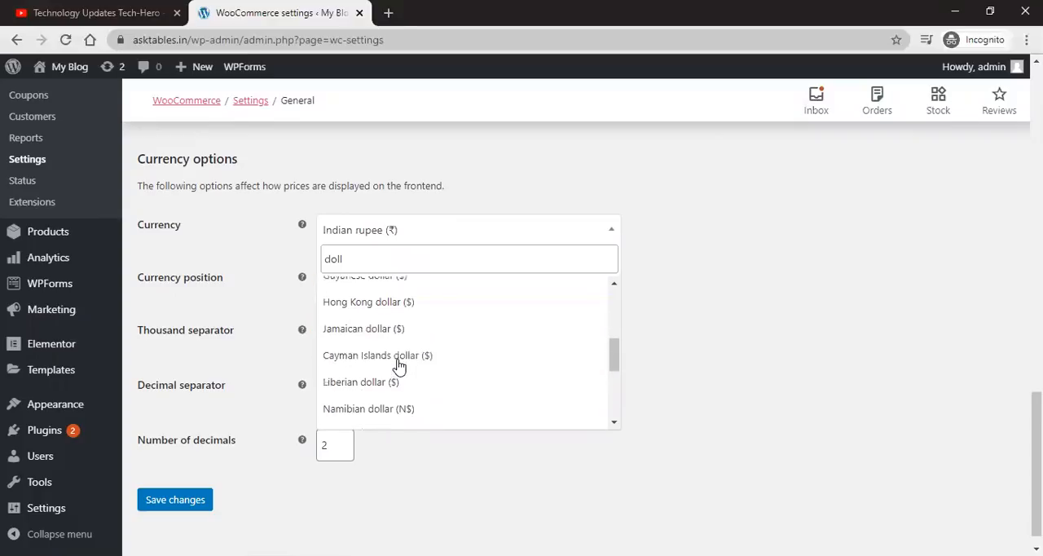
scroll(399, 367, down, 1)
click(391, 391)
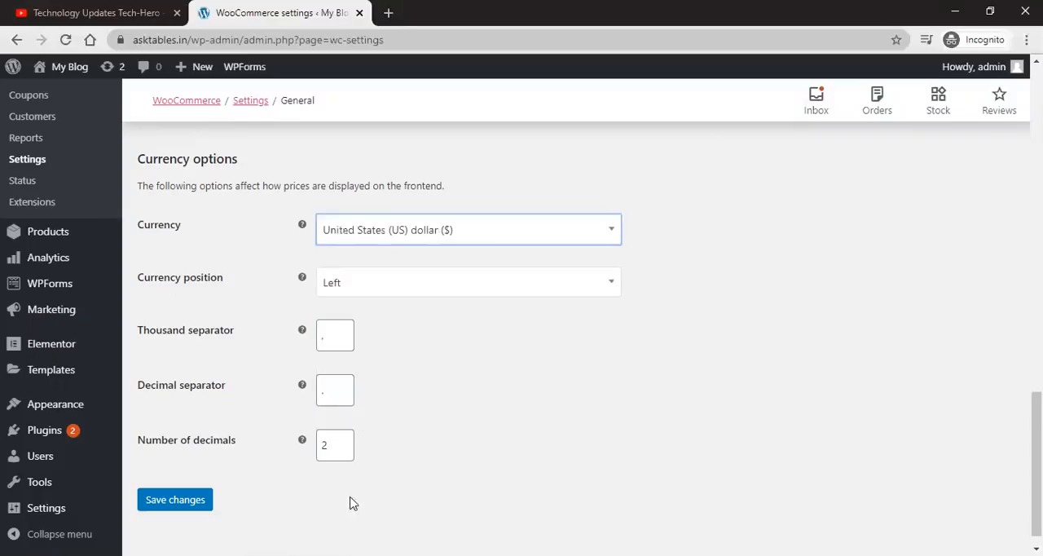
Step: Set the currency back to Indian rupee (₹)
click(484, 235)
click(428, 253)
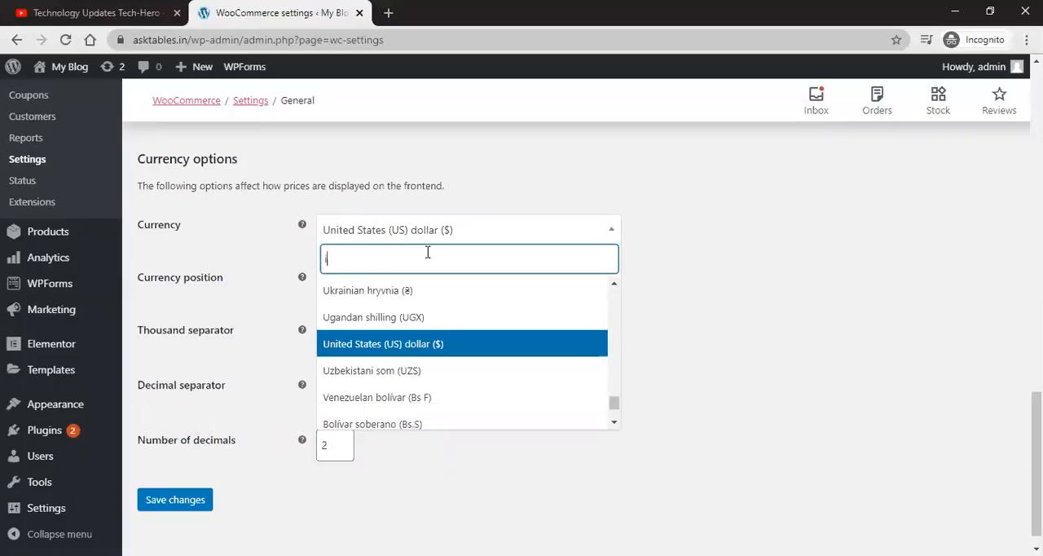
text(indi)
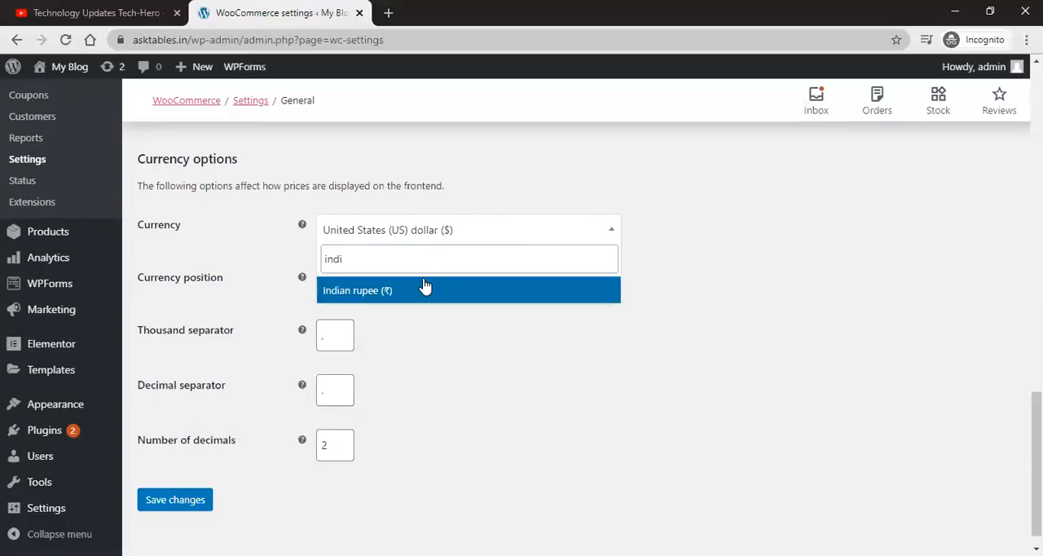
click(425, 288)
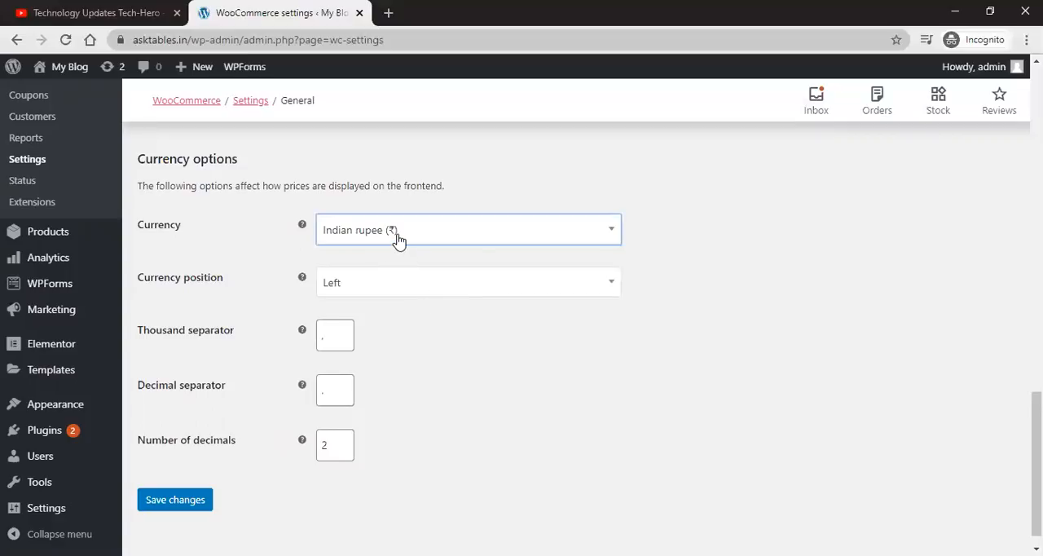
Step: Set the currency position to Left with space
click(414, 286)
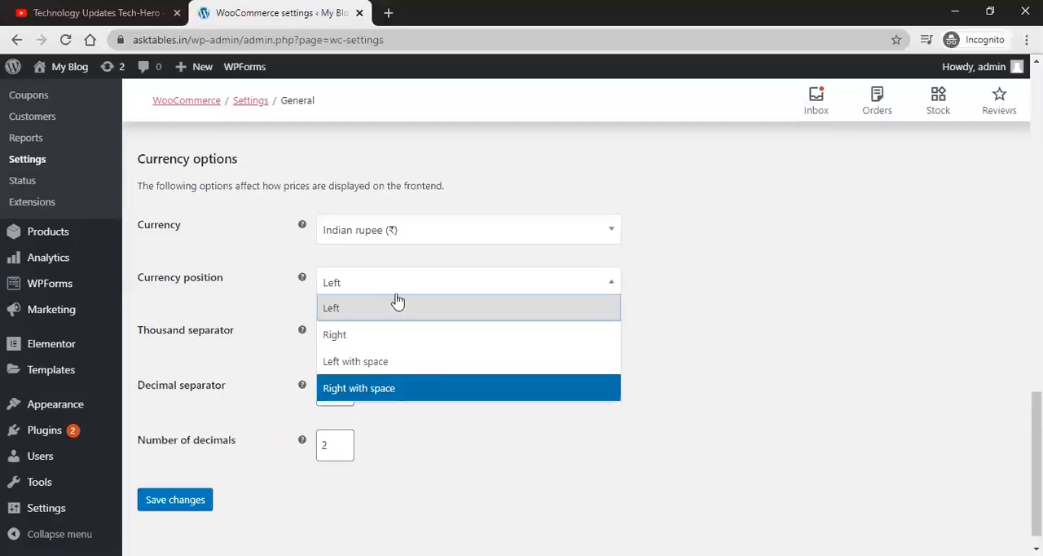
click(393, 361)
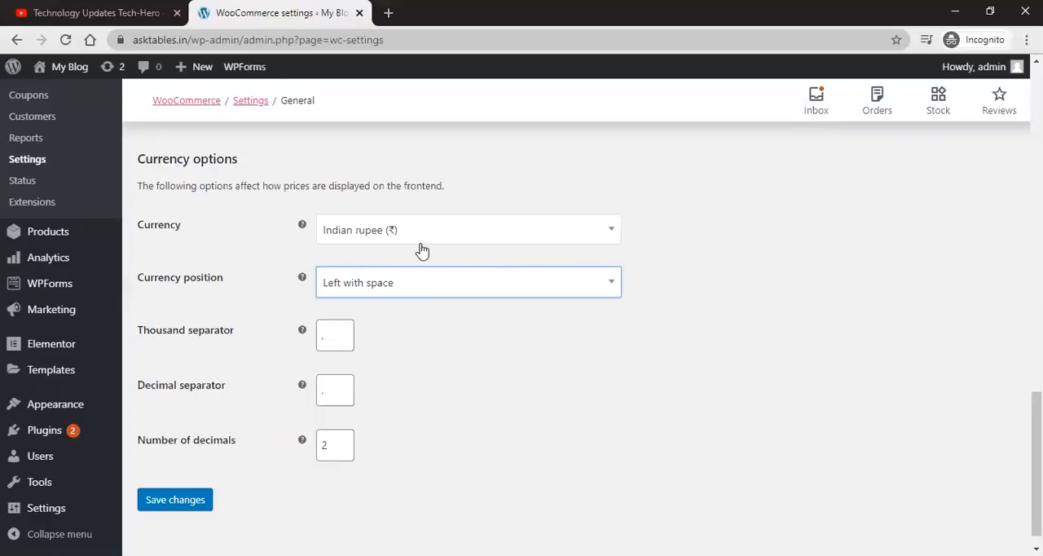
click(326, 336)
double_click(335, 391)
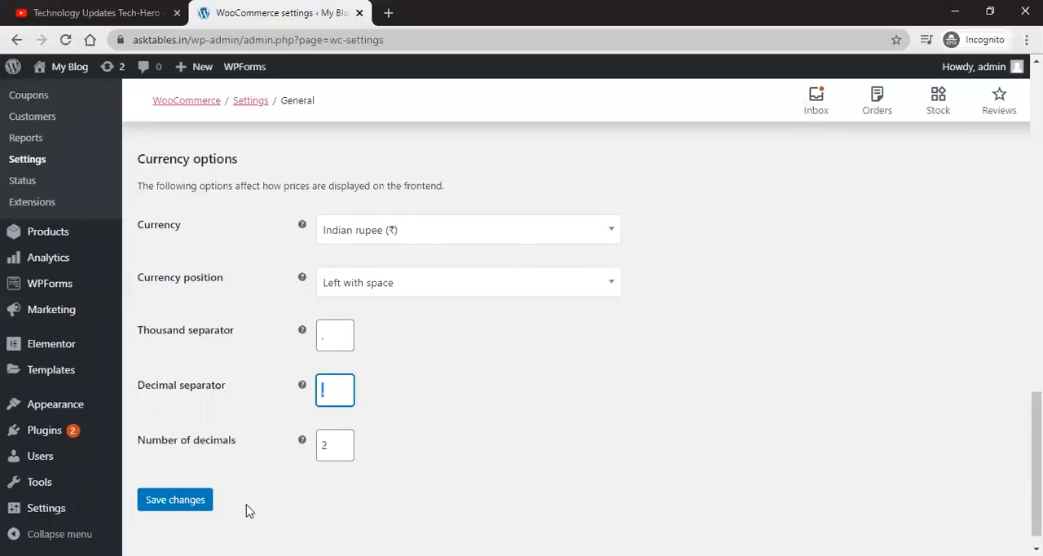
Step: Save the general settings changes
scroll(416, 441, down, 1)
click(174, 482)
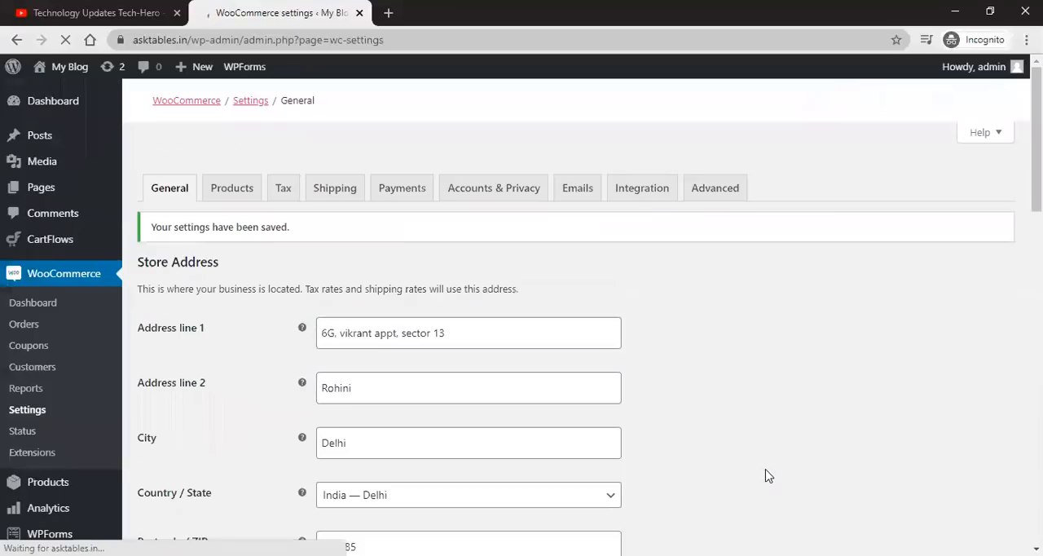
scroll(878, 419, down, 4)
scroll(878, 419, down, 10)
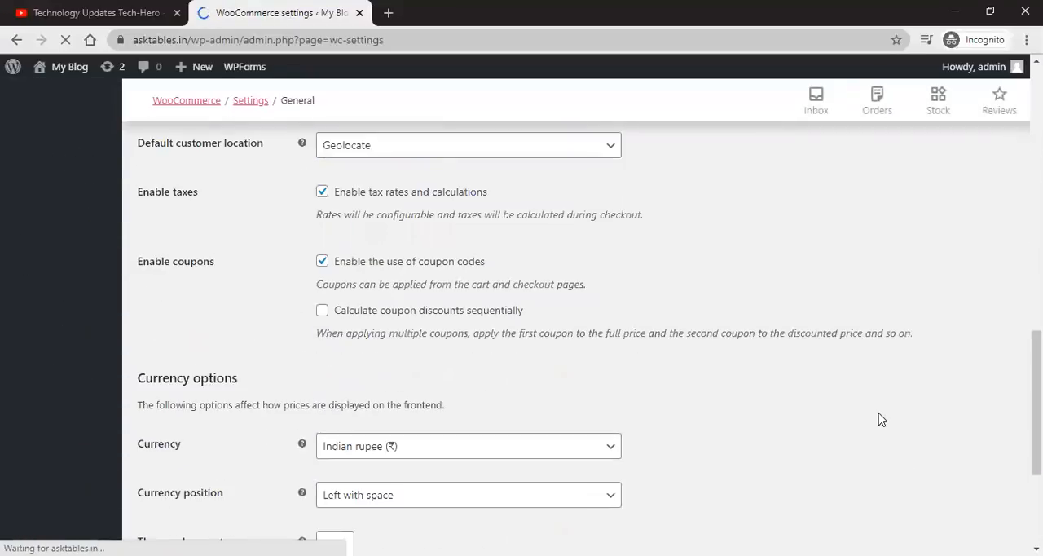
scroll(878, 419, up, 10)
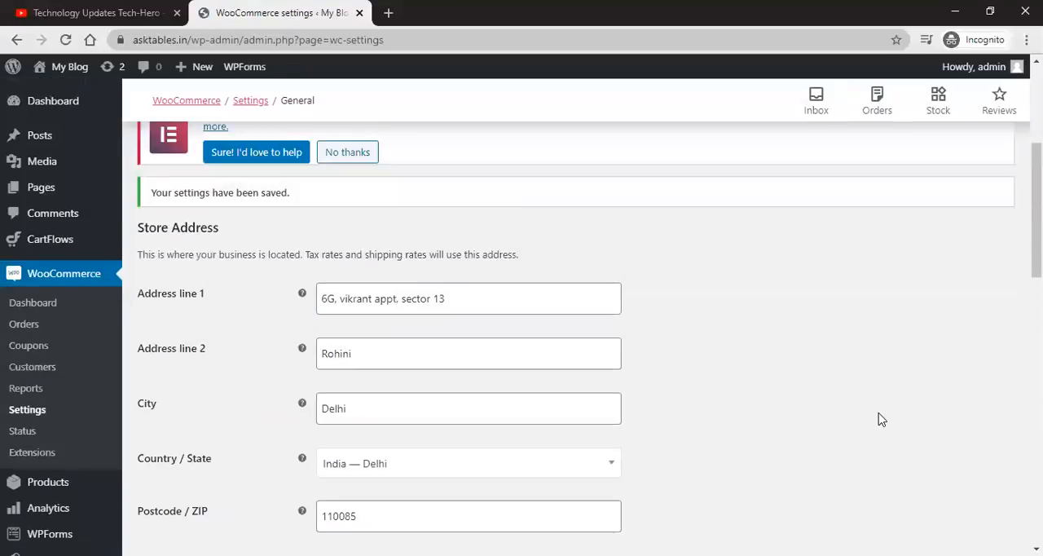
Step: Open the Products settings tab and select Store as the shop page
click(241, 195)
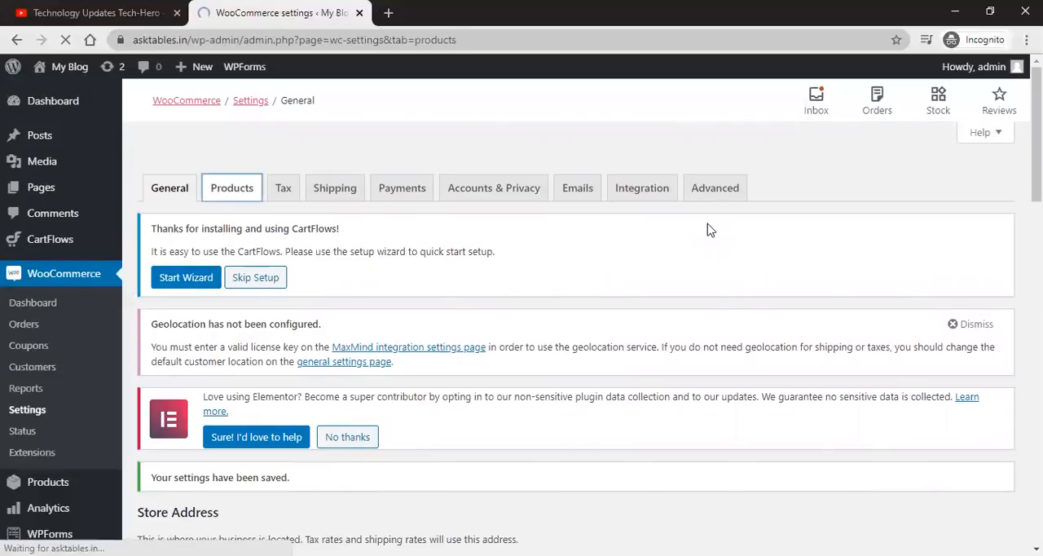
scroll(715, 238, down, 4)
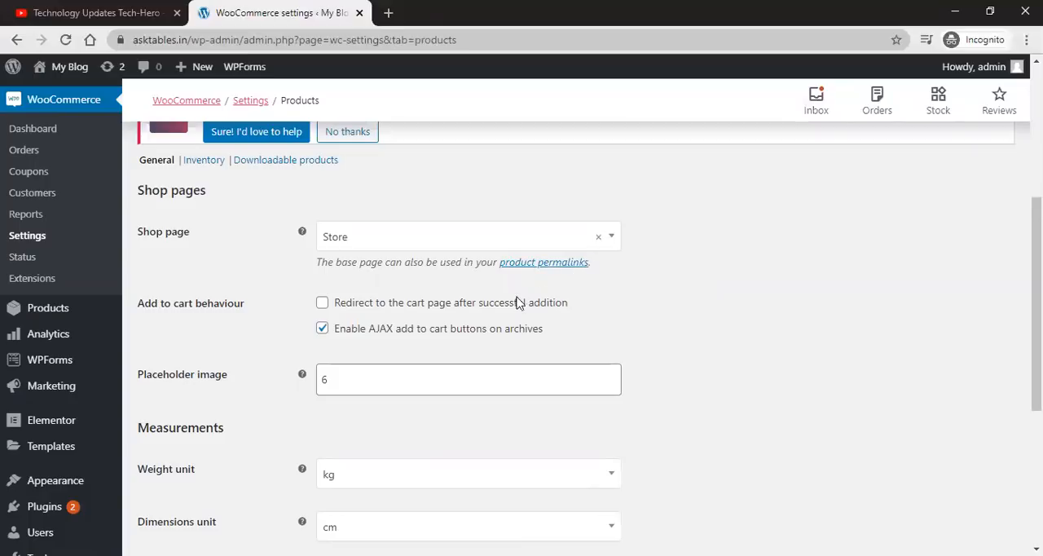
click(421, 240)
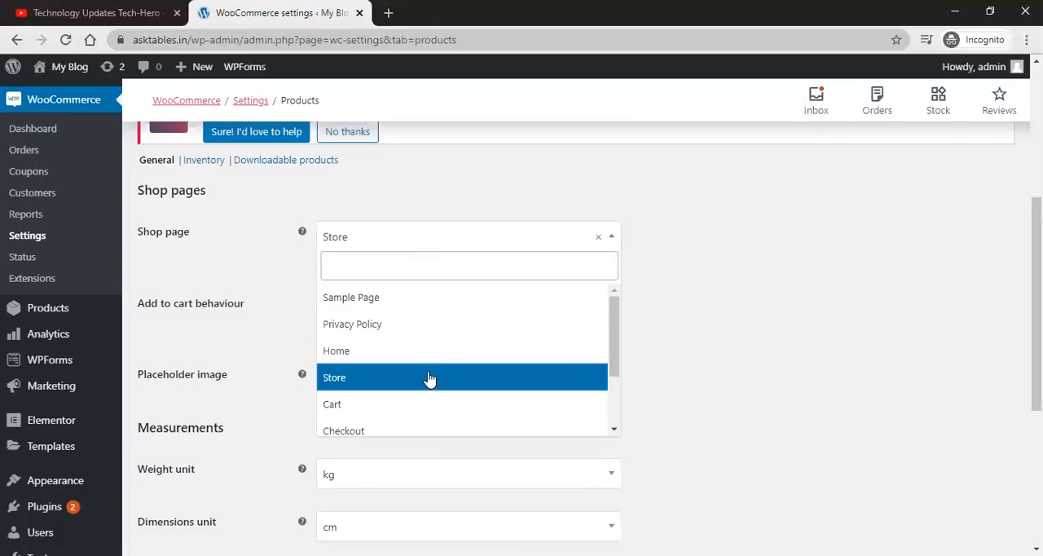
scroll(426, 379, down, 2)
scroll(428, 380, up, 1)
scroll(427, 382, up, 1)
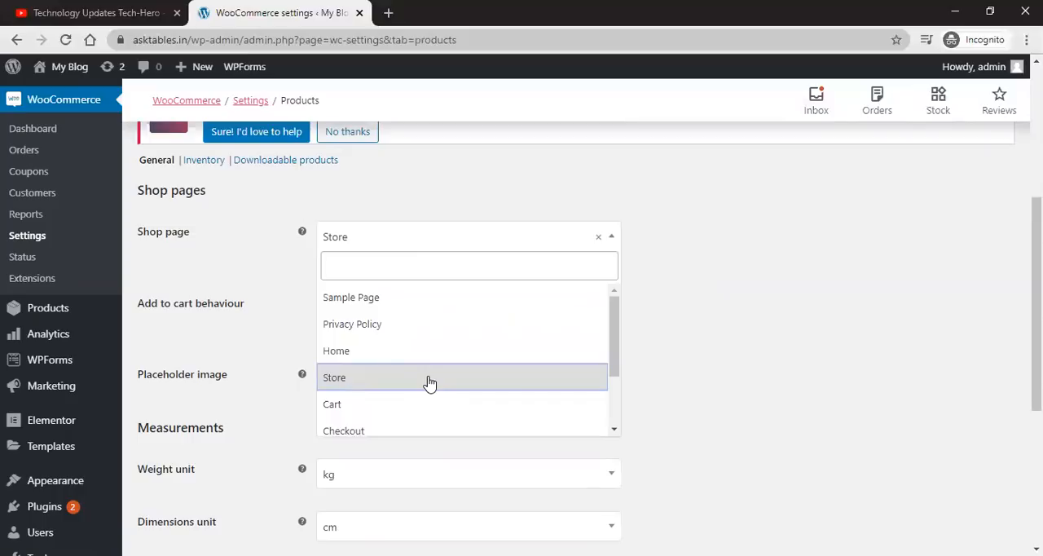
click(435, 378)
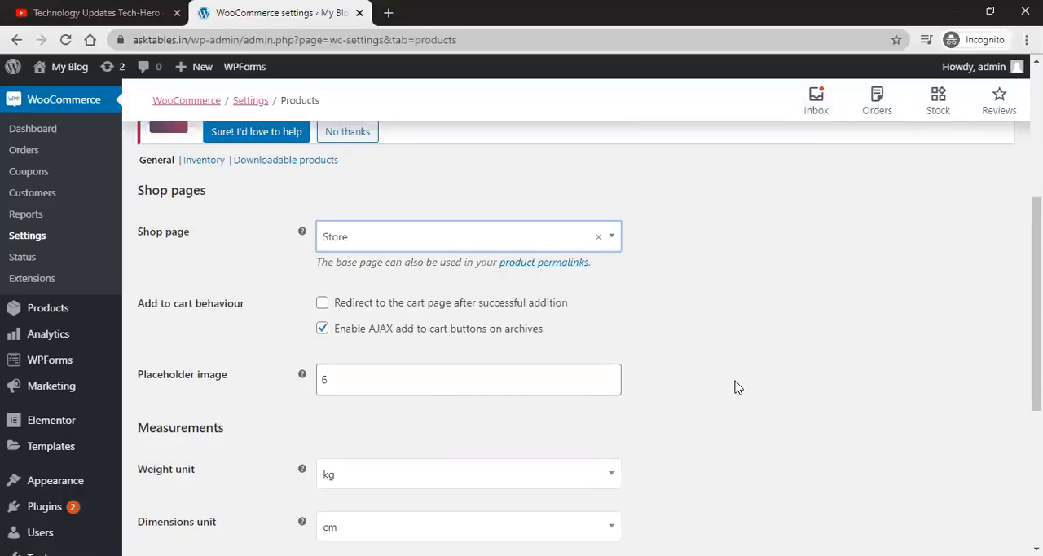
drag(140, 304, 277, 308)
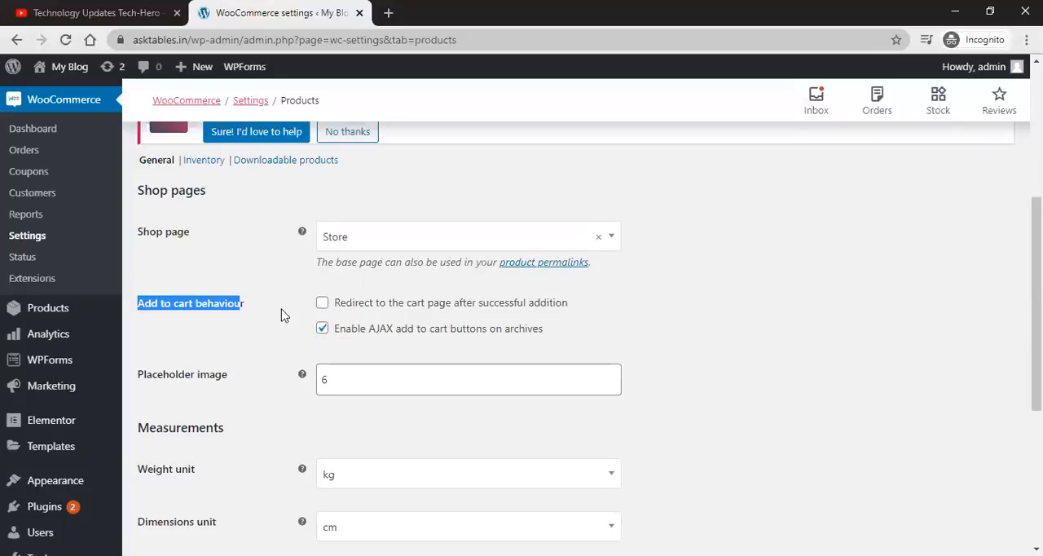
click(324, 304)
click(313, 305)
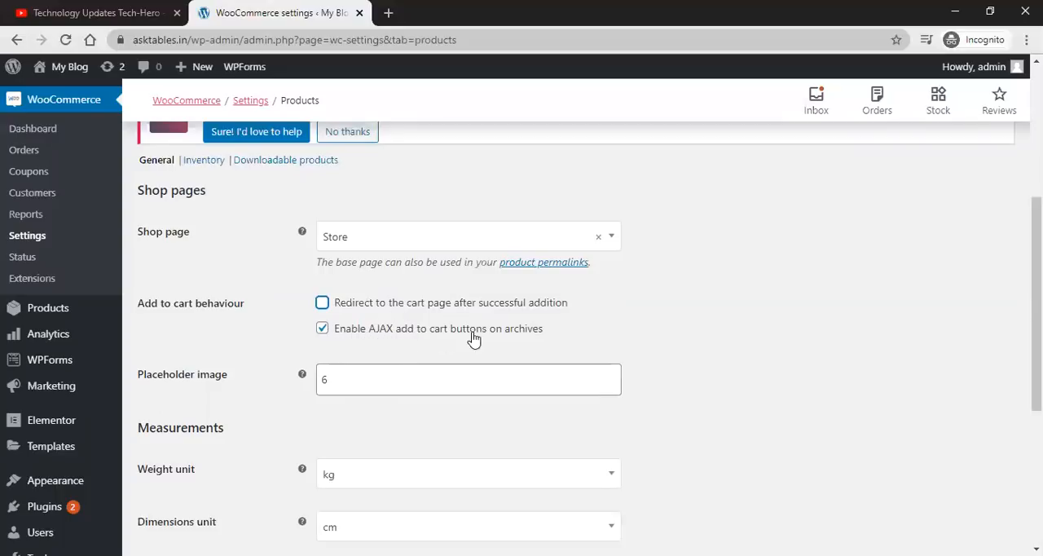
scroll(663, 332, down, 1)
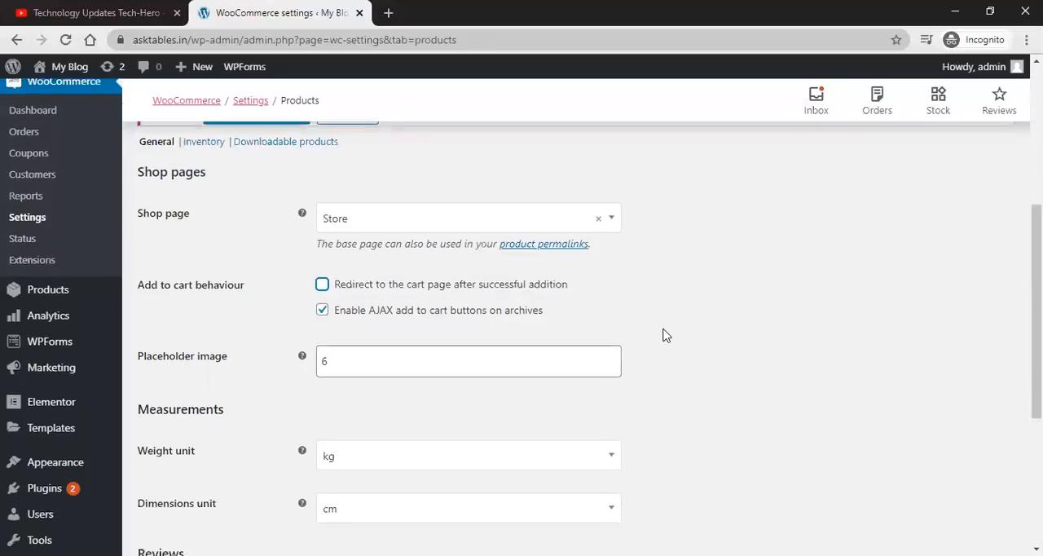
double_click(360, 297)
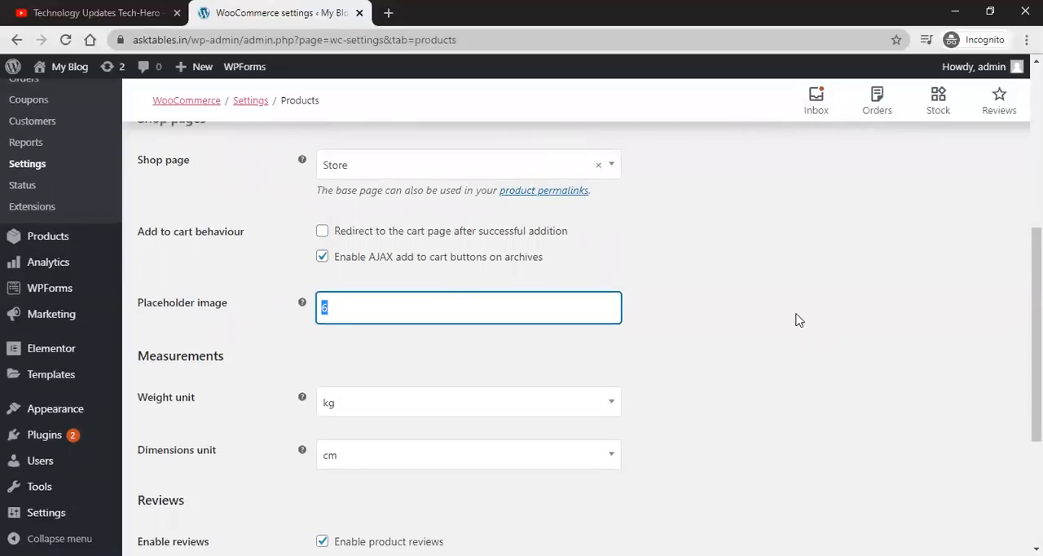
scroll(798, 319, up, 3)
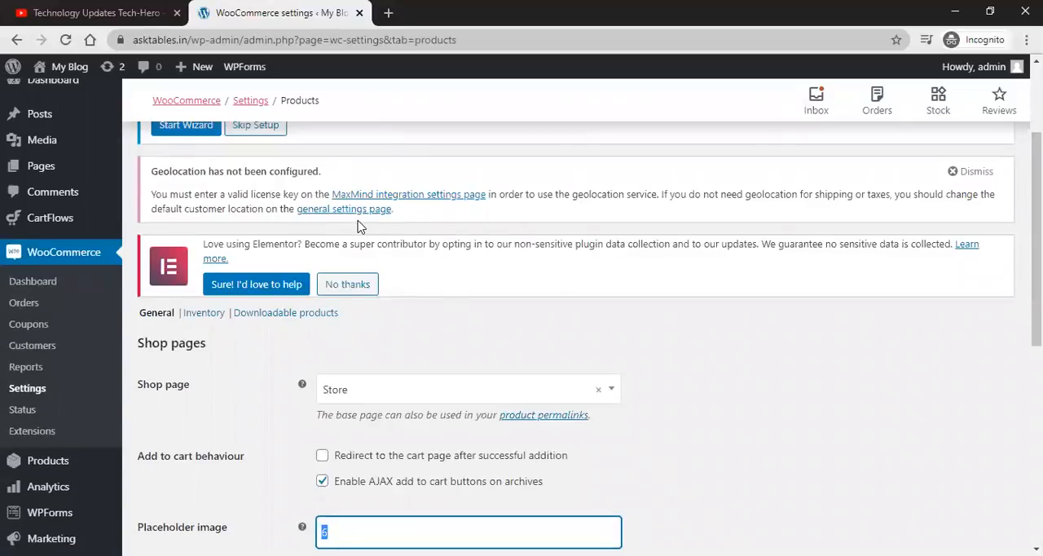
scroll(326, 187, up, 2)
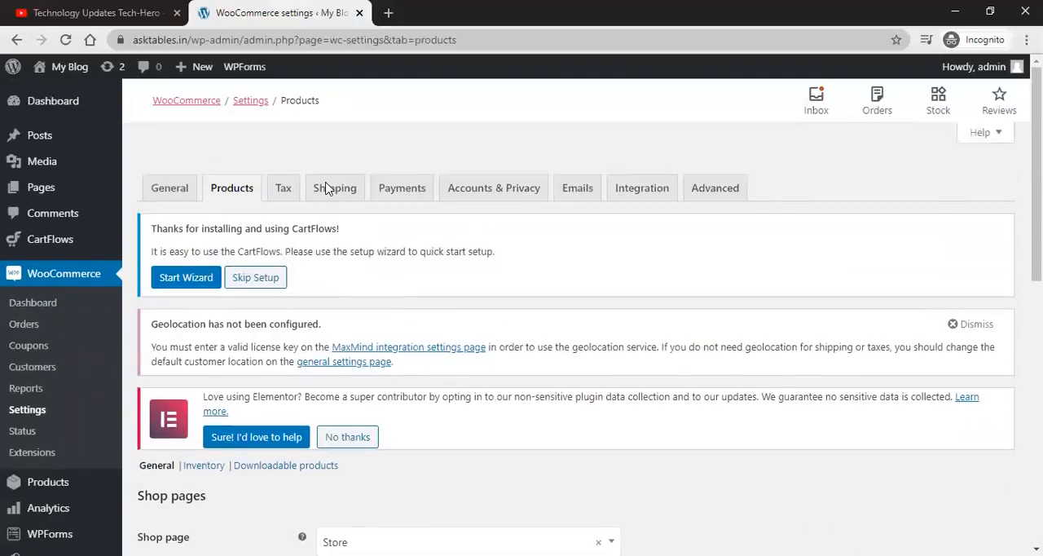
scroll(326, 187, down, 2)
scroll(326, 189, up, 2)
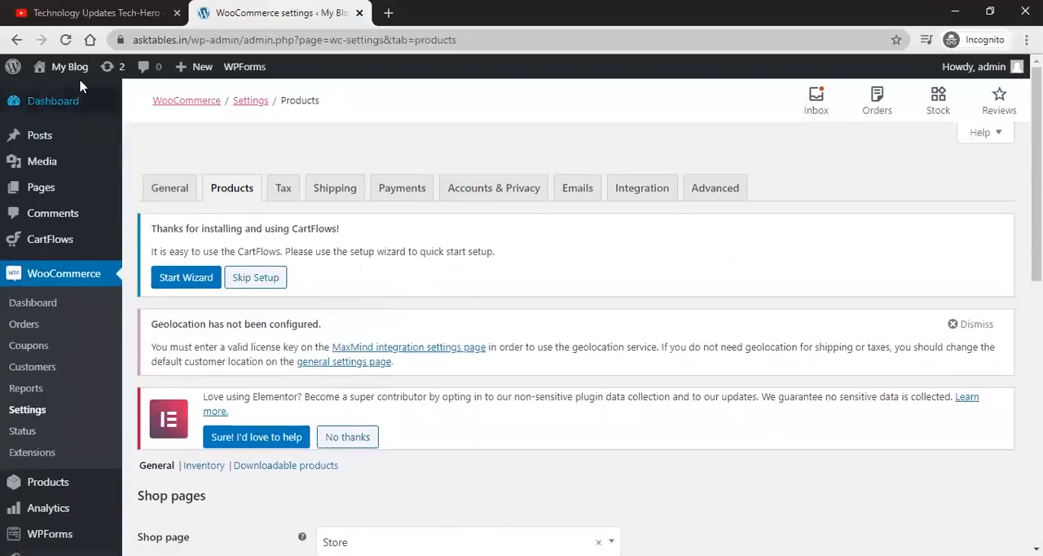
Step: Open the site in a new tab and browse the product listing on its Store page
right_click(72, 103)
click(106, 108)
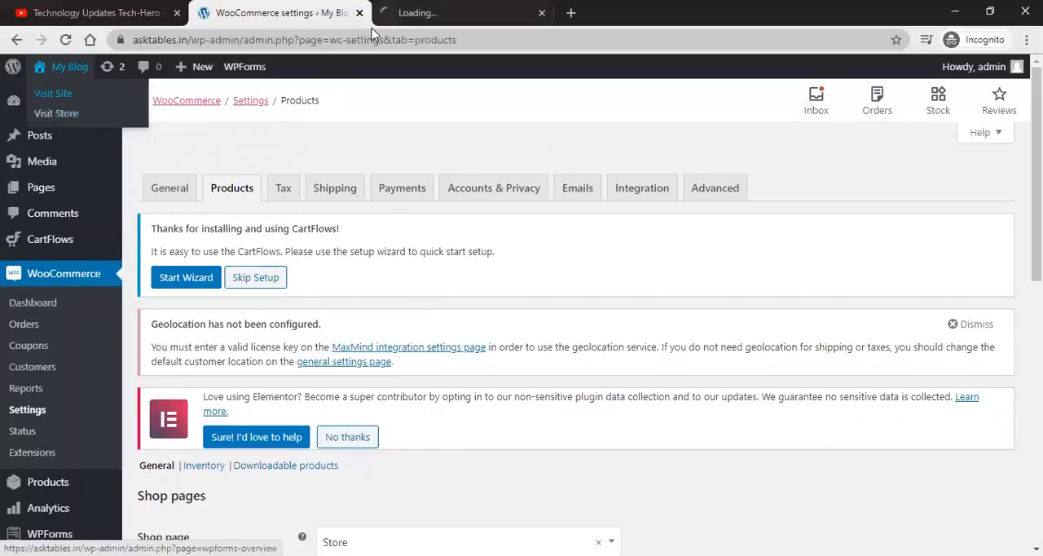
click(375, 25)
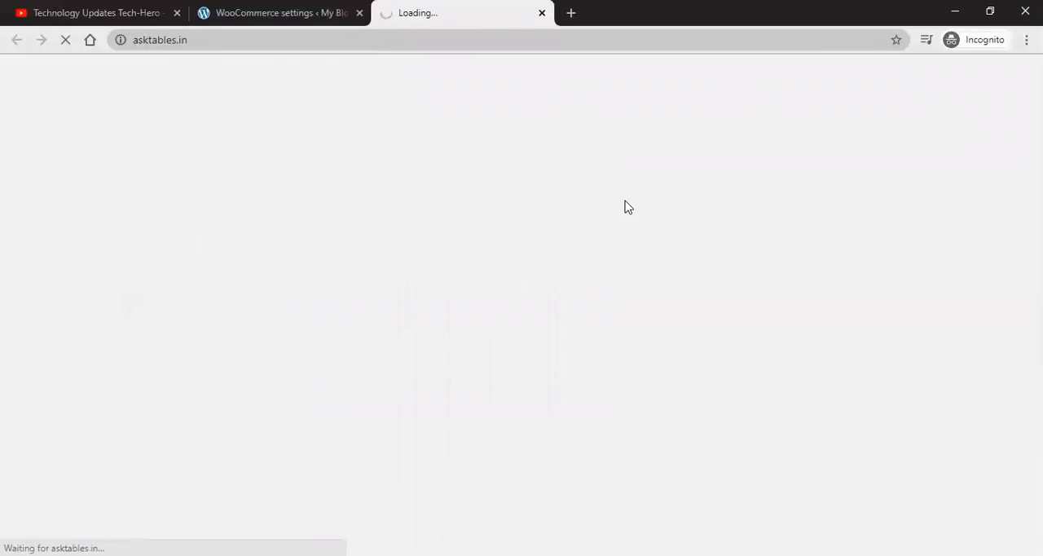
click(282, 11)
scroll(350, 267, down, 5)
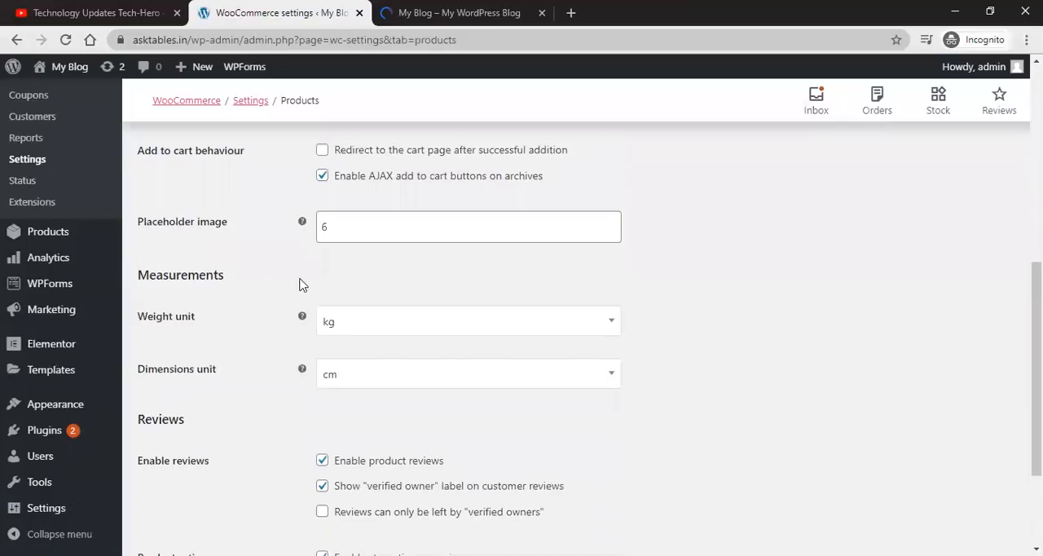
click(391, 13)
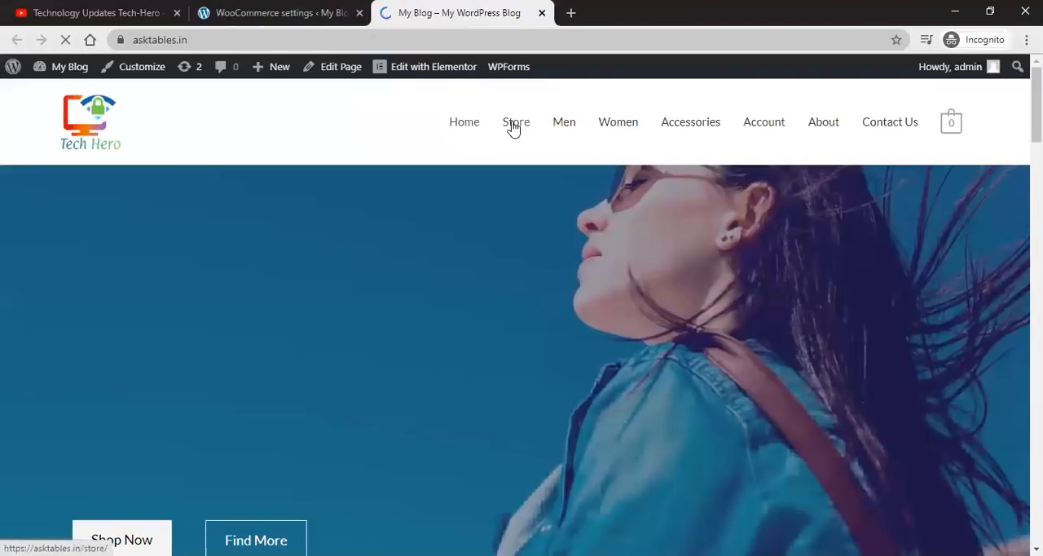
click(513, 128)
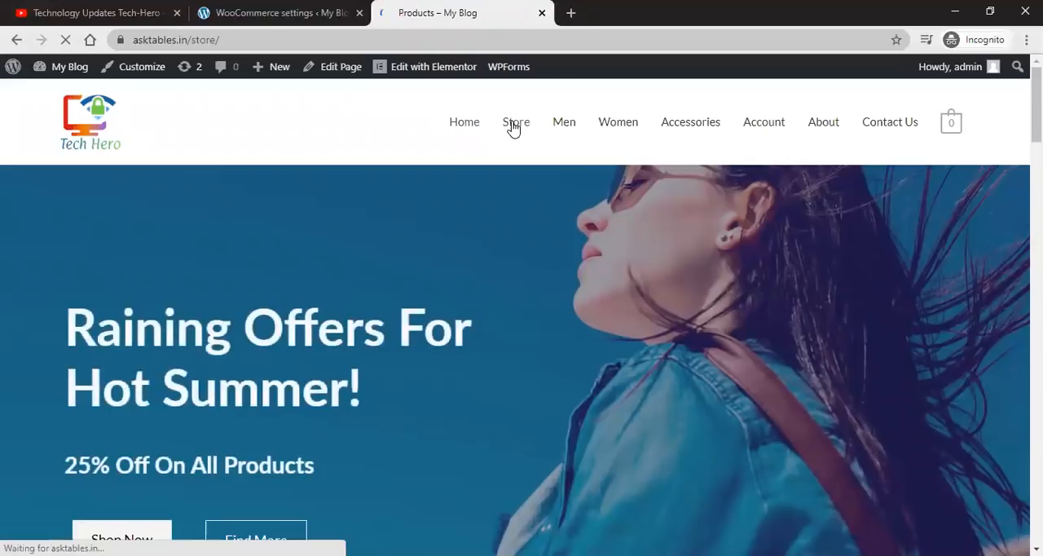
scroll(575, 230, down, 3)
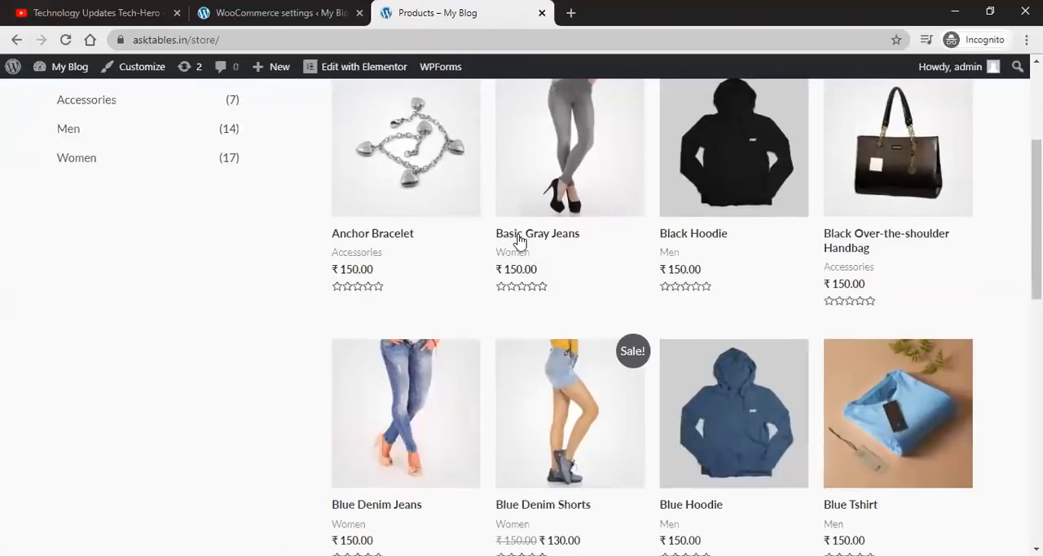
scroll(519, 241, up, 2)
scroll(766, 337, down, 8)
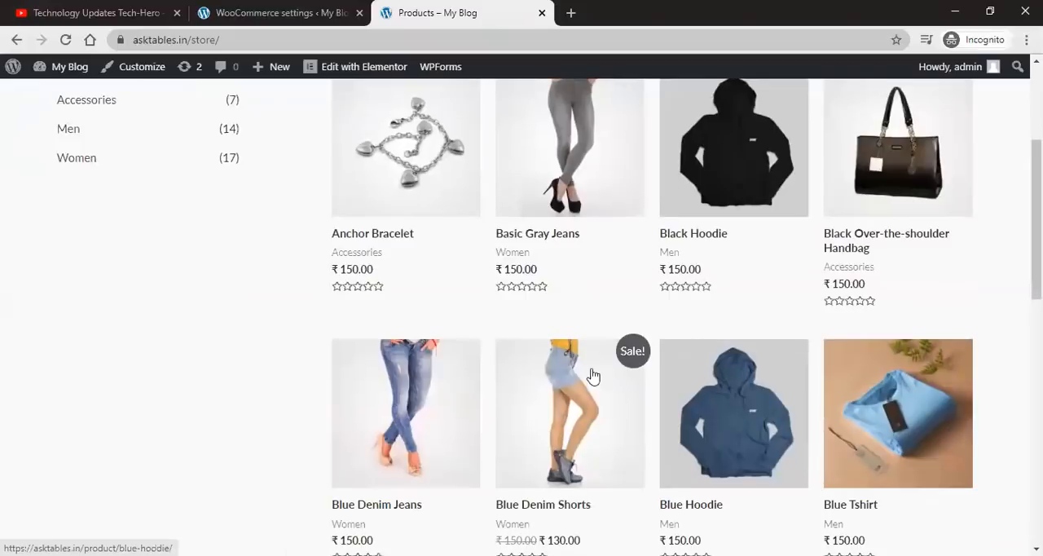
scroll(514, 353, down, 2)
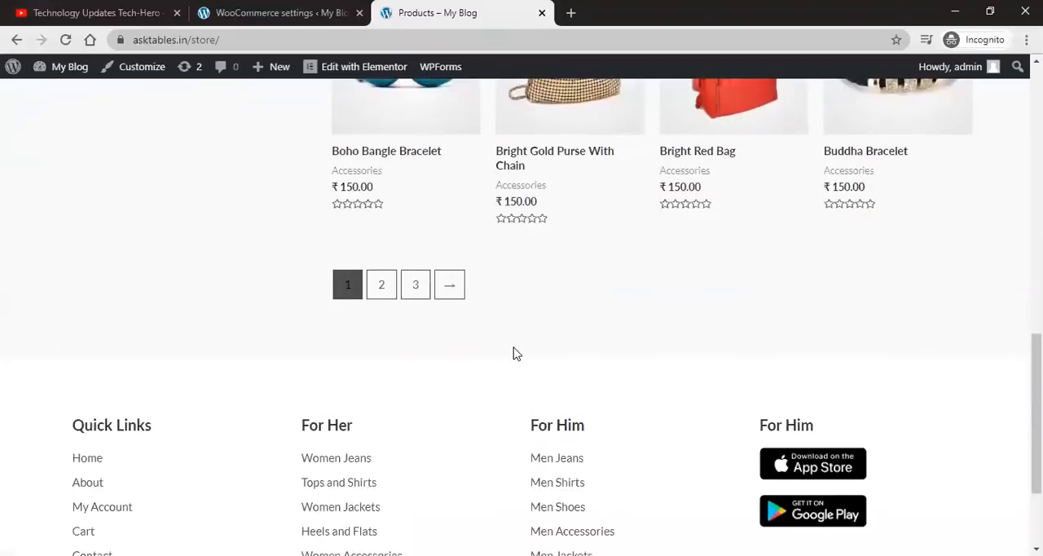
scroll(516, 354, up, 11)
Step: Back in the product settings, set the placeholder image to 12
click(228, 7)
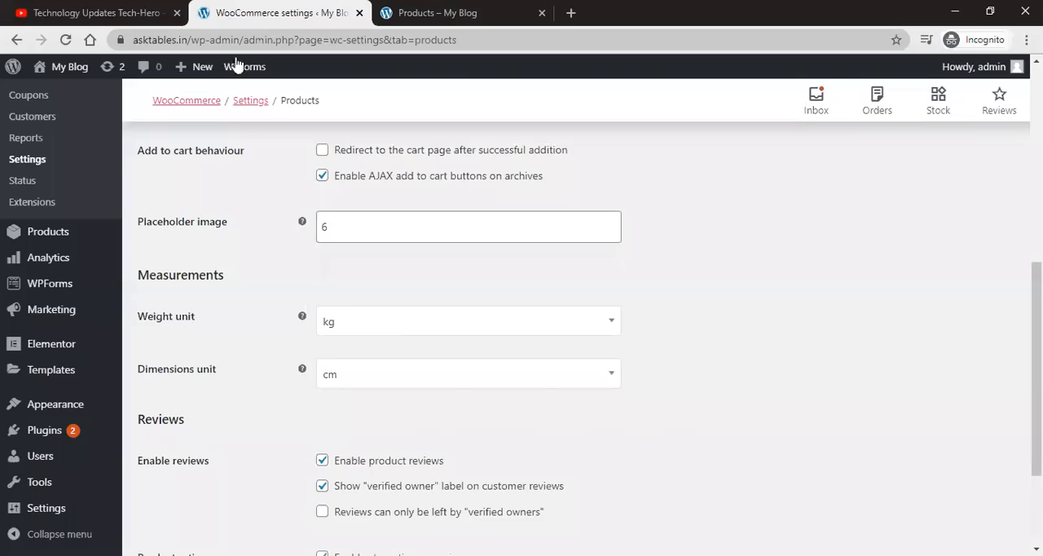
scroll(338, 335, up, 1)
double_click(324, 303)
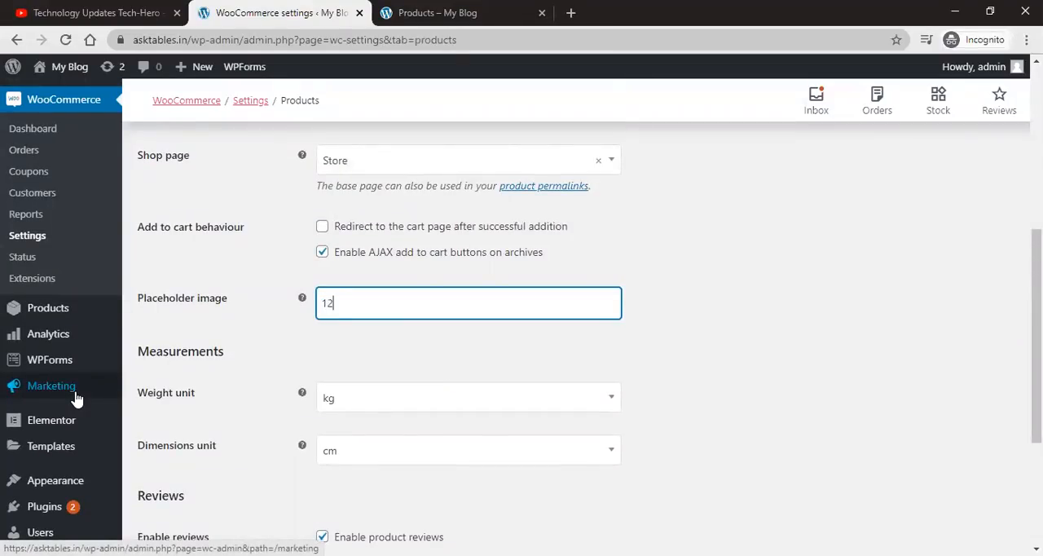
click(209, 323)
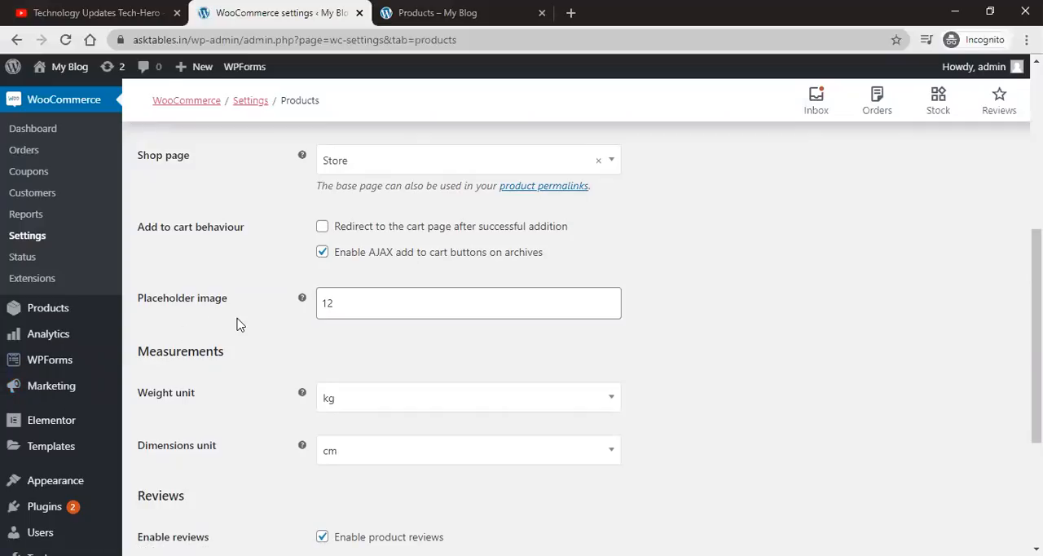
Step: Select kg as the weight unit and review the dimensions unit options
scroll(240, 324, down, 1)
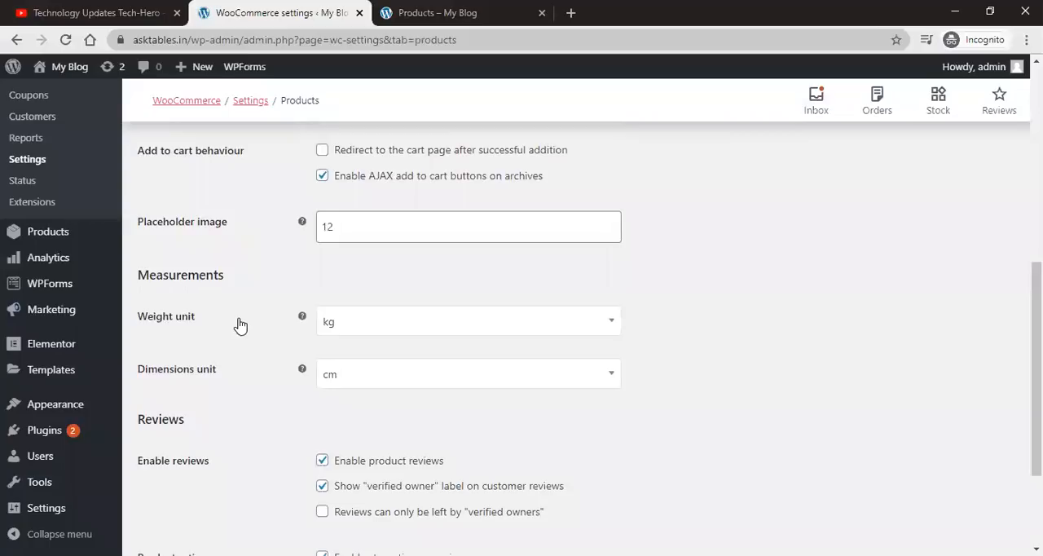
scroll(240, 324, down, 1)
click(339, 255)
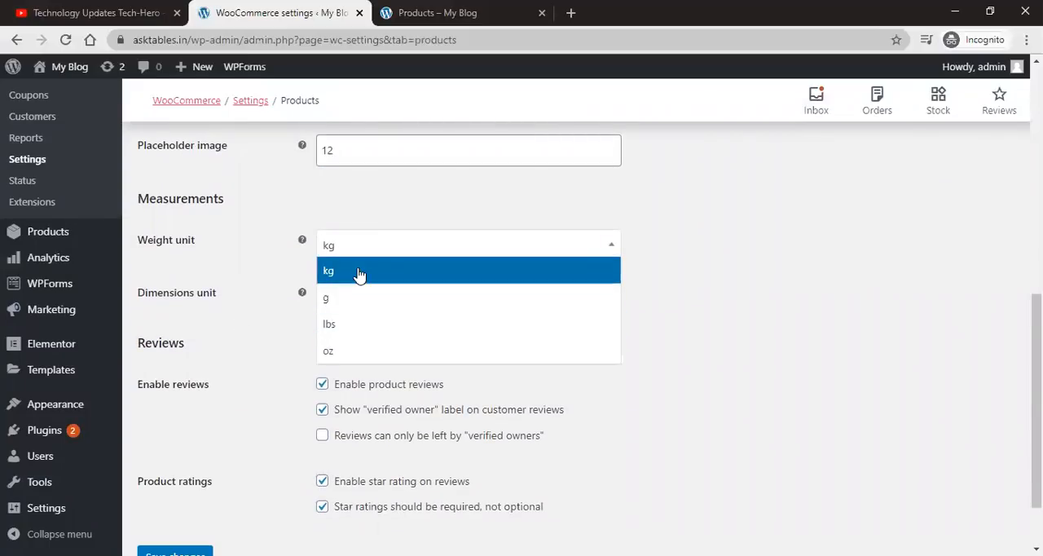
click(360, 275)
scroll(263, 321, down, 1)
click(373, 223)
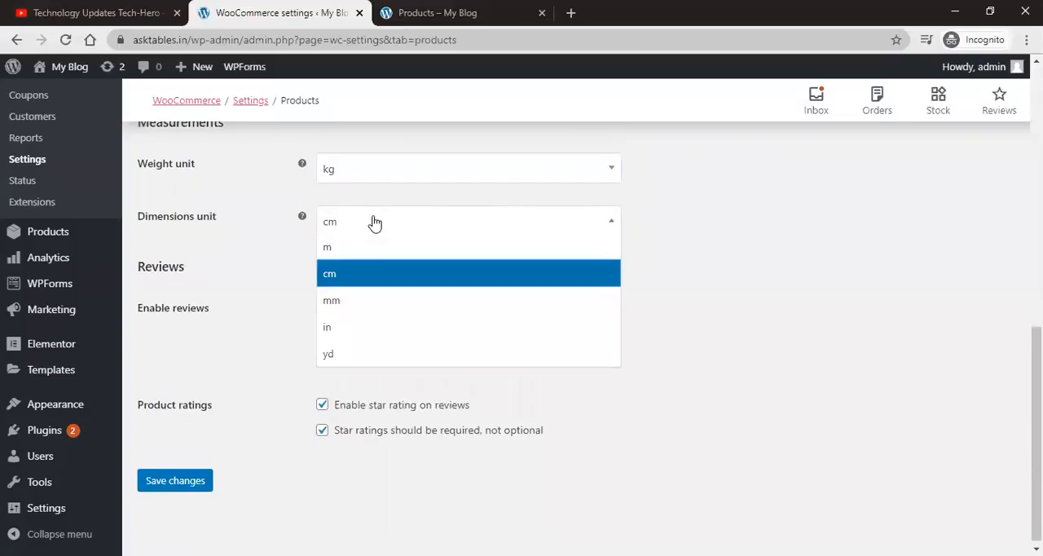
click(239, 270)
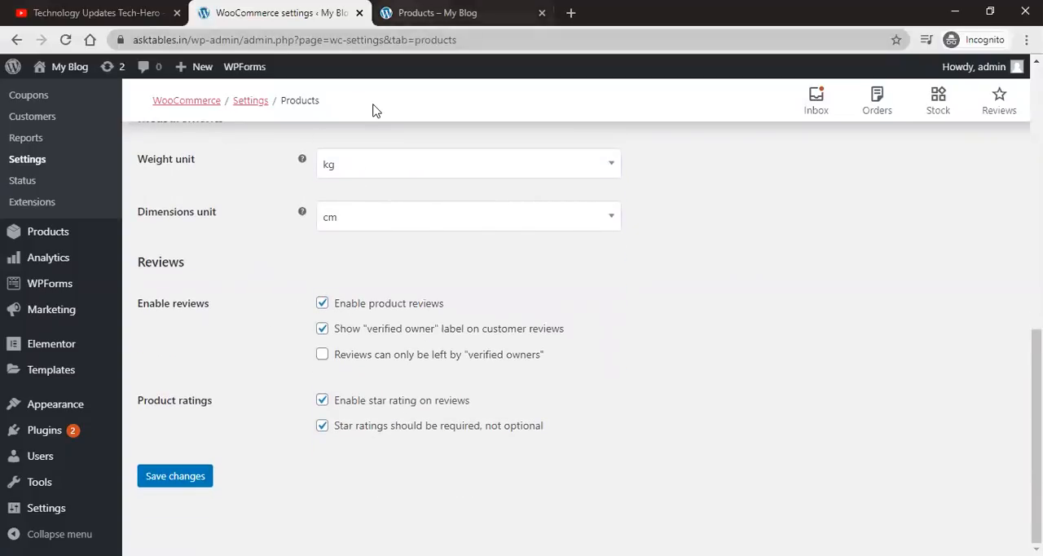
Step: Open the Anchor Bracelet product page in the storefront, view its Reviews tab, and return to the settings tab
key(ctrl+Tab)
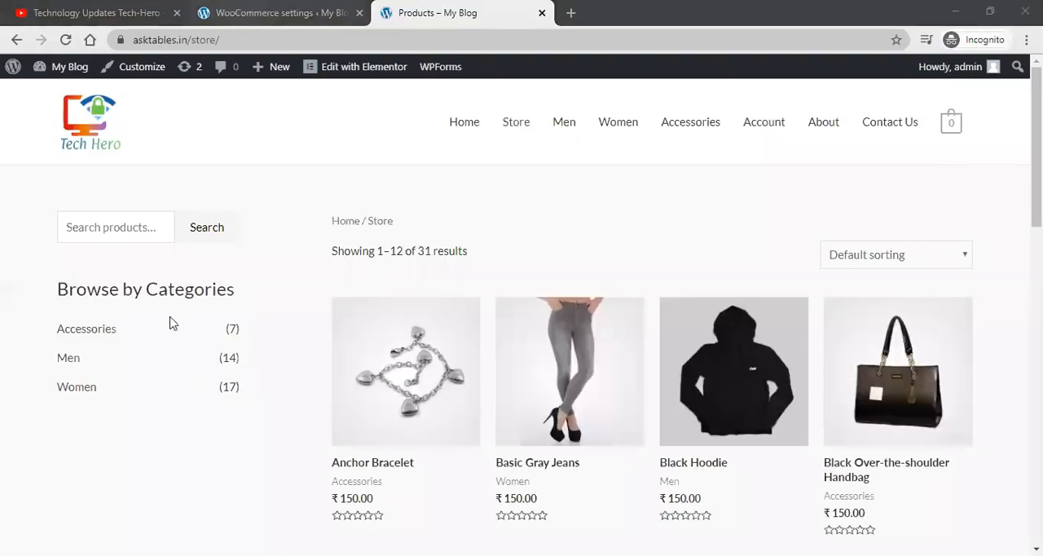
key(ctrl+shift+Tab)
key(ctrl+Tab)
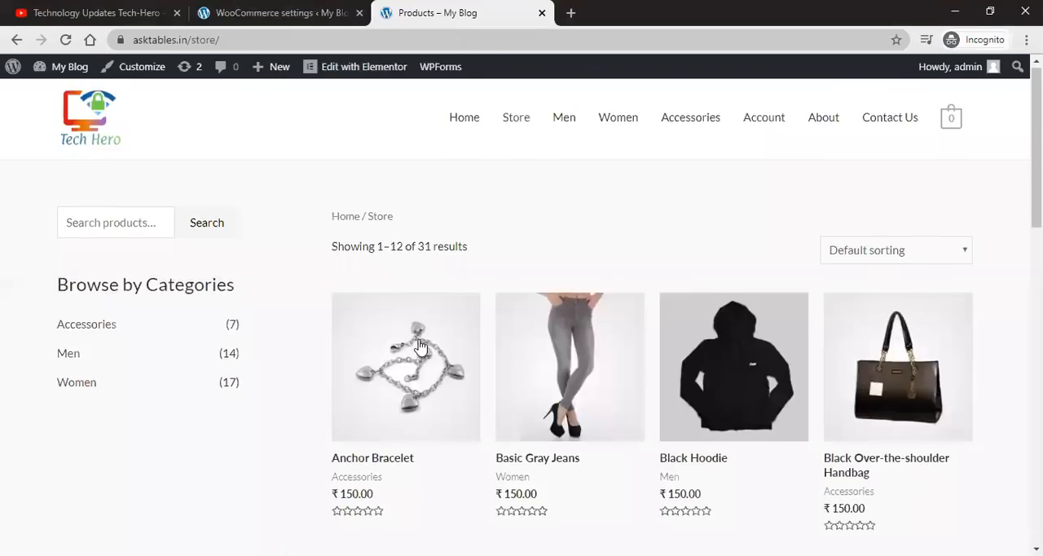
scroll(374, 288, down, 2)
click(377, 289)
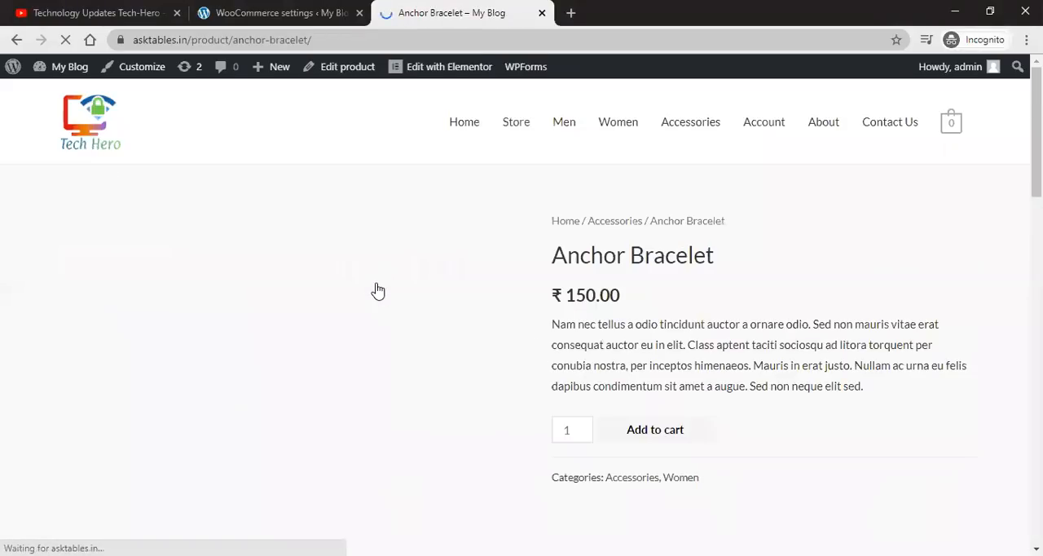
scroll(589, 318, down, 5)
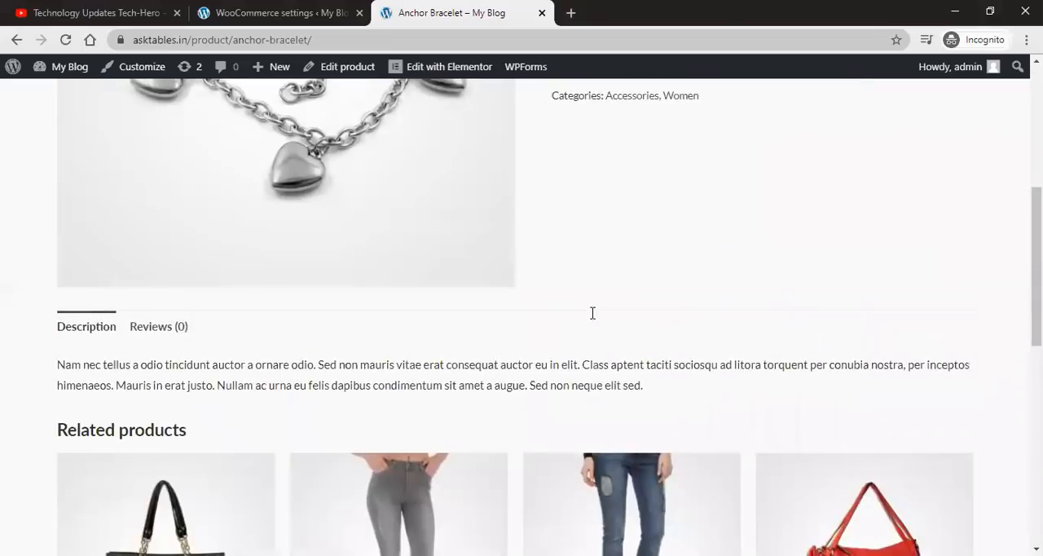
scroll(592, 313, down, 1)
click(149, 255)
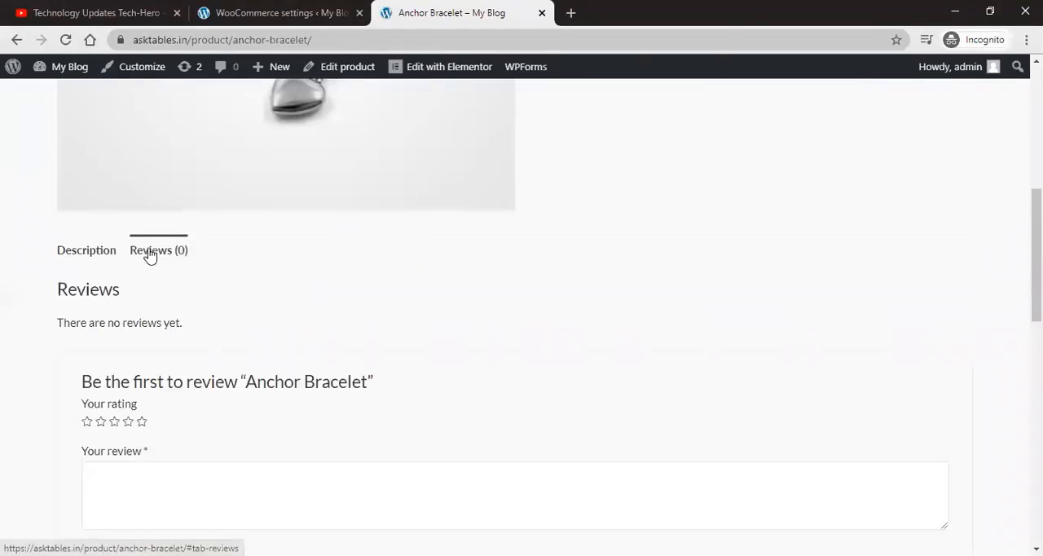
scroll(322, 317, down, 1)
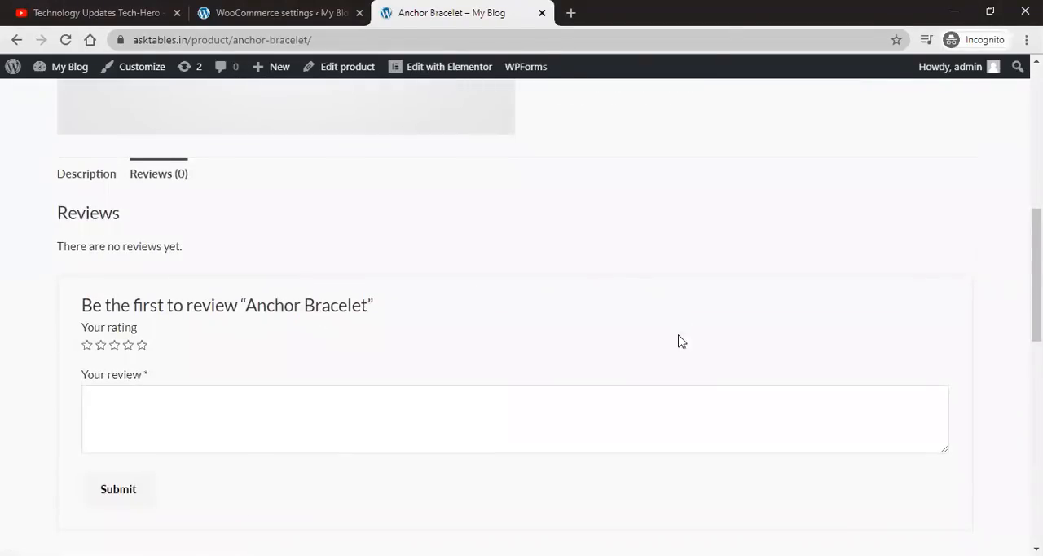
scroll(681, 340, down, 2)
scroll(201, 317, up, 2)
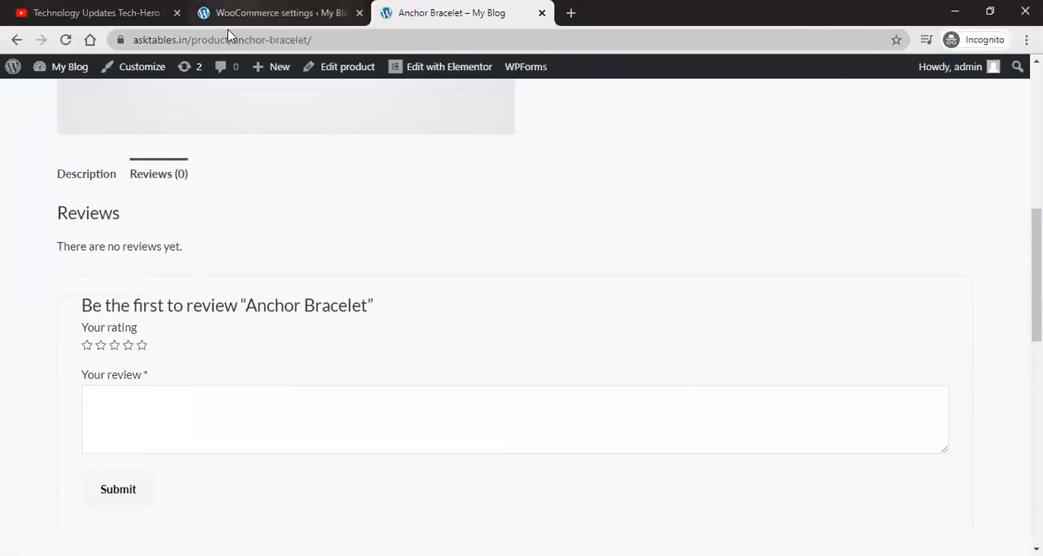
click(244, 13)
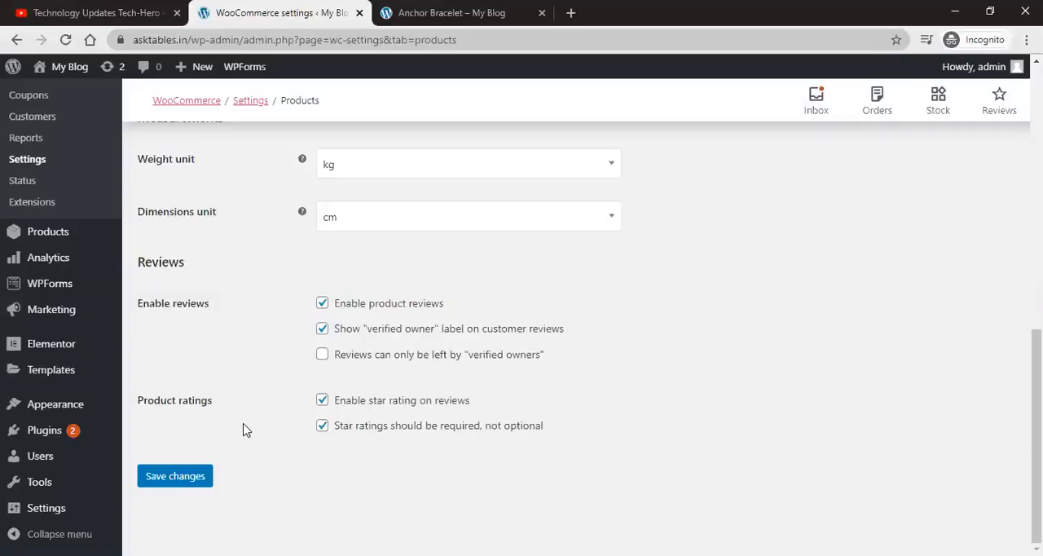
Step: Save the product settings and open the Tax settings
click(178, 476)
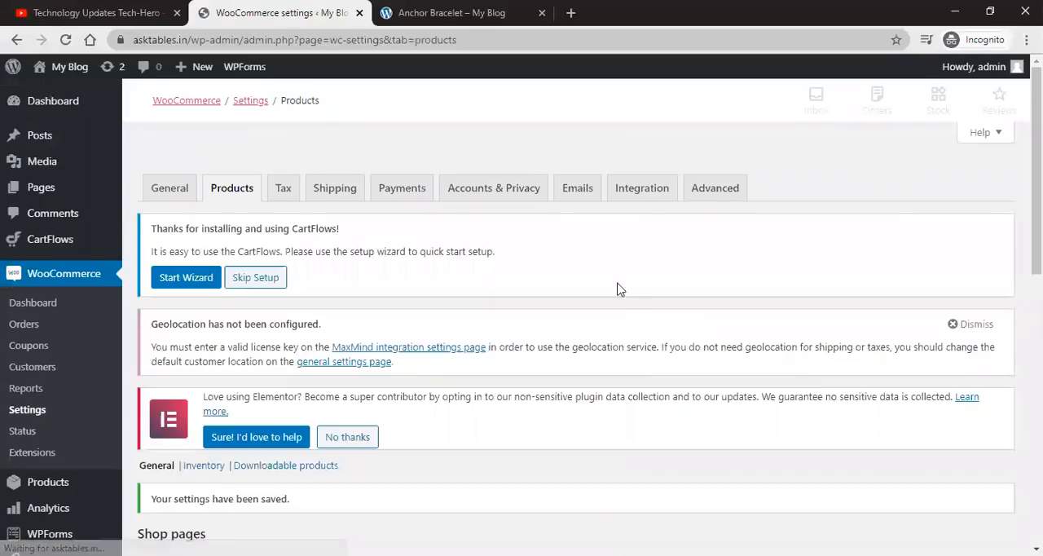
click(284, 189)
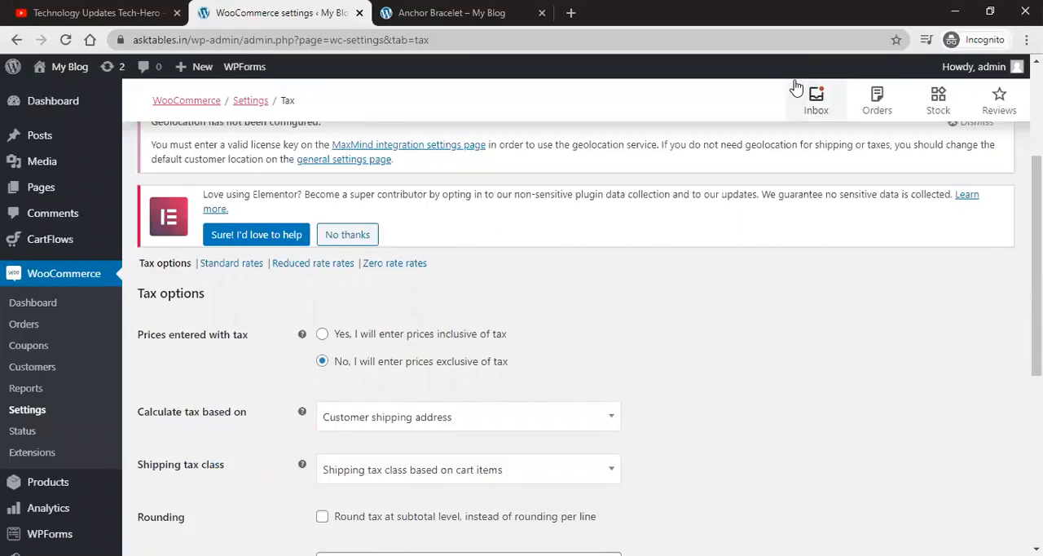
Step: Try switching tax calculation to the customer billing address, then revert it to the customer shipping address
scroll(302, 291, up, 3)
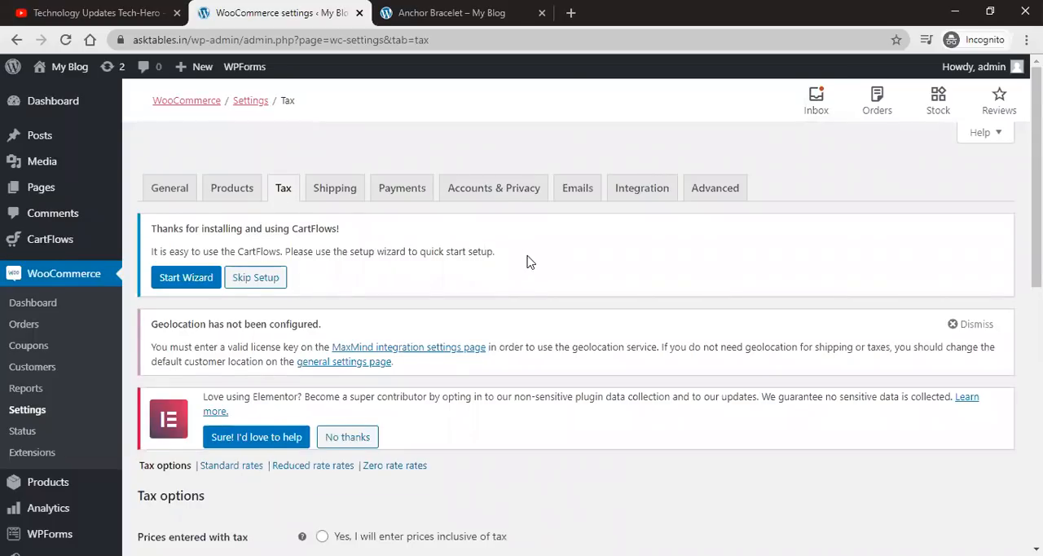
scroll(527, 261, down, 4)
scroll(461, 230, up, 2)
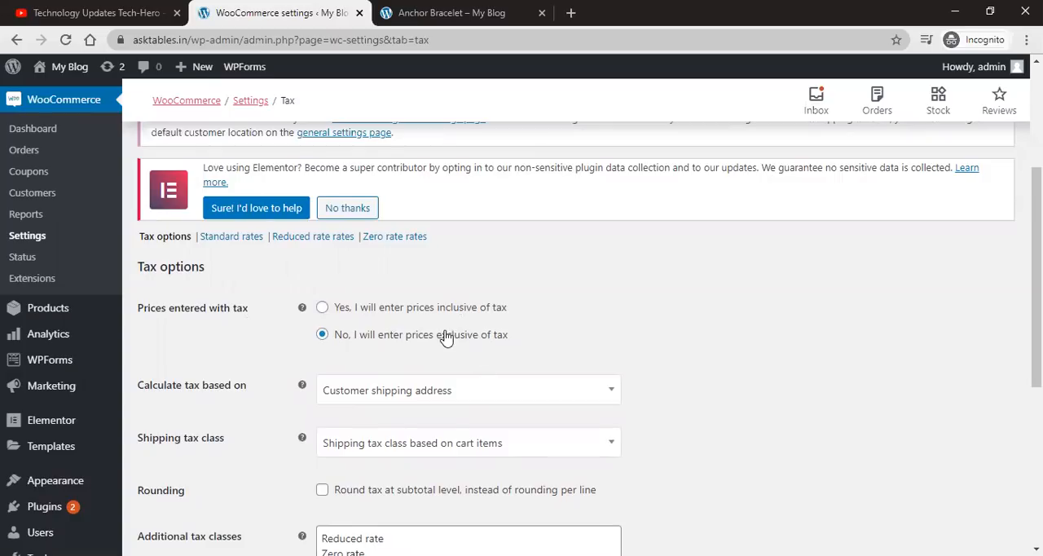
scroll(457, 335, down, 1)
scroll(457, 335, down, 2)
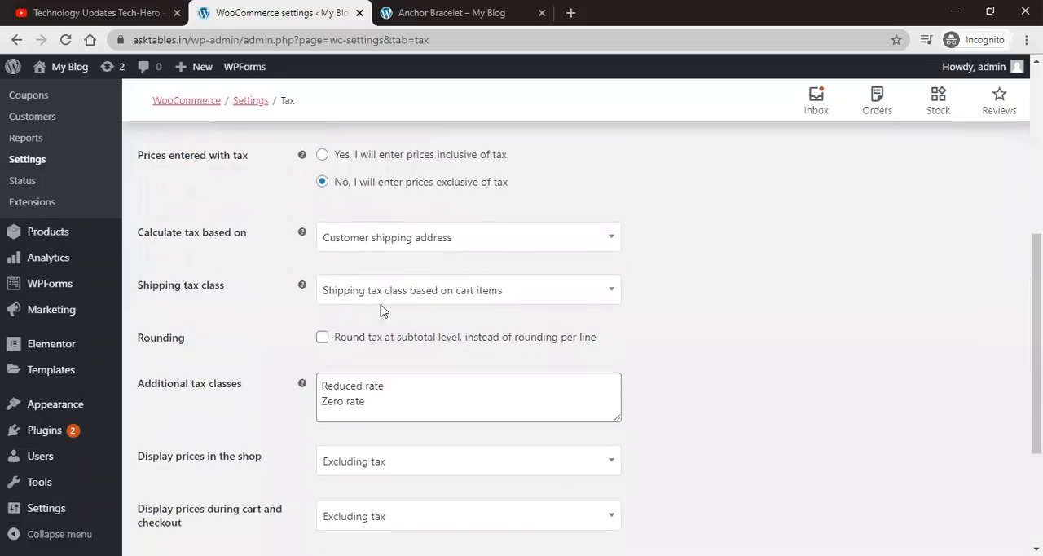
click(435, 246)
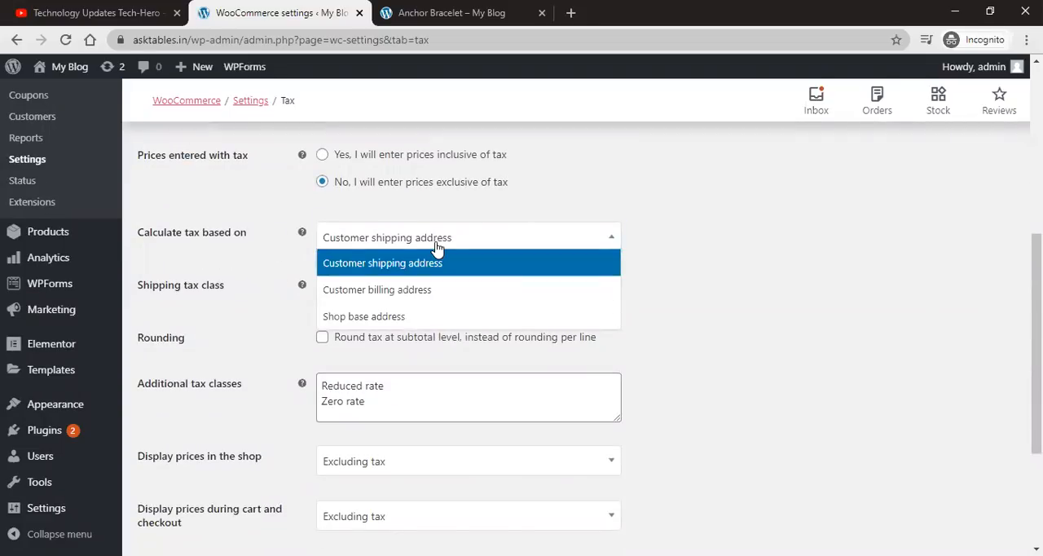
click(546, 287)
click(524, 245)
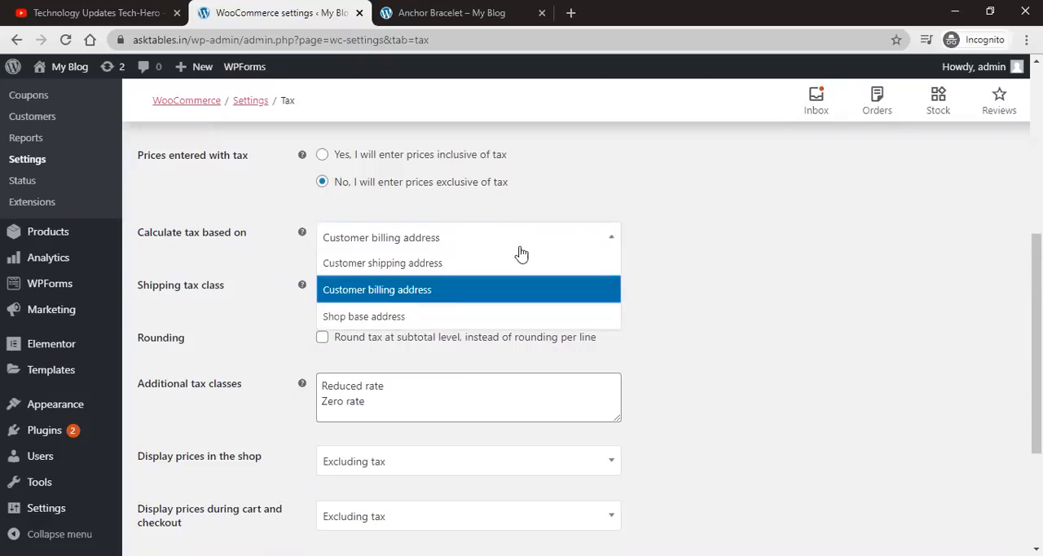
click(454, 264)
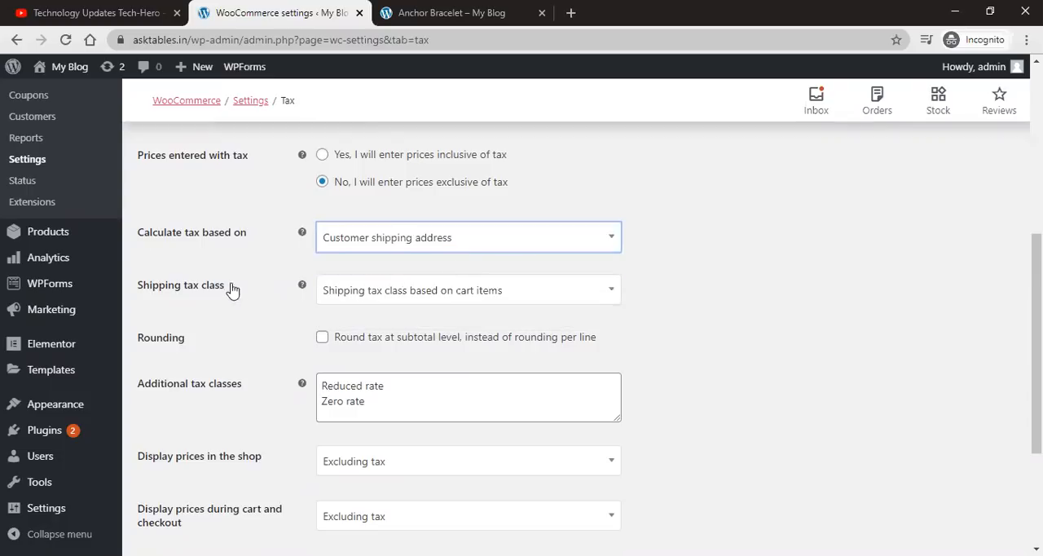
Step: Set the shipping tax class to Reduced rate
click(428, 295)
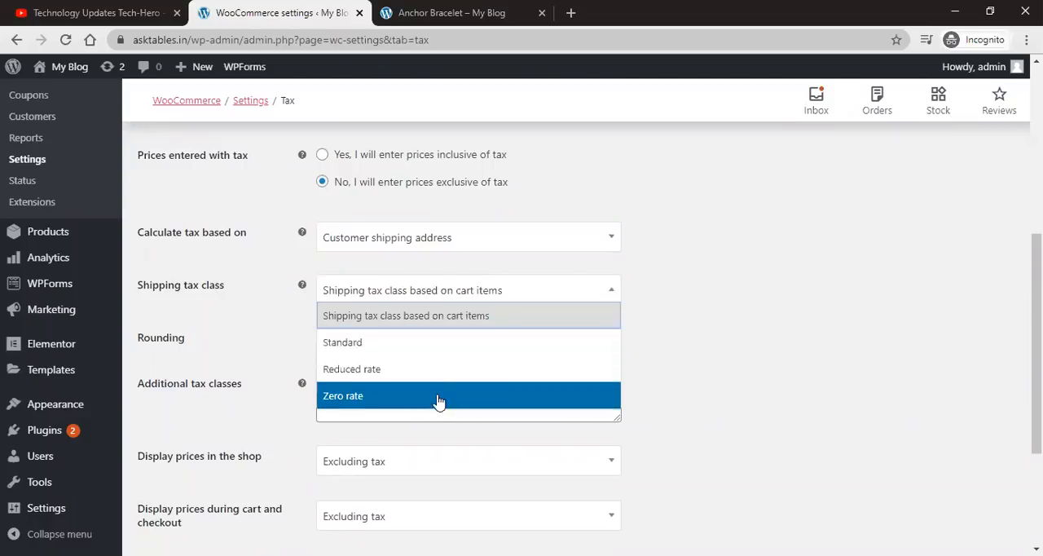
click(425, 340)
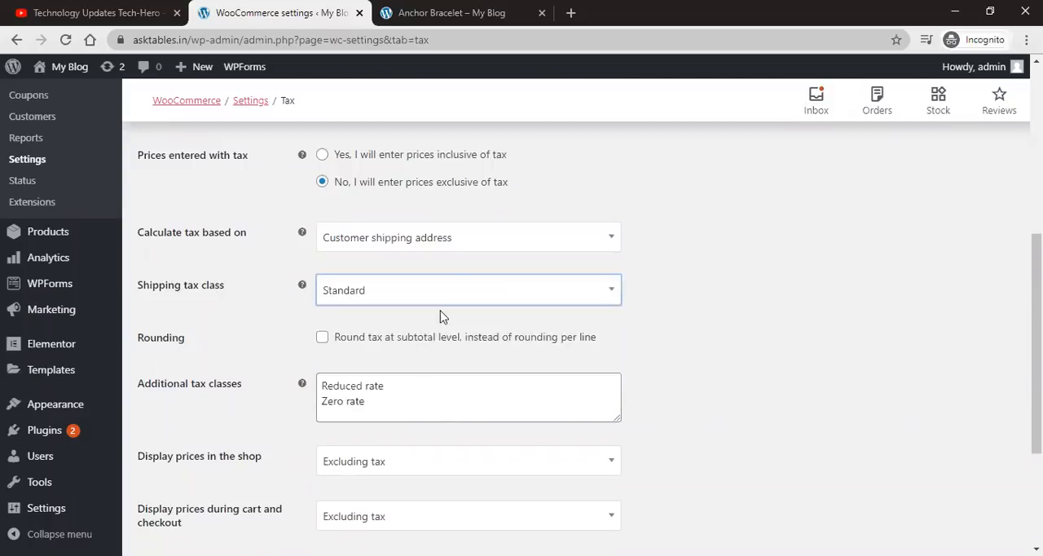
click(450, 291)
click(438, 367)
Step: Enable rounding tax at subtotal level instead of per line
scroll(326, 336, down, 1)
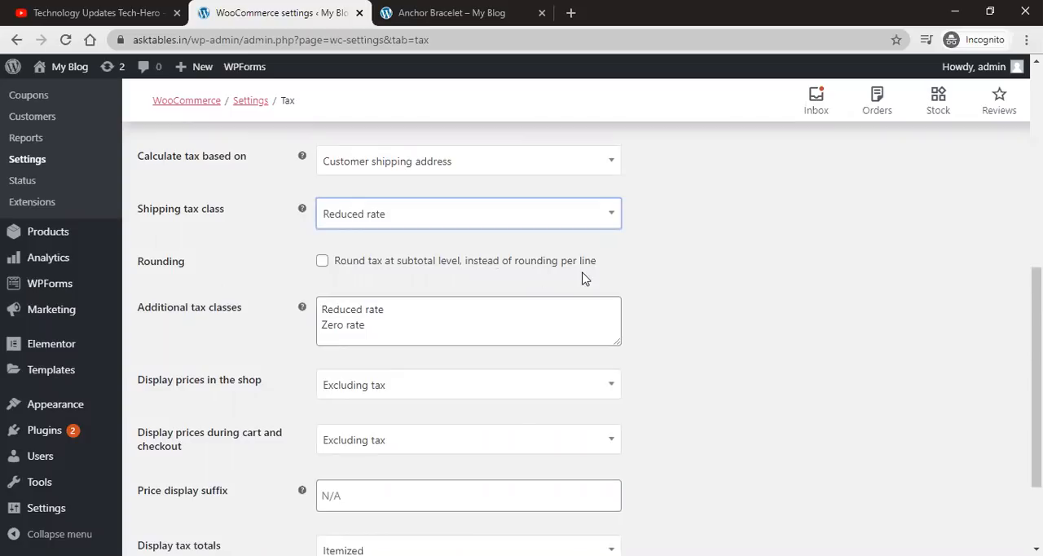
scroll(650, 262, up, 1)
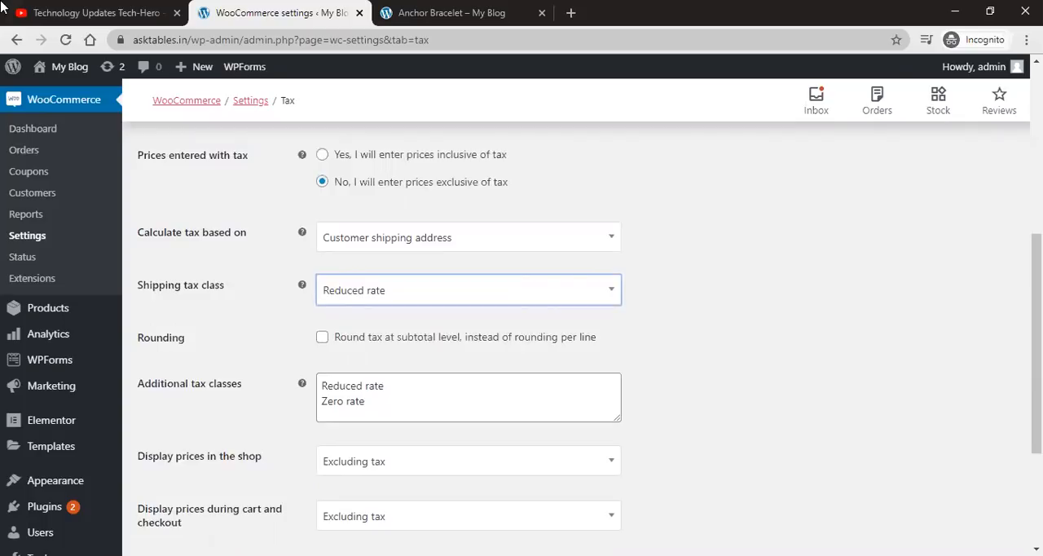
click(322, 340)
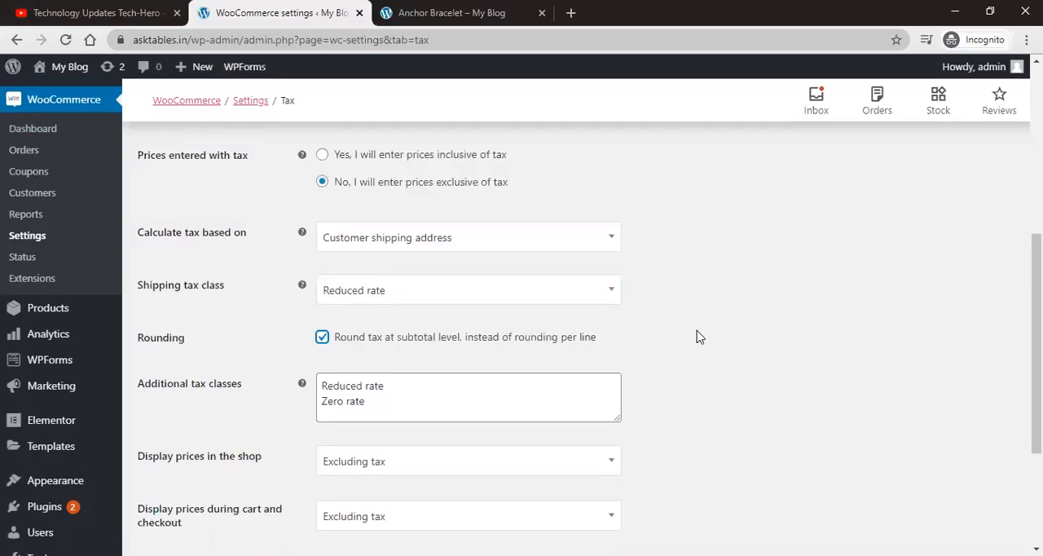
Step: Examine the entries in the additional tax classes list
scroll(697, 336, down, 1)
scroll(697, 337, down, 1)
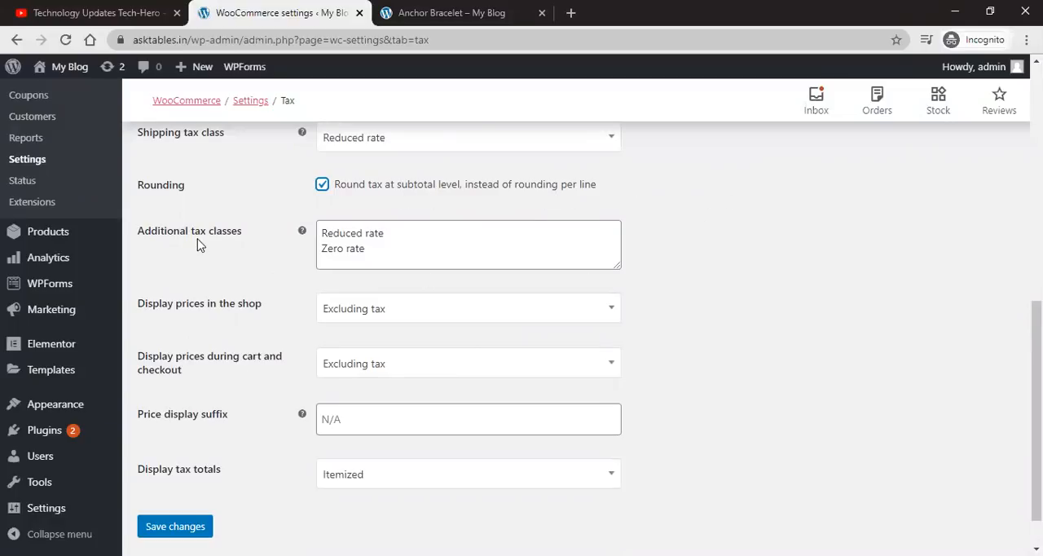
triple_click(392, 238)
triple_click(387, 252)
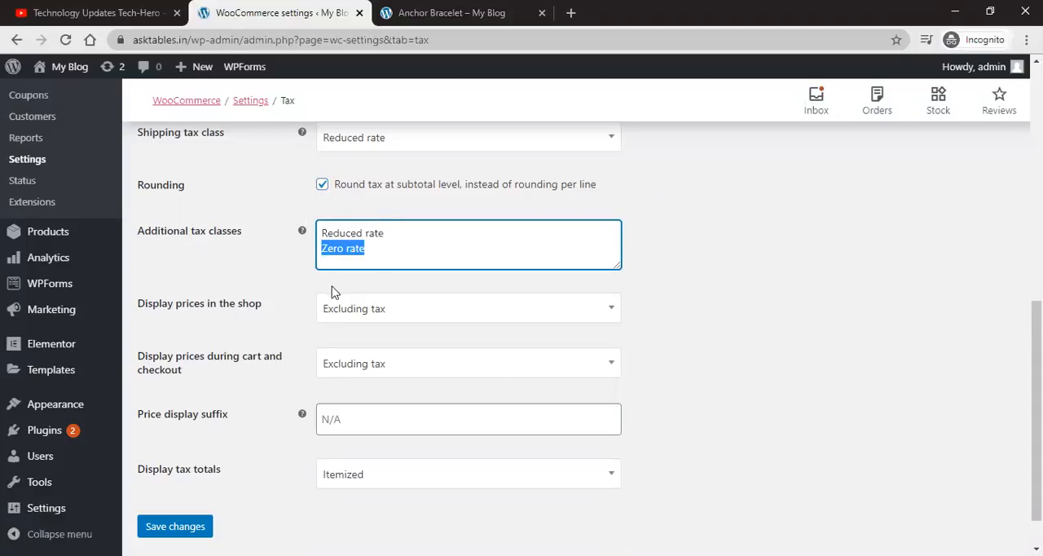
Step: Switch shop price display to Including tax and view the Store page in the storefront tab
scroll(261, 297, down, 1)
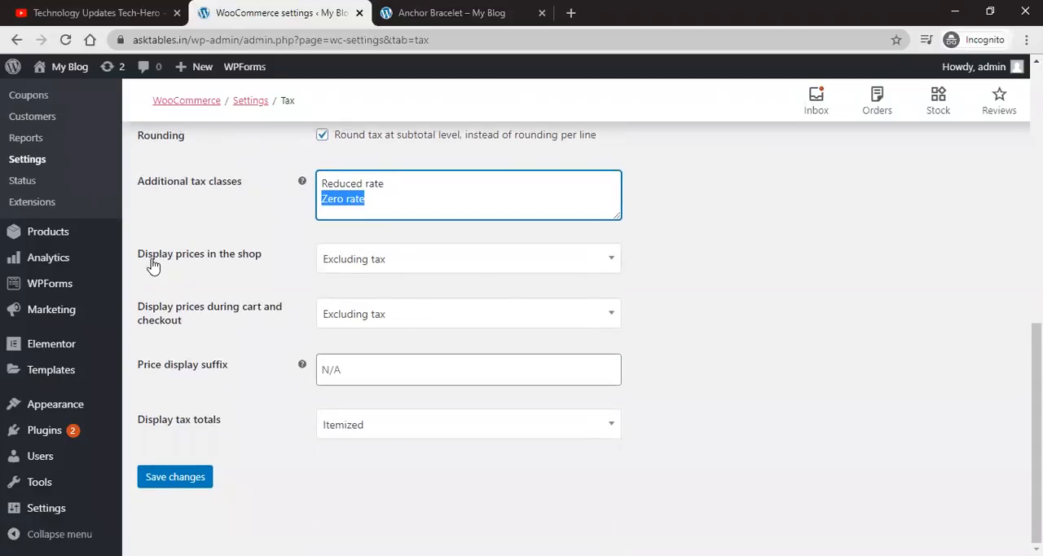
click(473, 277)
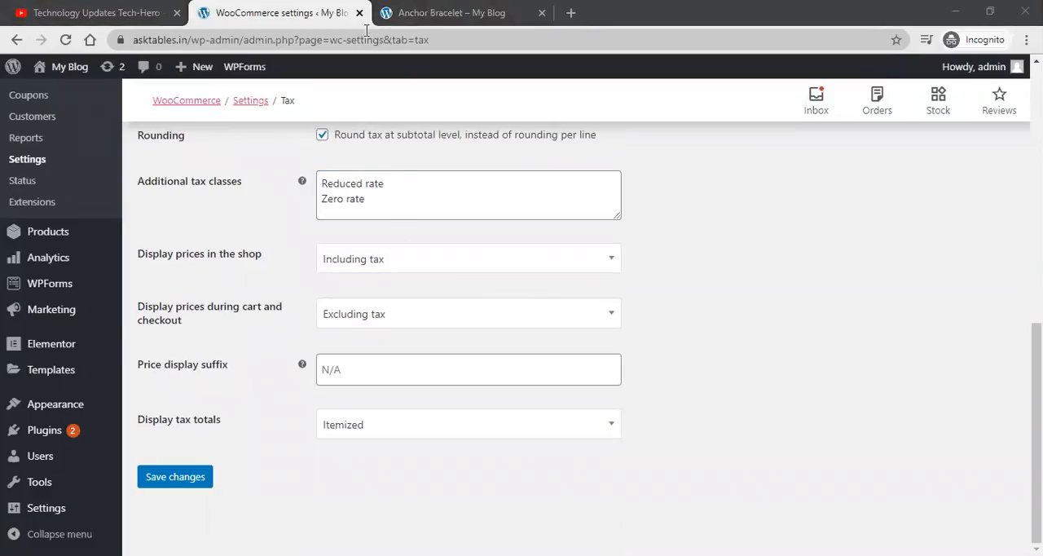
click(424, 12)
scroll(398, 199, up, 1)
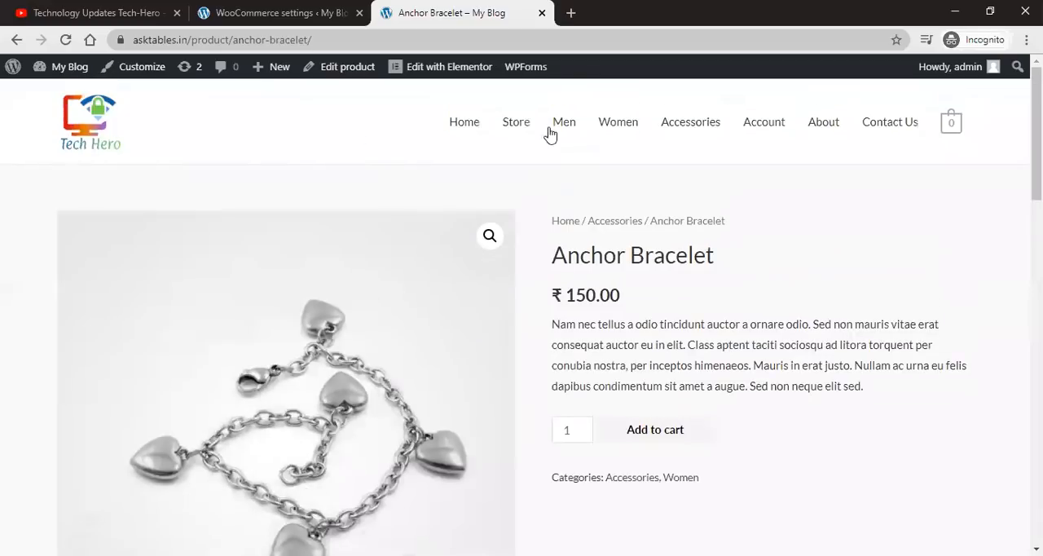
click(522, 124)
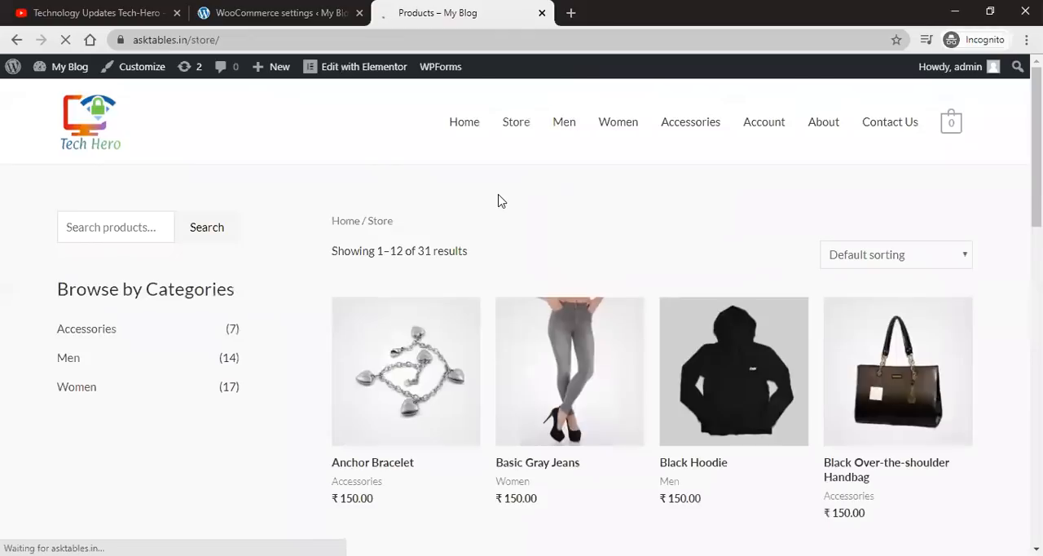
scroll(501, 201, down, 2)
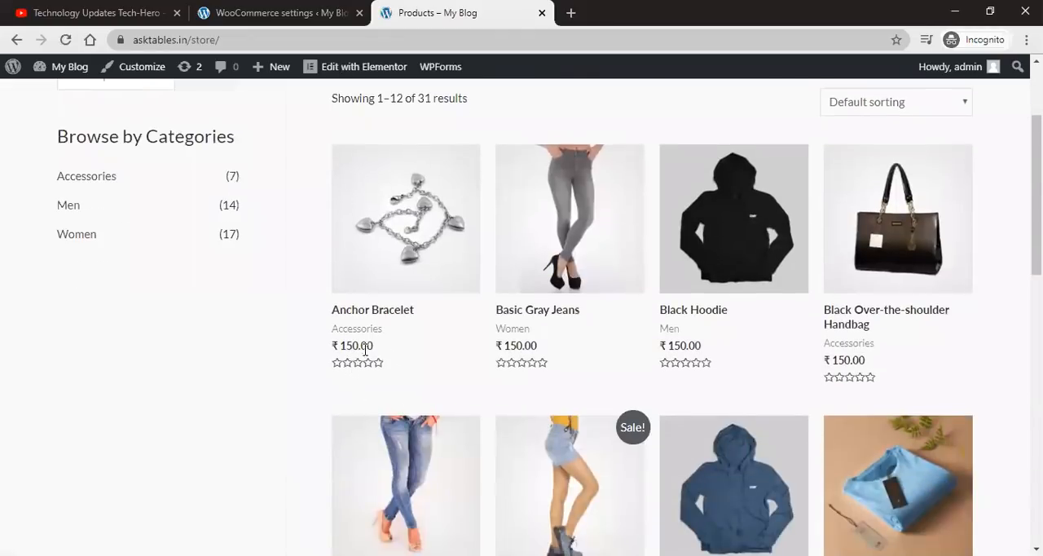
Step: Set the shop price display back to Excluding tax
click(297, 17)
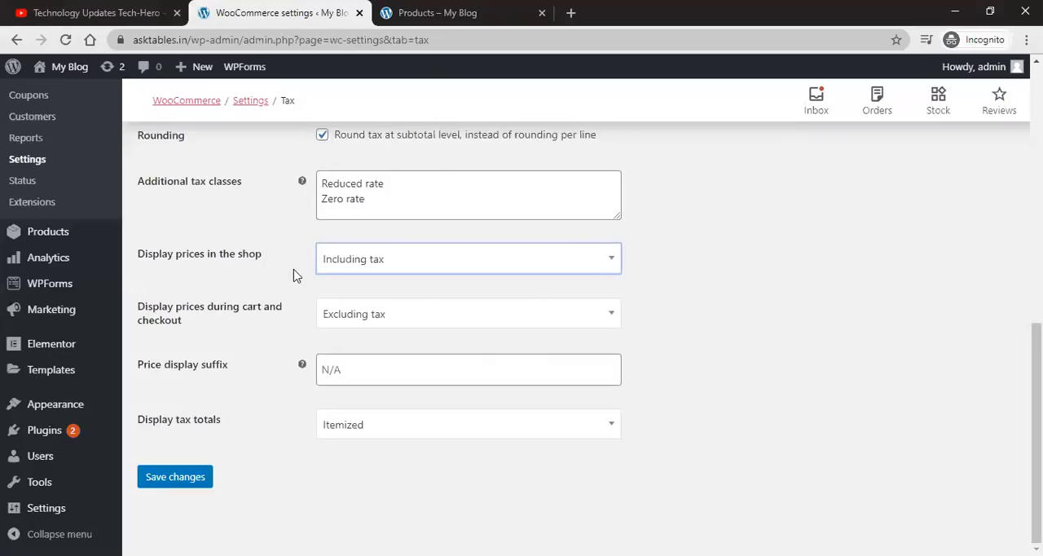
click(372, 259)
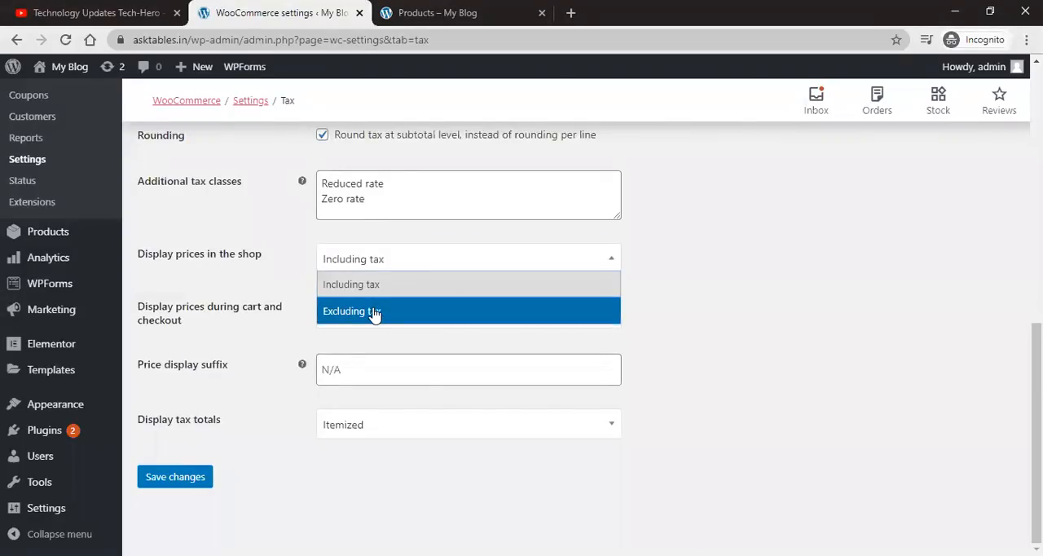
click(374, 312)
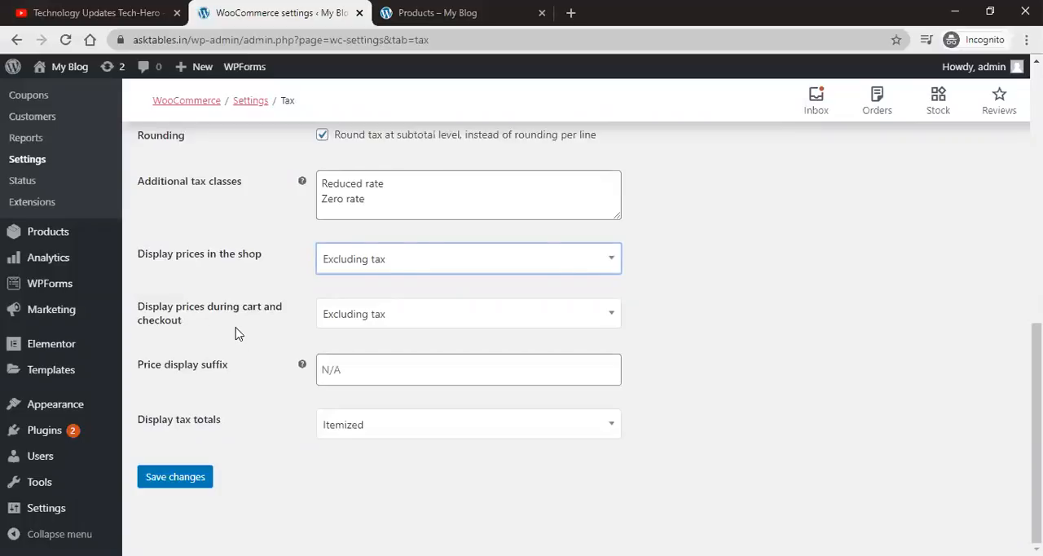
Step: Review the cart and checkout price display options while switching between the settings and storefront tabs
click(361, 311)
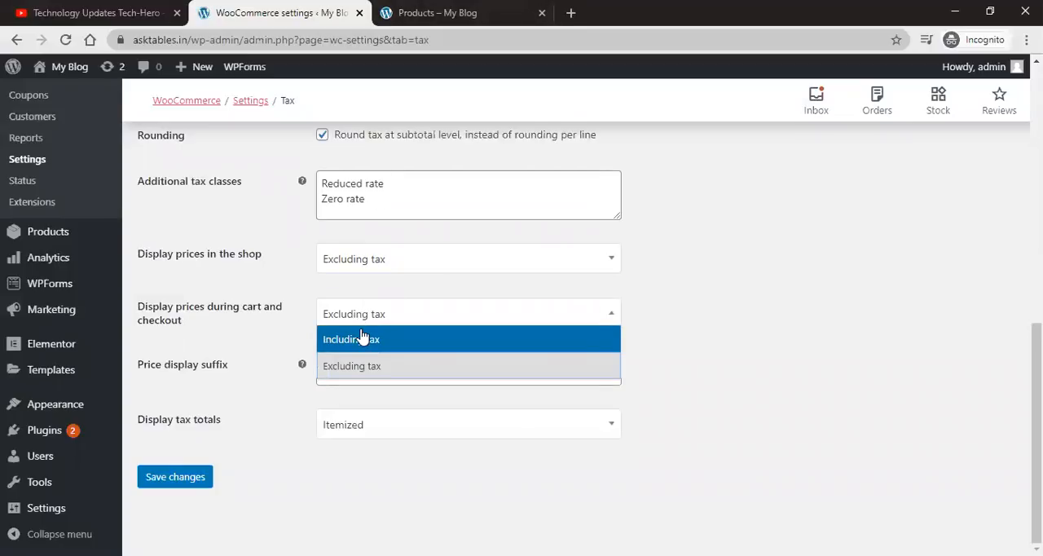
key(ctrl+Tab)
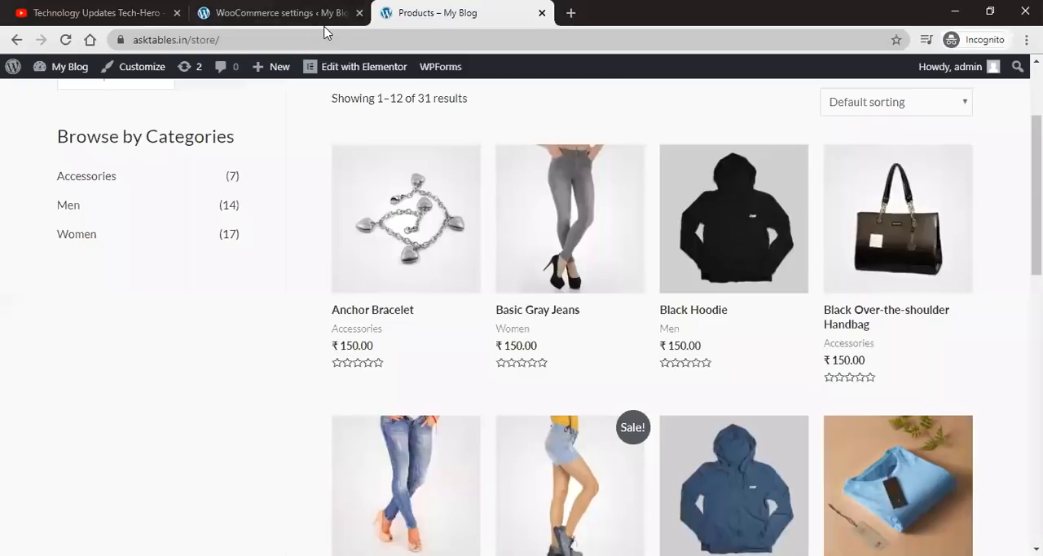
click(233, 8)
click(246, 394)
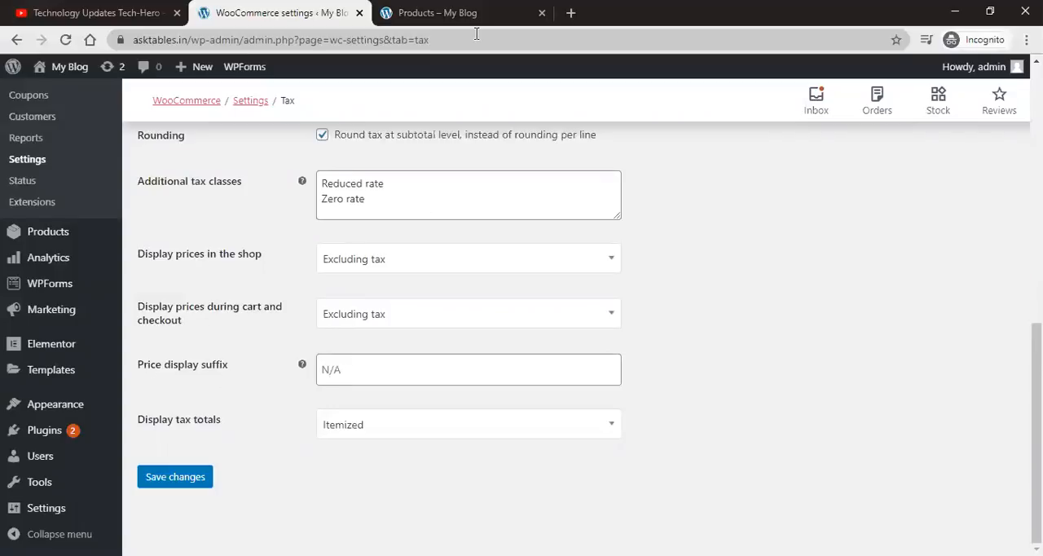
key(ctrl+Tab)
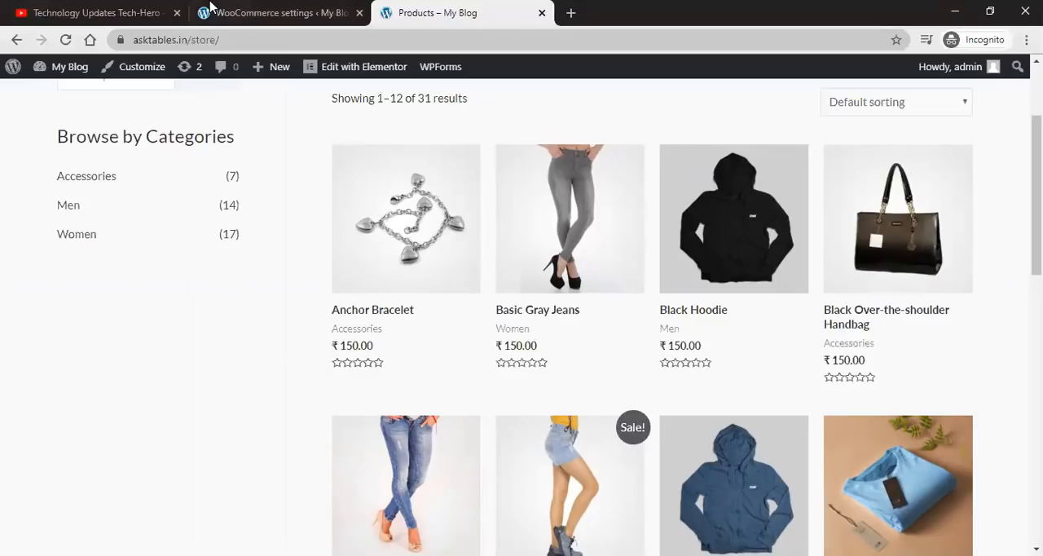
click(262, 13)
Step: Keep tax totals displayed as Itemized and save the tax settings
click(377, 367)
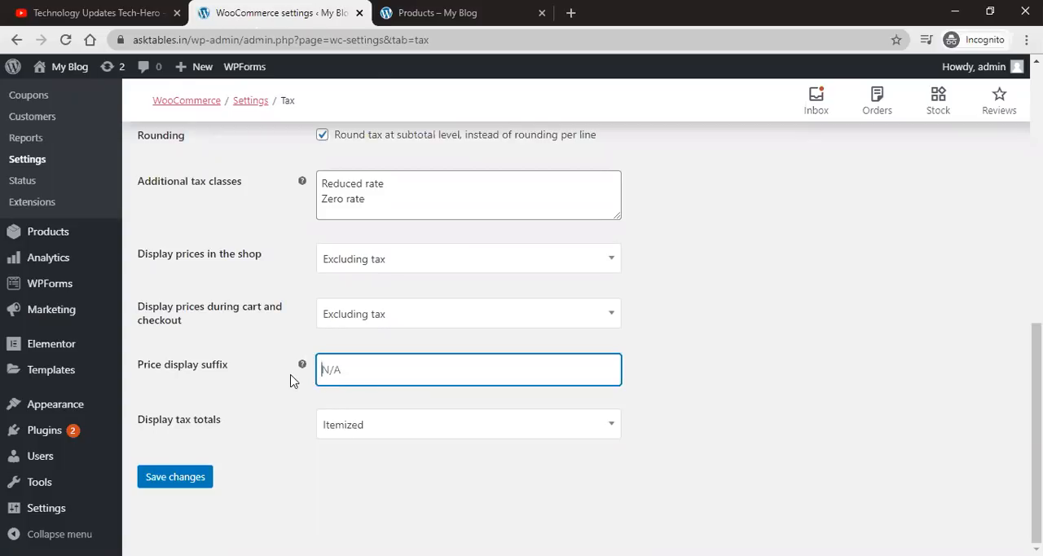
click(427, 431)
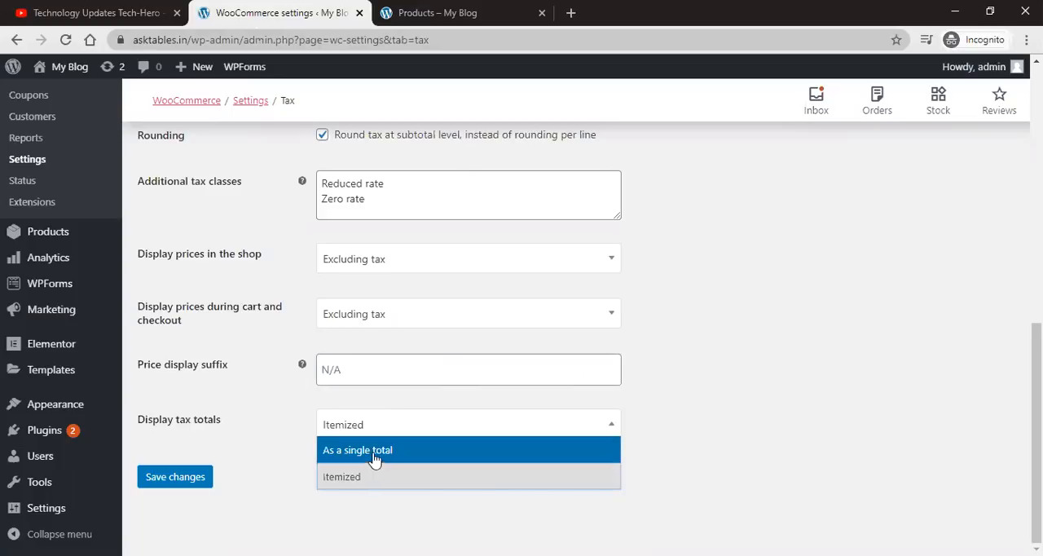
click(378, 483)
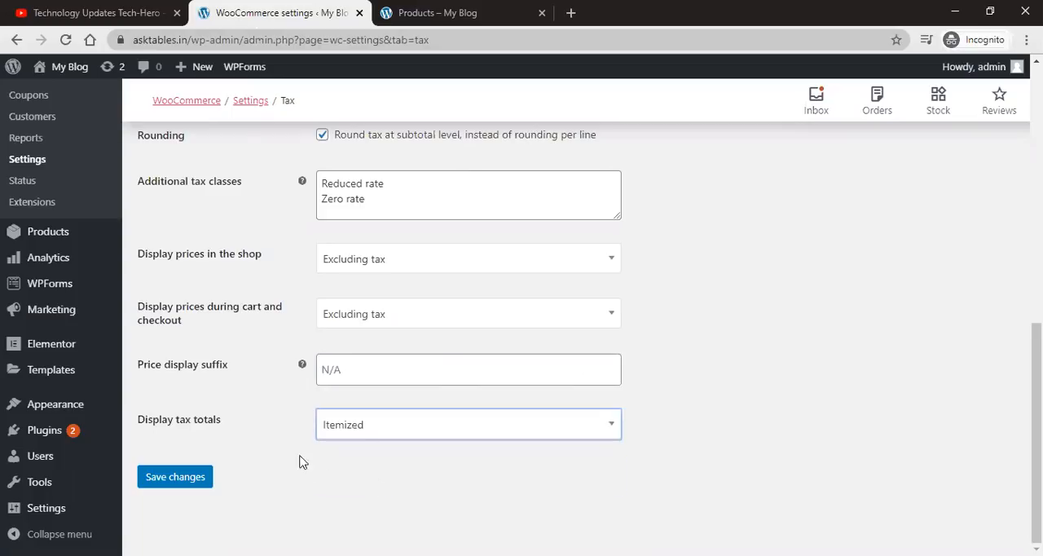
click(202, 487)
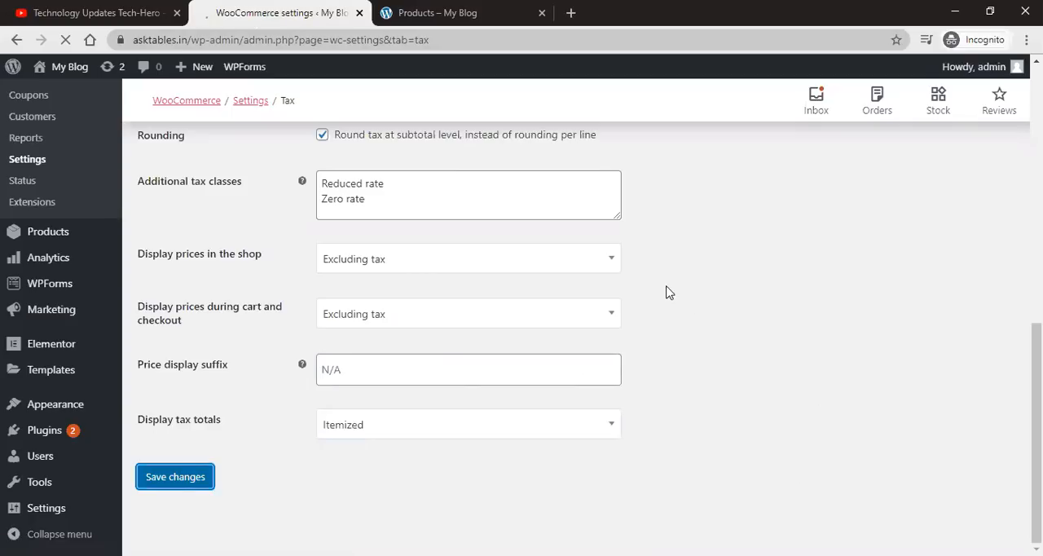
Step: Open the Standard rates section of the tax settings
scroll(563, 308, down, 2)
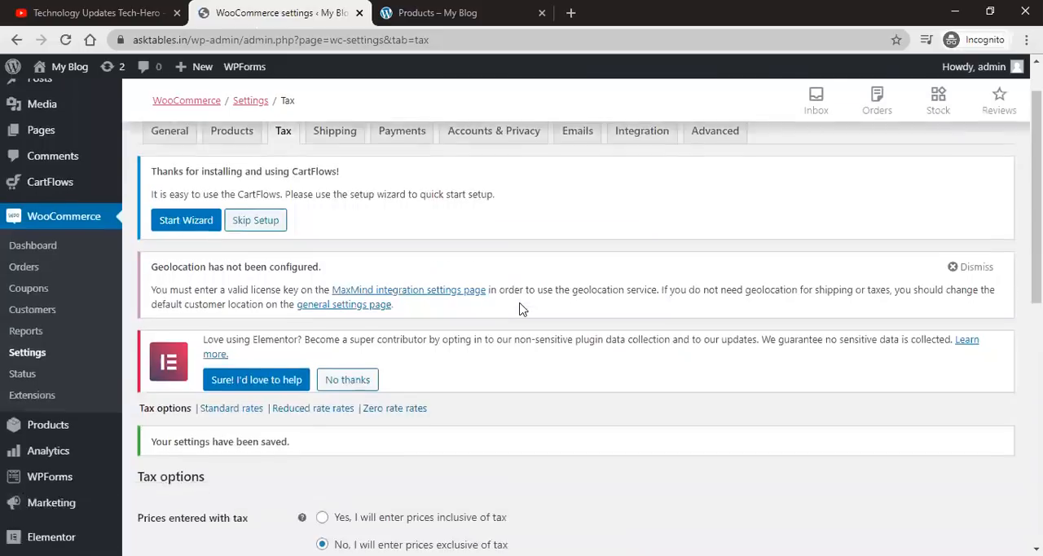
scroll(521, 309, up, 2)
scroll(209, 277, down, 3)
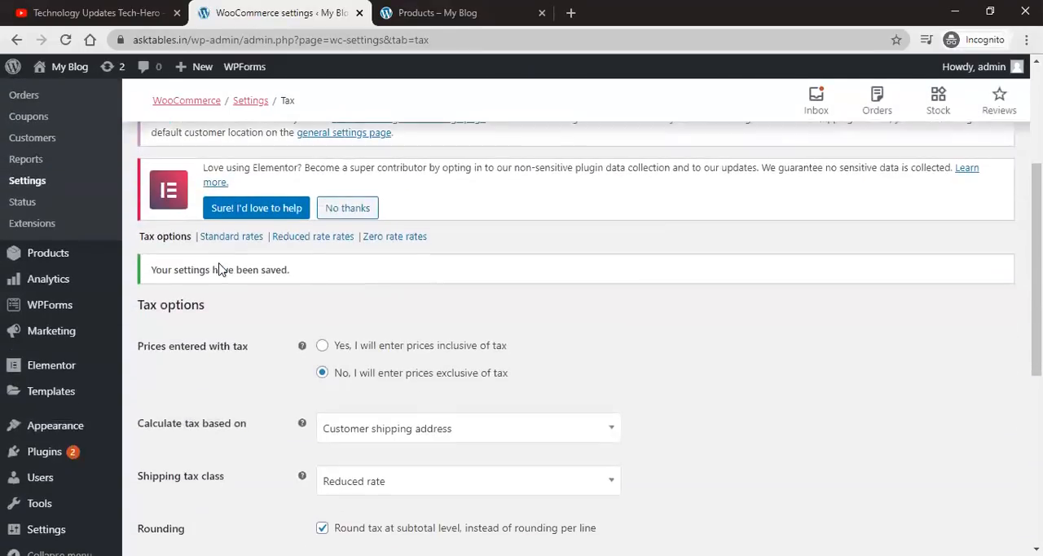
scroll(245, 285, up, 3)
scroll(280, 344, down, 4)
scroll(296, 299, up, 2)
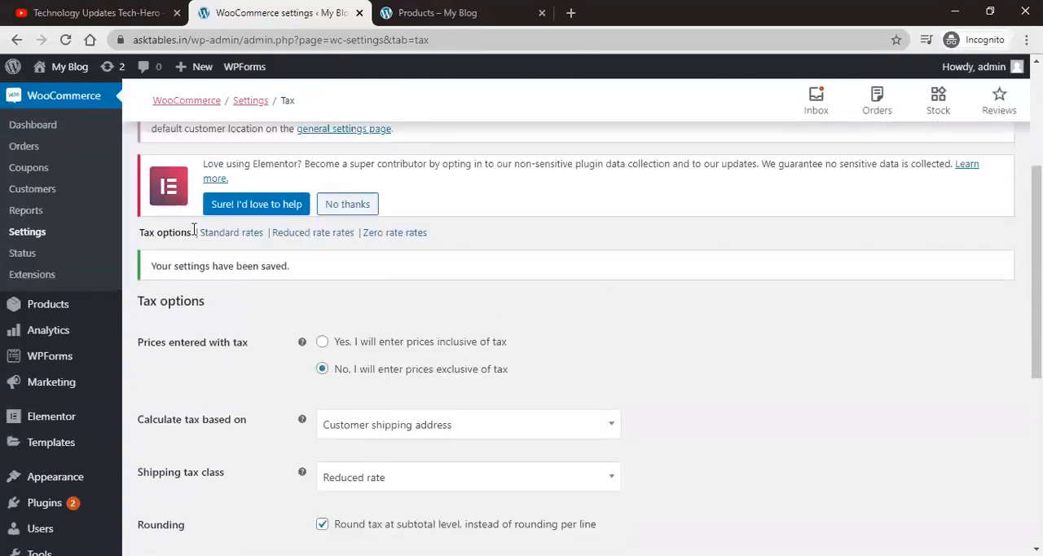
click(229, 315)
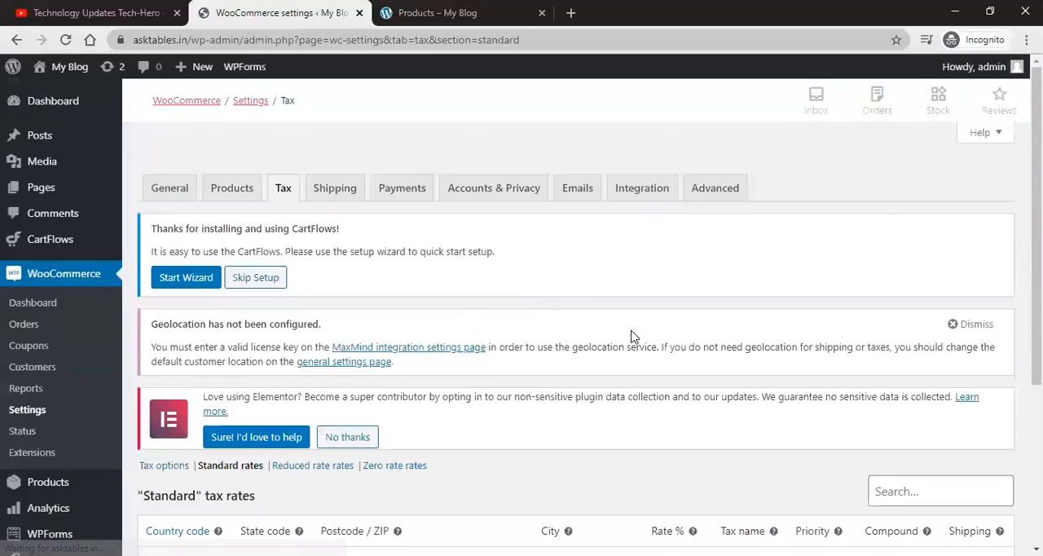
Step: Insert a blank tax rate row into the Standard rates table
scroll(634, 337, down, 2)
scroll(634, 336, down, 1)
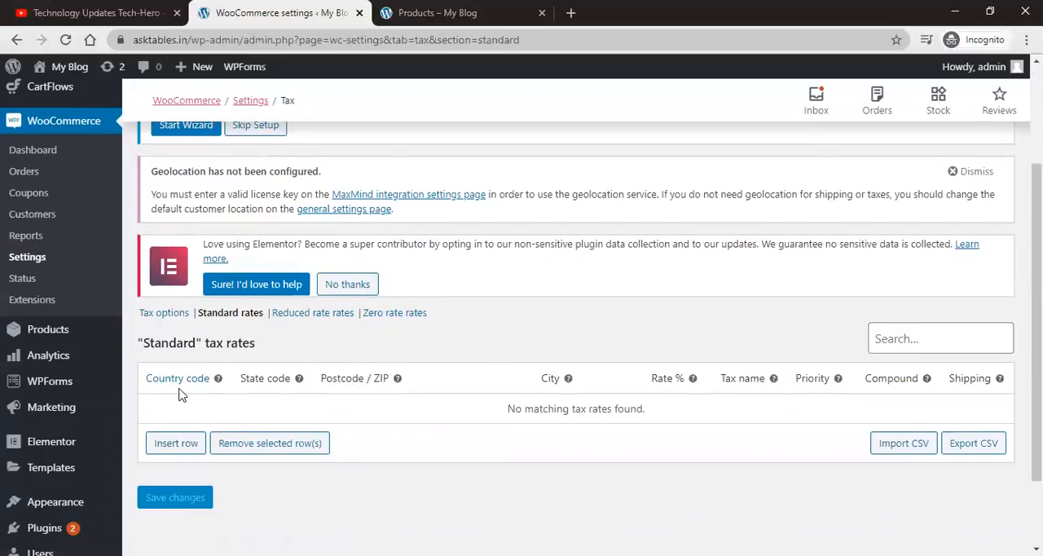
click(185, 446)
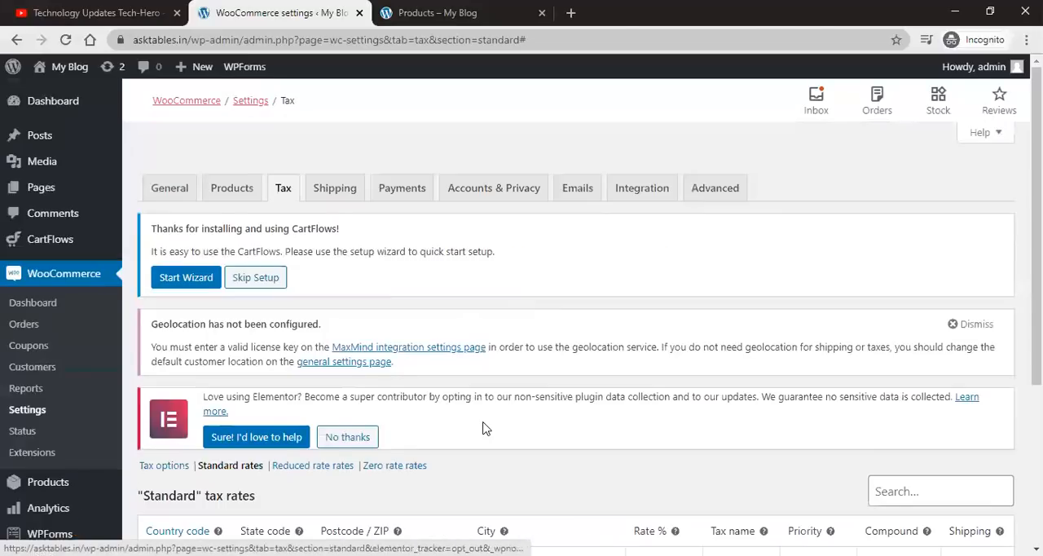
scroll(483, 427, down, 3)
click(186, 311)
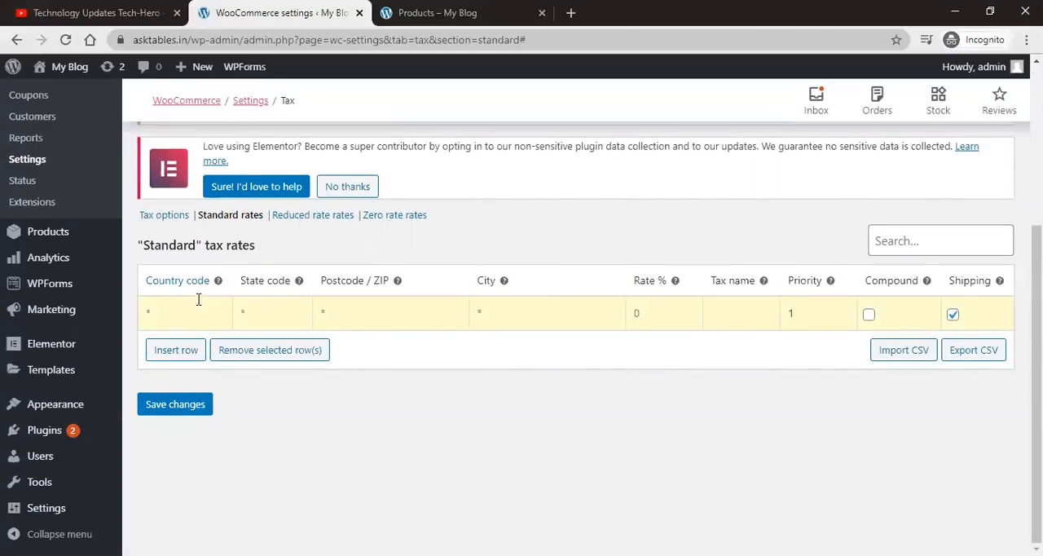
mouse_move(216, 284)
key(Tab)
Step: Open the Reduced rate rates section without saving and insert a blank tax rate row there
click(318, 224)
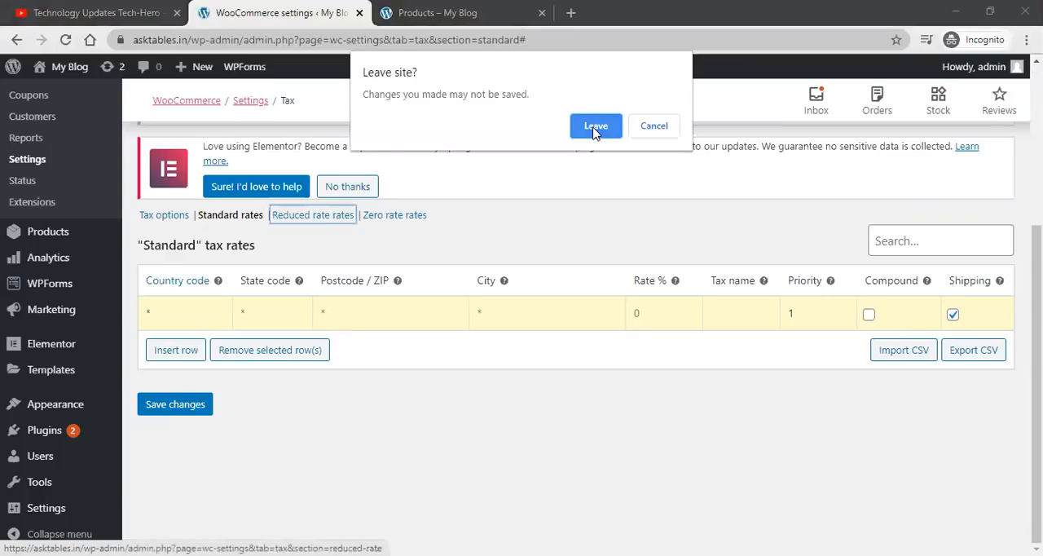
click(594, 128)
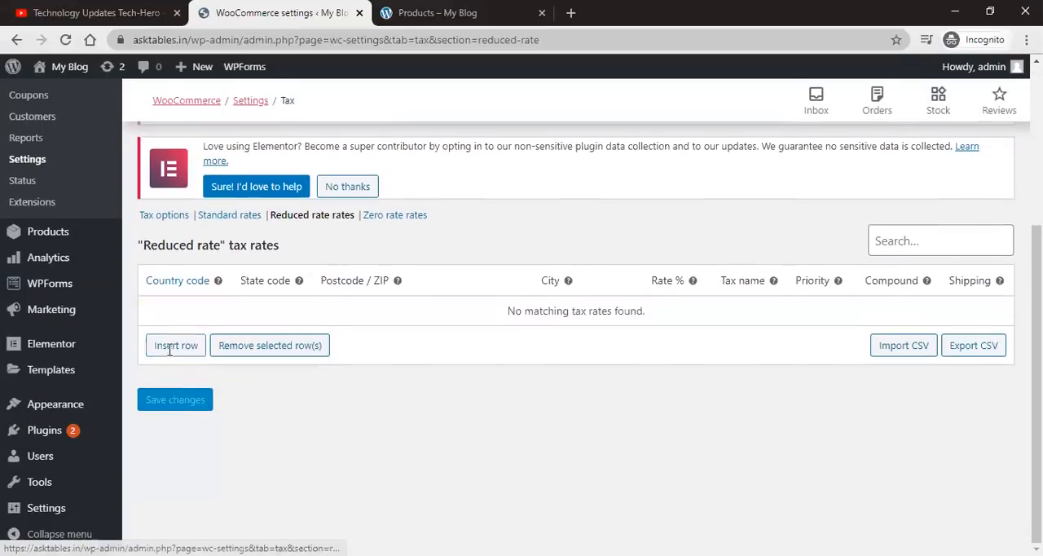
click(171, 345)
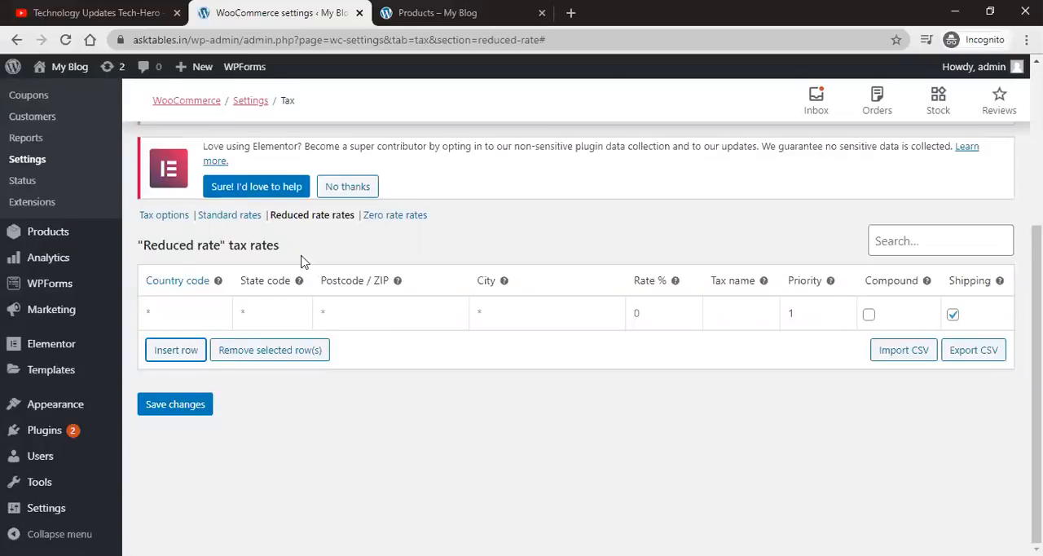
Step: Open the Zero rate rates section without saving and look over its tax rate table
click(376, 219)
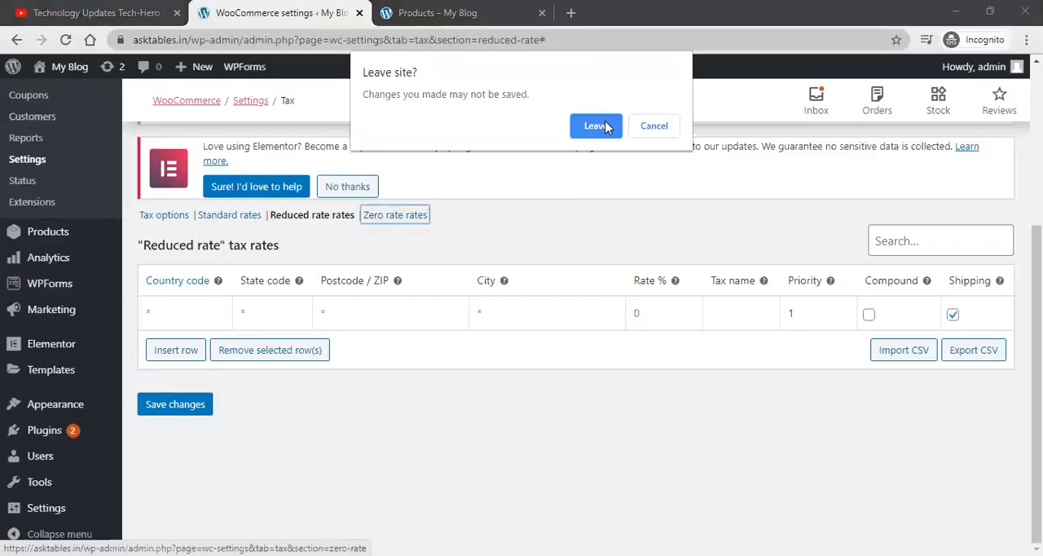
click(605, 128)
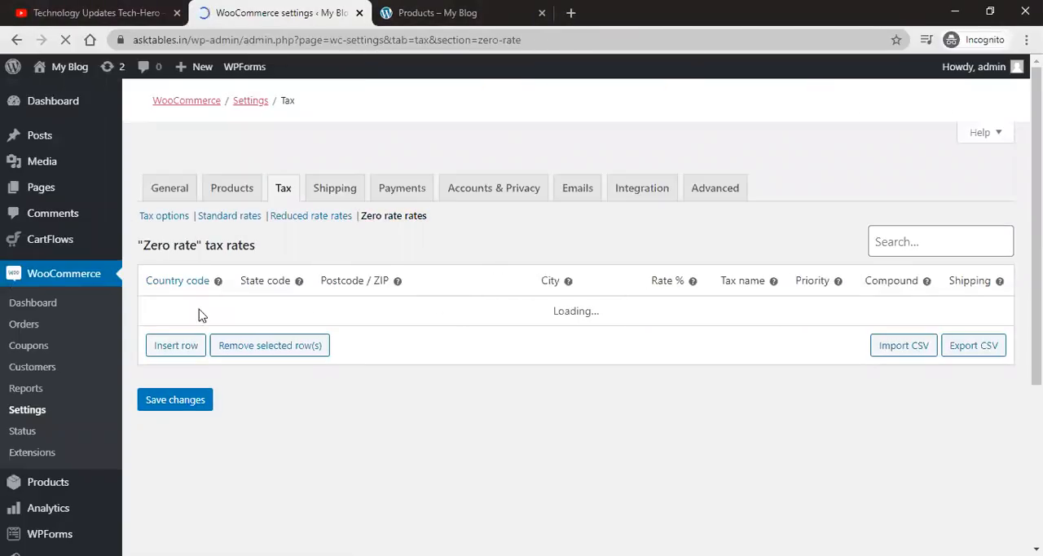
scroll(221, 356, down, 3)
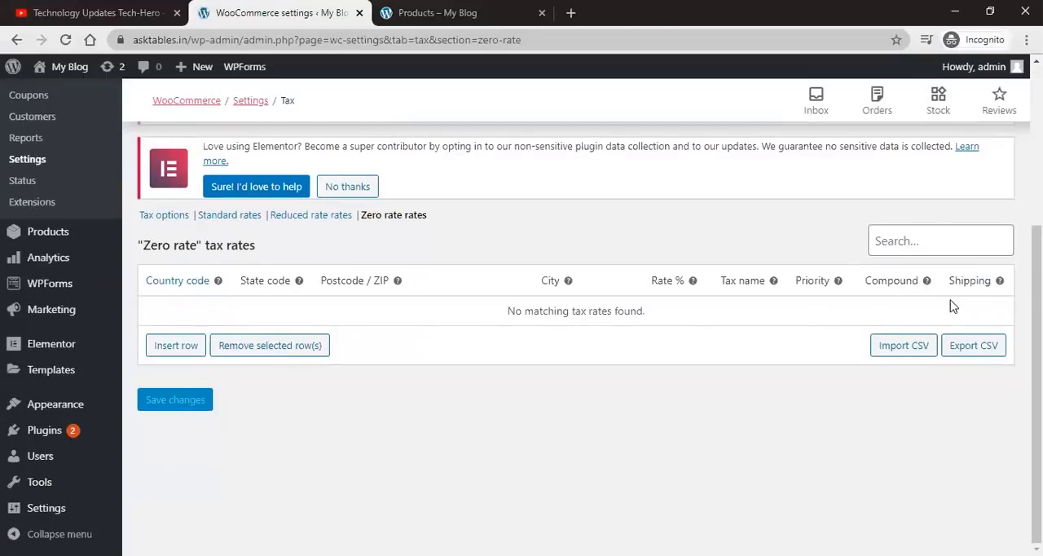
scroll(477, 400, up, 3)
scroll(332, 349, down, 1)
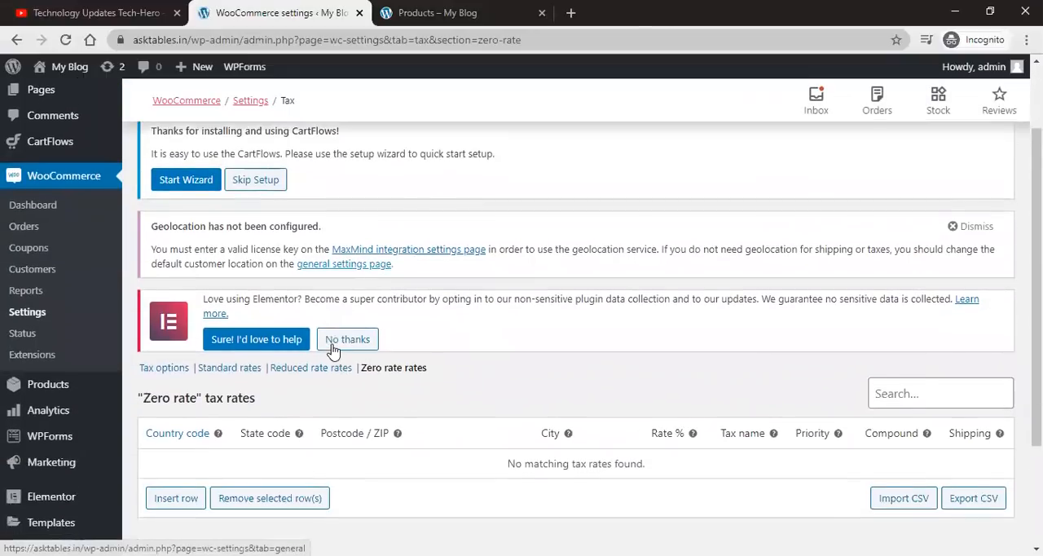
scroll(332, 349, down, 1)
scroll(332, 349, up, 1)
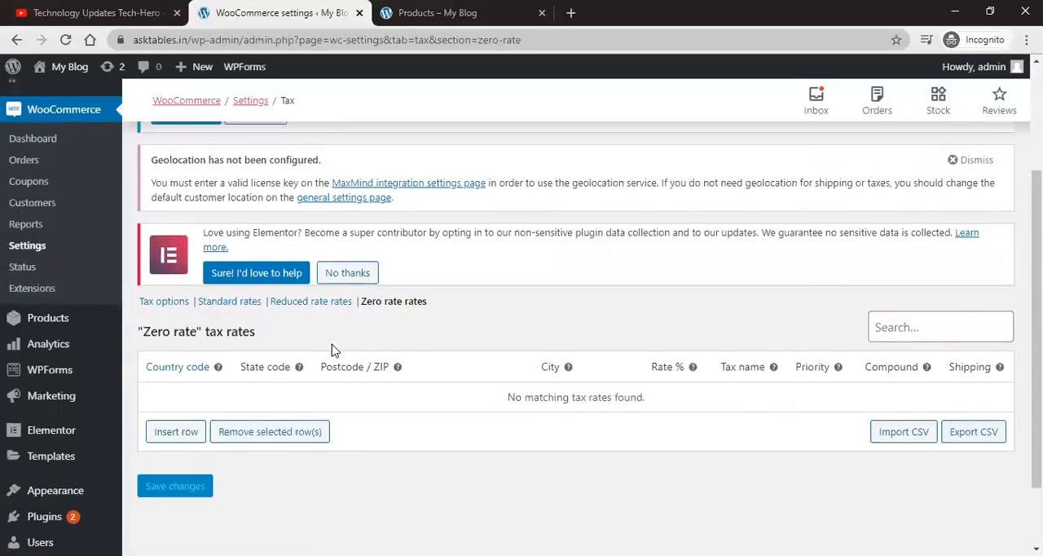
scroll(332, 348, up, 2)
Step: Open the Shipping settings tab and review the shipping zones overview
click(318, 195)
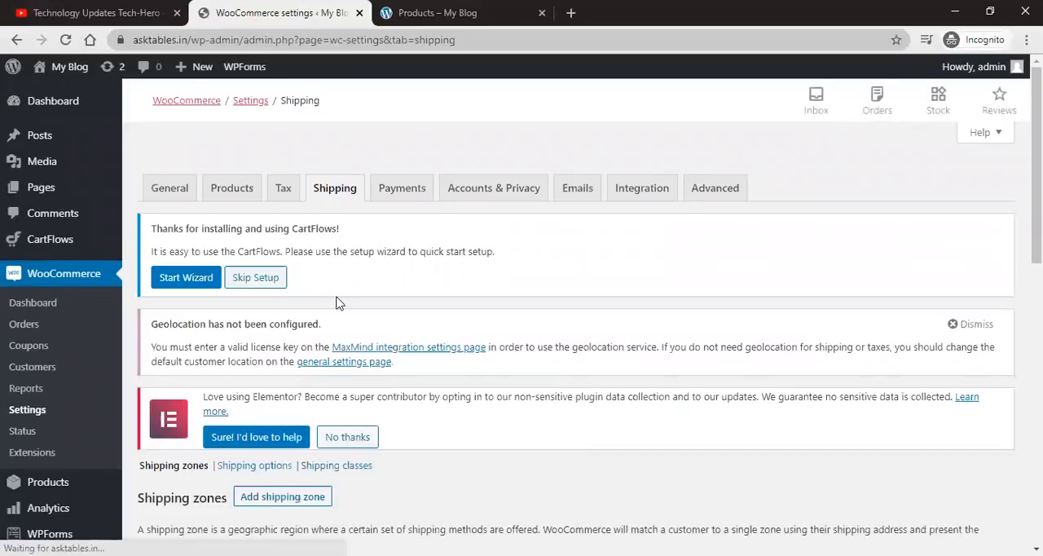
scroll(337, 303, down, 4)
scroll(356, 316, down, 2)
scroll(357, 316, up, 3)
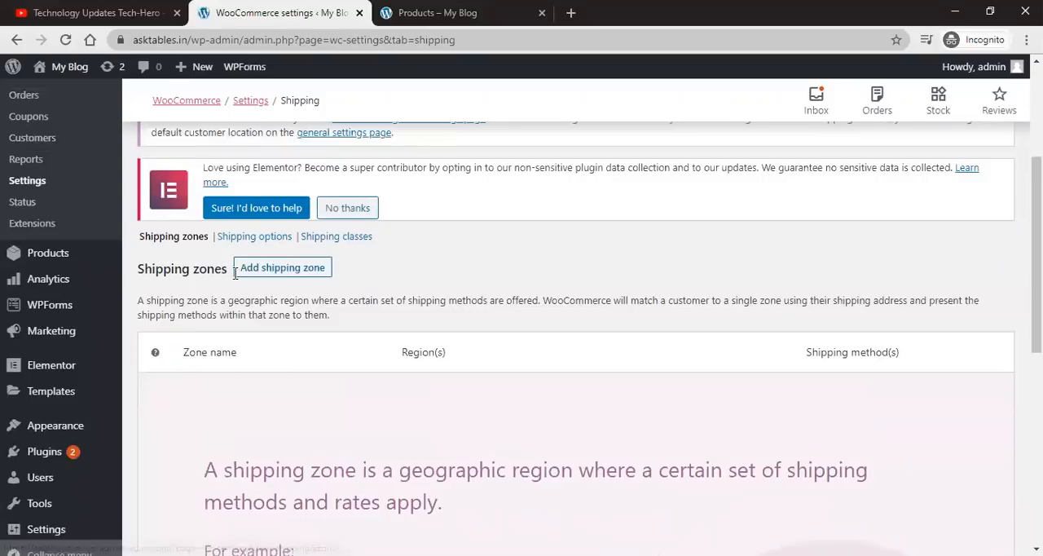
scroll(438, 265, down, 2)
scroll(437, 265, down, 4)
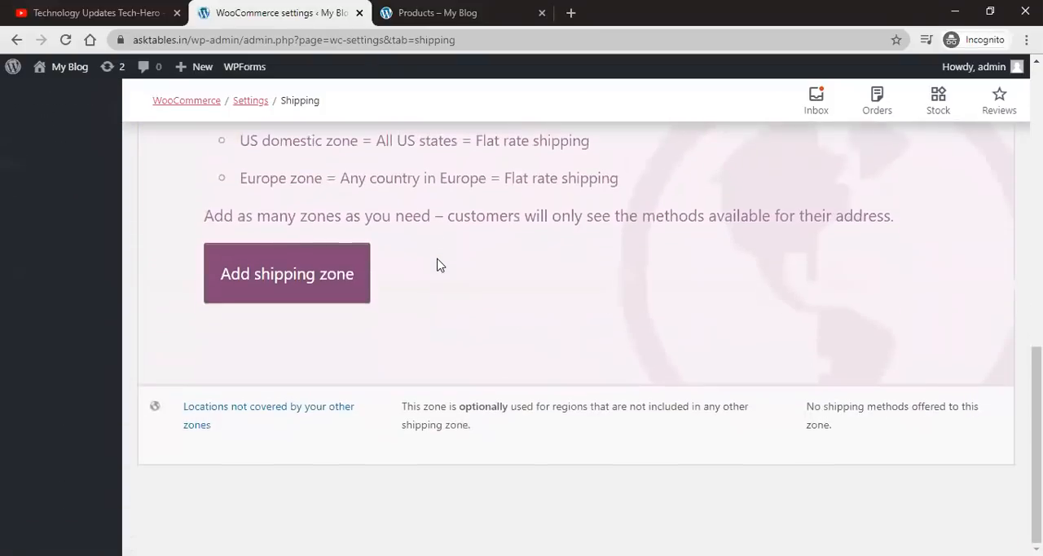
scroll(436, 263, up, 5)
Step: Add a new shipping zone named Delhi
click(272, 242)
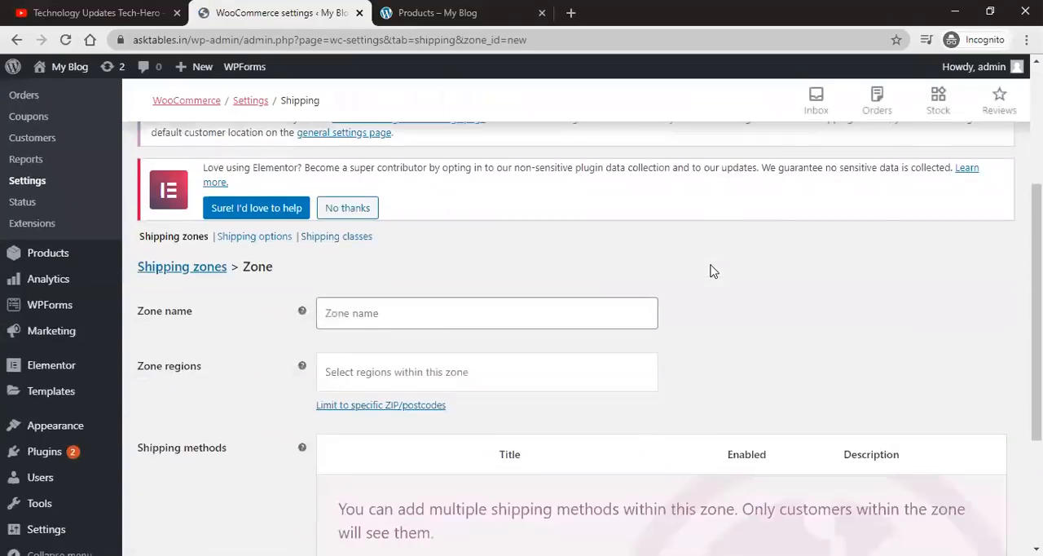
scroll(570, 244, down, 2)
click(404, 163)
scroll(405, 167, up, 2)
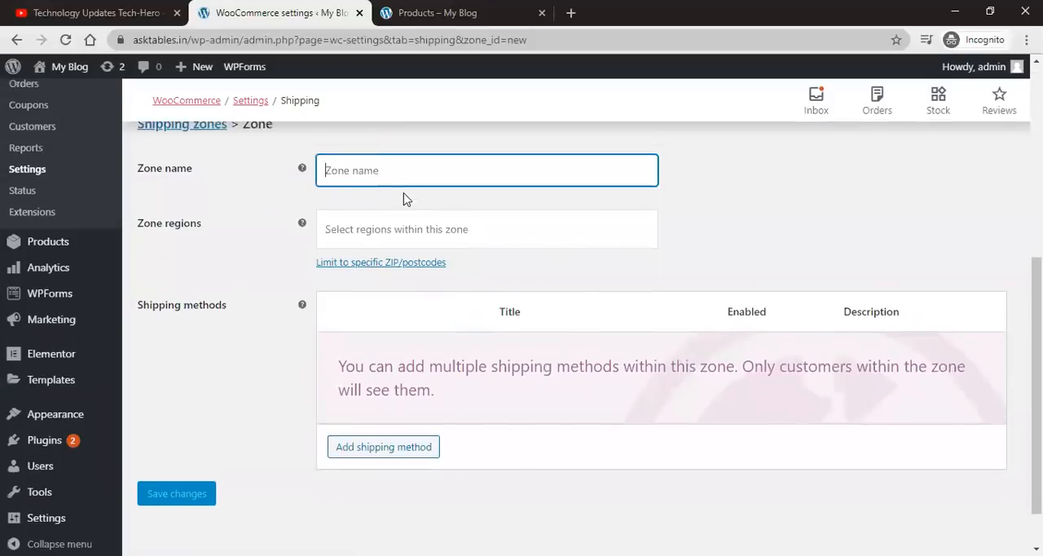
text(dELHI)
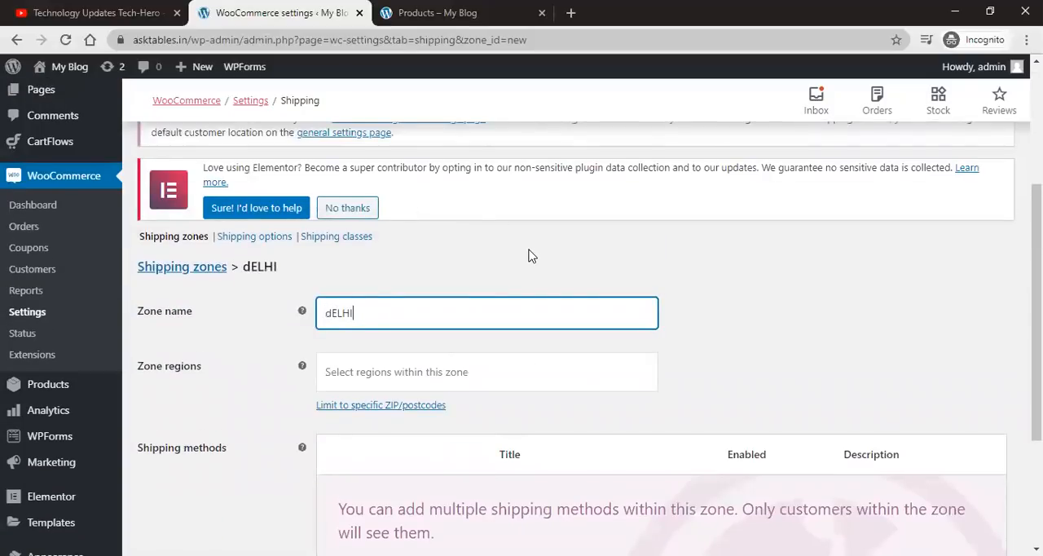
double_click(447, 324)
text(S)
key(BackSpace)
text(Delhi)
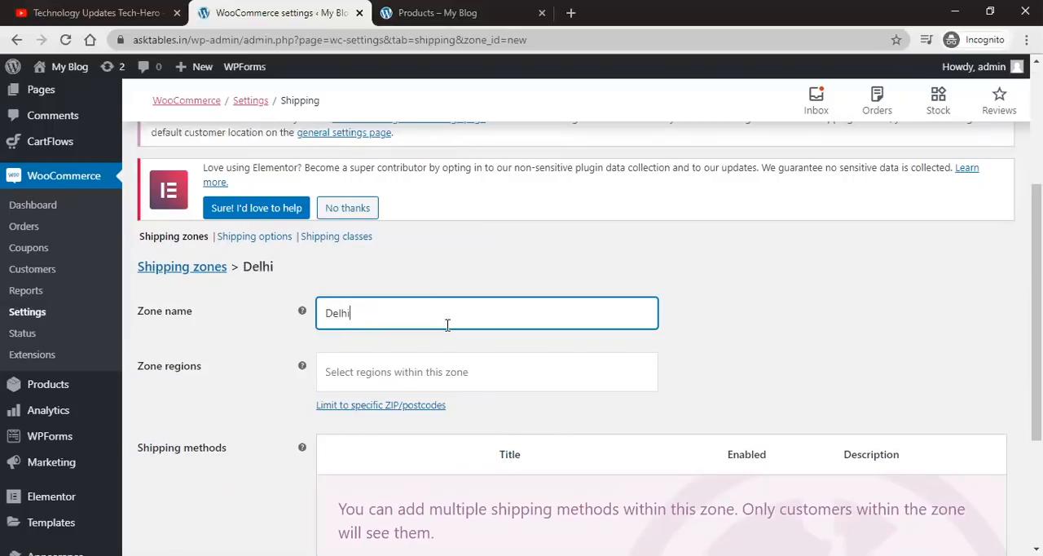
Step: Set the Delhi zone's region to Delhi, India
click(417, 361)
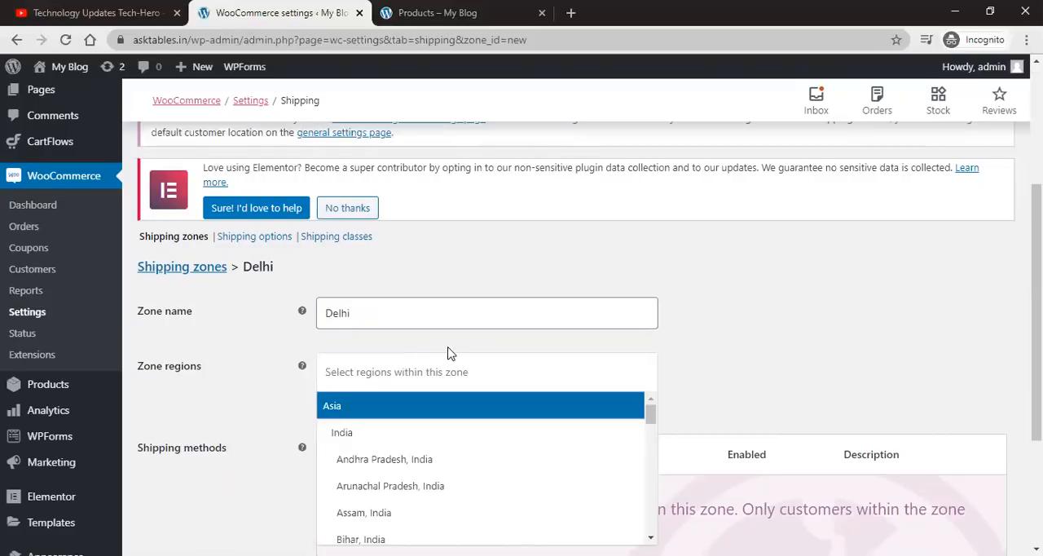
scroll(448, 353, down, 1)
scroll(443, 391, down, 1)
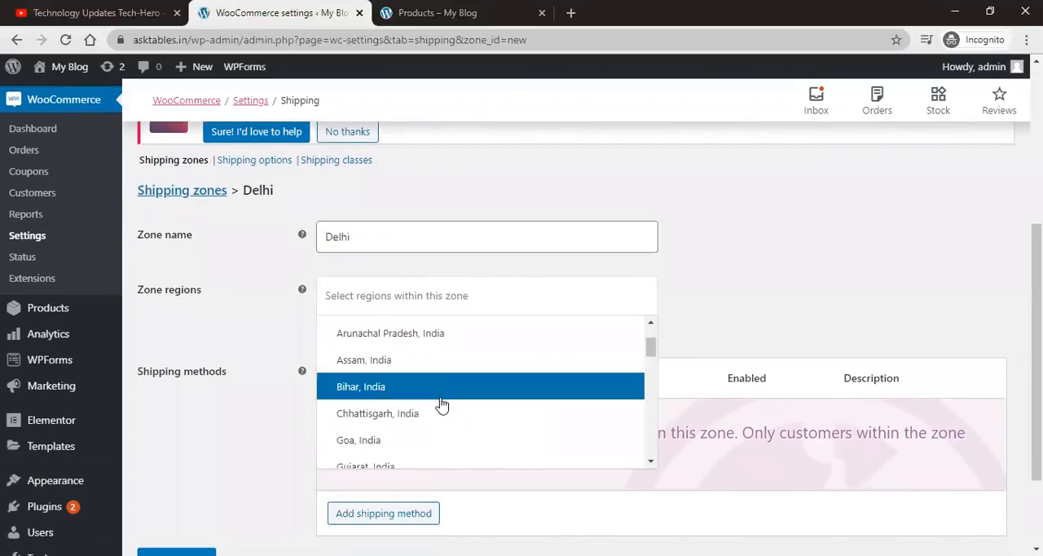
scroll(441, 405, down, 3)
scroll(441, 403, down, 4)
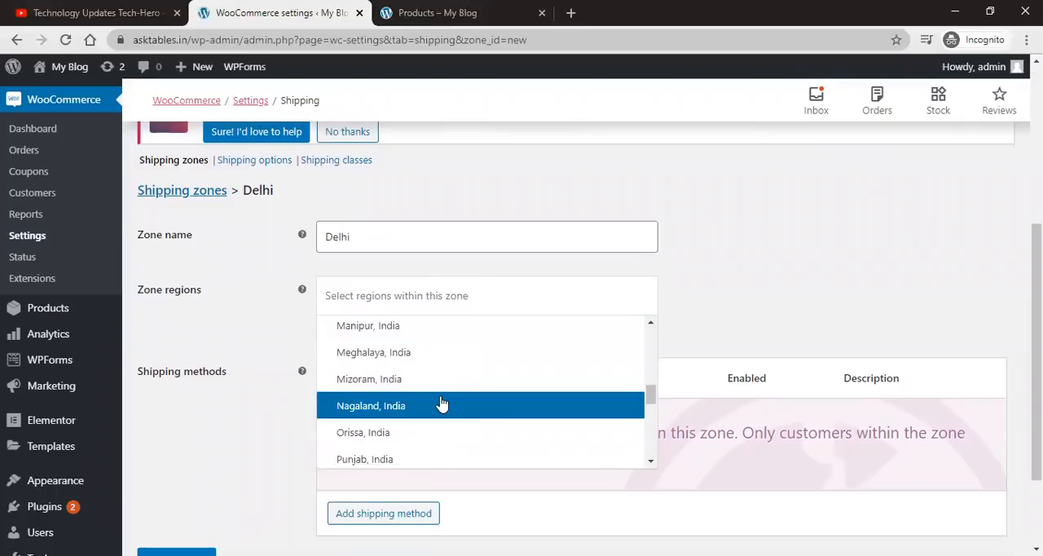
scroll(441, 404, down, 5)
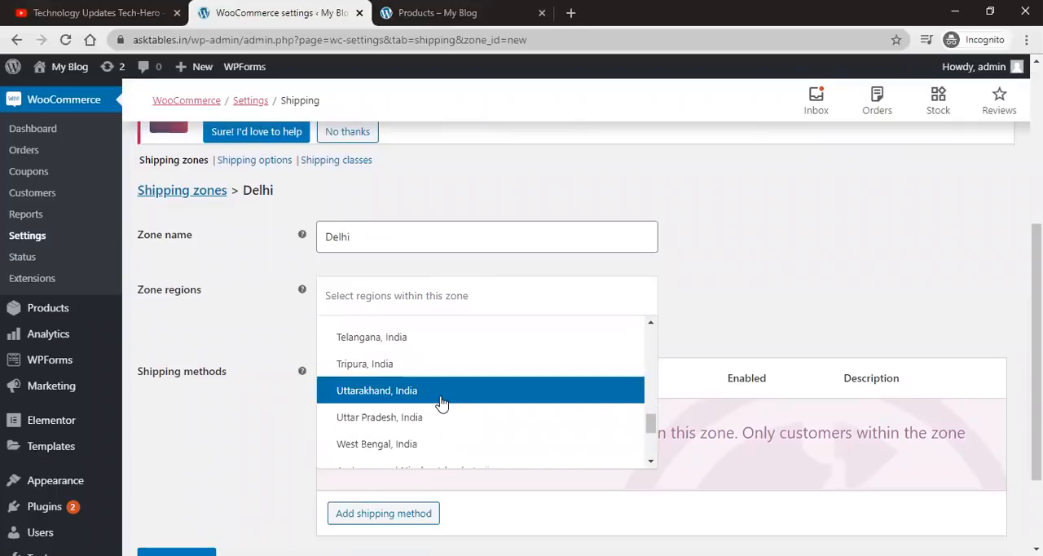
scroll(440, 404, down, 3)
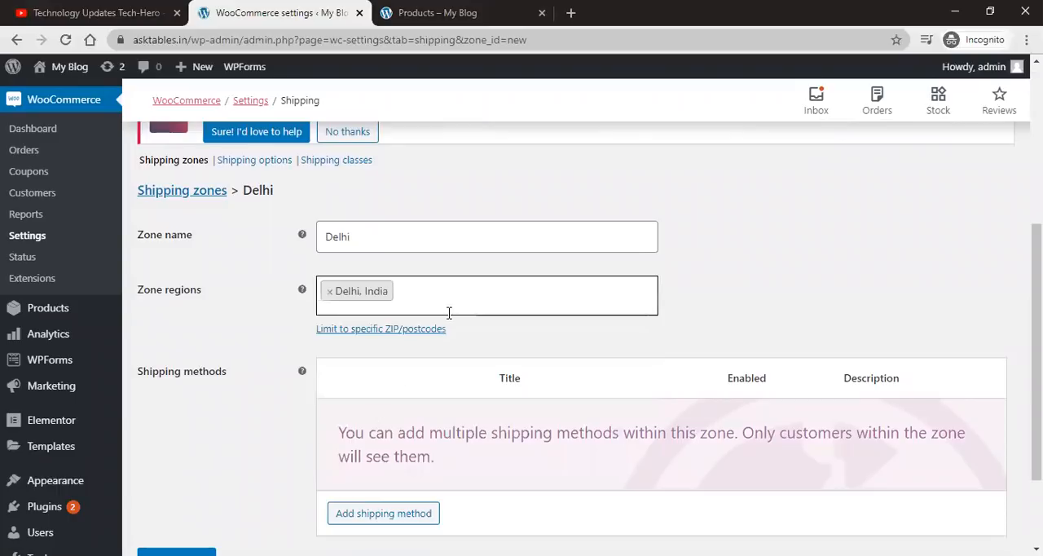
scroll(805, 308, down, 1)
scroll(805, 308, down, 1)
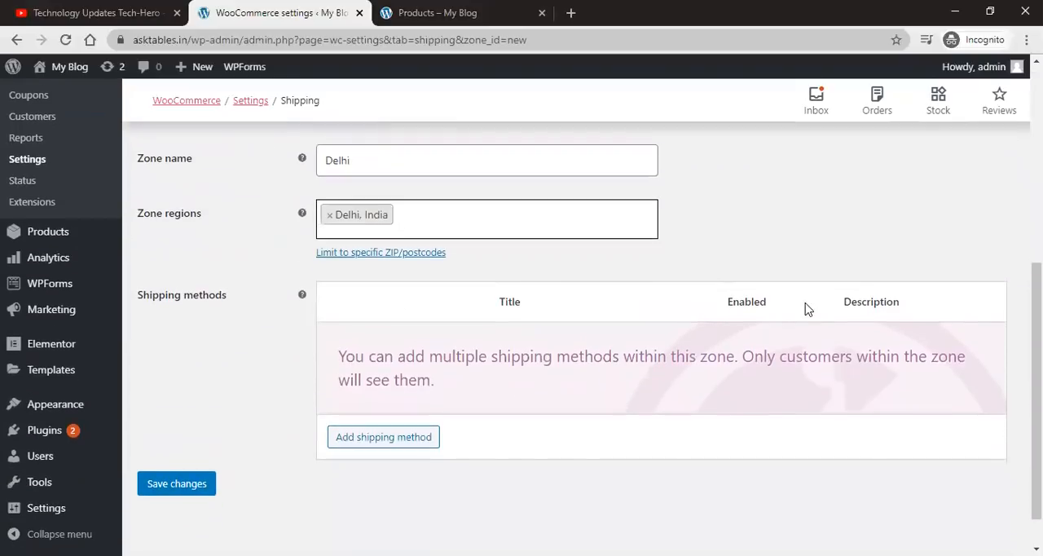
Step: Try adding a Local pickup shipping method to the Delhi zone, then close the dialog
click(361, 444)
click(447, 314)
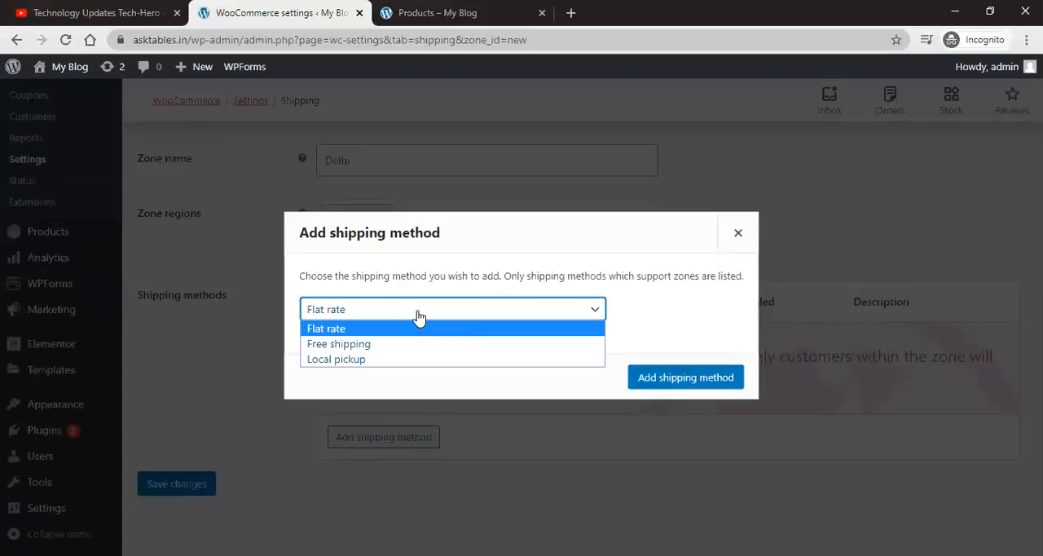
click(401, 359)
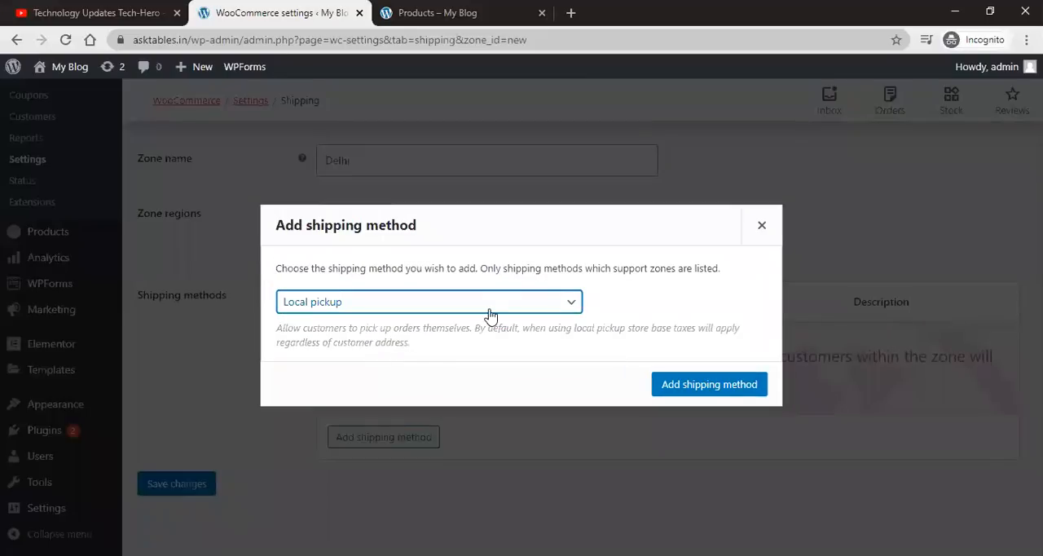
click(757, 227)
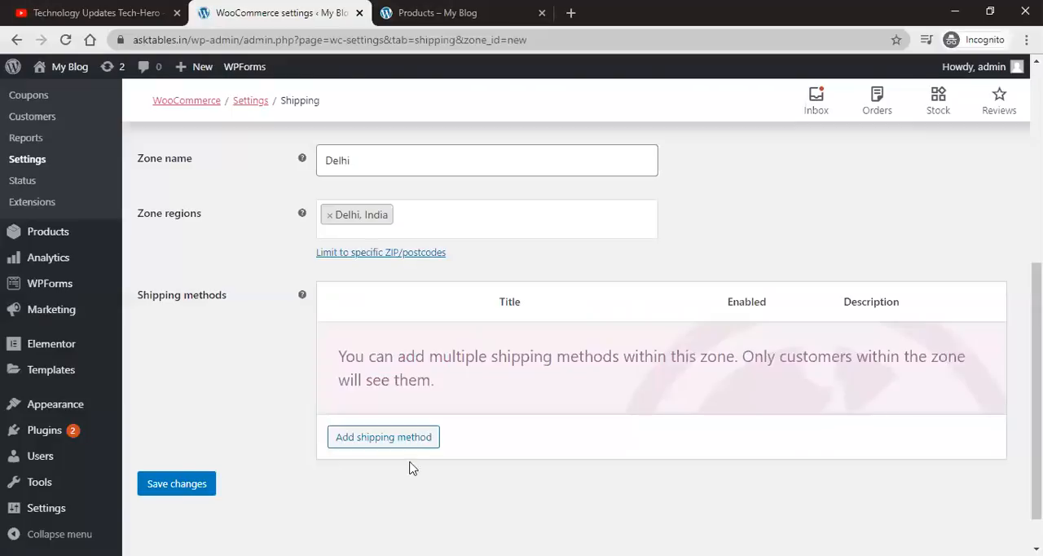
Step: Open the Shipping options section without saving the zone and save the shipping options
scroll(464, 459, up, 3)
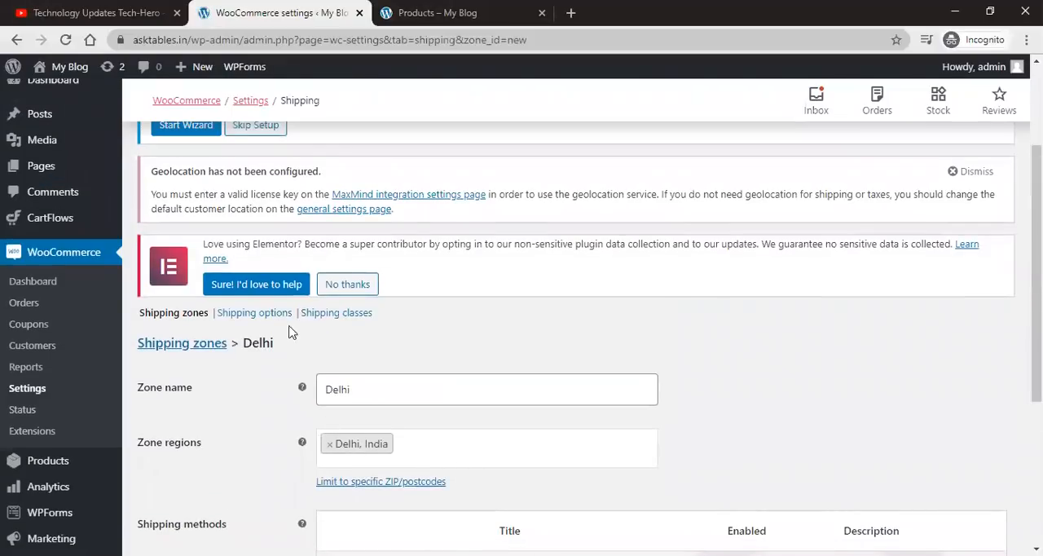
click(251, 315)
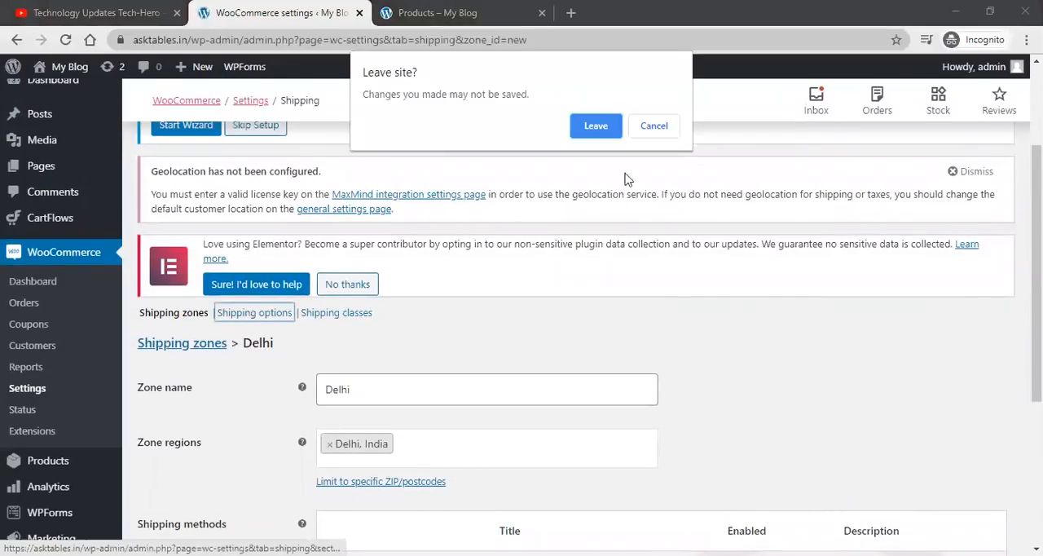
click(590, 124)
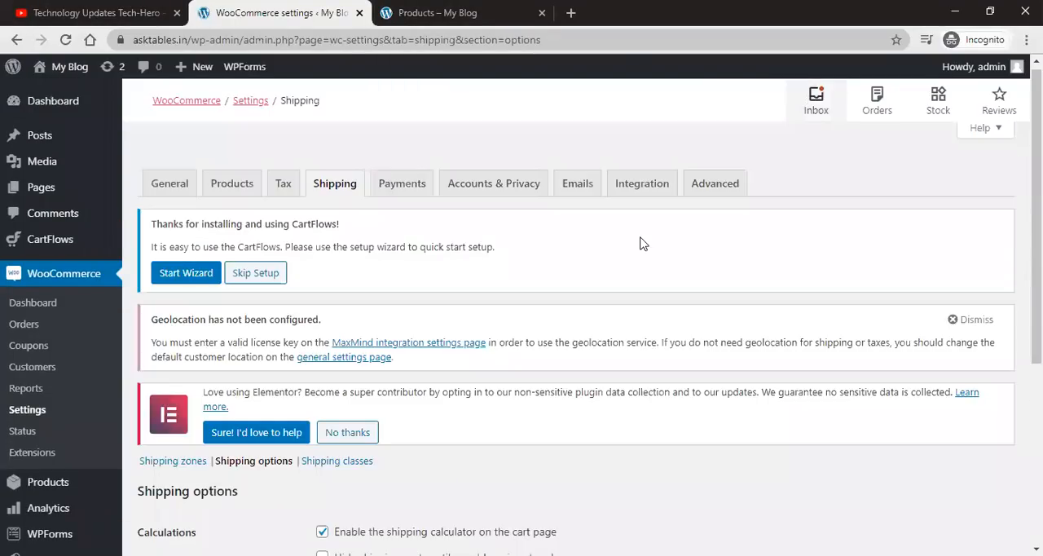
scroll(494, 326, down, 3)
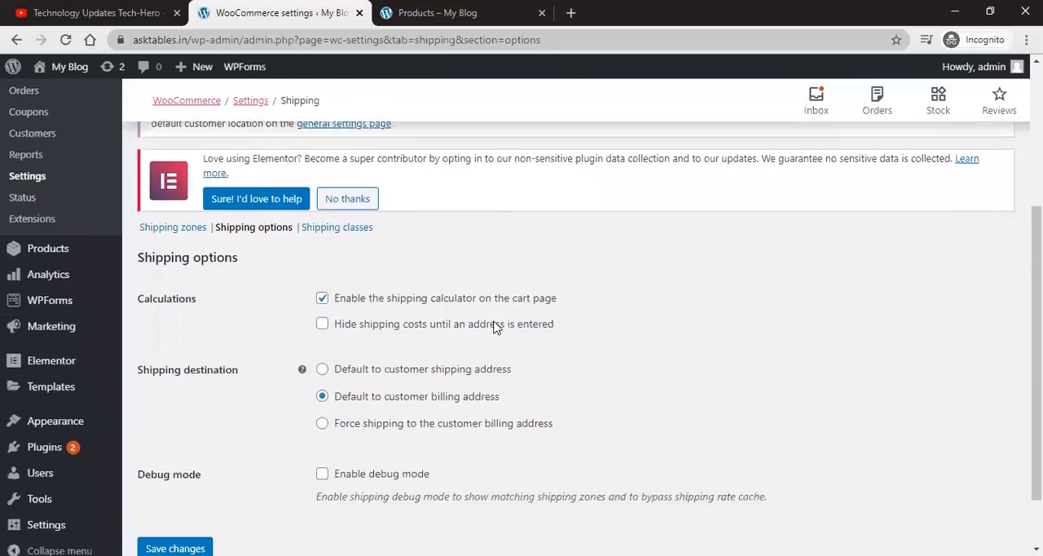
scroll(488, 325, down, 1)
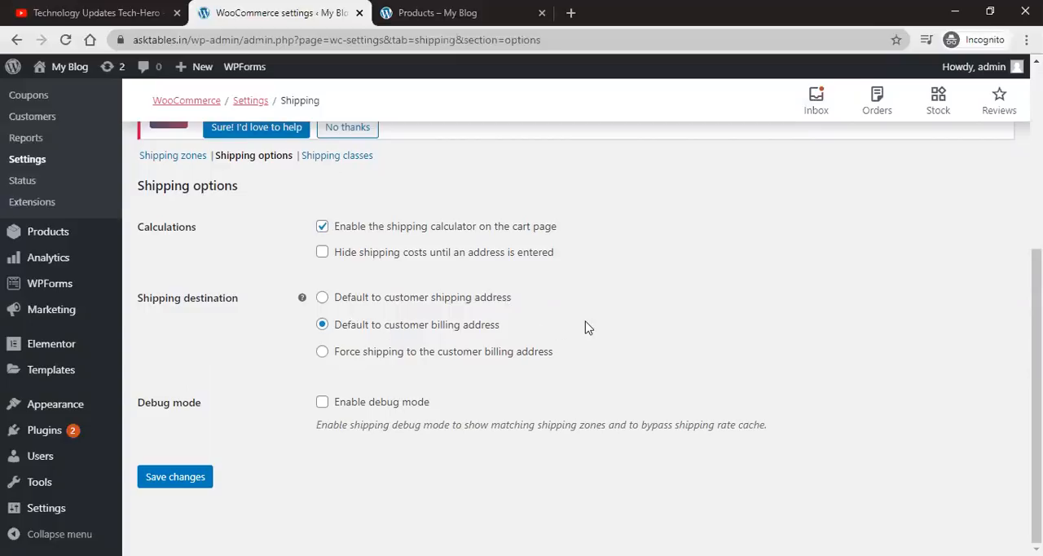
click(184, 479)
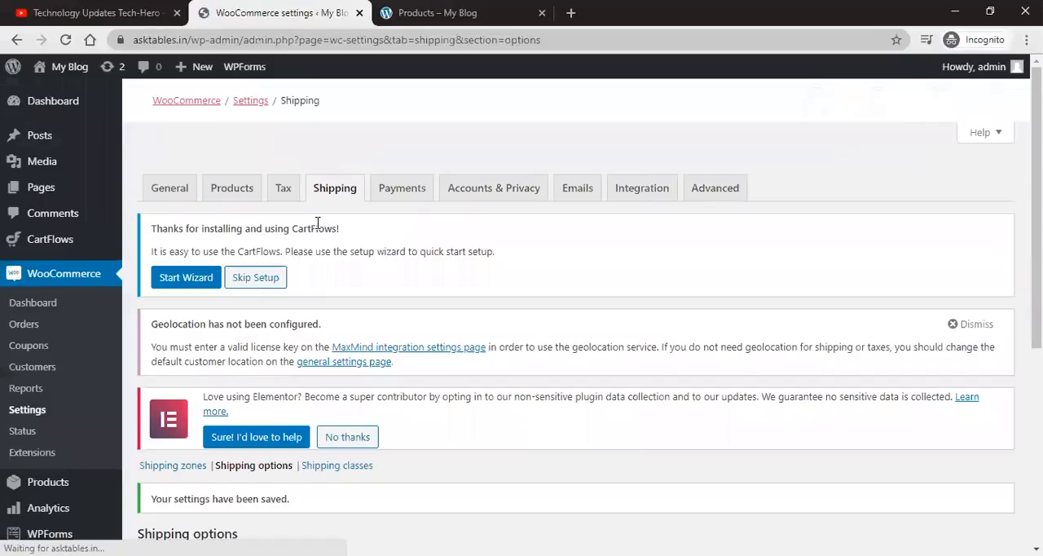
Step: Start adding a shipping class named Delhi free shipping in the Shipping classes section
scroll(345, 295, down, 2)
click(340, 315)
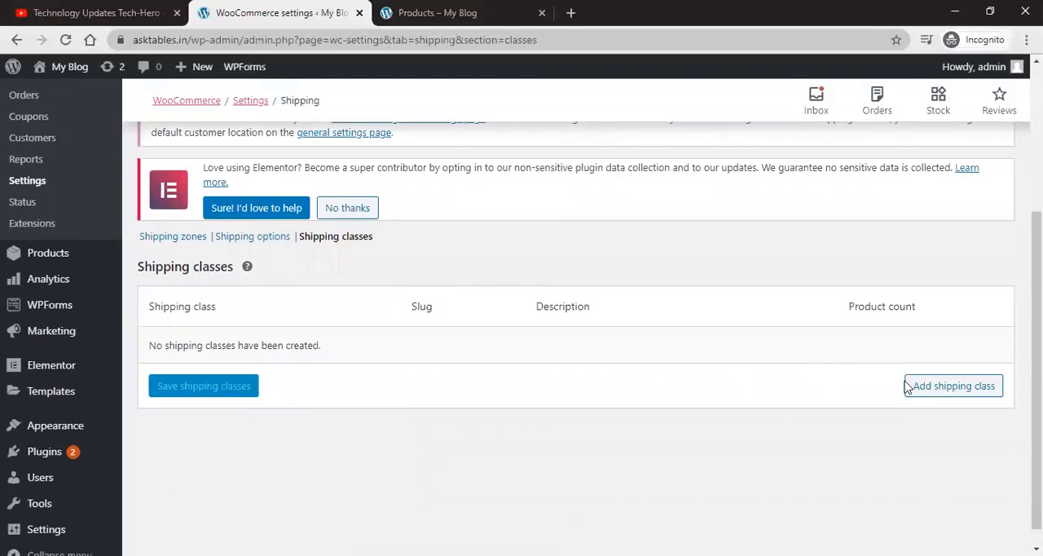
click(953, 391)
click(303, 355)
click(747, 348)
click(311, 337)
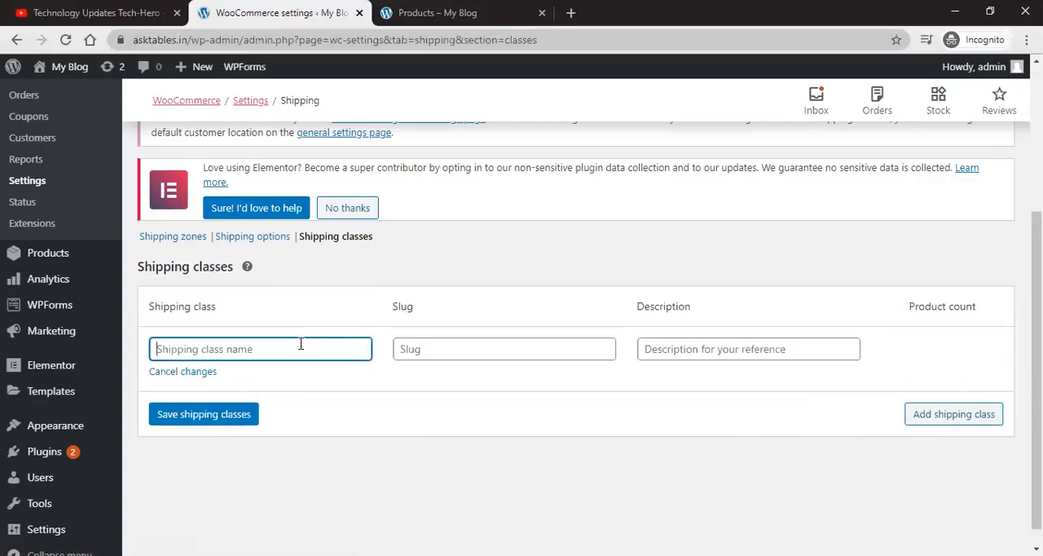
text(Delhi )
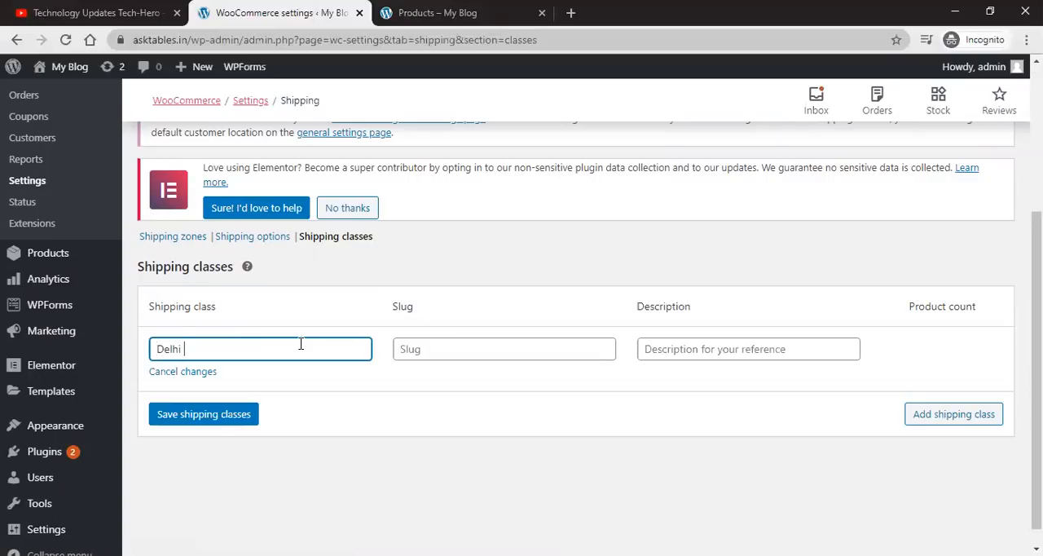
text(feree shipping)
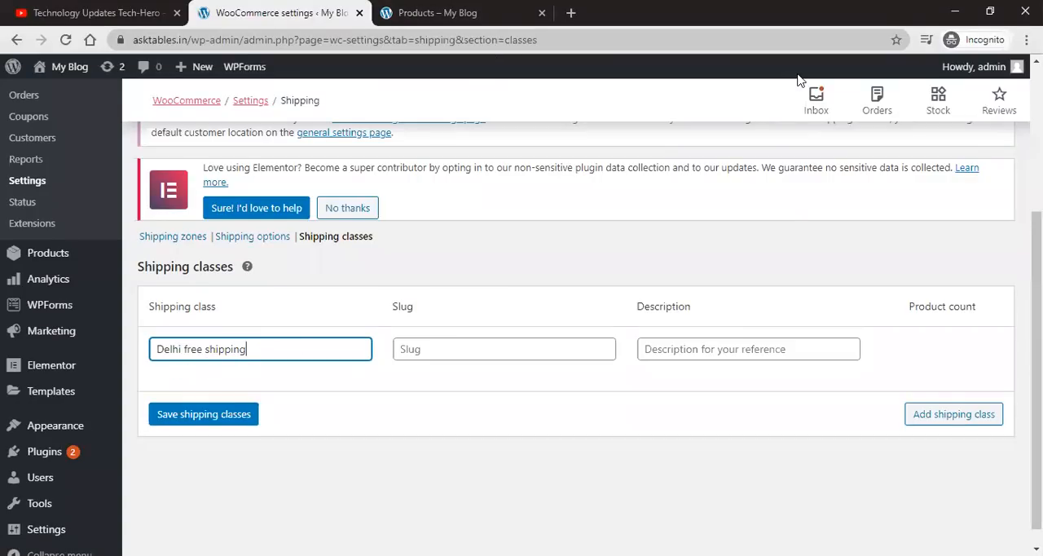
click(486, 300)
click(468, 348)
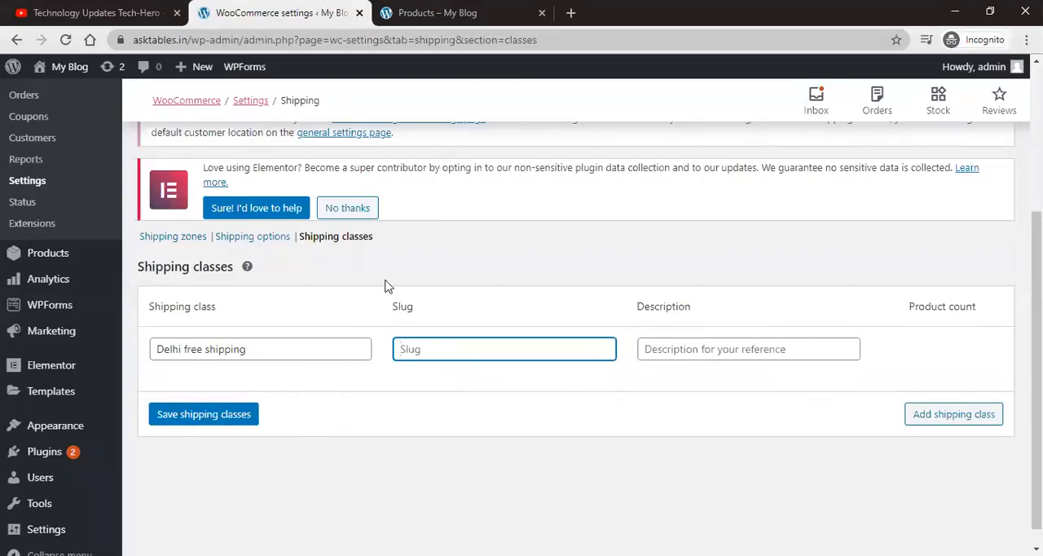
Step: Open the Payments settings without saving the shipping class and enable Cash on delivery
scroll(387, 285, up, 3)
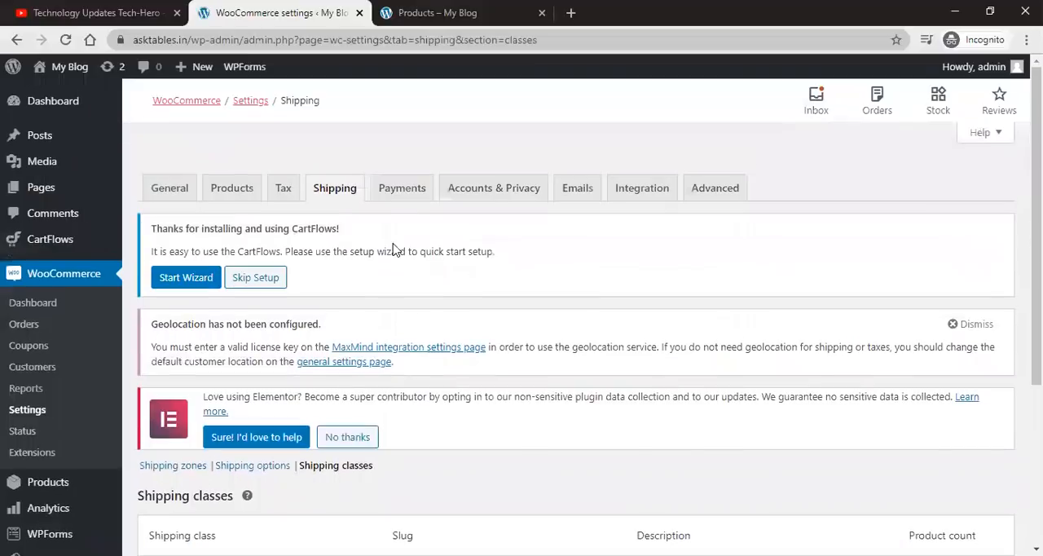
click(402, 194)
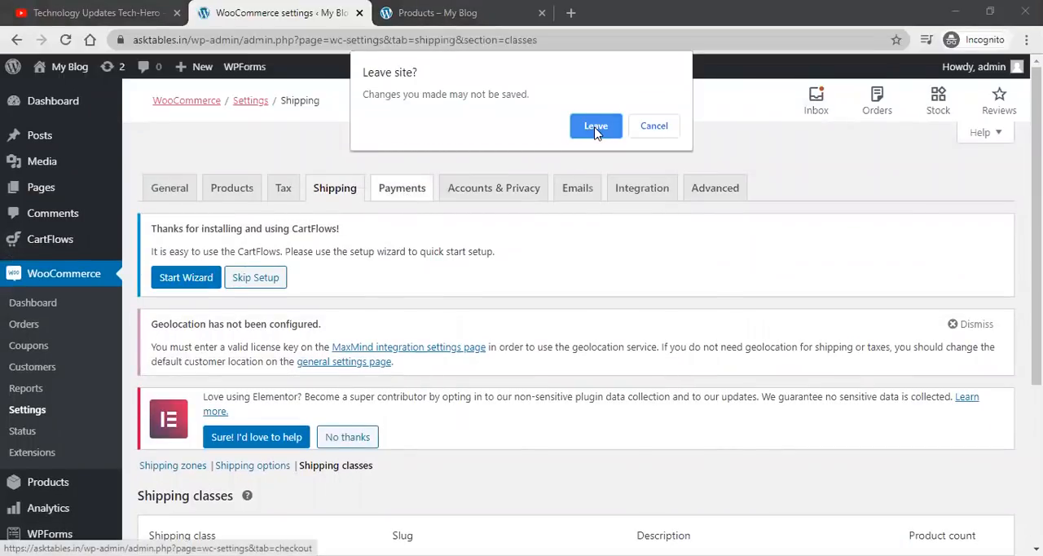
click(596, 129)
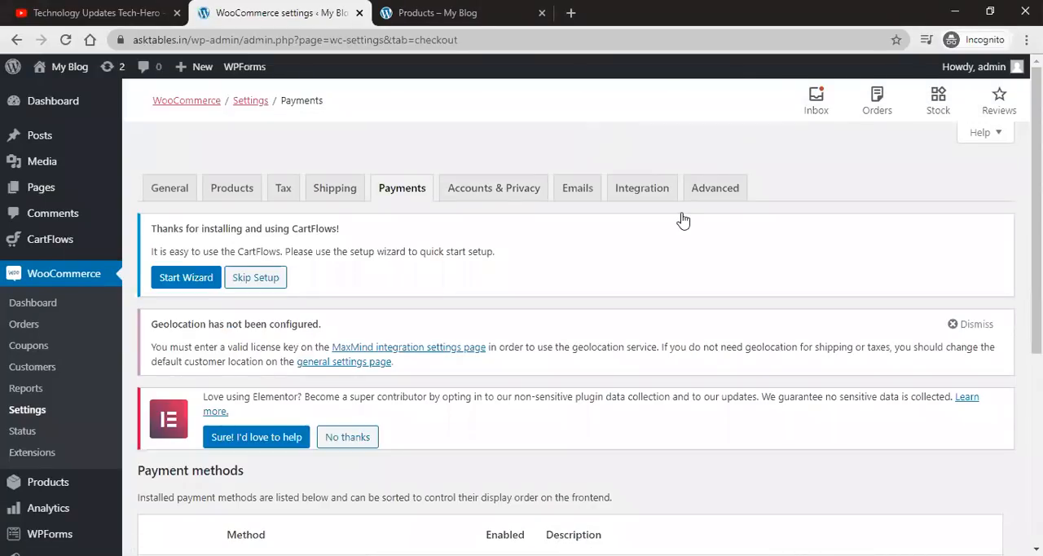
scroll(652, 310, down, 4)
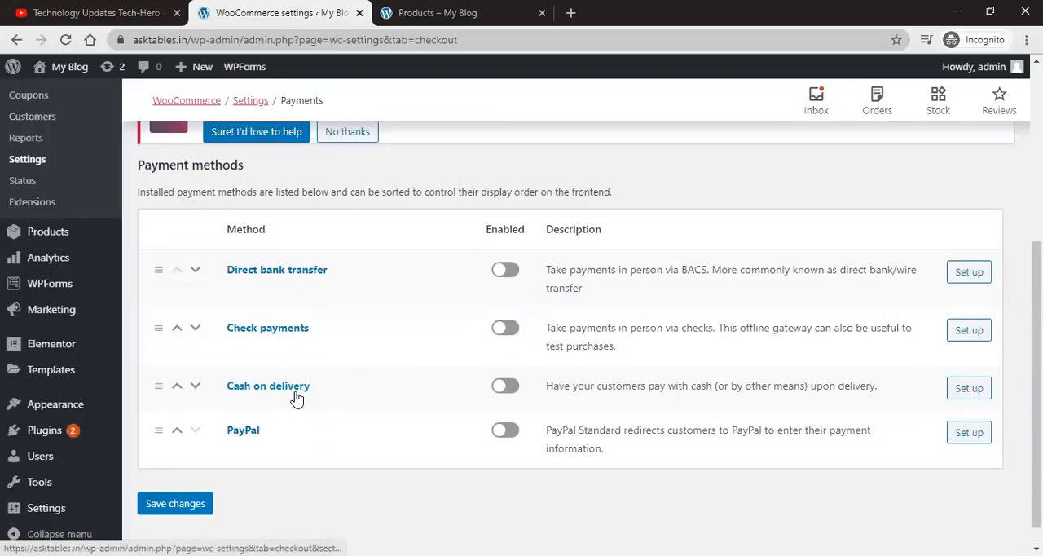
click(508, 389)
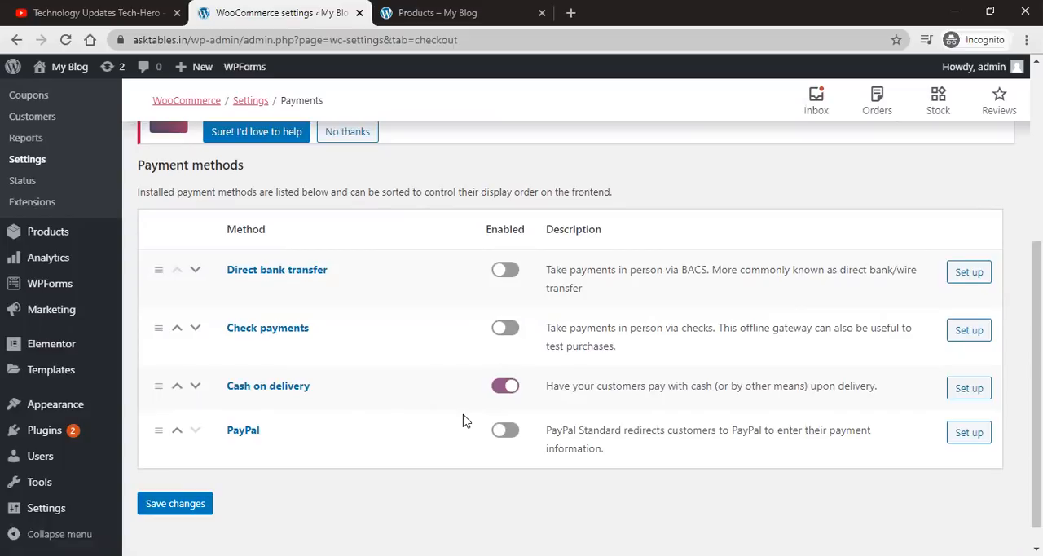
Step: Enable Direct bank transfer and open its setup settings
scroll(463, 420, down, 1)
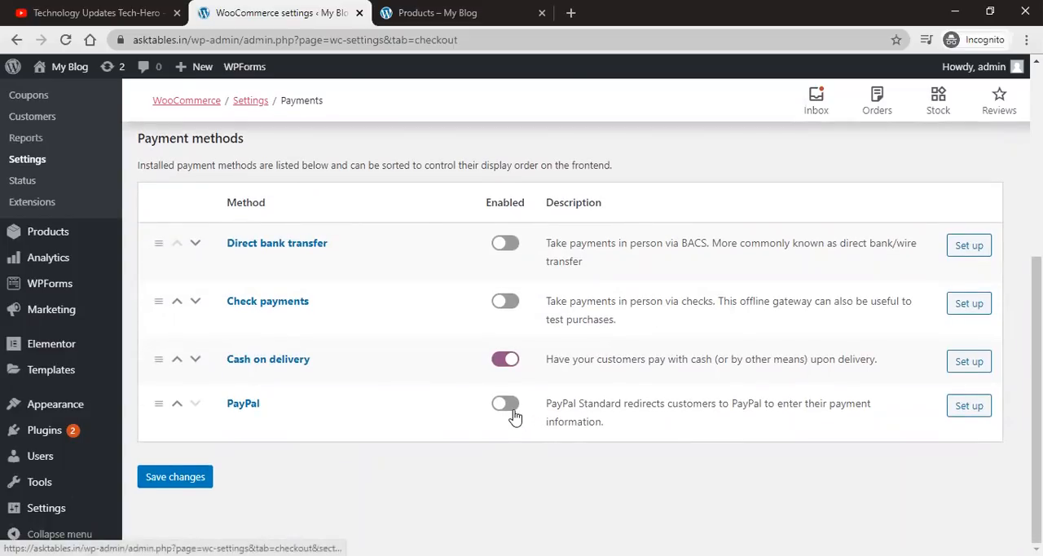
scroll(517, 414, up, 2)
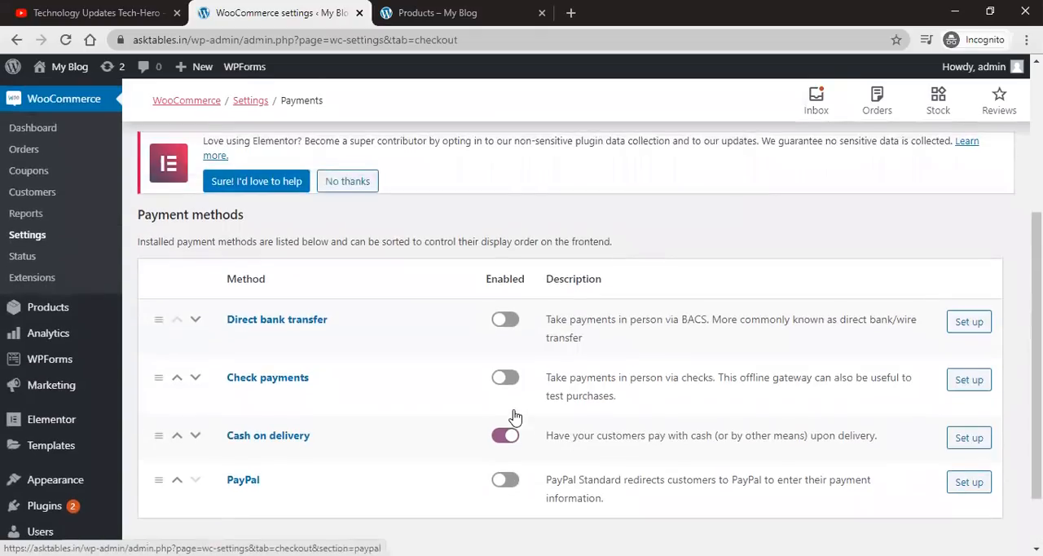
click(517, 325)
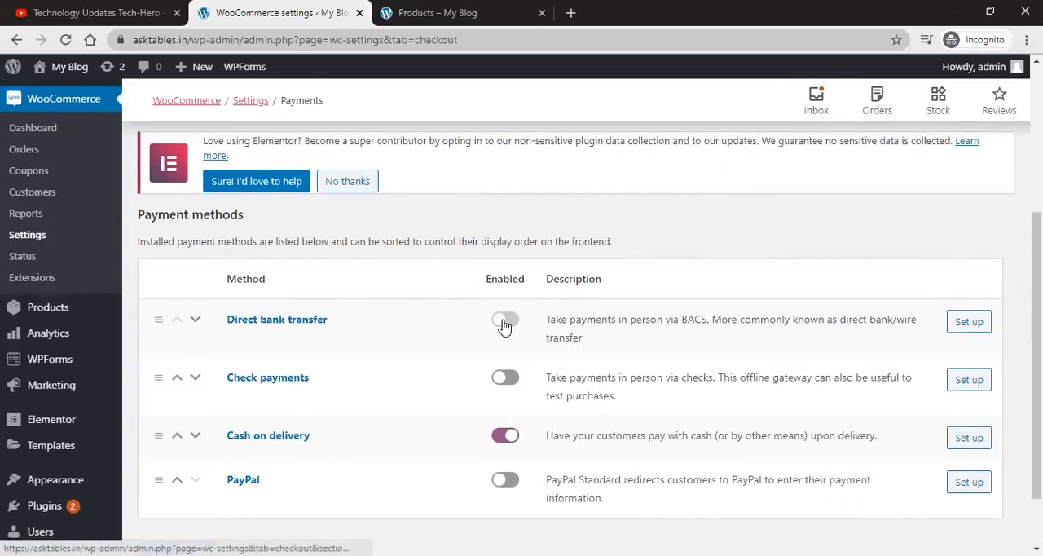
click(974, 326)
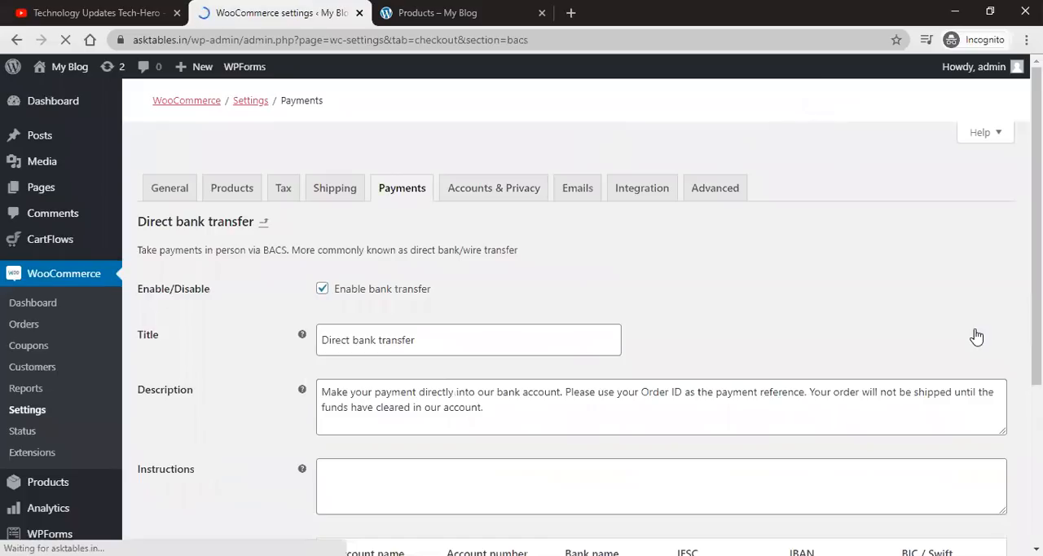
Step: Review the direct bank transfer title, description and account details fields
scroll(661, 344, down, 4)
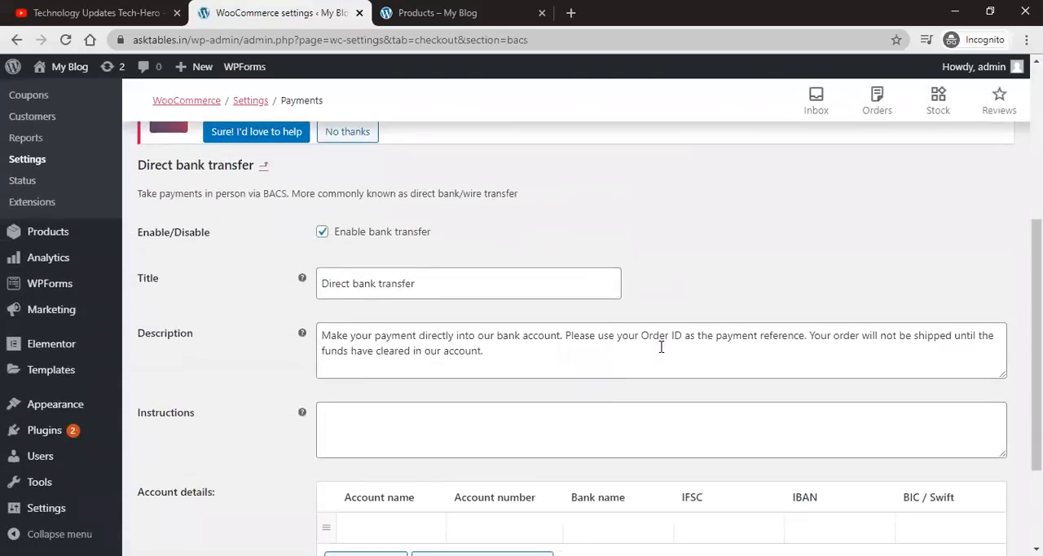
click(379, 281)
key(ctrl+a)
triple_click(390, 356)
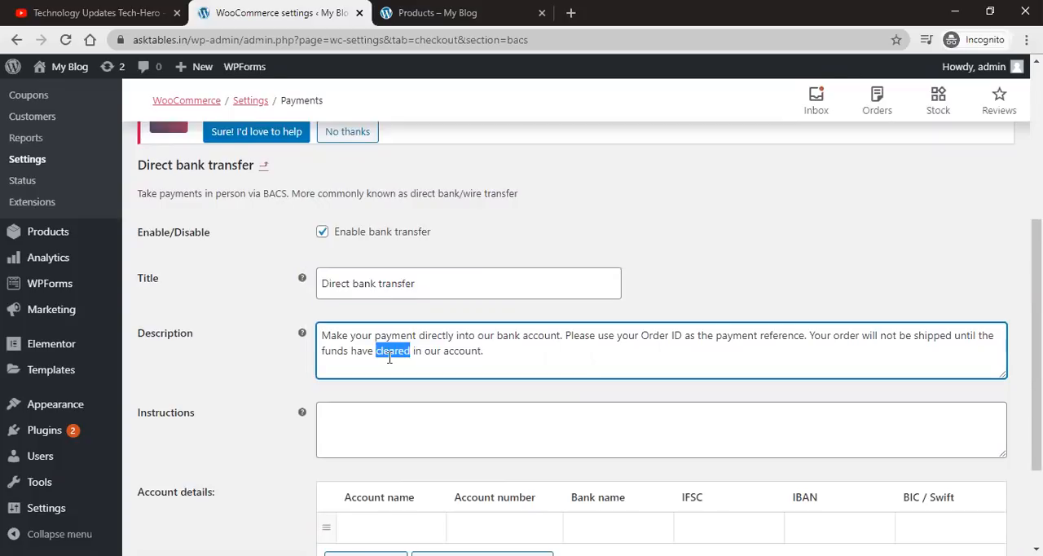
scroll(456, 334, down, 2)
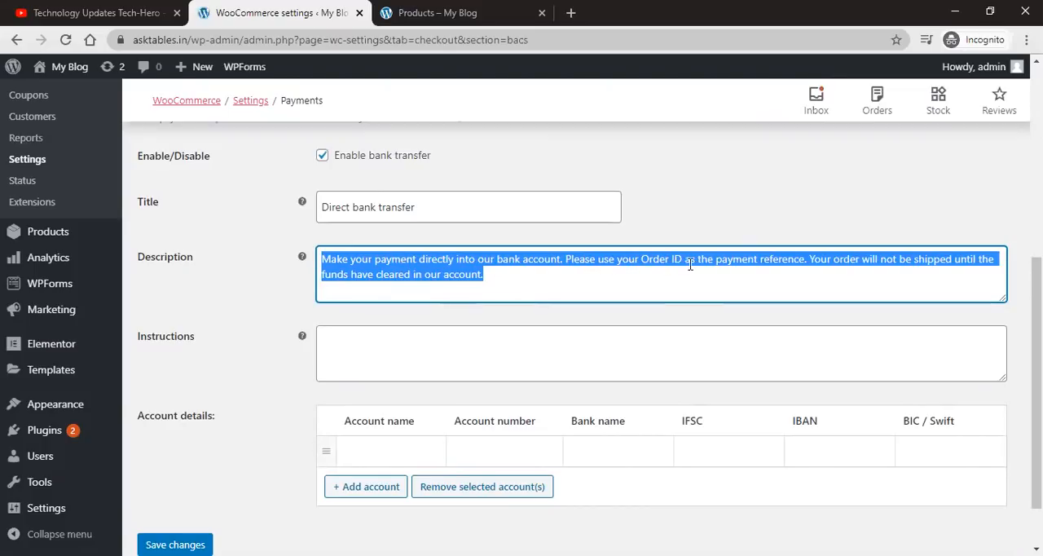
click(778, 271)
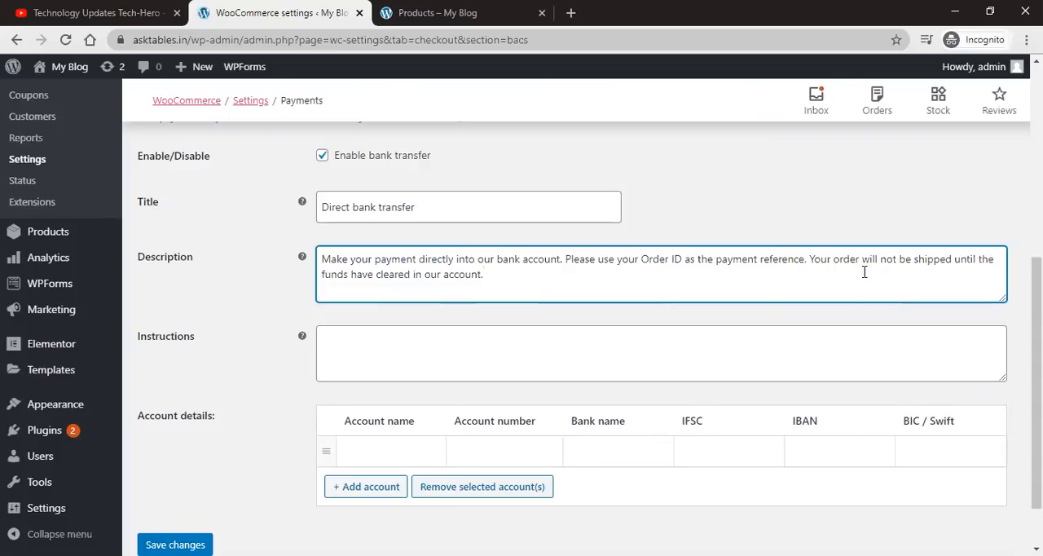
scroll(501, 294, down, 1)
click(501, 294)
click(417, 380)
click(526, 379)
click(606, 381)
click(727, 381)
click(943, 385)
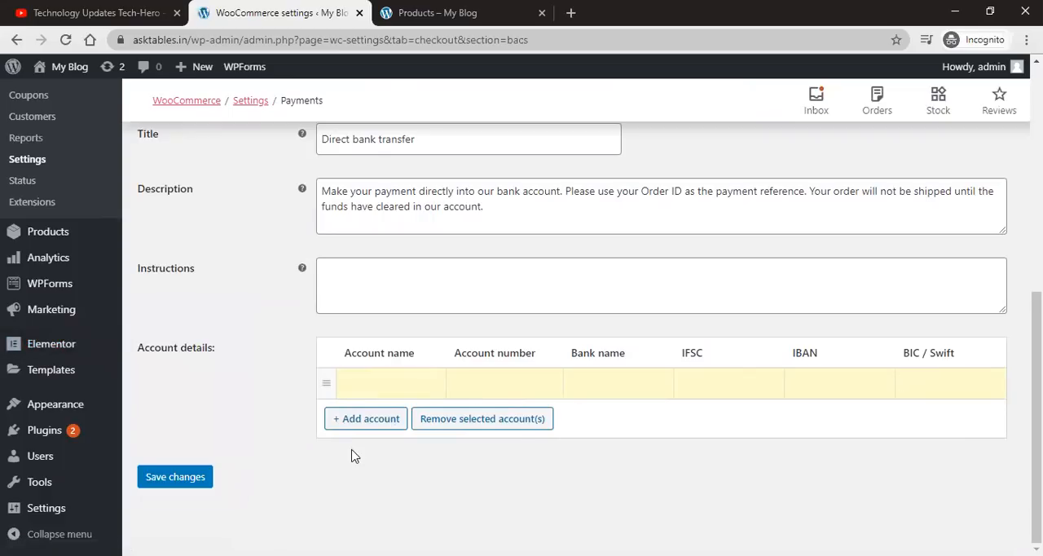
Step: Return to the payment methods list
scroll(351, 455, up, 3)
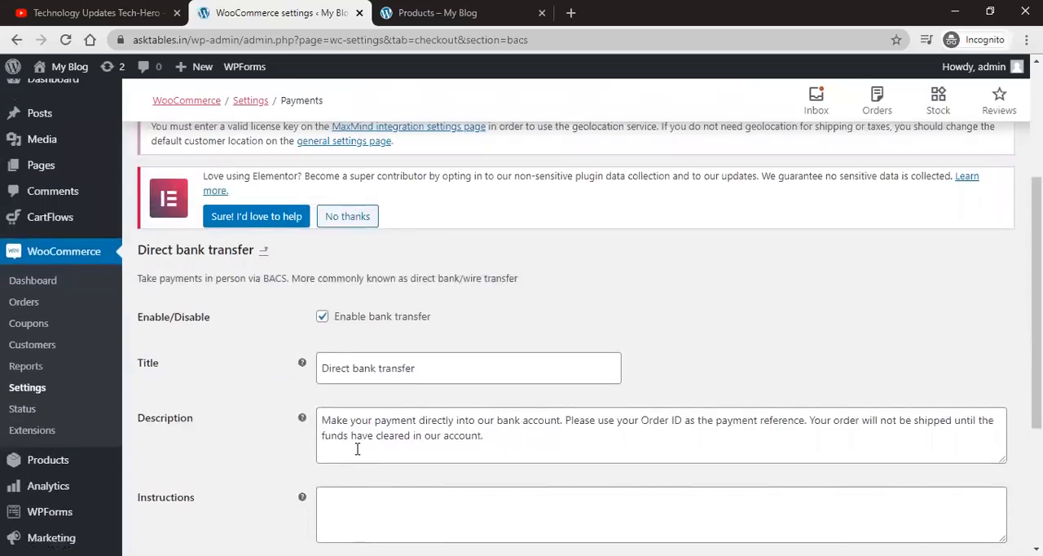
scroll(357, 449, down, 3)
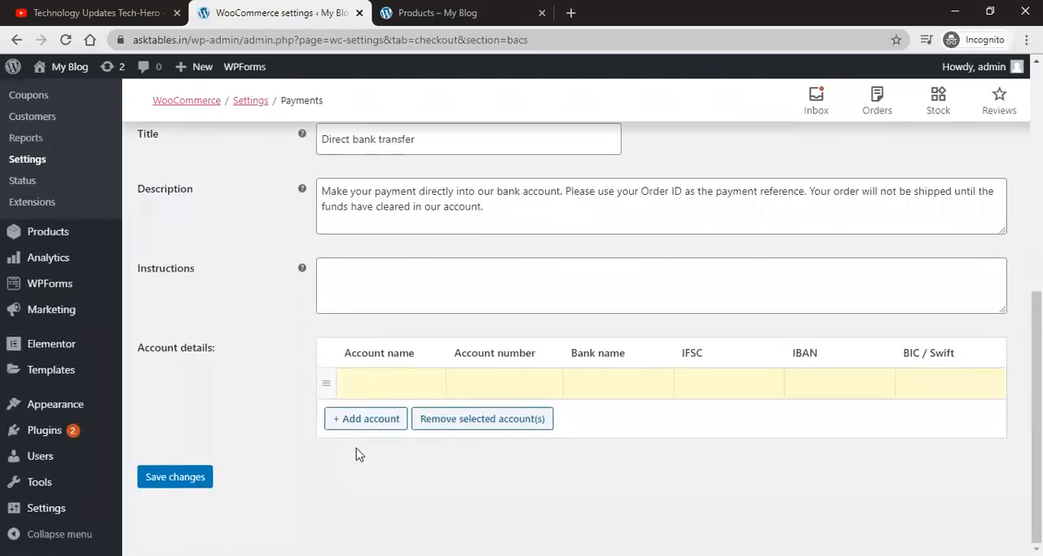
scroll(360, 454, up, 7)
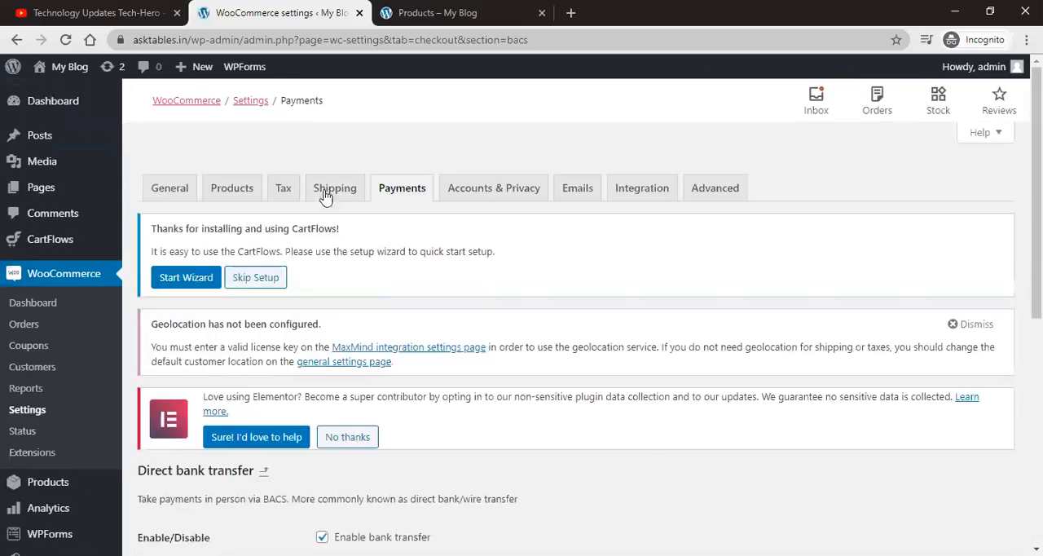
click(400, 188)
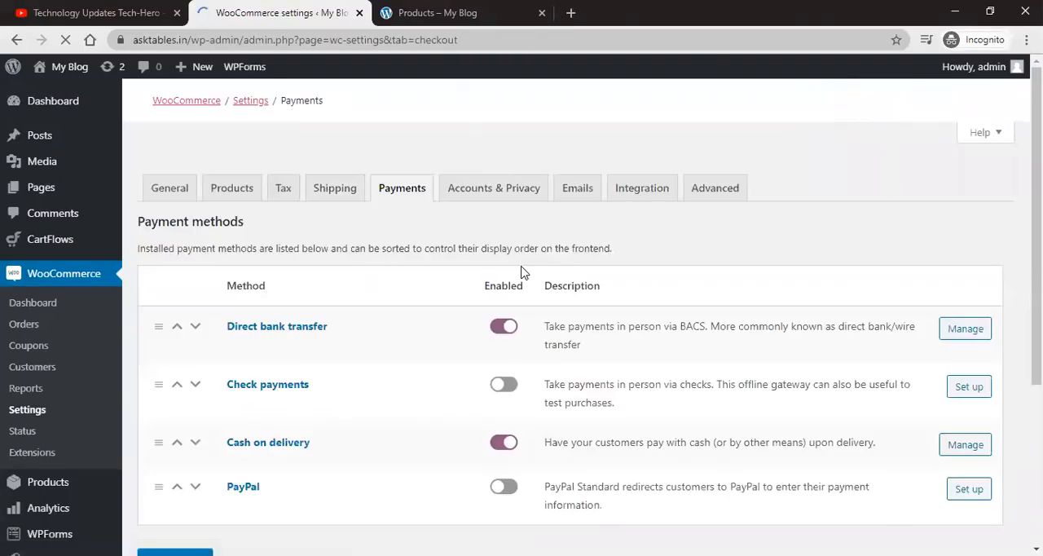
scroll(521, 272, down, 3)
scroll(339, 232, up, 2)
scroll(293, 281, down, 3)
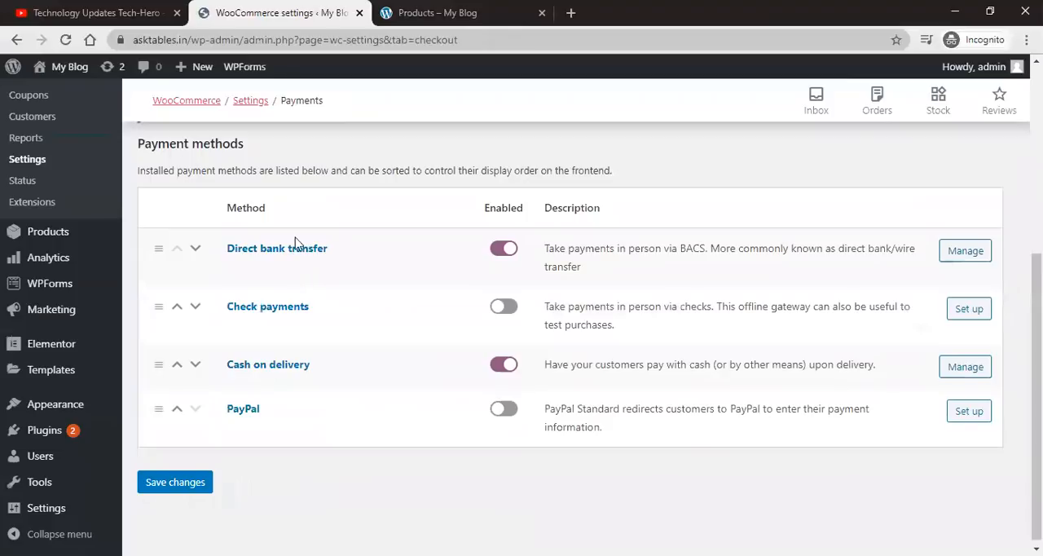
Step: Enable Check payments and open its setup settings
scroll(225, 481, down, 1)
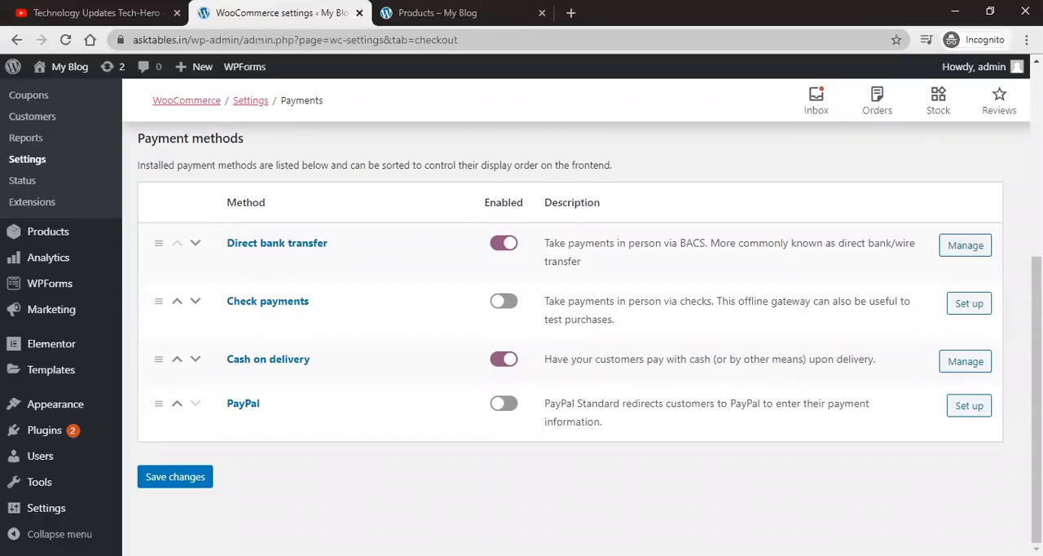
scroll(405, 364, up, 1)
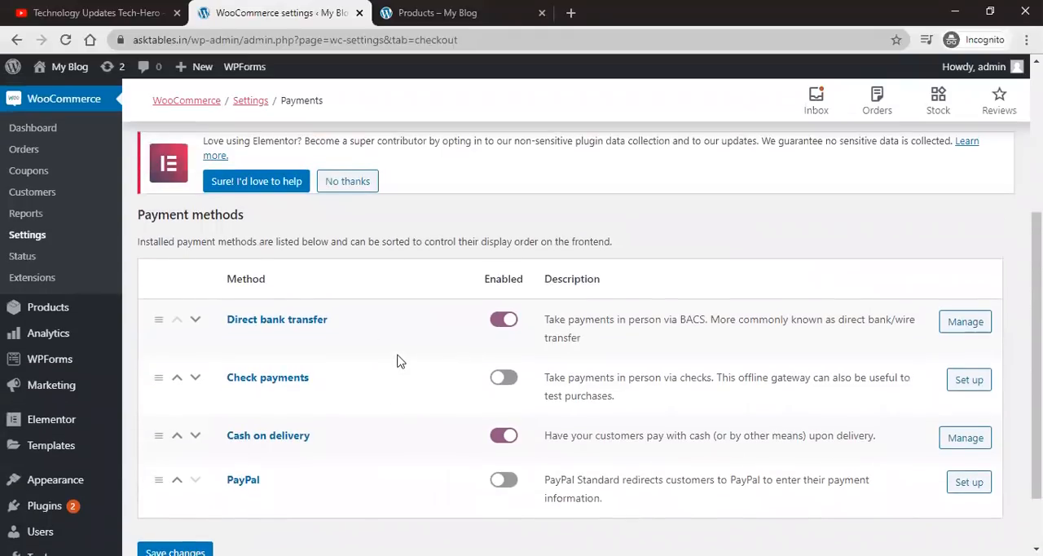
scroll(341, 236, up, 3)
scroll(349, 259, down, 3)
click(503, 377)
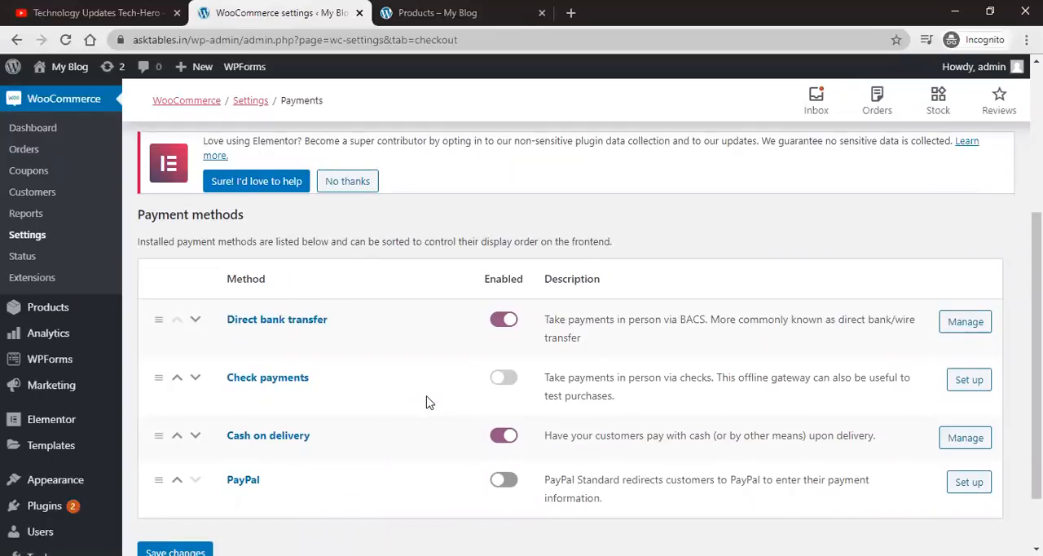
click(963, 379)
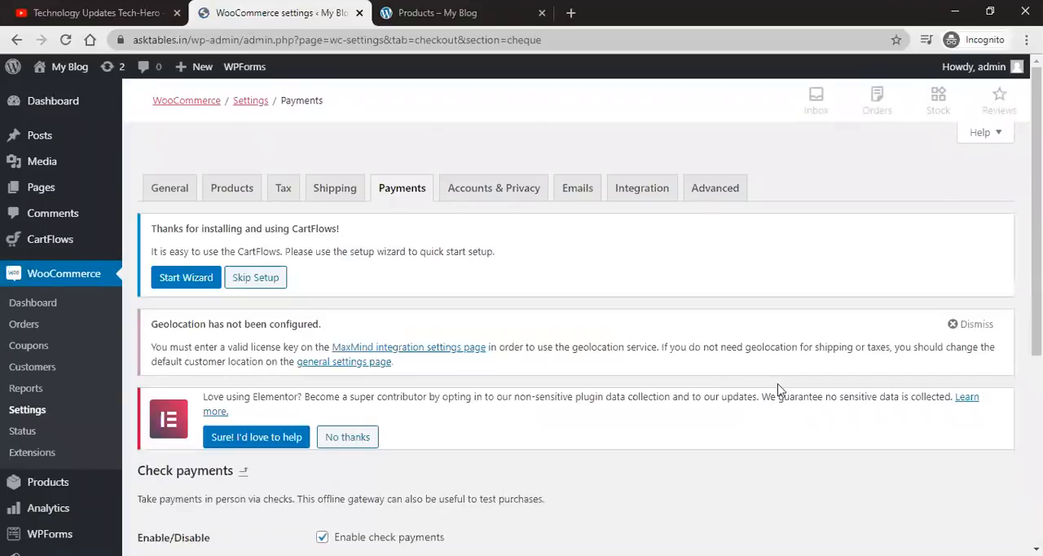
Step: Review the check payments title, description and instructions fields
scroll(777, 391, down, 3)
double_click(375, 263)
triple_click(421, 315)
click(441, 411)
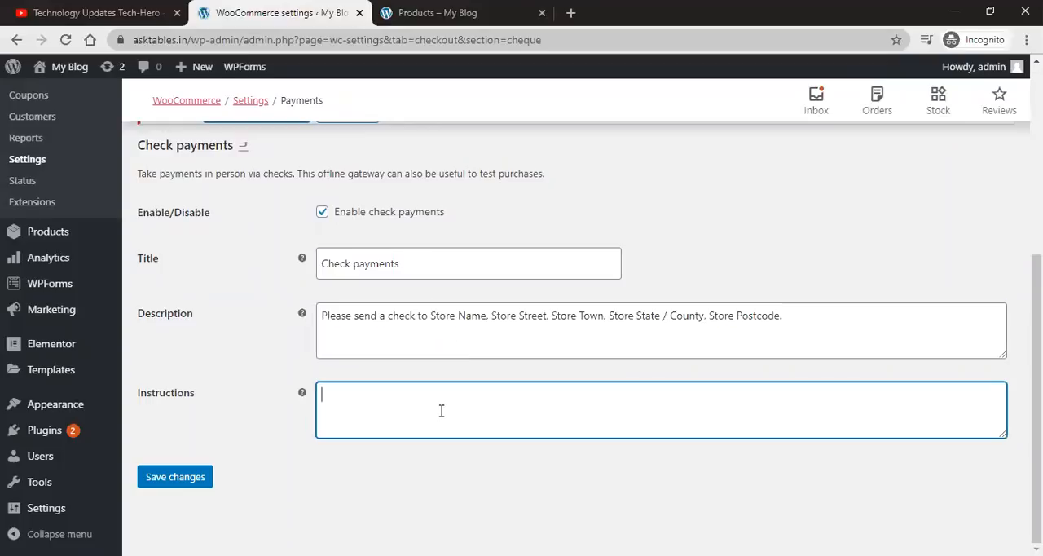
triple_click(340, 323)
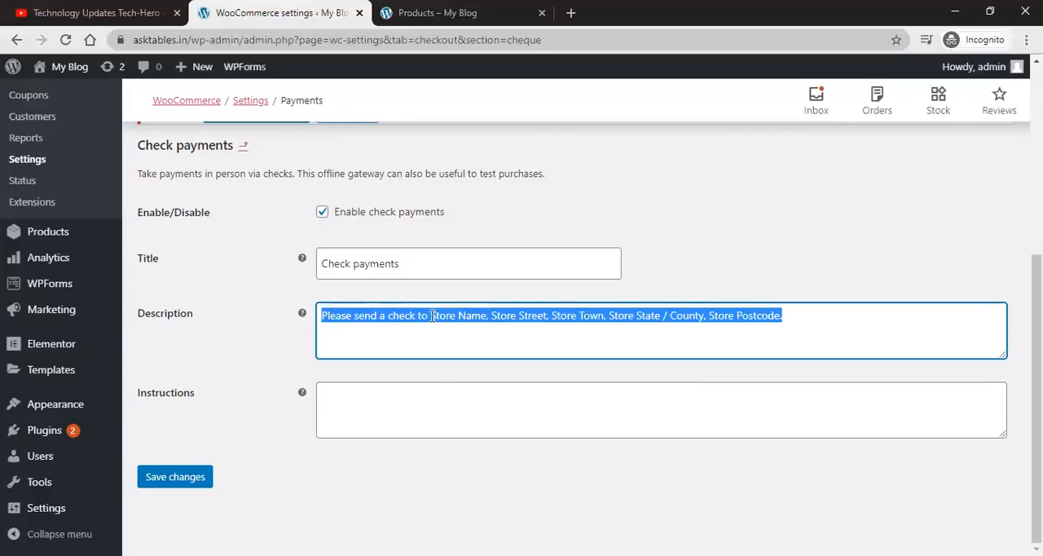
click(797, 315)
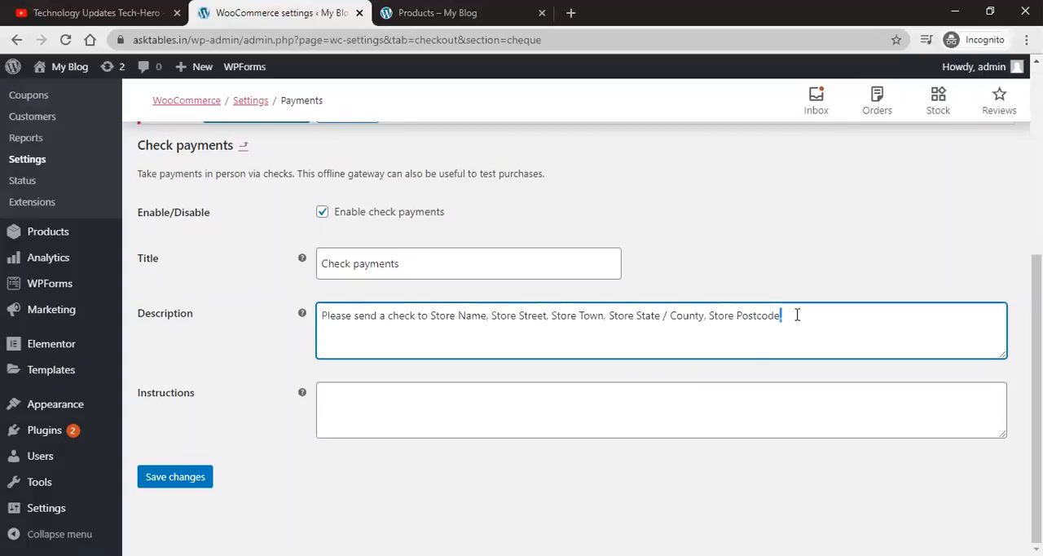
click(424, 436)
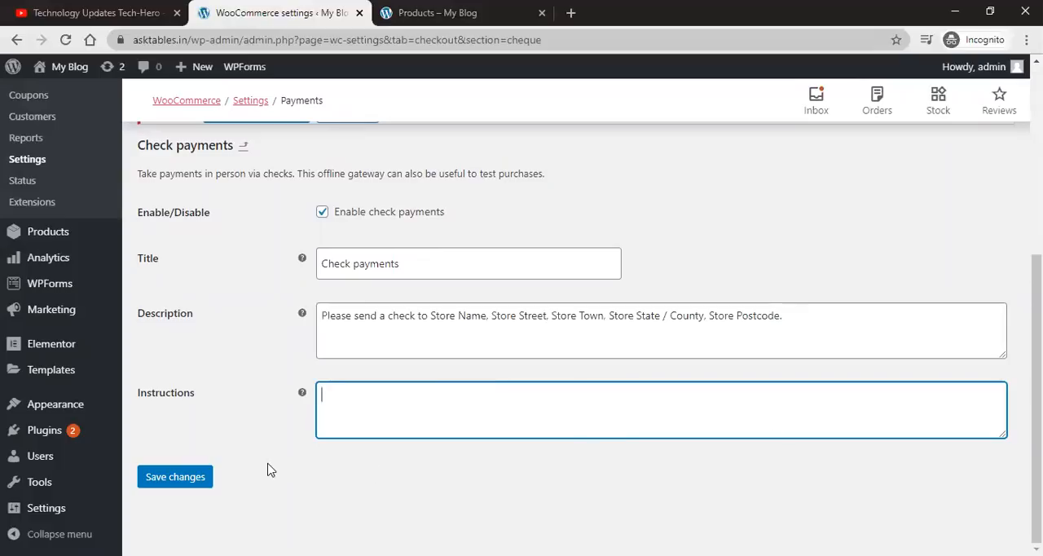
Step: Return to the payment methods list
scroll(443, 365, up, 1)
scroll(443, 365, up, 3)
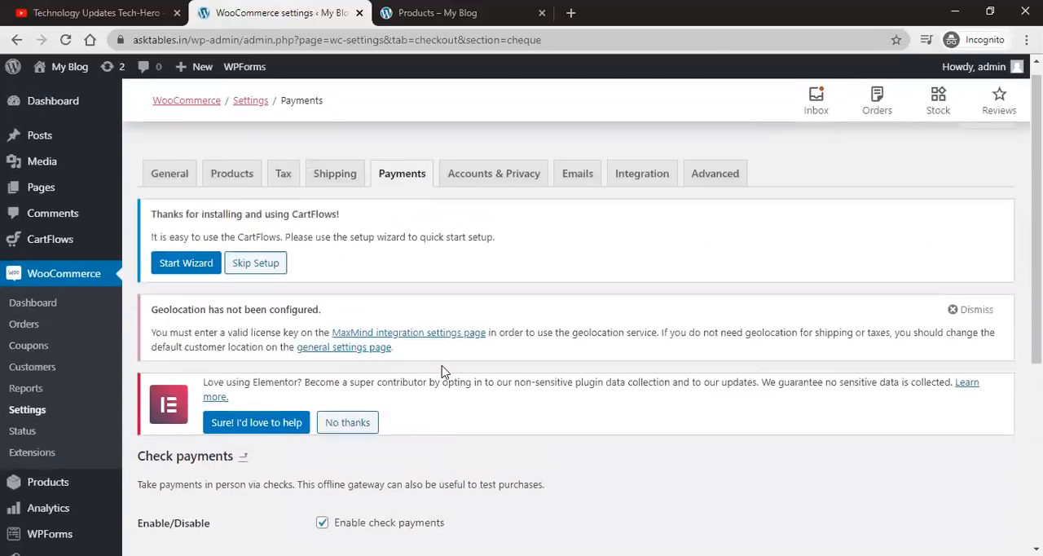
scroll(472, 301, down, 2)
scroll(469, 300, down, 2)
scroll(469, 296, up, 4)
click(405, 191)
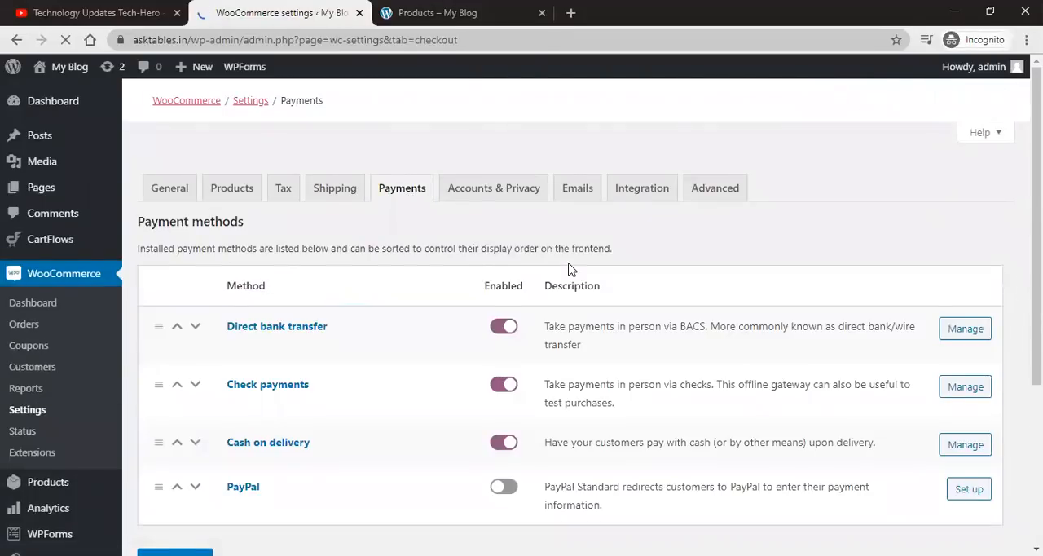
scroll(529, 340, down, 2)
scroll(524, 342, down, 3)
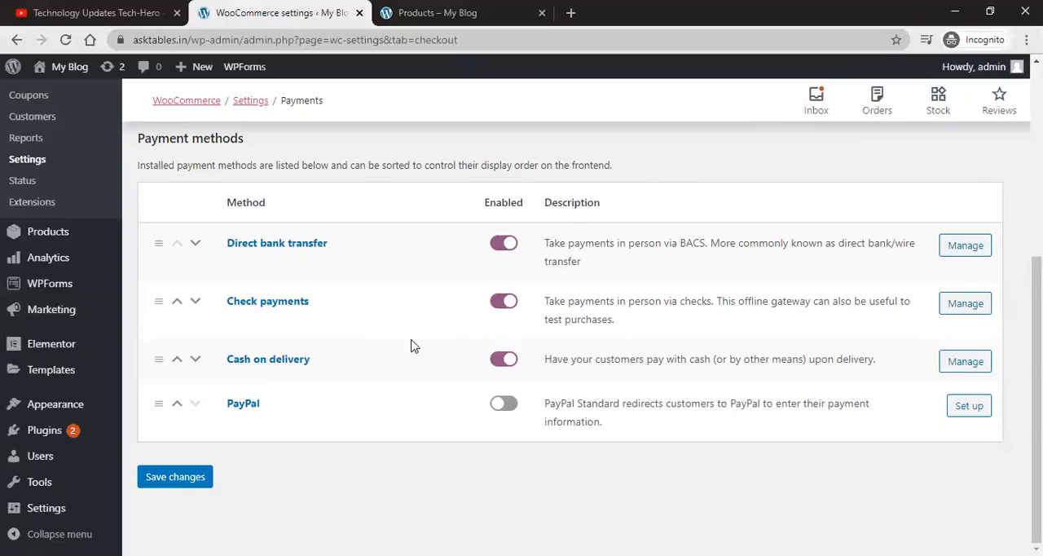
Step: Open the Accounts & Privacy settings tab
scroll(411, 346, up, 5)
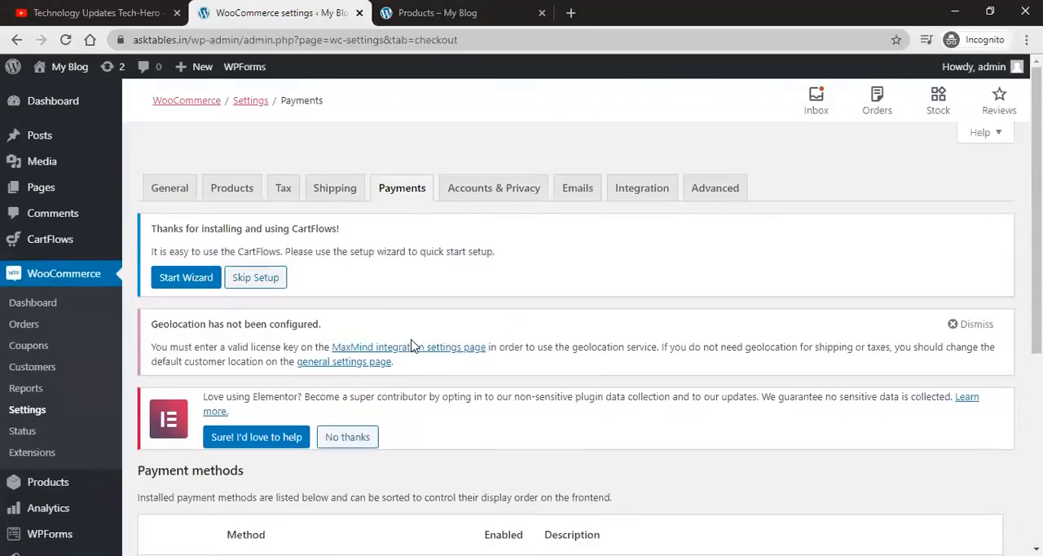
click(491, 189)
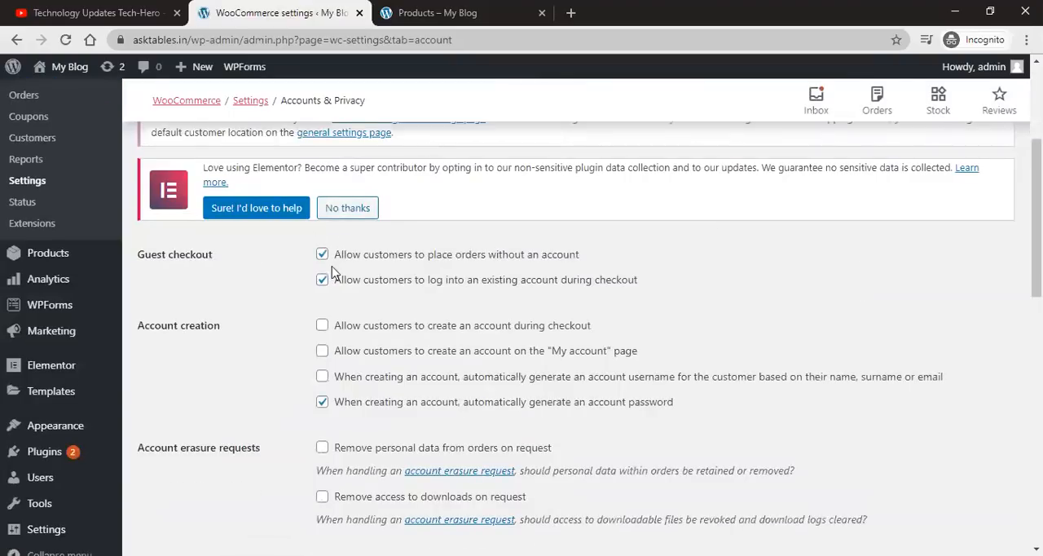
Step: In the storefront tab, add the Anchor Bracelet to the cart and open the cart
click(391, 24)
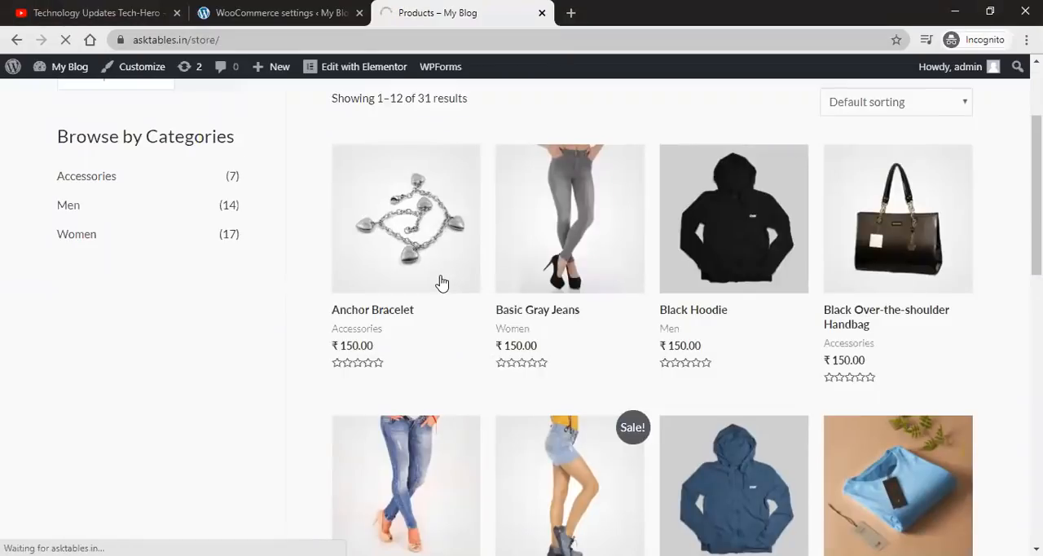
click(441, 283)
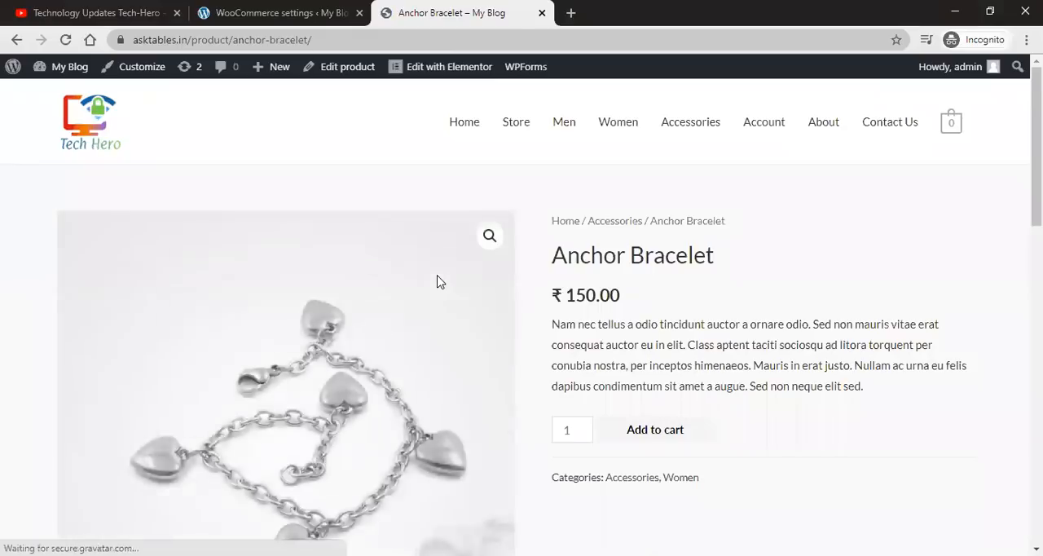
scroll(766, 338, down, 1)
click(687, 364)
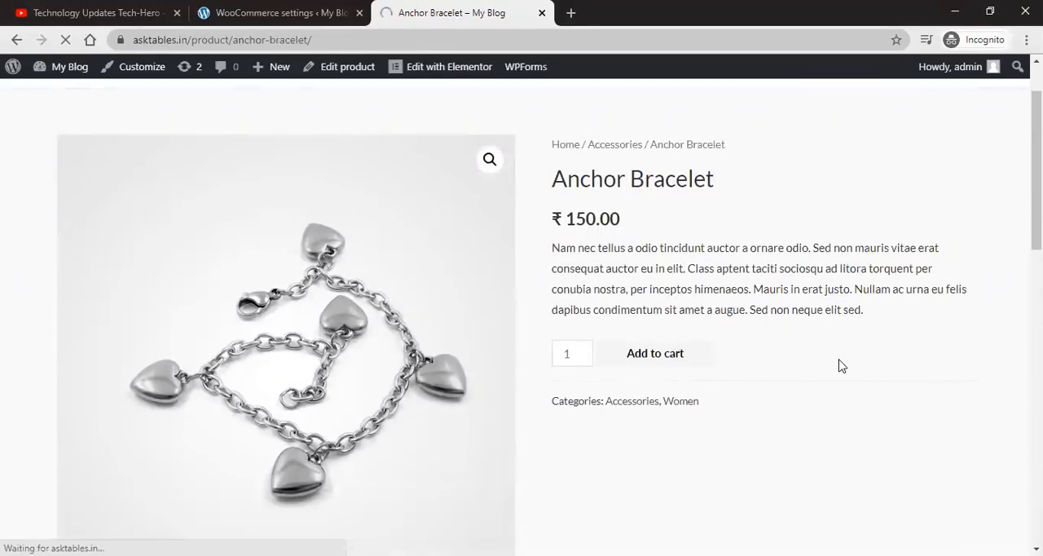
click(906, 249)
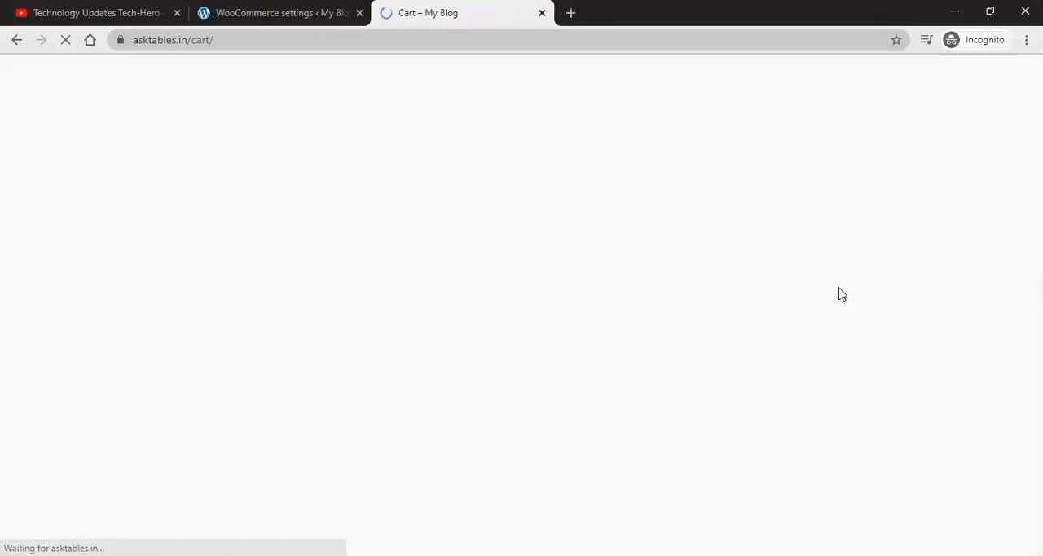
Step: Proceed from the cart to checkout
scroll(841, 294, down, 3)
scroll(841, 293, down, 3)
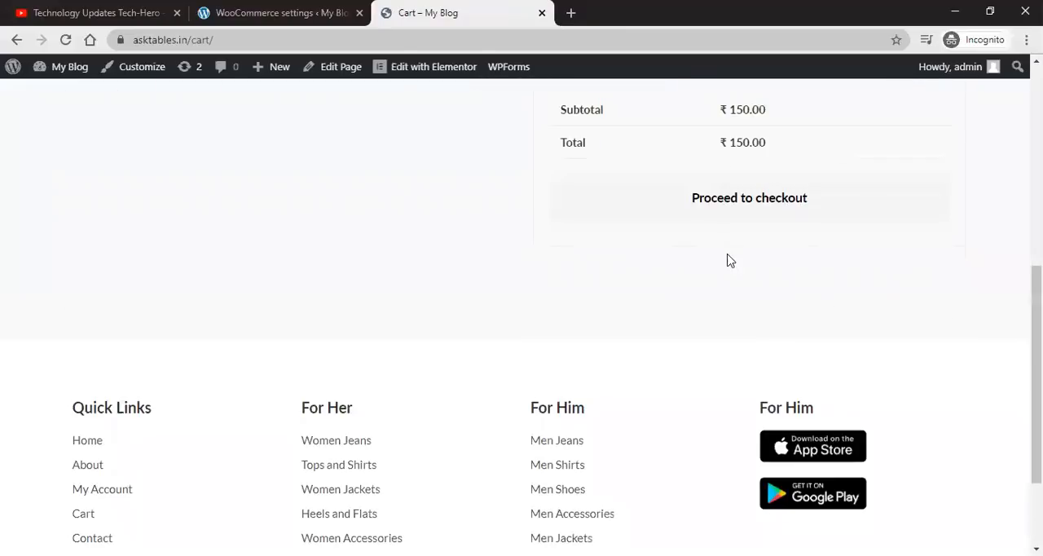
click(741, 204)
Step: Review the checkout page's billing details fields, order summary and payment options
scroll(443, 389, up, 2)
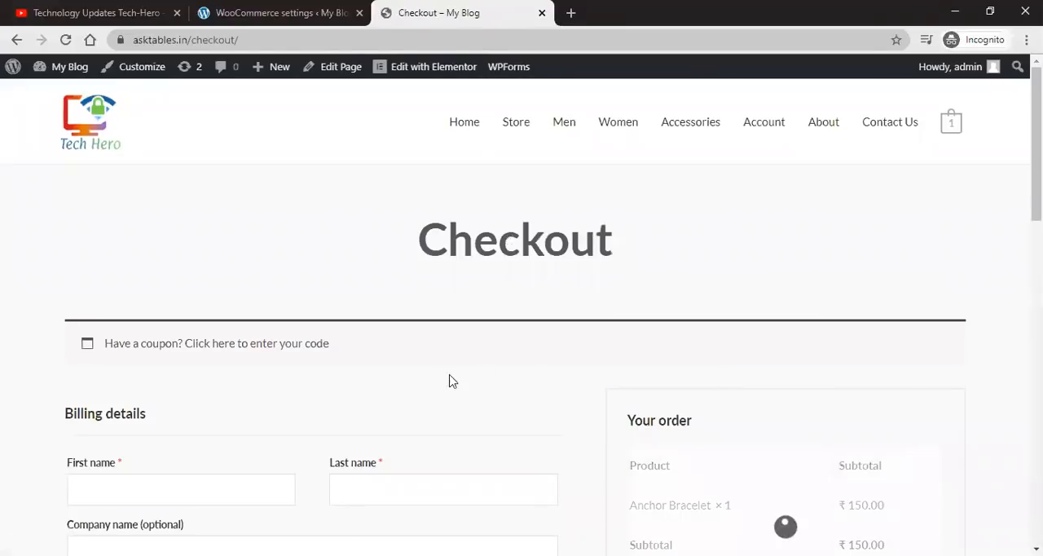
scroll(598, 347, down, 3)
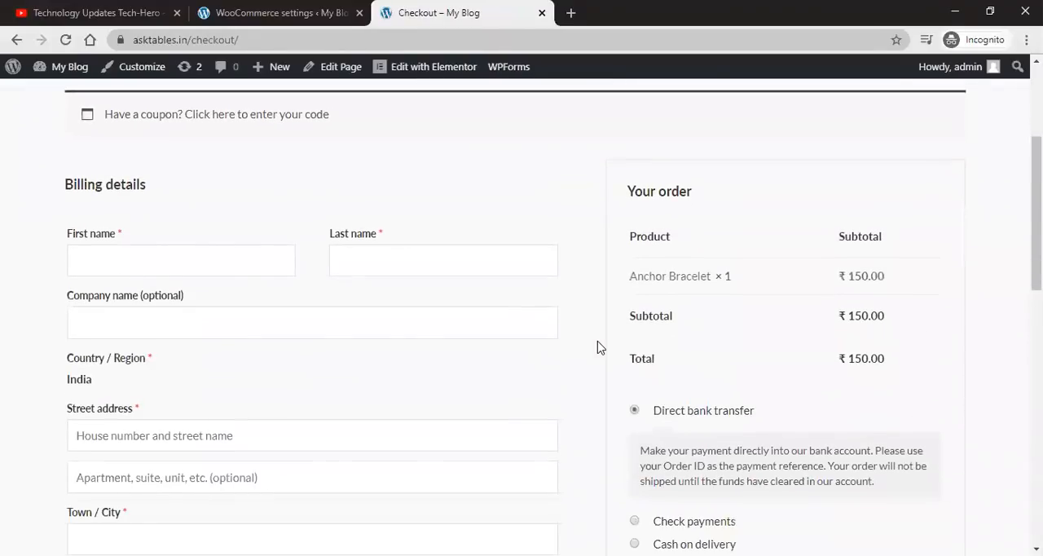
scroll(598, 347, down, 8)
scroll(598, 347, up, 3)
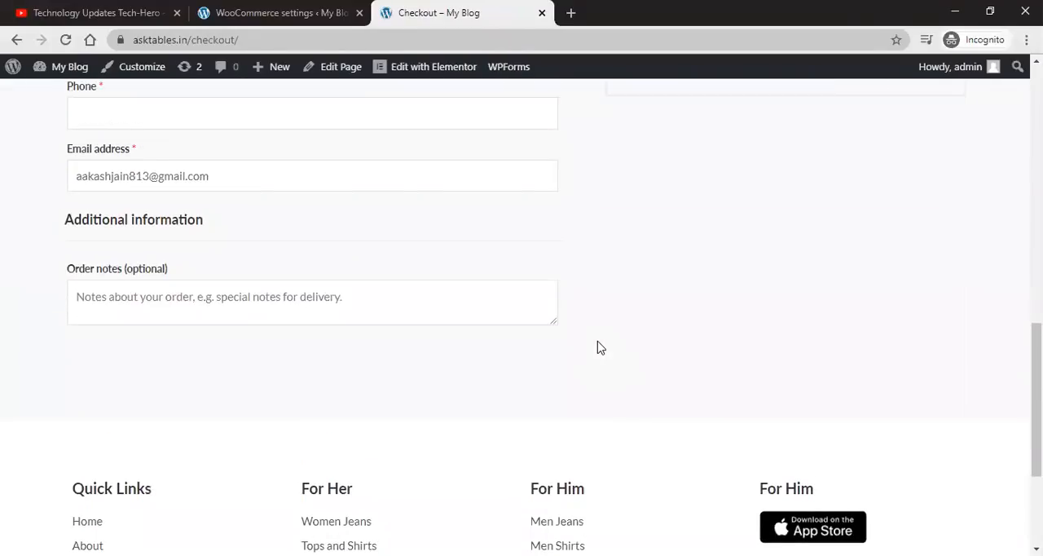
scroll(598, 348, down, 2)
scroll(598, 347, up, 10)
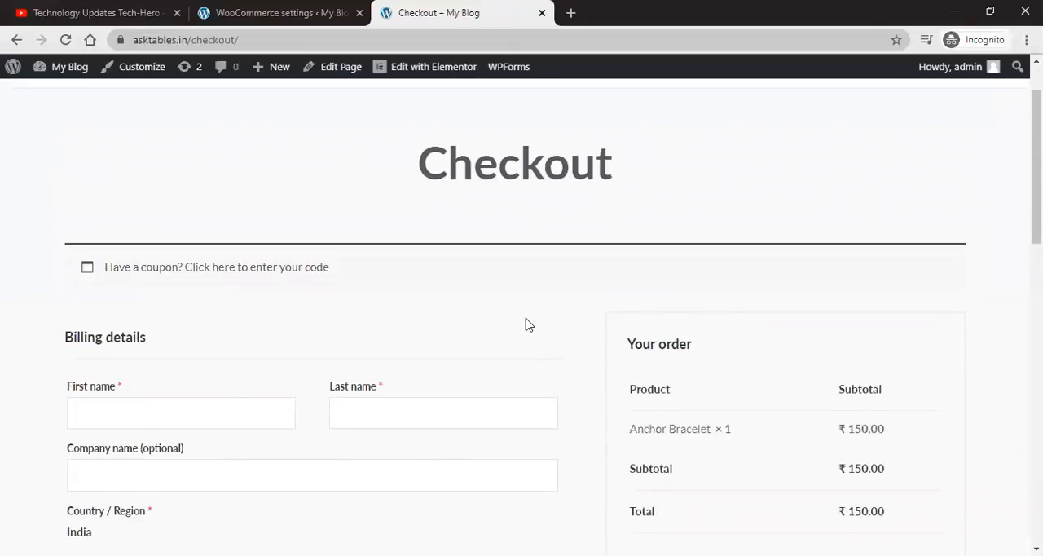
scroll(526, 325, down, 5)
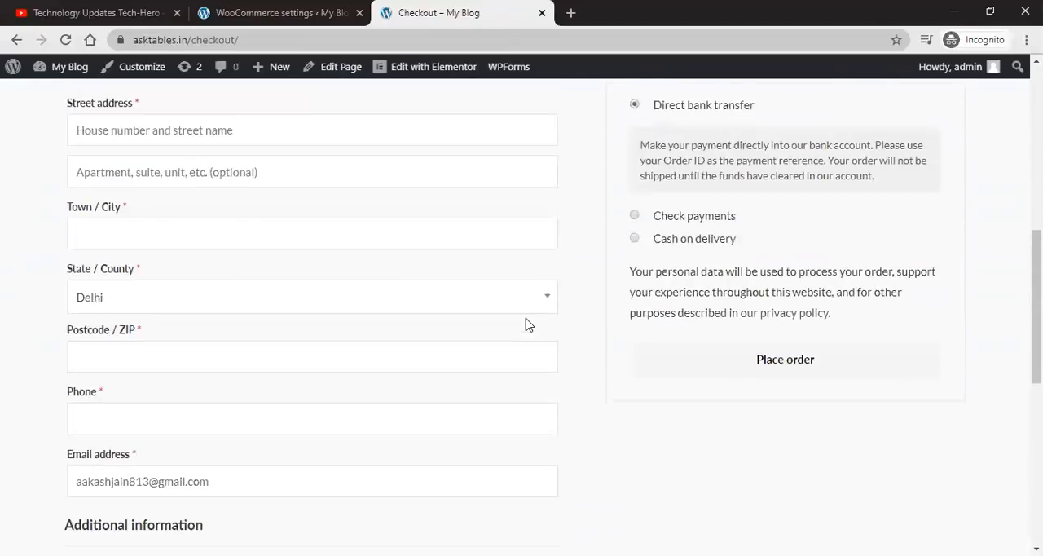
scroll(525, 324, down, 2)
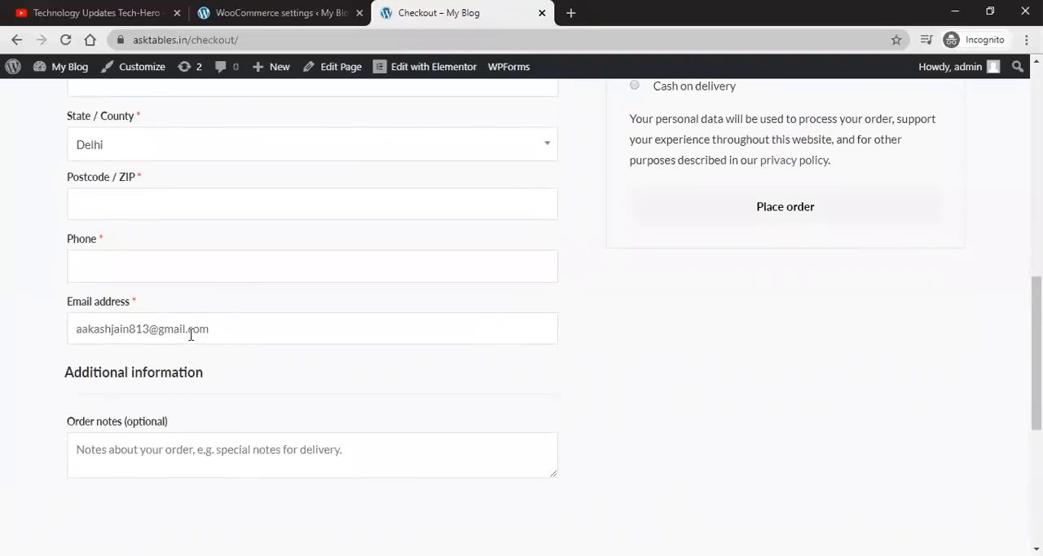
triple_click(191, 333)
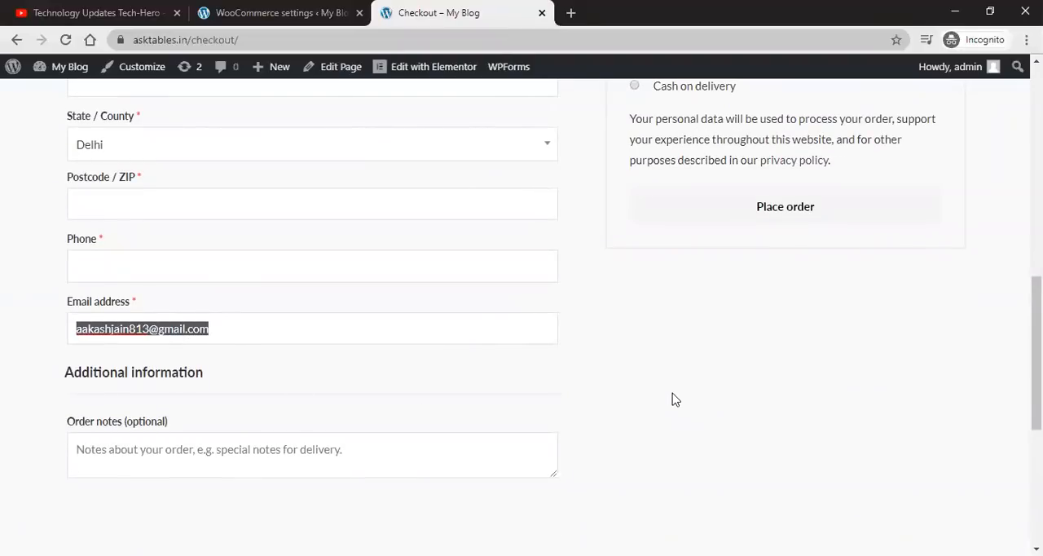
scroll(675, 400, up, 3)
scroll(601, 412, up, 6)
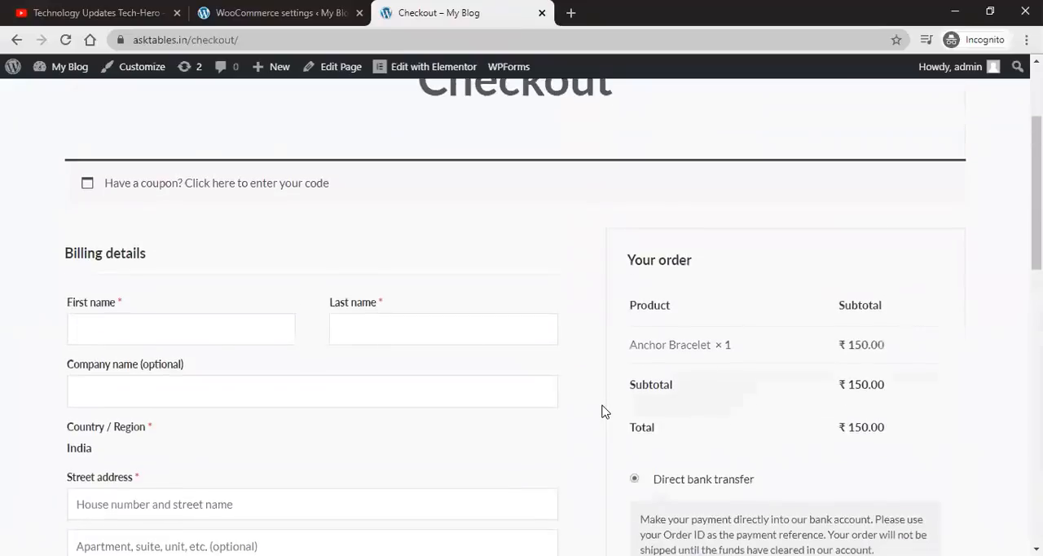
scroll(601, 412, down, 2)
scroll(603, 412, down, 7)
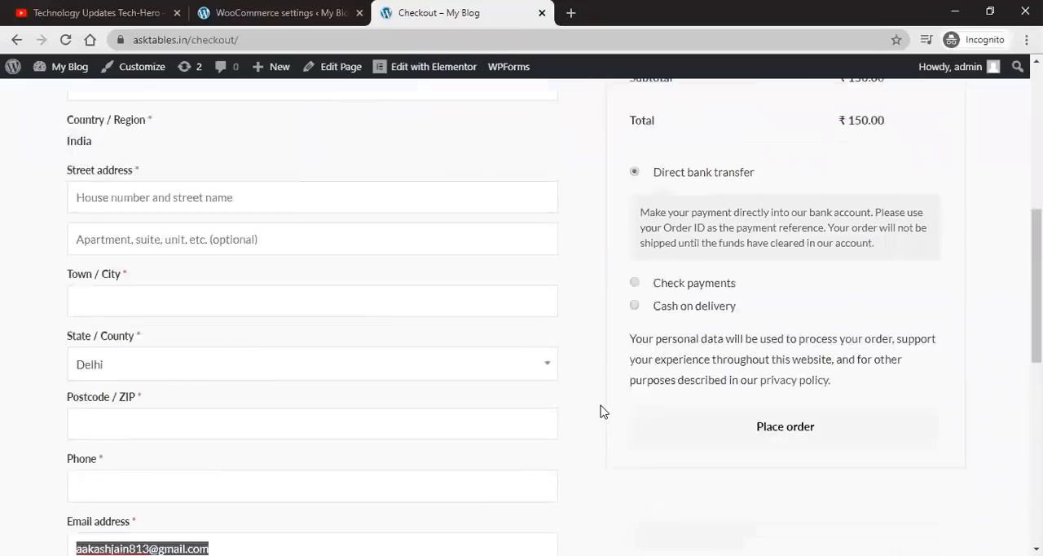
scroll(5, 214, up, 6)
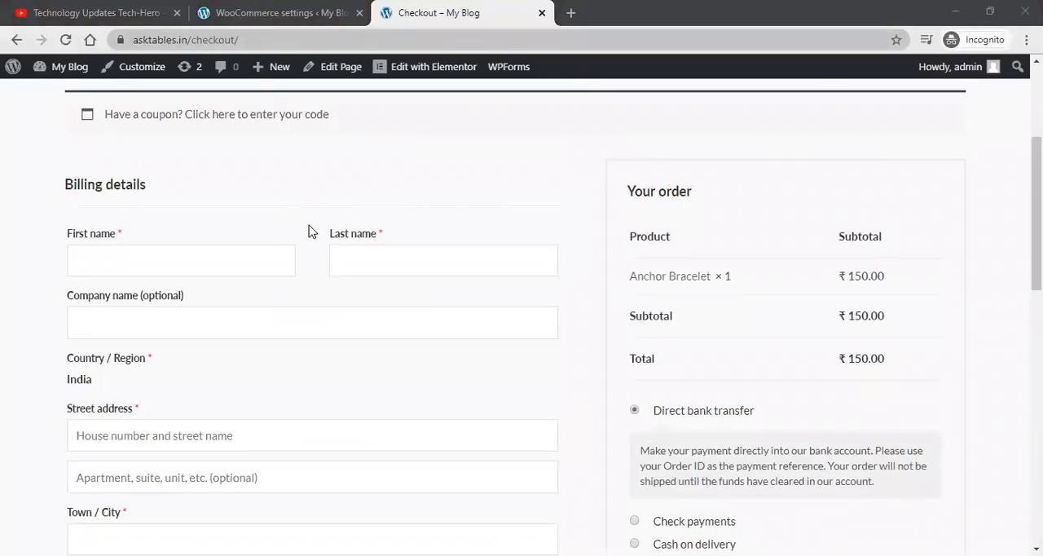
Step: In the settings tab, turn off allowing customers to place orders without an account
key(ctrl+shift+Tab)
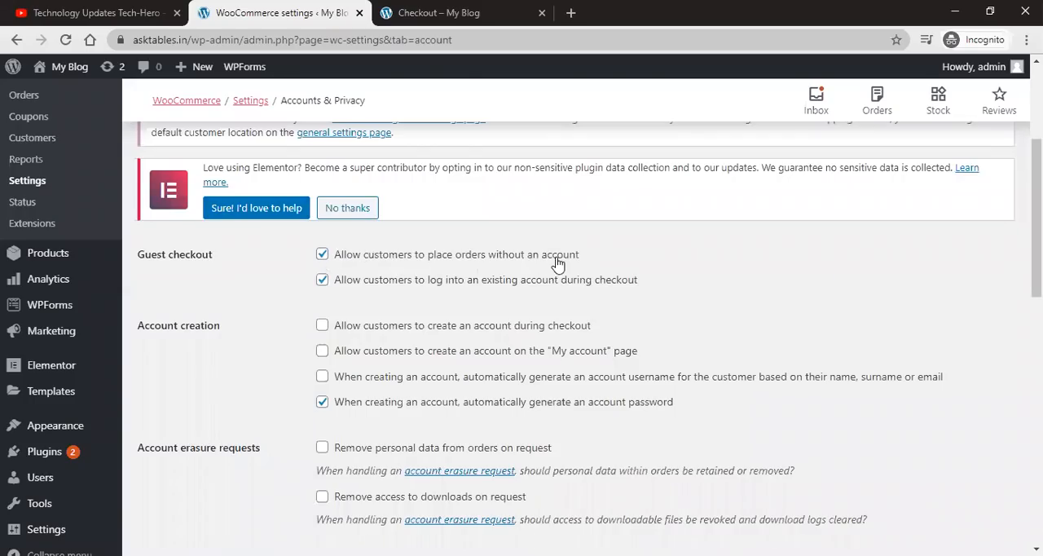
click(322, 255)
Step: Scroll through the checkout page in the storefront tab to check the billing form
click(389, 14)
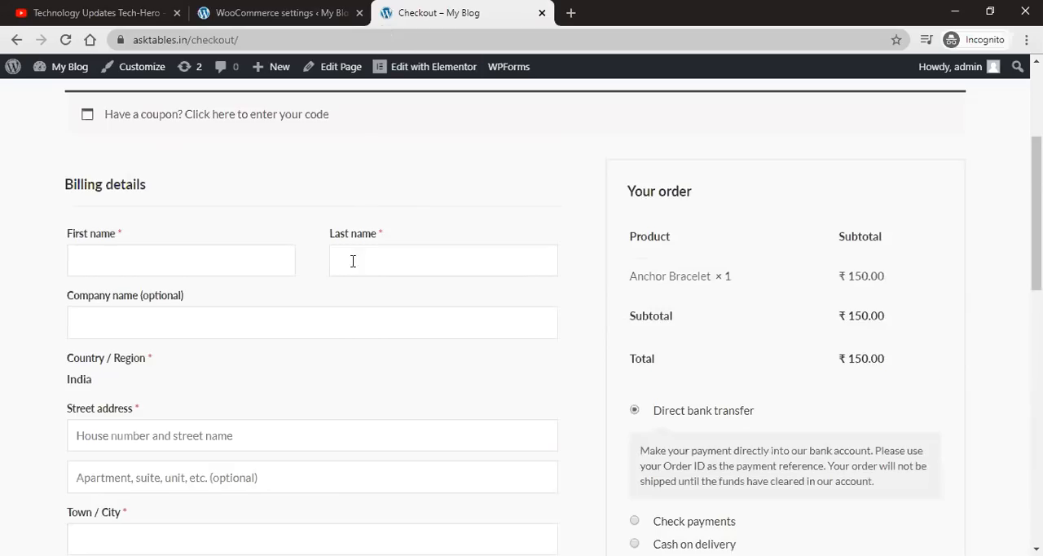
scroll(359, 265, up, 3)
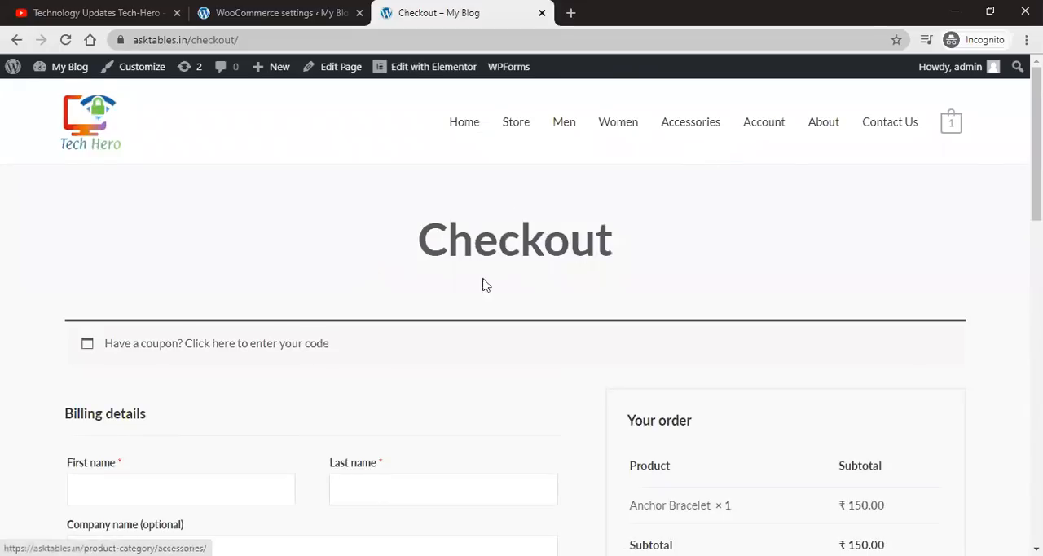
scroll(481, 289, down, 4)
scroll(477, 295, down, 7)
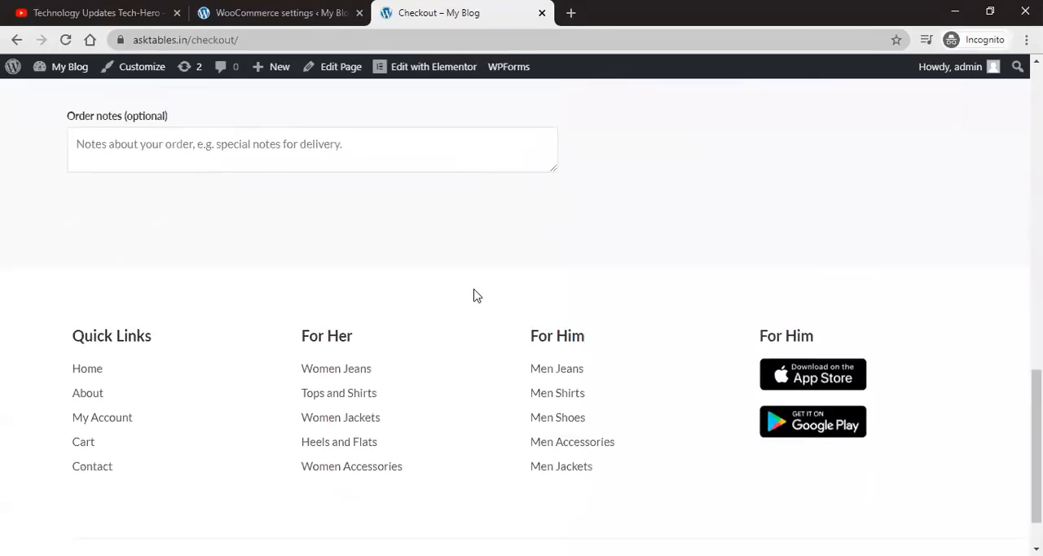
scroll(477, 295, up, 10)
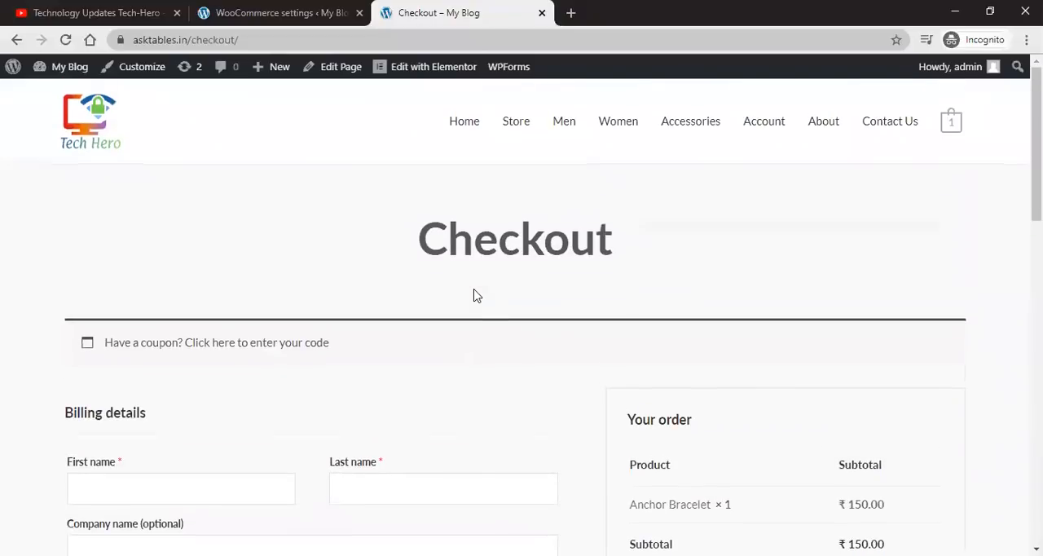
scroll(477, 295, down, 3)
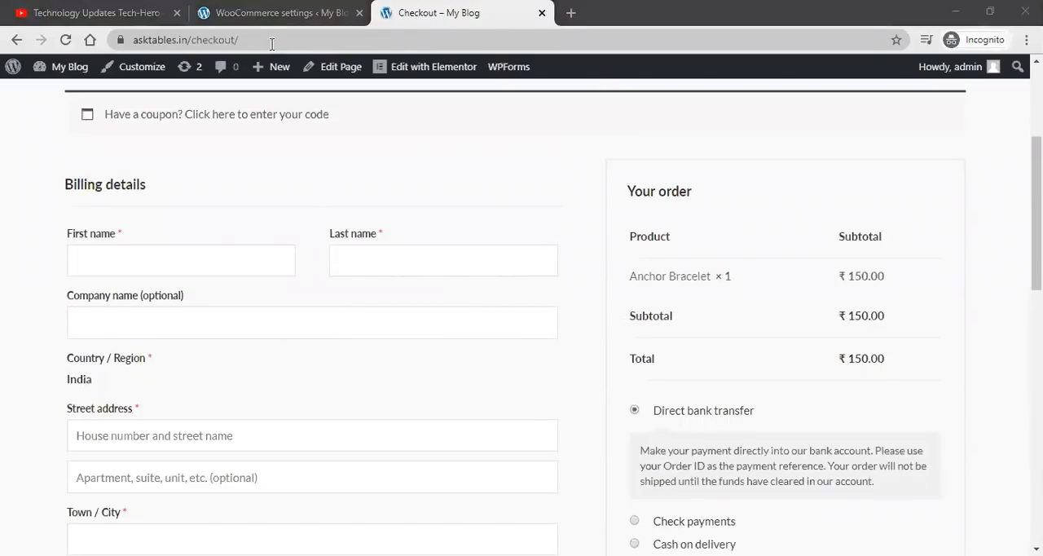
Step: Turn allowing customers to place orders without an account back on
click(273, 15)
click(319, 253)
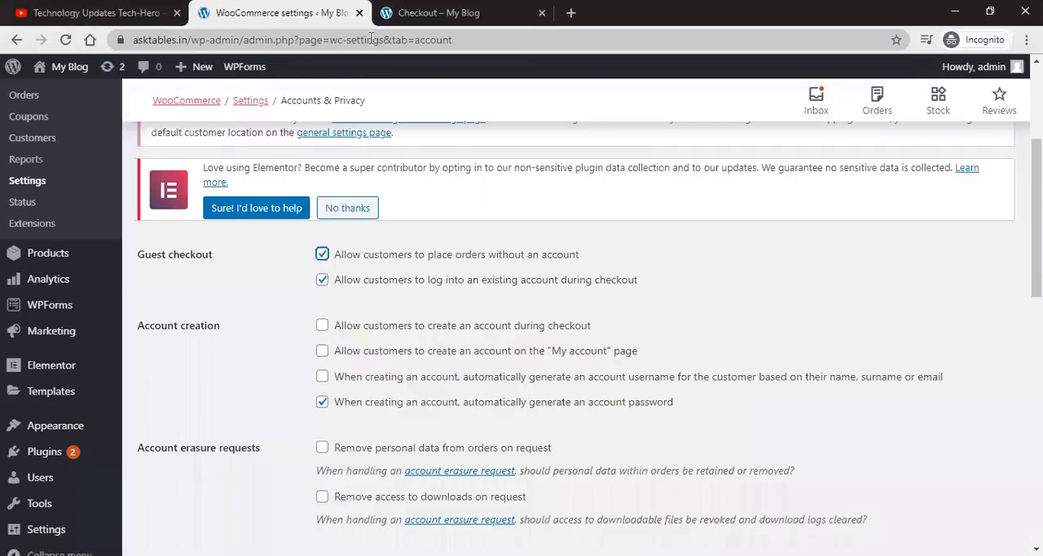
Step: Review the checkout page's billing fields and payment options again
click(391, 14)
scroll(438, 291, down, 7)
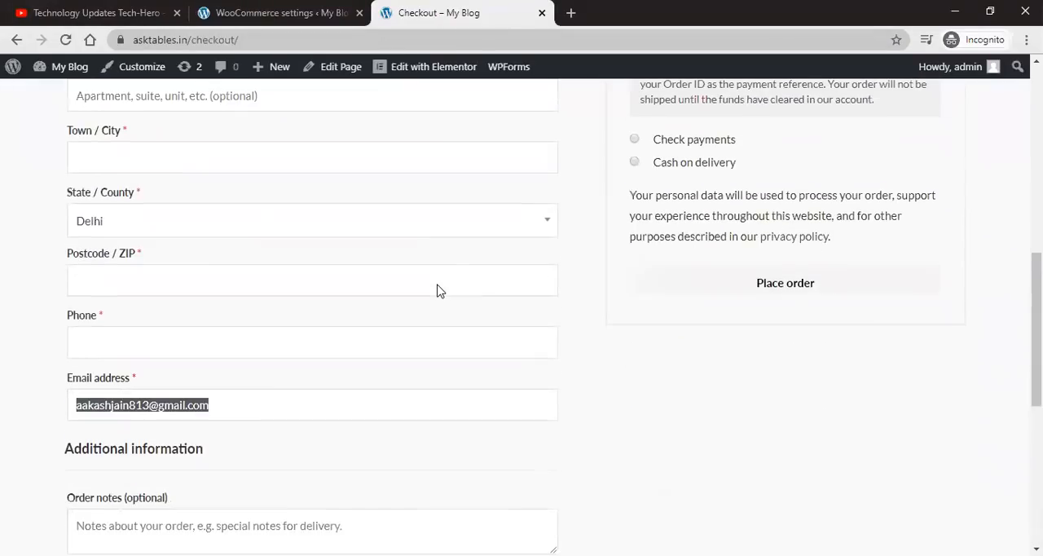
scroll(489, 291, down, 2)
scroll(652, 294, up, 10)
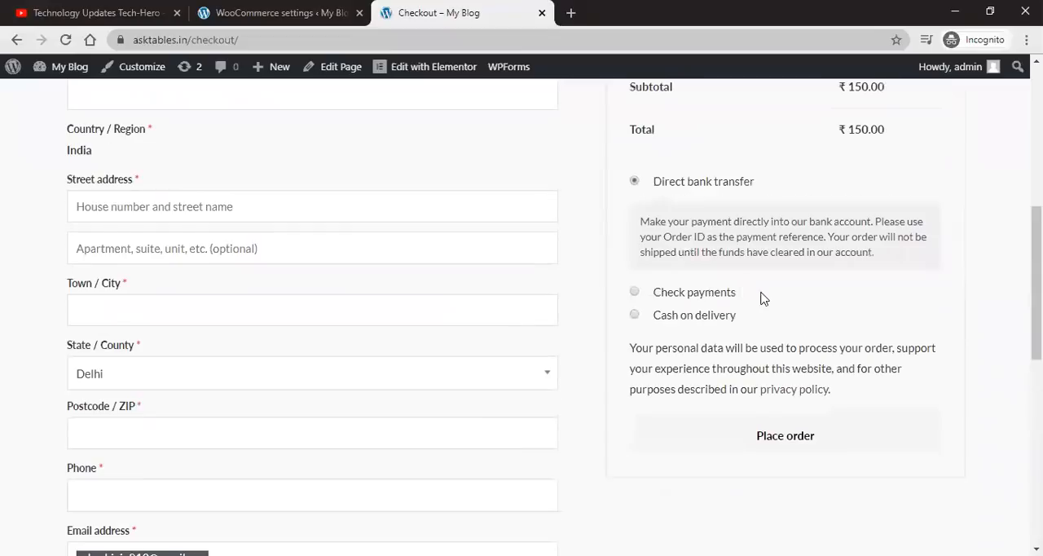
Step: Enable allowing customers to create an account during checkout
click(302, 15)
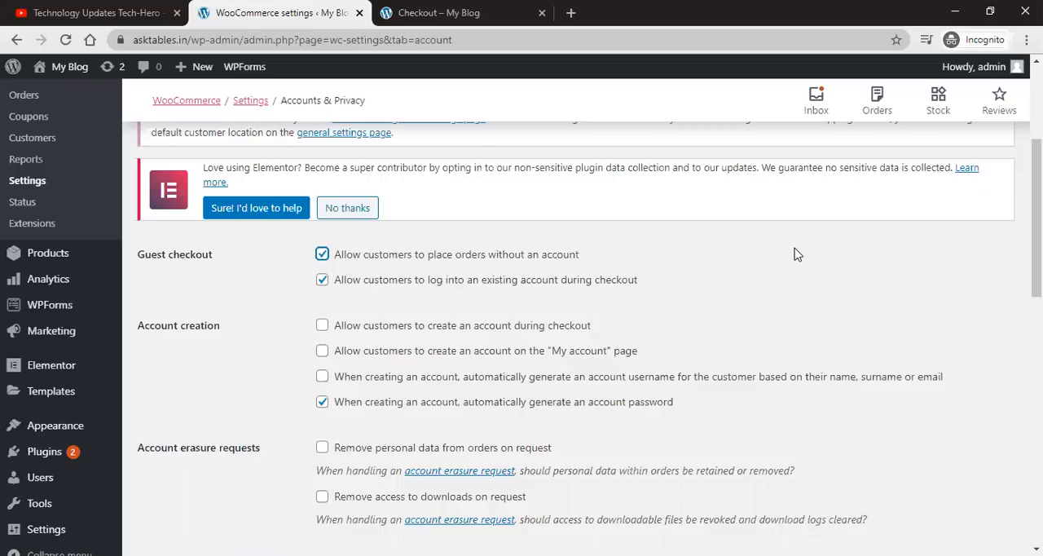
scroll(453, 281, down, 1)
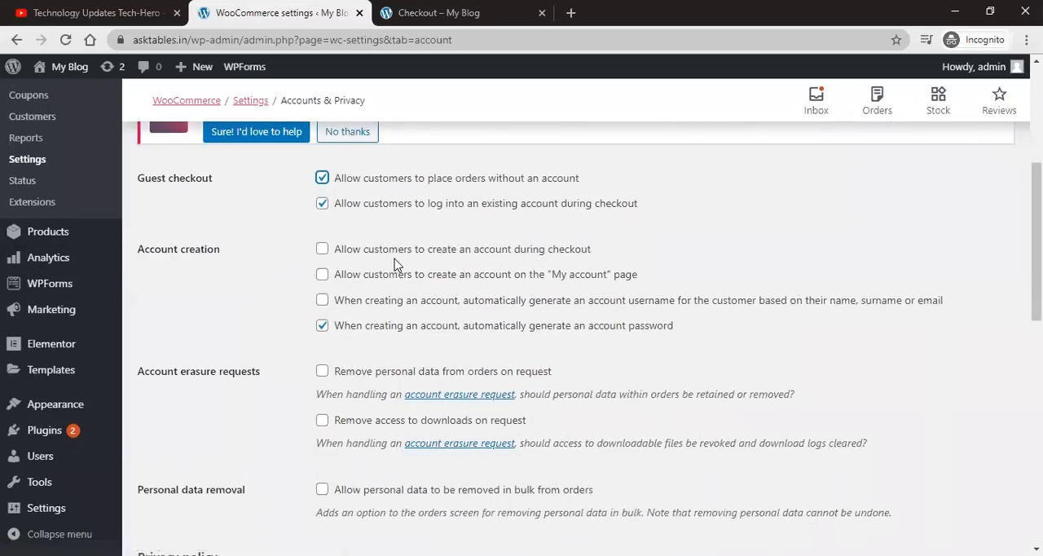
click(321, 248)
Step: Examine the checkout page for the account creation option
click(430, 13)
scroll(55, 400, down, 6)
scroll(56, 400, down, 4)
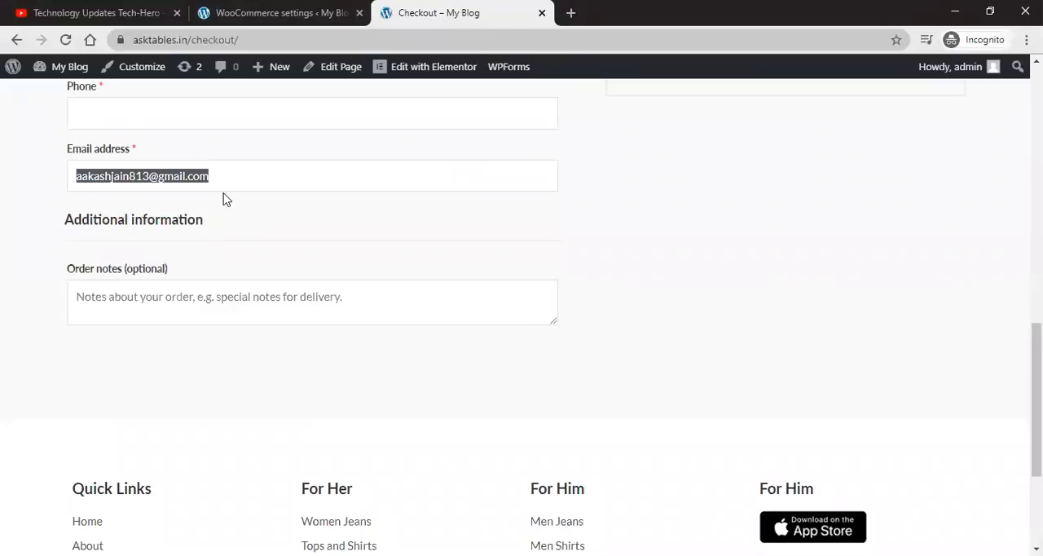
scroll(143, 245, up, 2)
scroll(163, 286, down, 2)
Step: Enable allowing customers to create an account on the "My account" page
click(269, 23)
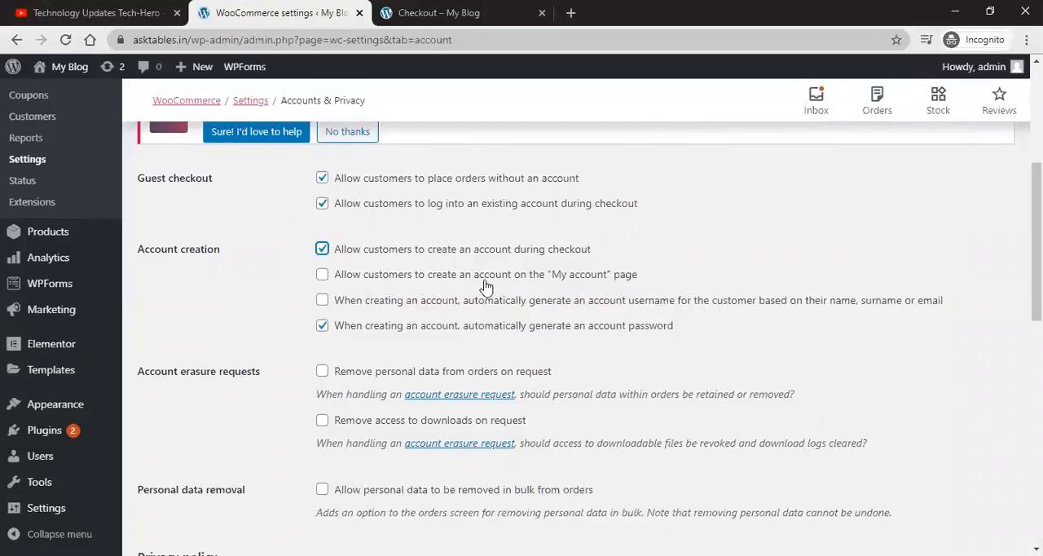
click(324, 274)
Step: Open the storefront's Account page to review it, then return to the settings tab
key(ctrl+Tab)
scroll(676, 212, up, 10)
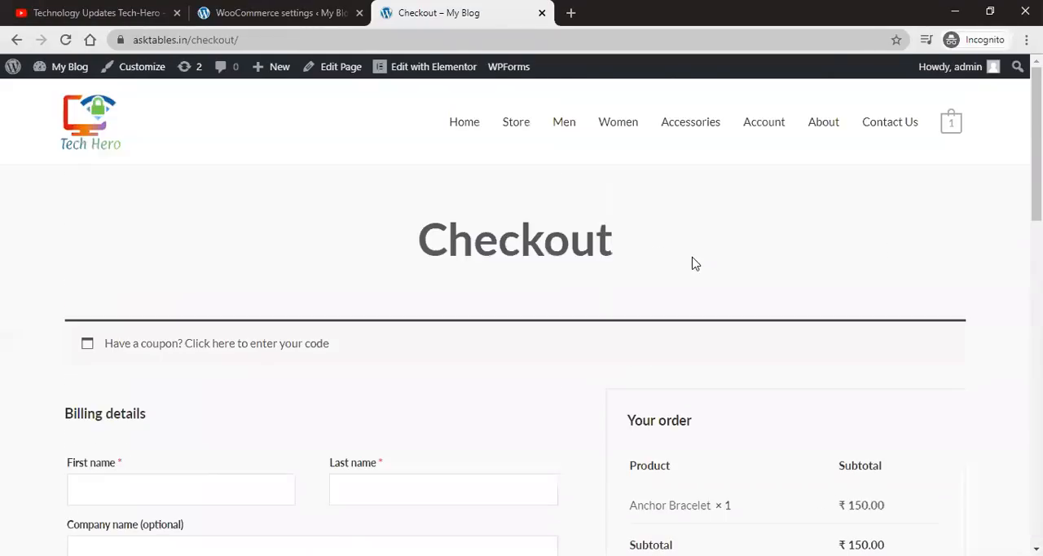
click(772, 131)
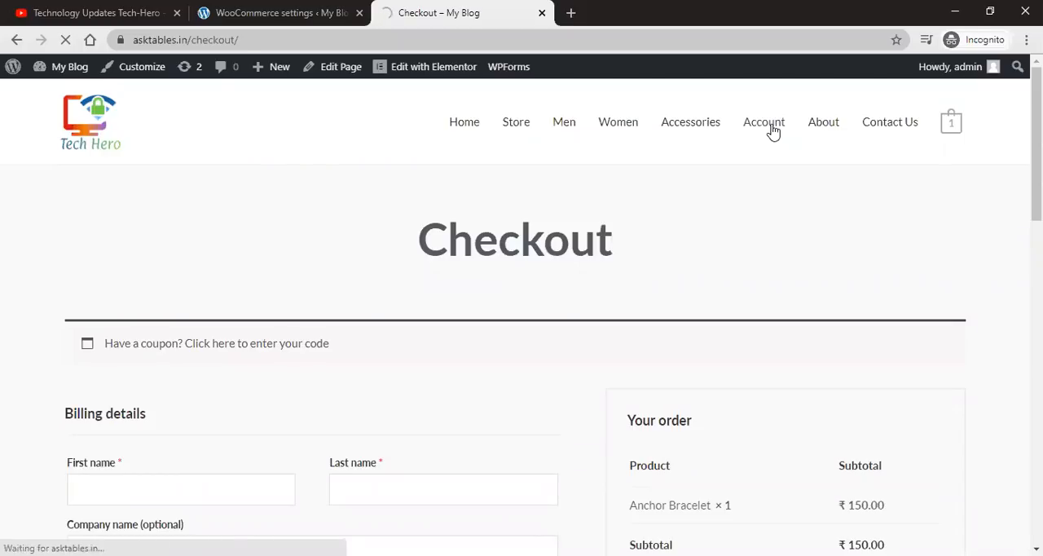
scroll(737, 285, down, 5)
scroll(730, 314, up, 2)
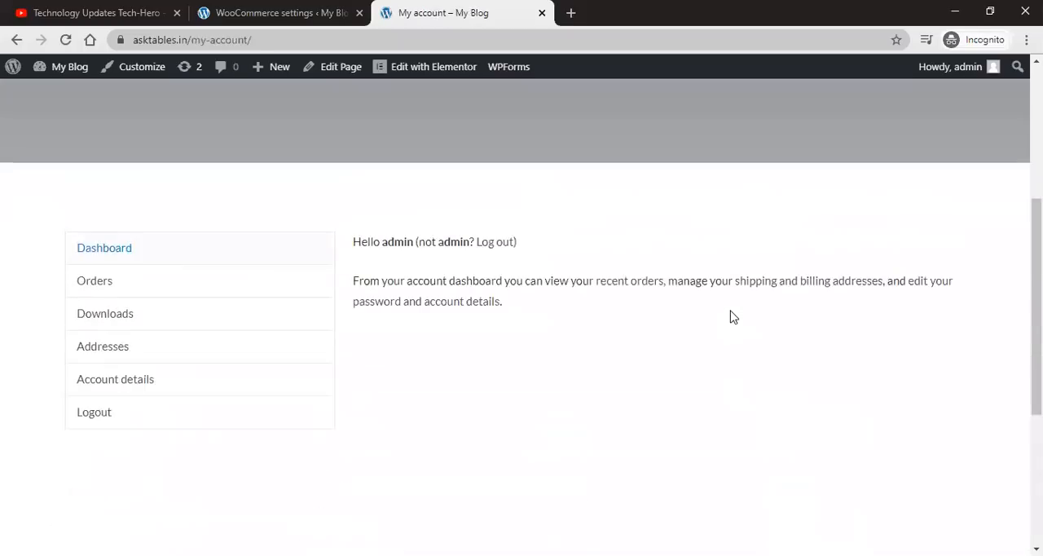
scroll(288, 342, up, 1)
scroll(426, 312, down, 3)
scroll(287, 283, up, 3)
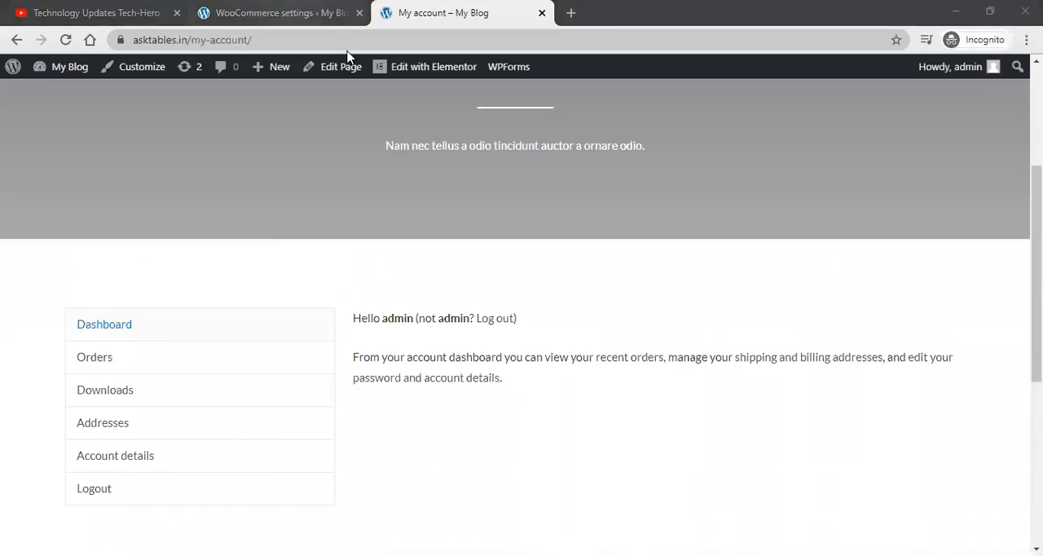
click(348, 13)
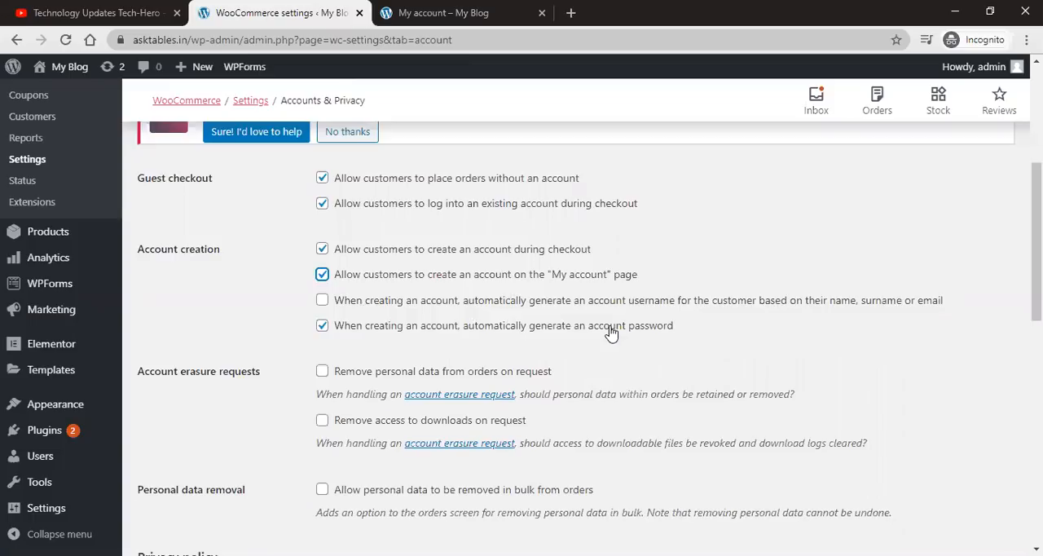
Step: Enable automatically generating an account username from the customer's name, surname or email, then save the account settings
click(322, 300)
scroll(281, 341, down, 2)
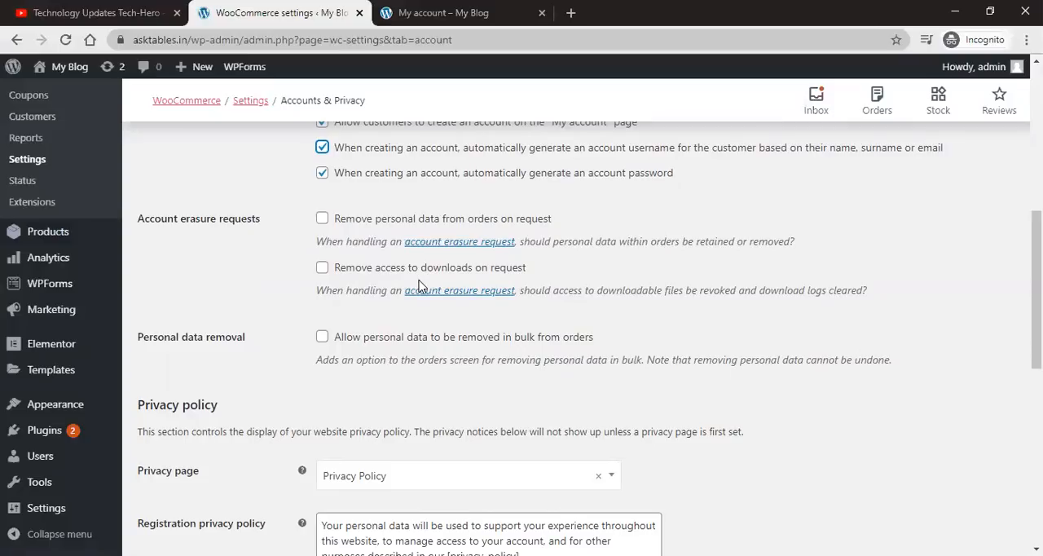
scroll(420, 286, down, 2)
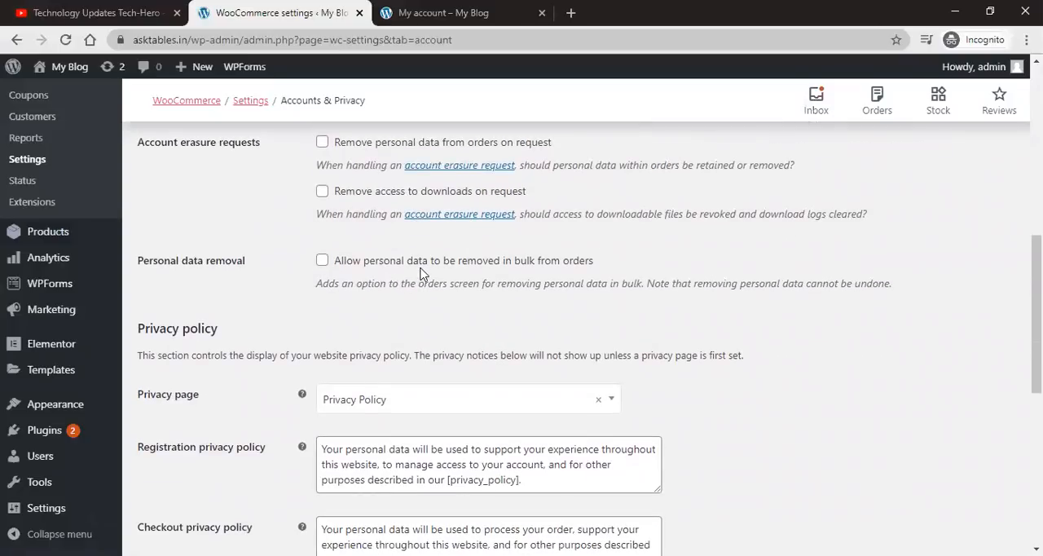
scroll(421, 274, down, 6)
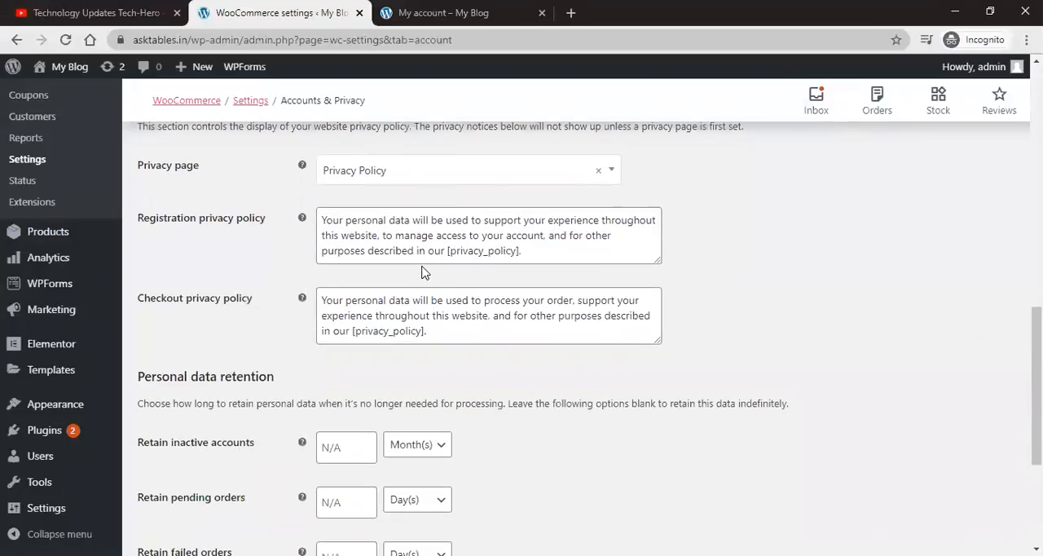
scroll(422, 272, up, 2)
double_click(430, 312)
click(419, 401)
key(ctrl+a)
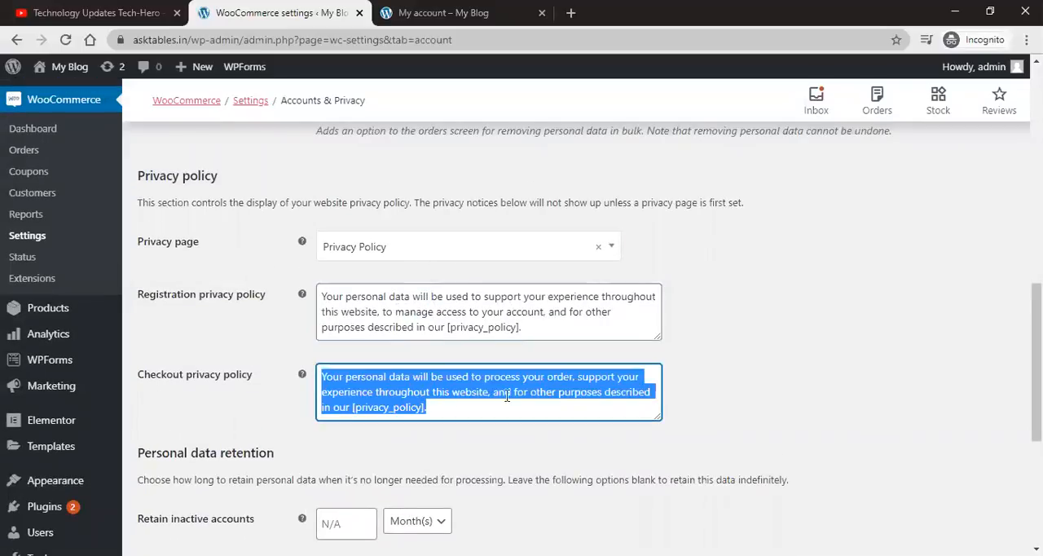
scroll(821, 301, down, 3)
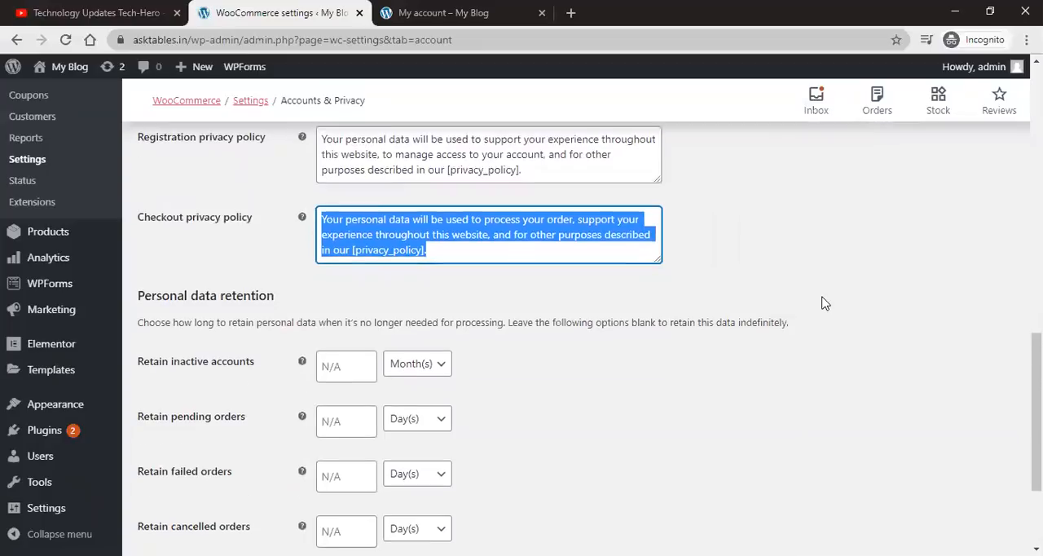
scroll(821, 303, down, 2)
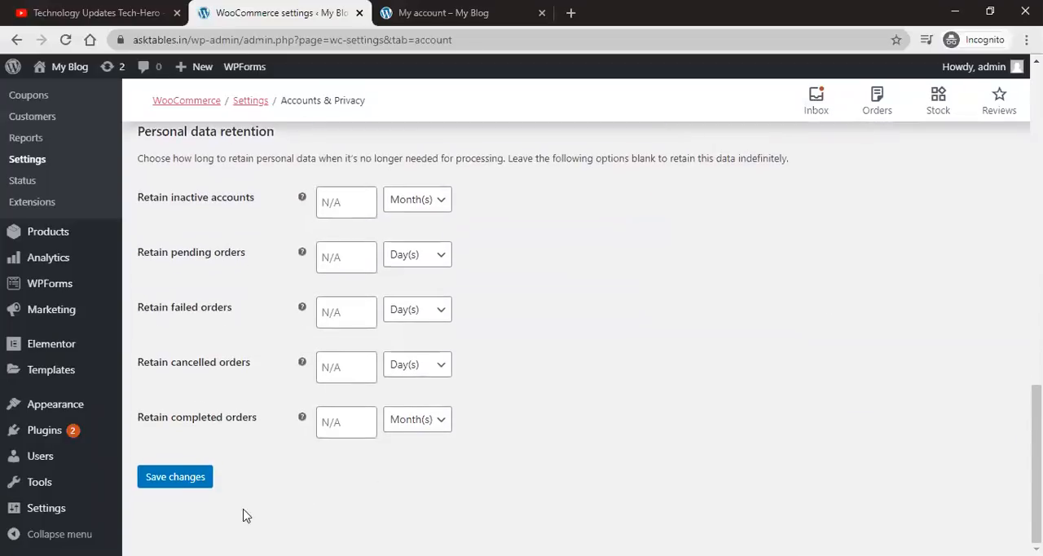
click(205, 483)
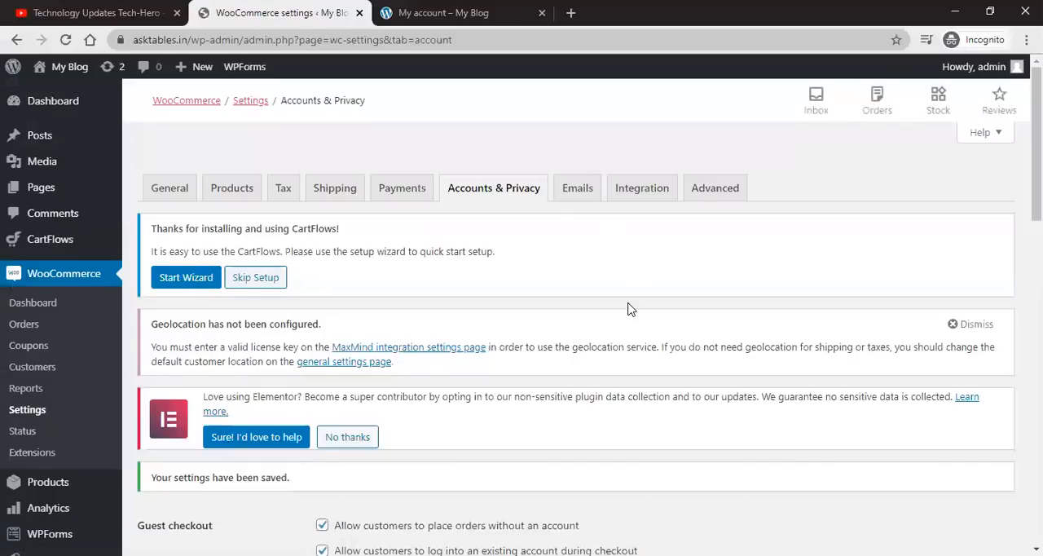
Step: Open the Emails settings tab and review the list of email notifications
scroll(628, 309, down, 8)
scroll(627, 309, up, 2)
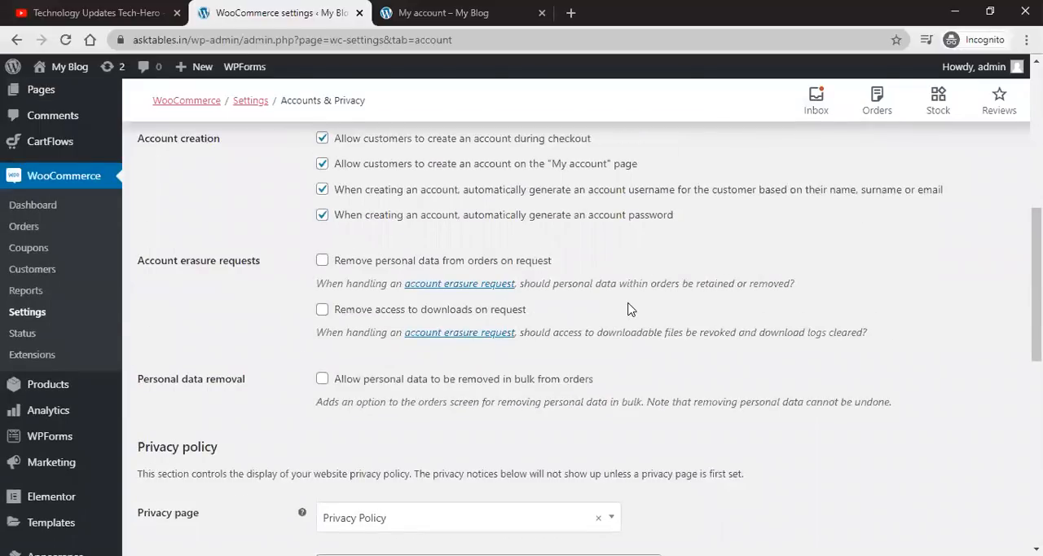
scroll(654, 307, down, 6)
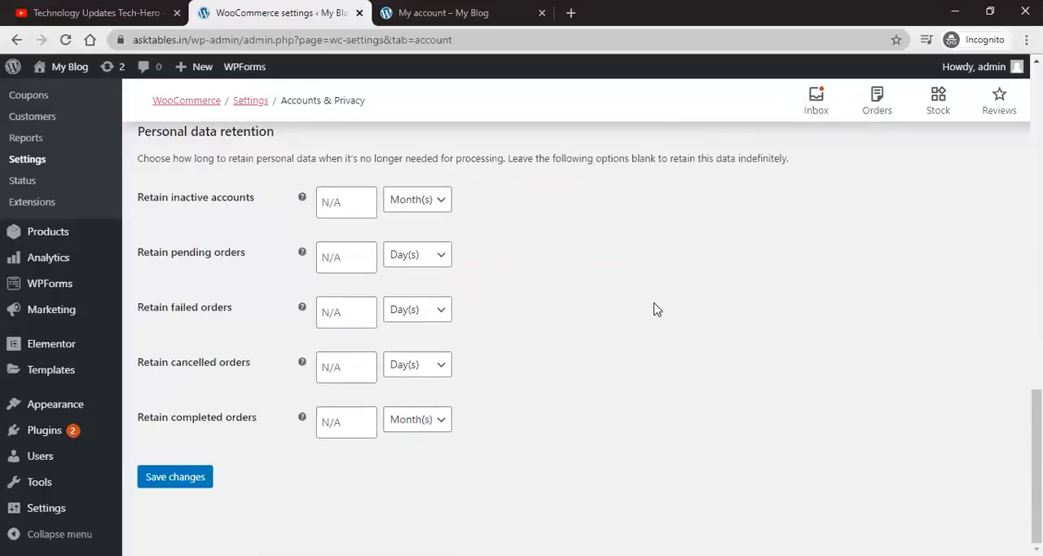
scroll(654, 308, up, 15)
scroll(654, 307, up, 2)
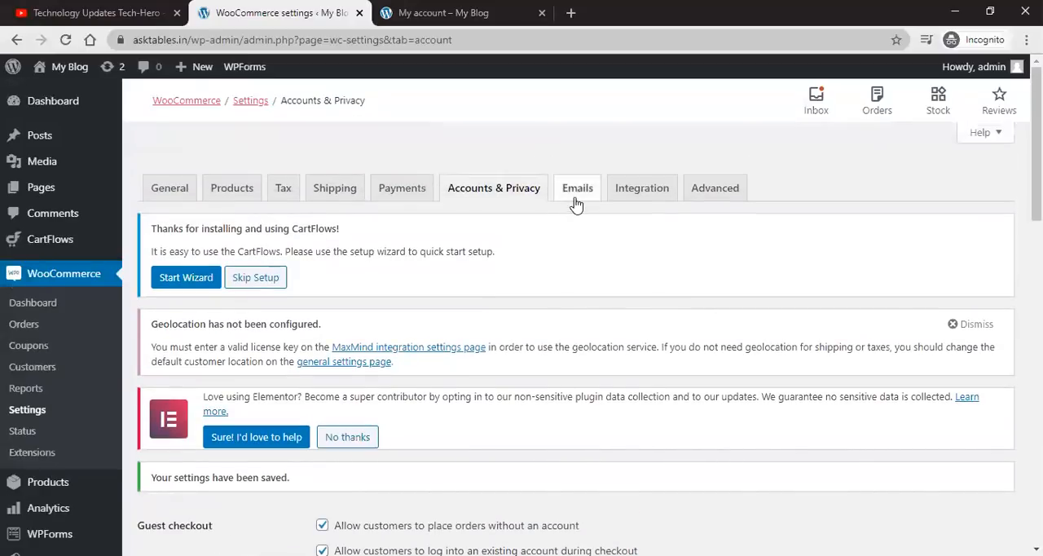
click(573, 196)
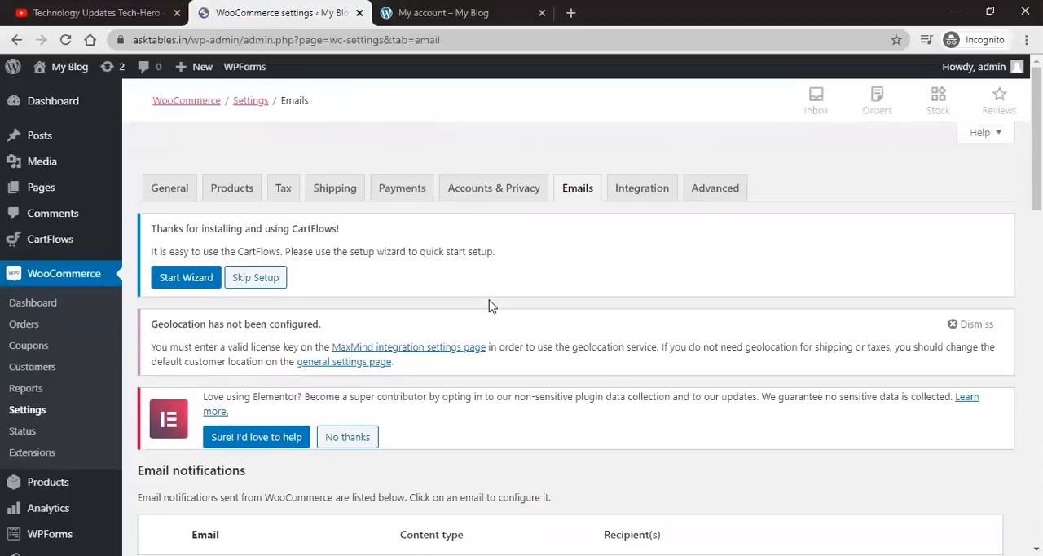
scroll(488, 305, down, 5)
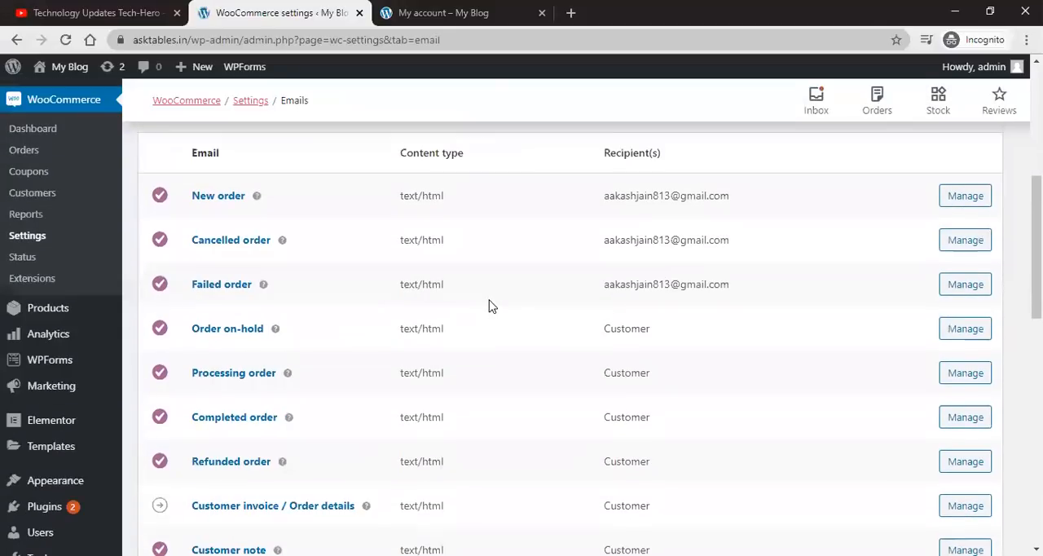
scroll(489, 306, up, 1)
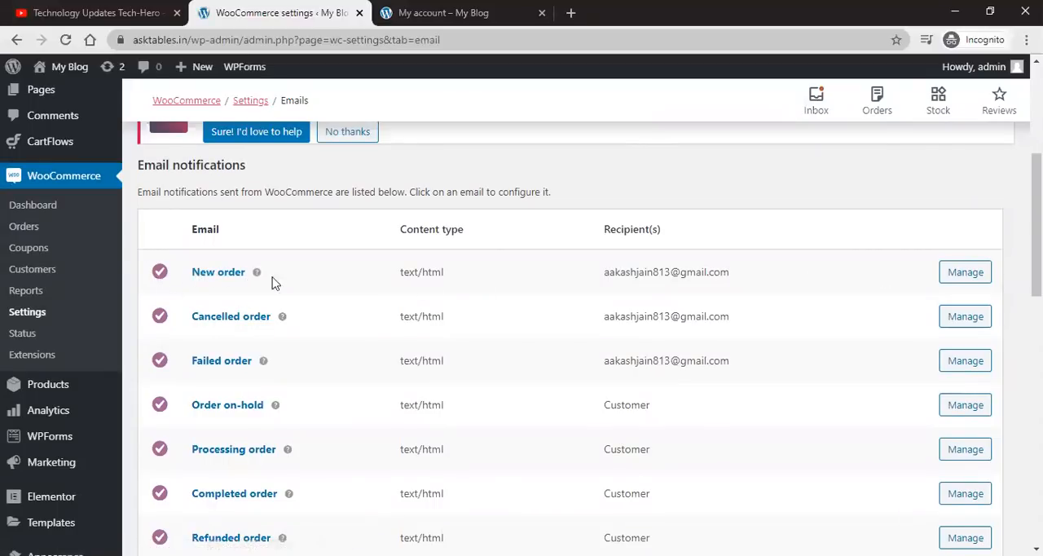
Step: Open the New order email settings and examine its recipient, subject, heading and additional content fields
click(963, 274)
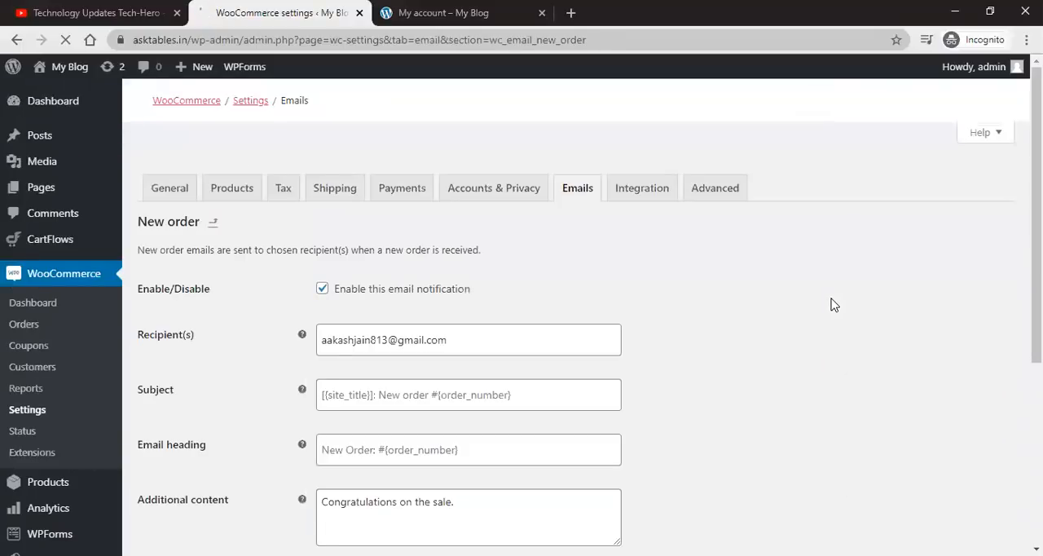
scroll(831, 303, down, 2)
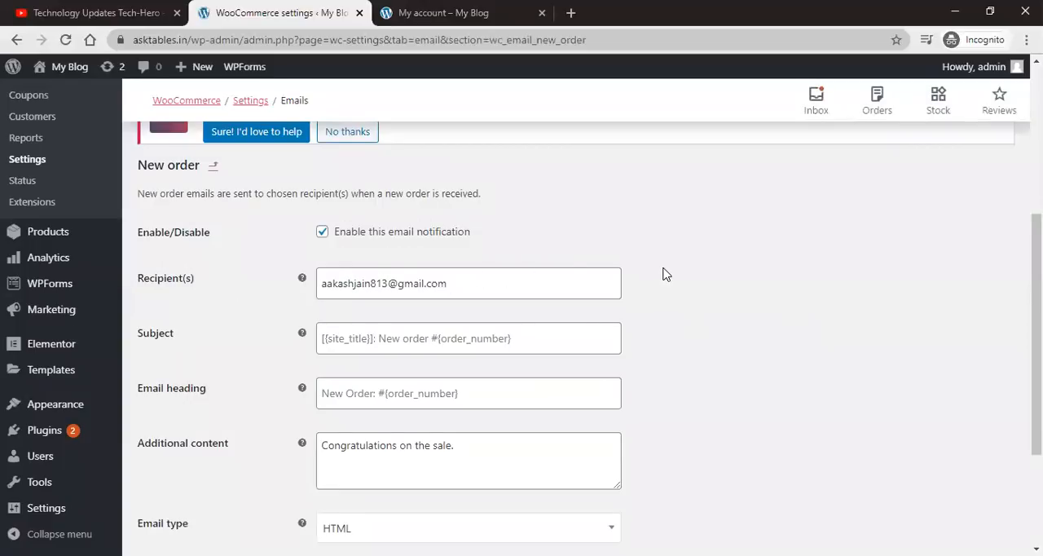
scroll(663, 273, down, 1)
triple_click(501, 221)
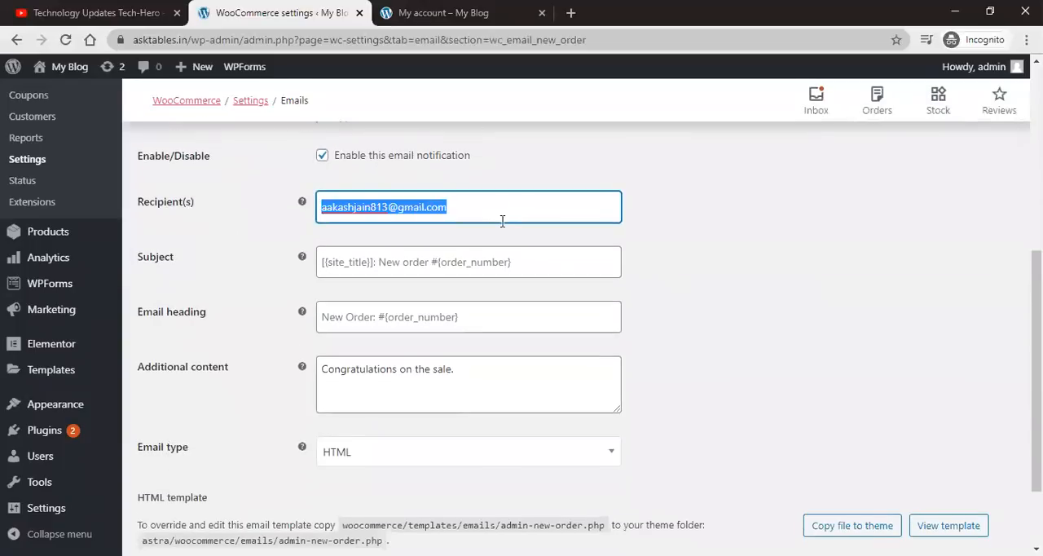
click(503, 266)
click(502, 317)
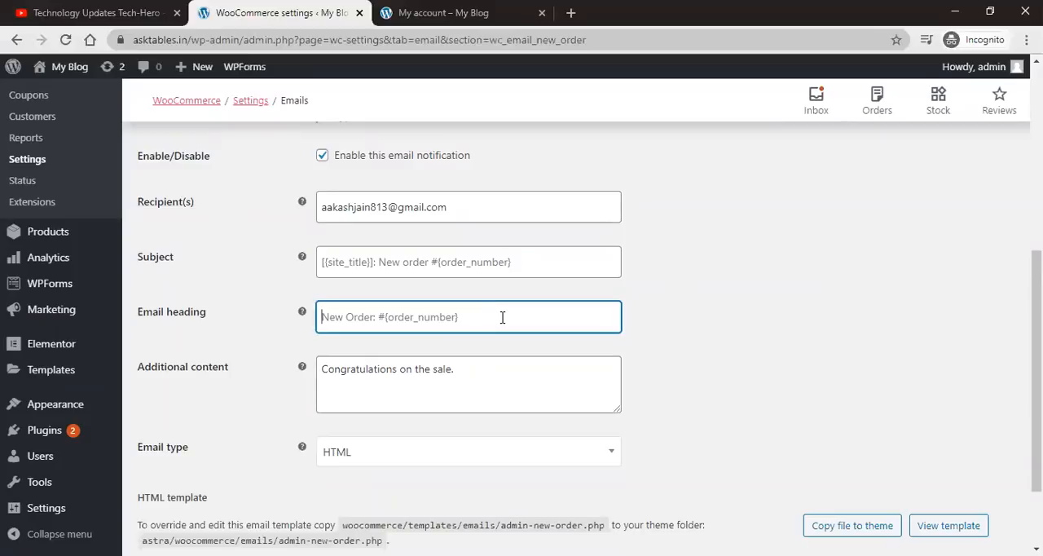
click(495, 388)
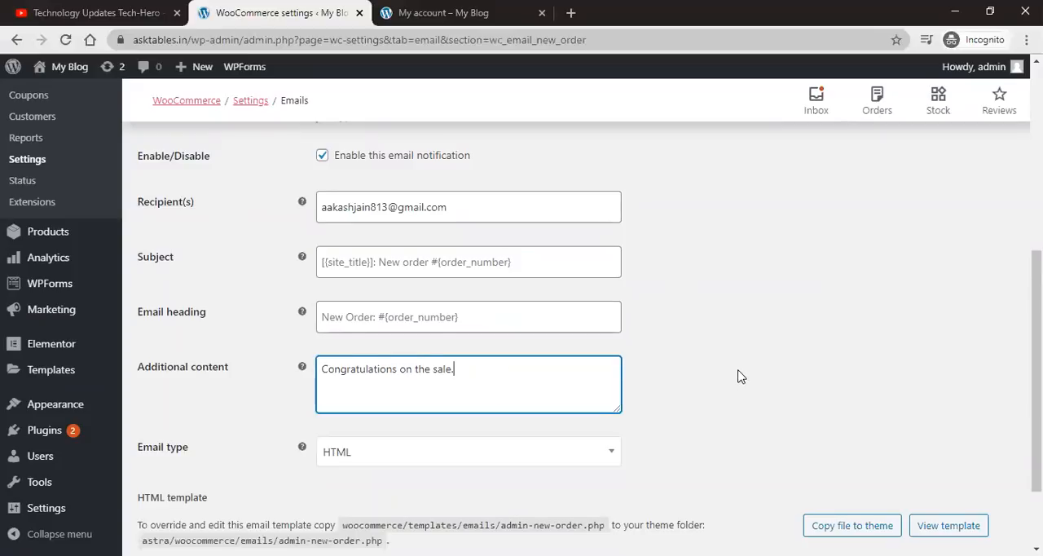
scroll(739, 374, down, 1)
scroll(740, 375, up, 5)
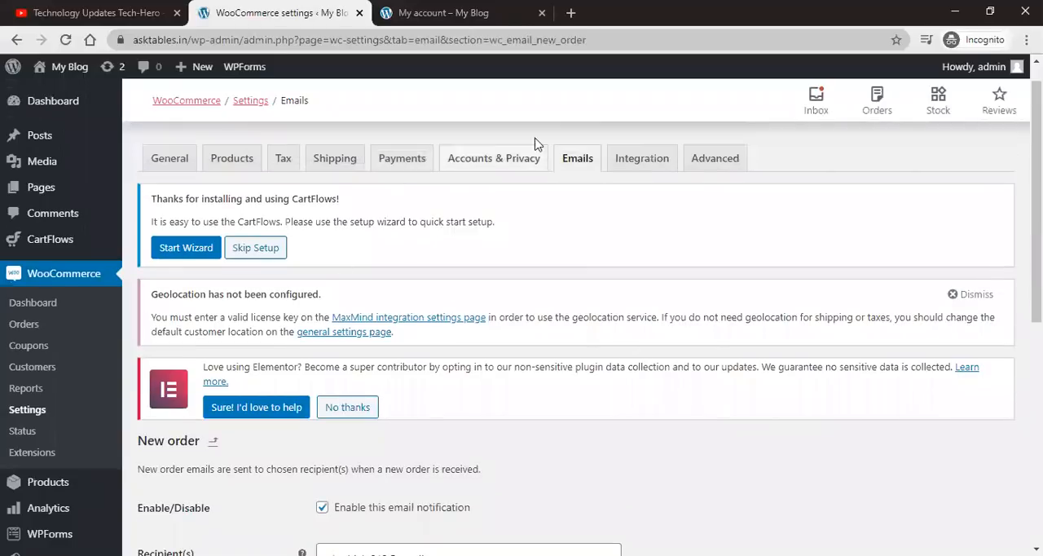
Step: Return to the email notifications list and review the email sender options and email template settings
click(578, 160)
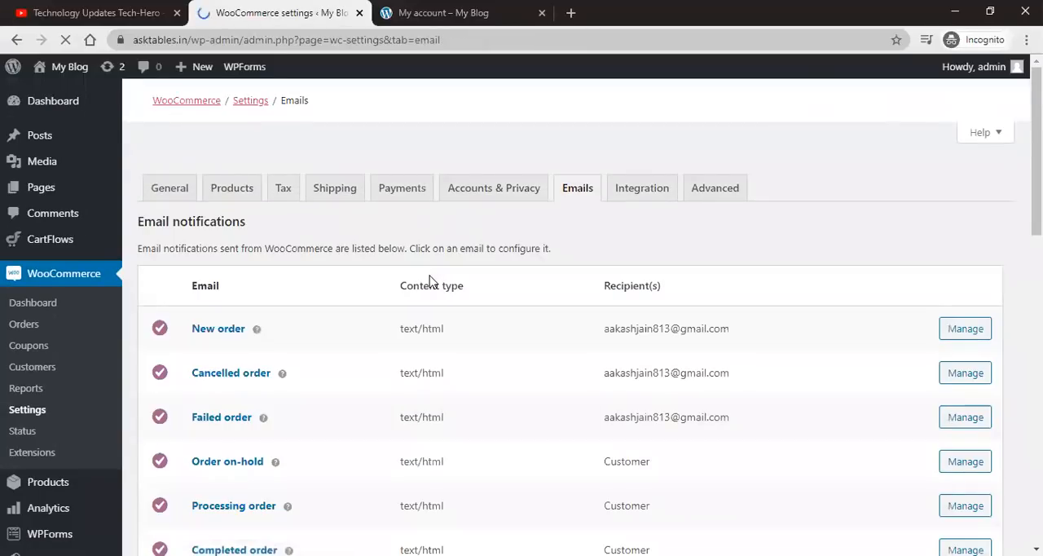
scroll(342, 306, down, 4)
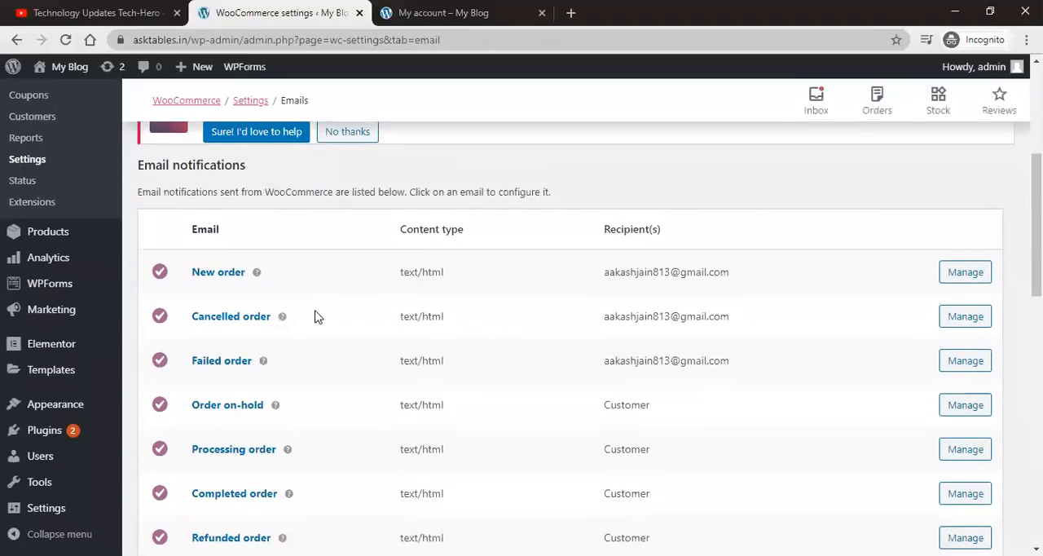
scroll(318, 316, down, 1)
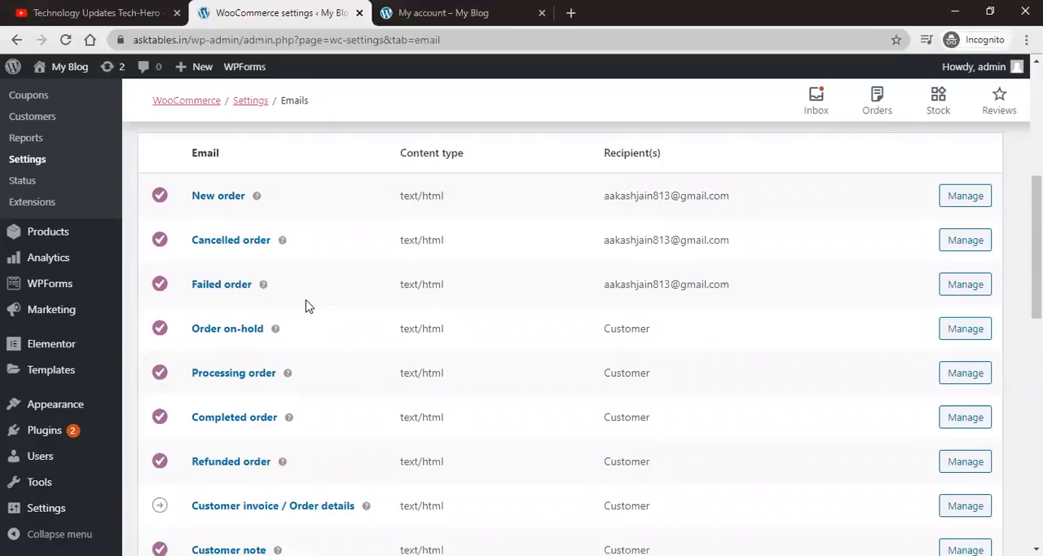
scroll(305, 305, down, 5)
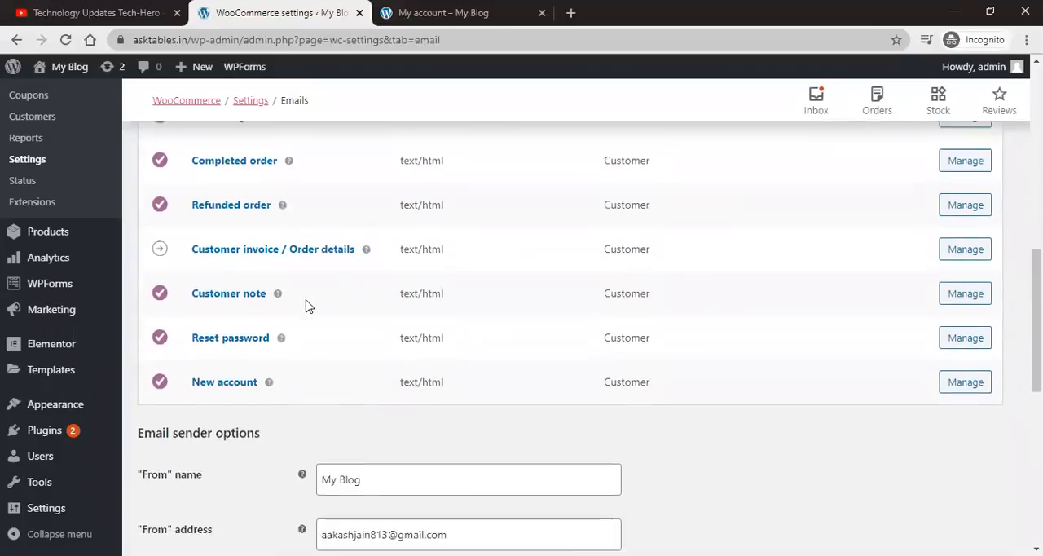
scroll(305, 306, down, 3)
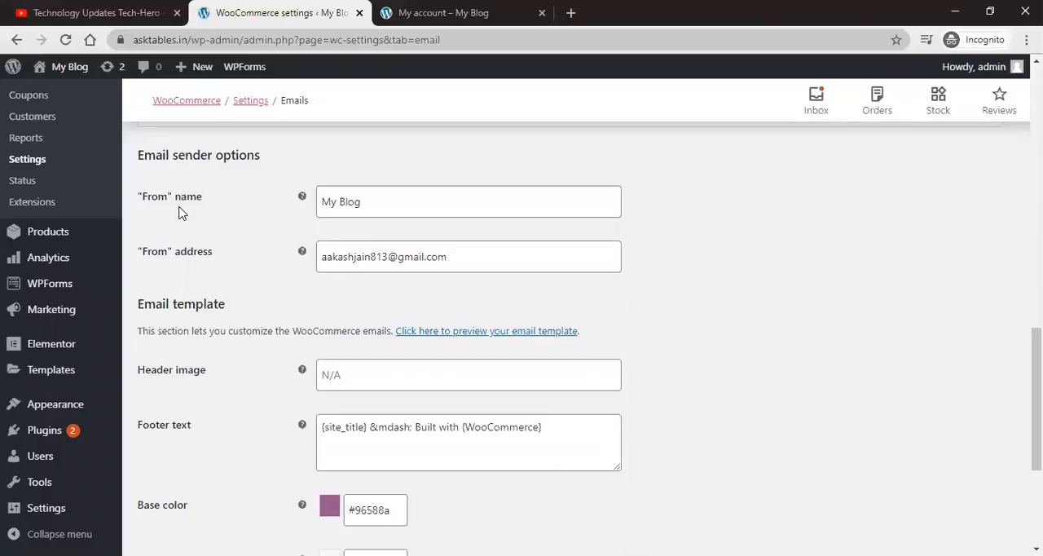
triple_click(185, 155)
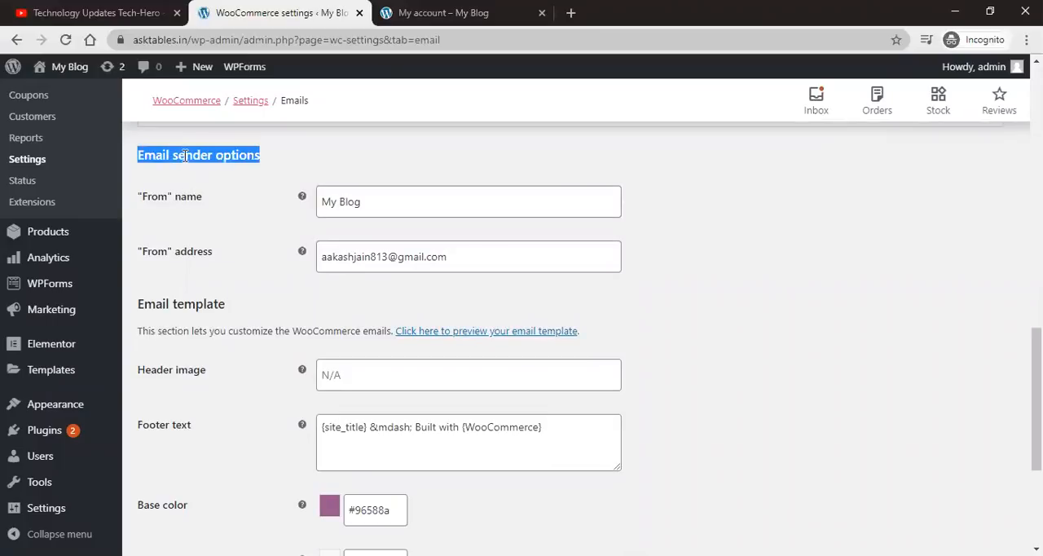
triple_click(351, 205)
double_click(371, 256)
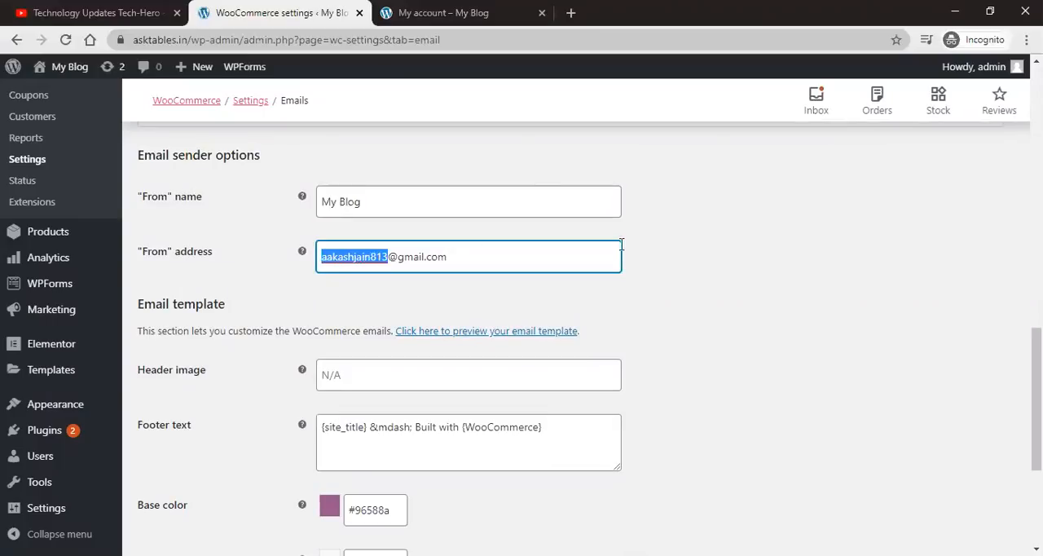
scroll(628, 248, down, 5)
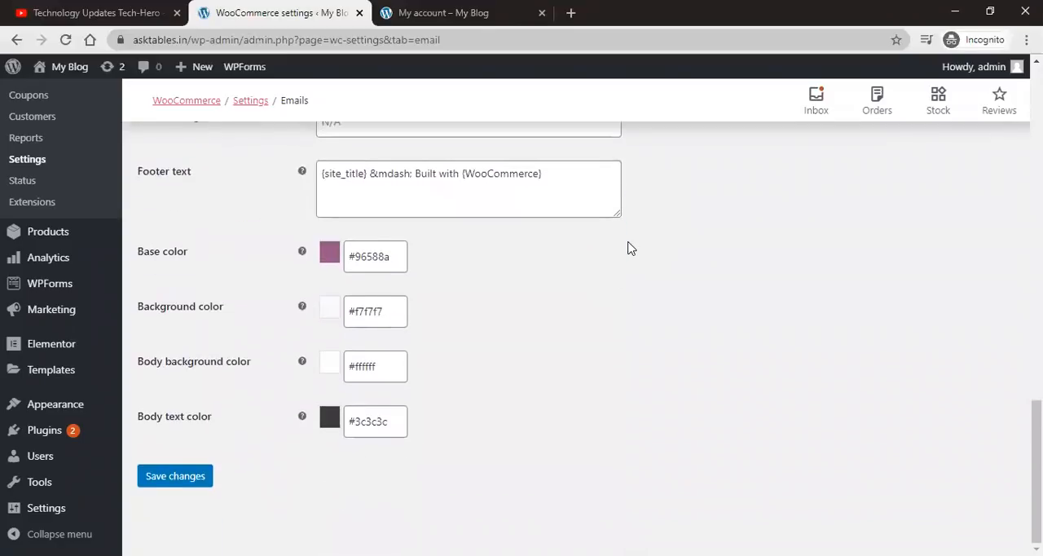
scroll(488, 413, up, 15)
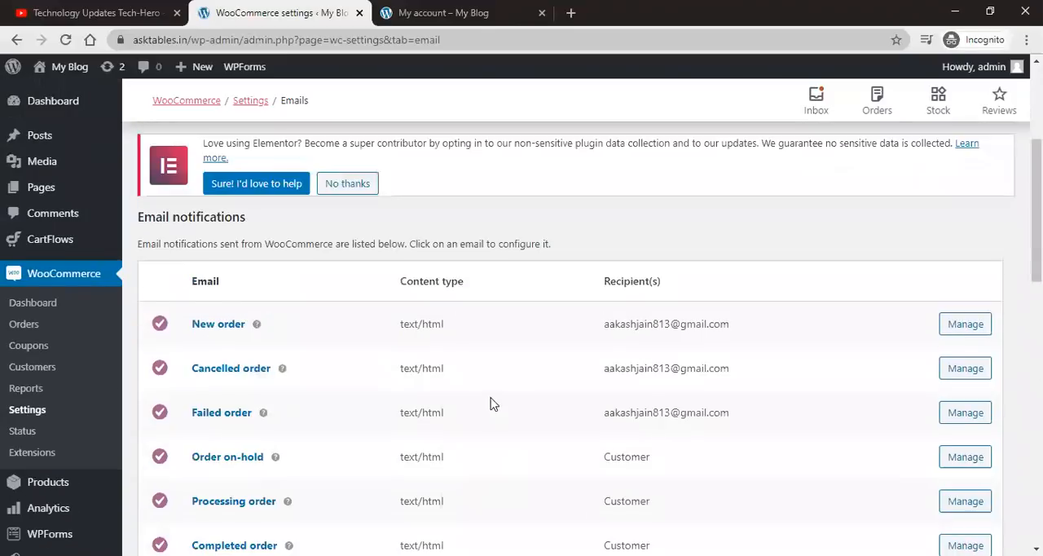
Step: Open the Integration tab and review the MaxMind Geolocation license key and database path settings
click(646, 189)
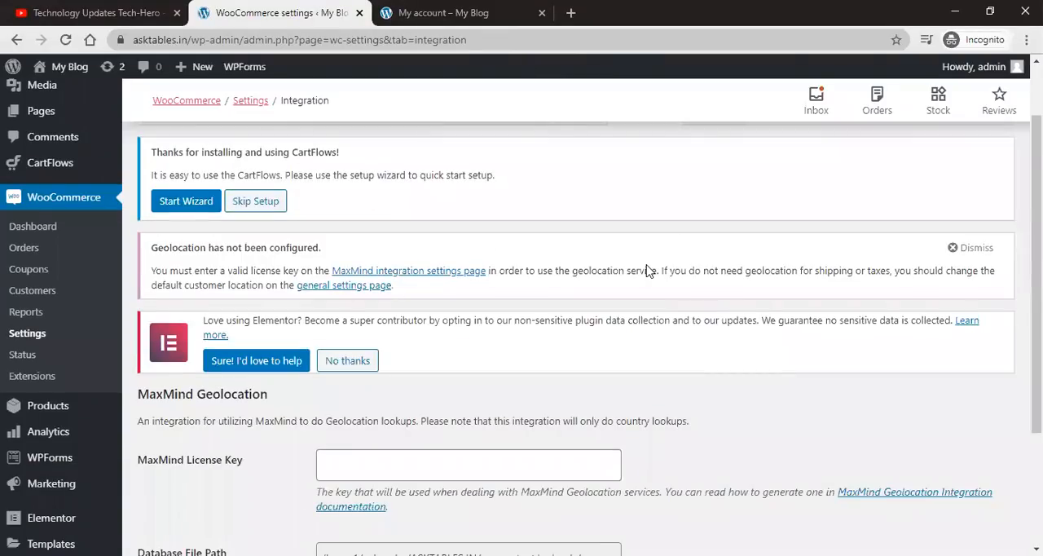
scroll(647, 270, down, 2)
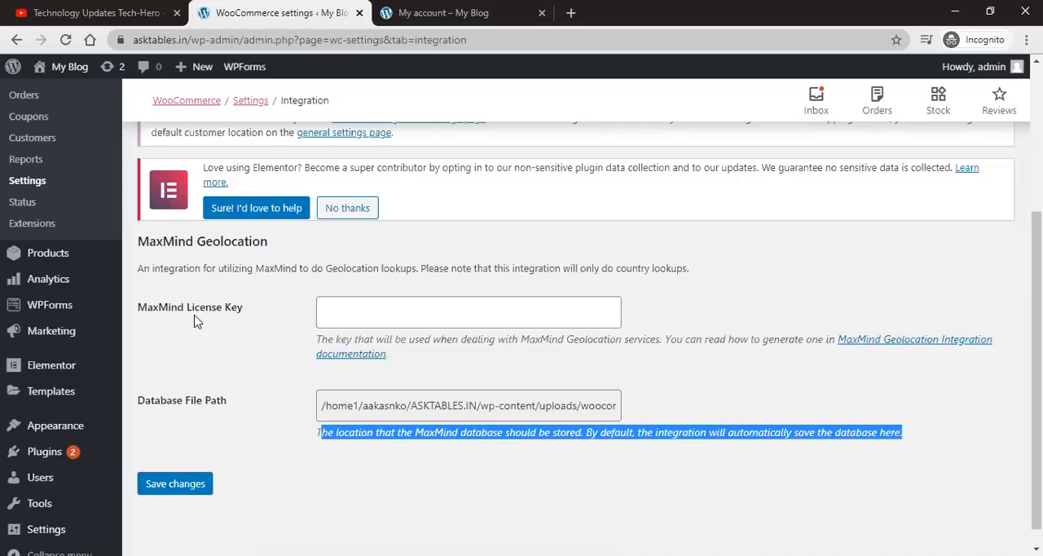
scroll(288, 326, up, 1)
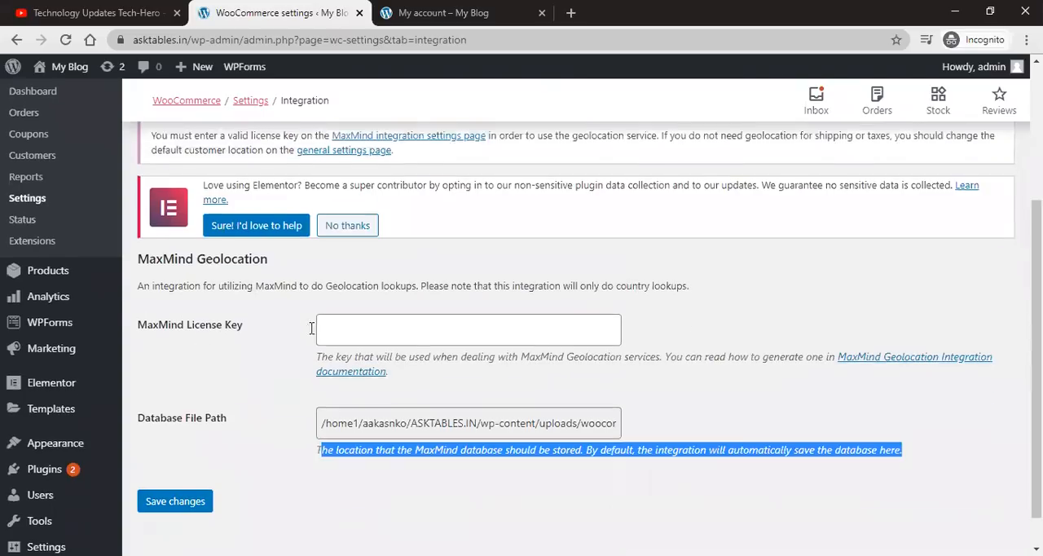
scroll(310, 337, down, 1)
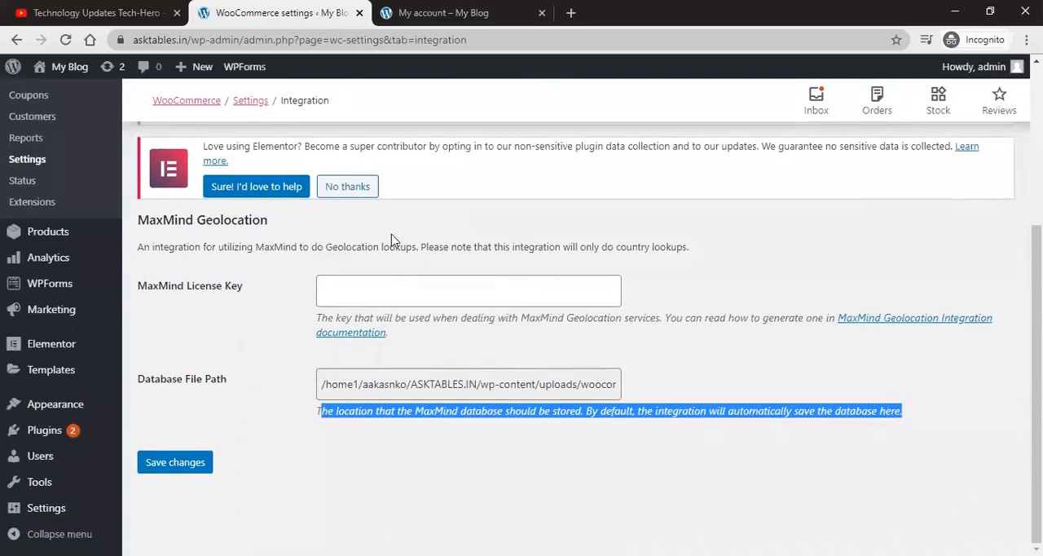
scroll(532, 366, up, 2)
scroll(533, 365, down, 2)
drag(715, 389, 711, 383)
scroll(693, 373, up, 3)
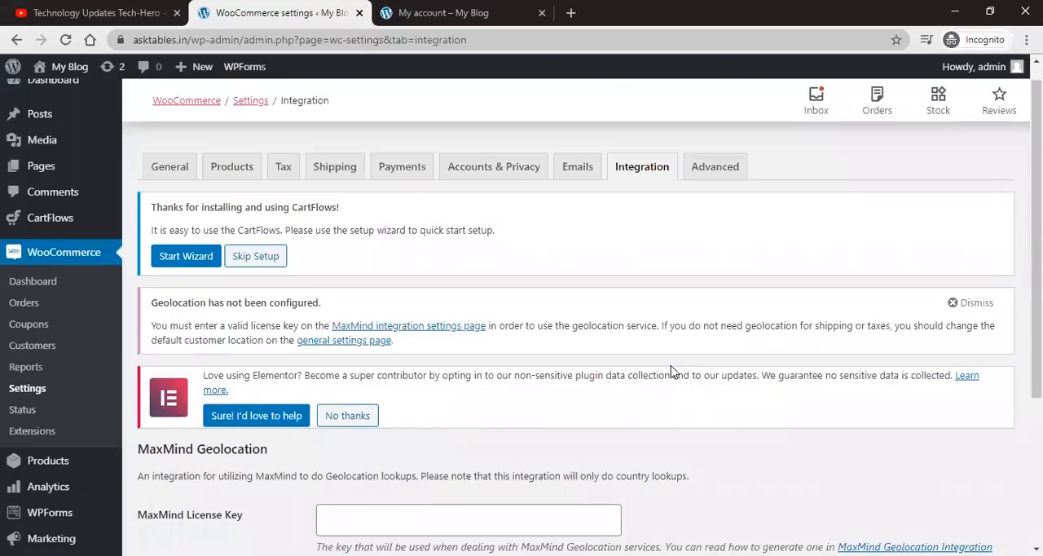
Step: Open the Advanced tab and review the cart and checkout page assignments in Page setup
click(717, 168)
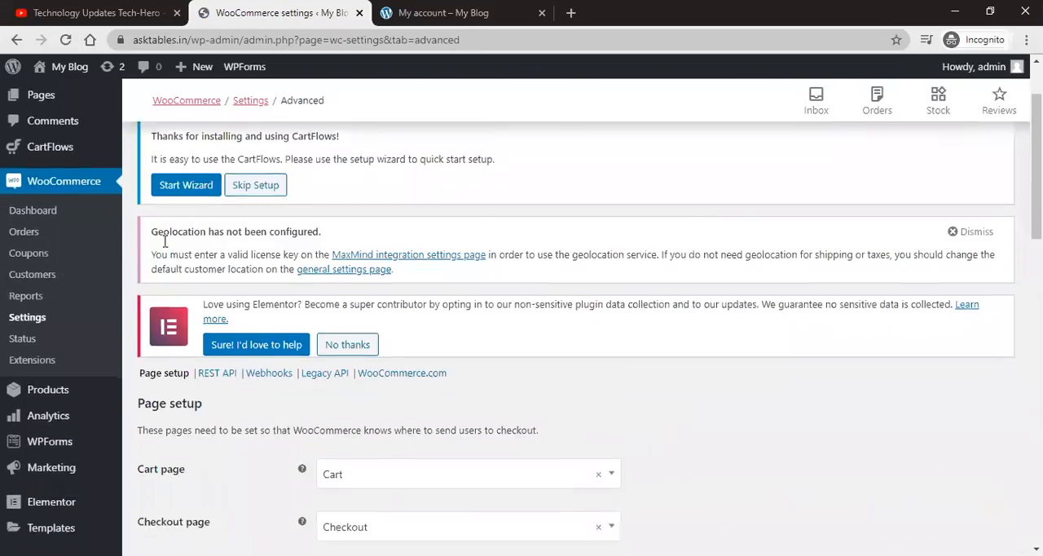
scroll(263, 187, down, 5)
click(399, 181)
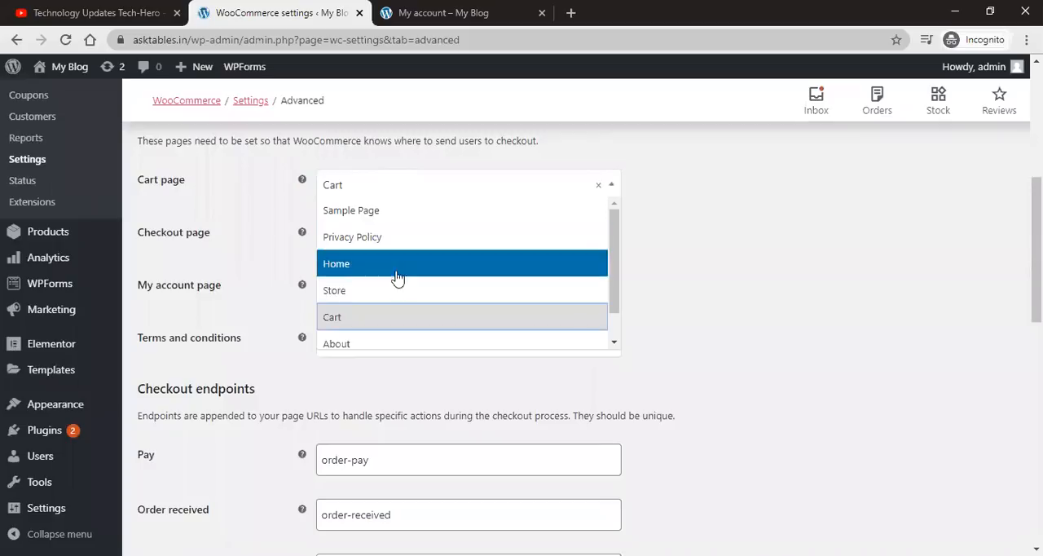
click(383, 311)
click(384, 243)
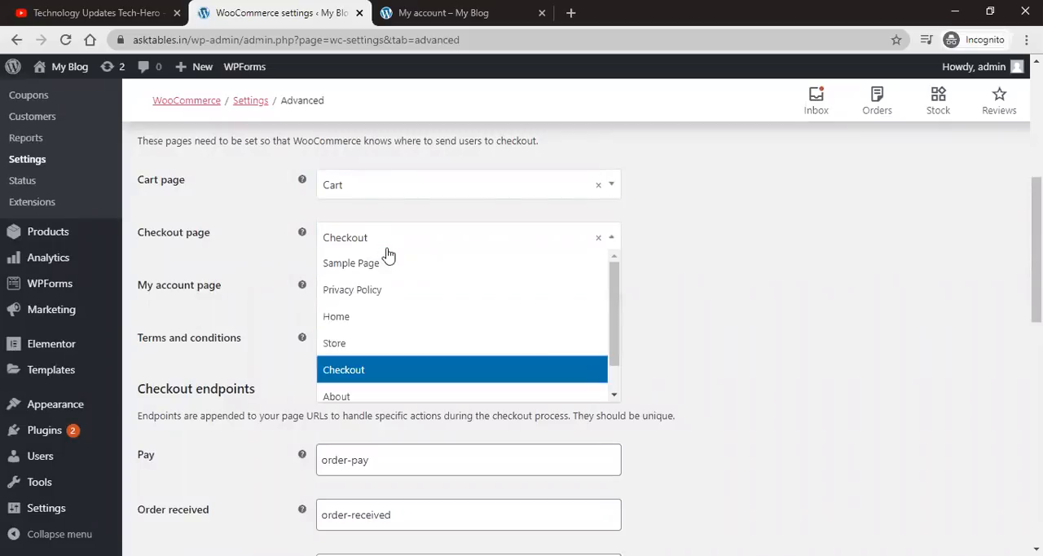
click(343, 376)
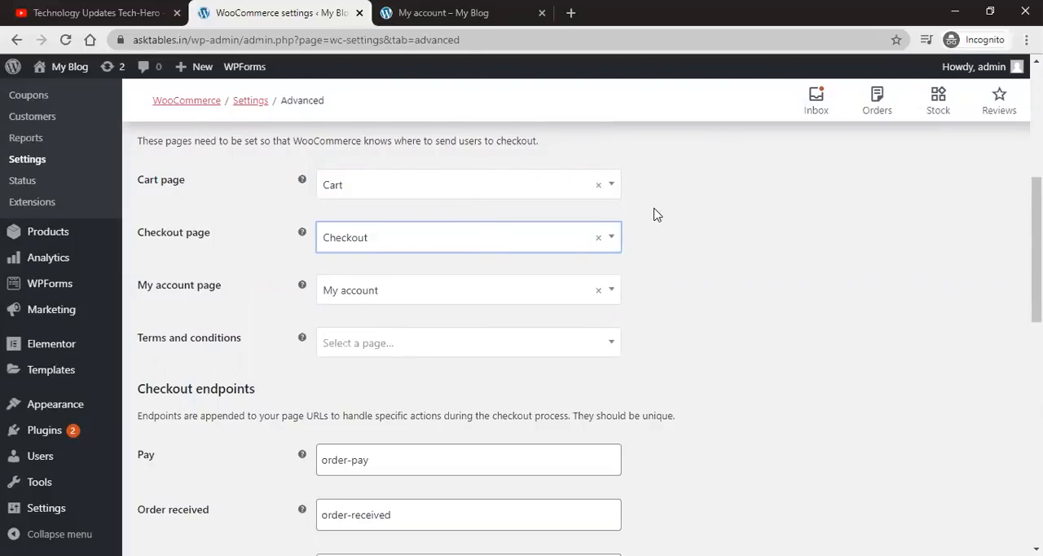
click(334, 185)
click(333, 185)
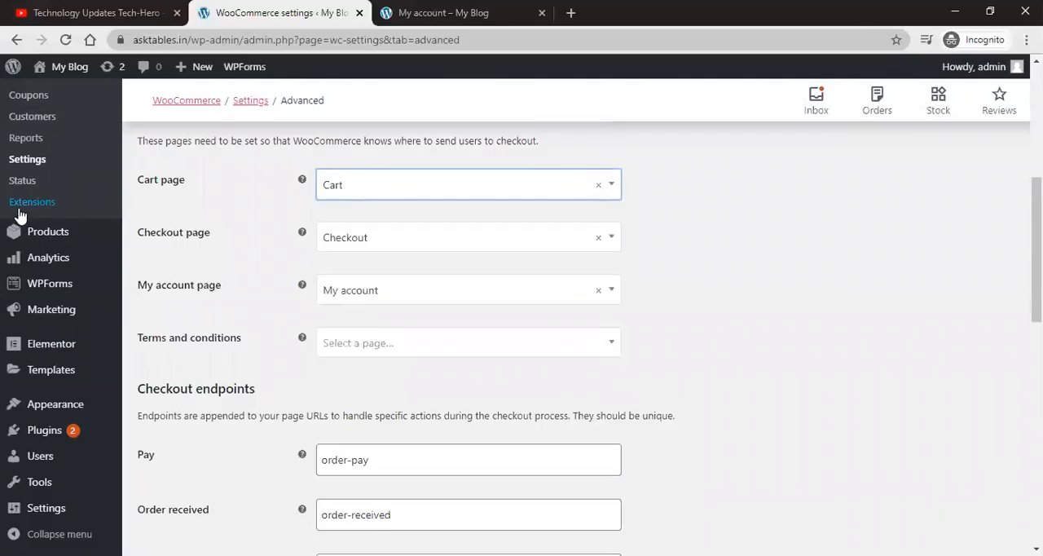
scroll(32, 211, up, 3)
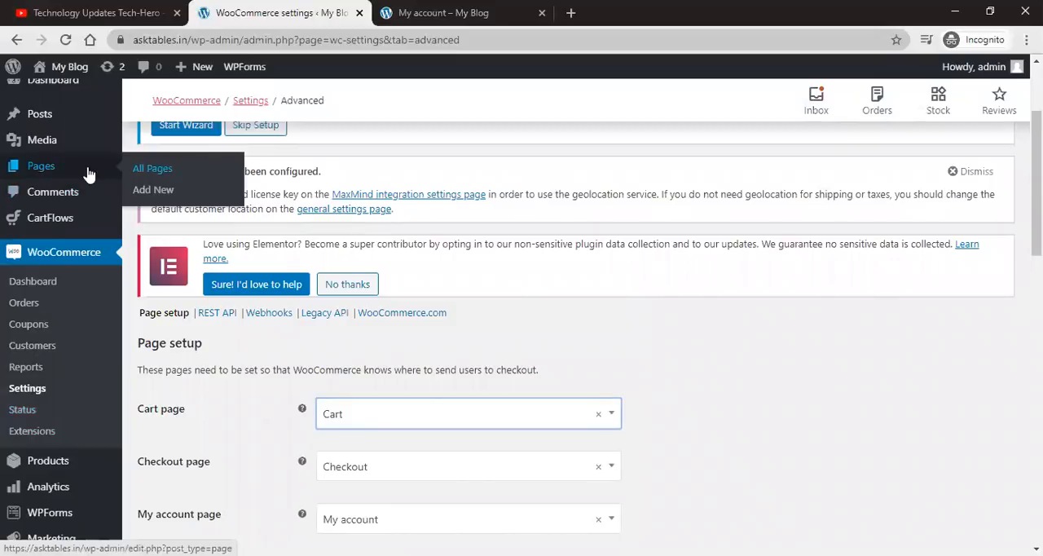
Step: Open the list of all pages and review the pages WooCommerce uses
click(62, 174)
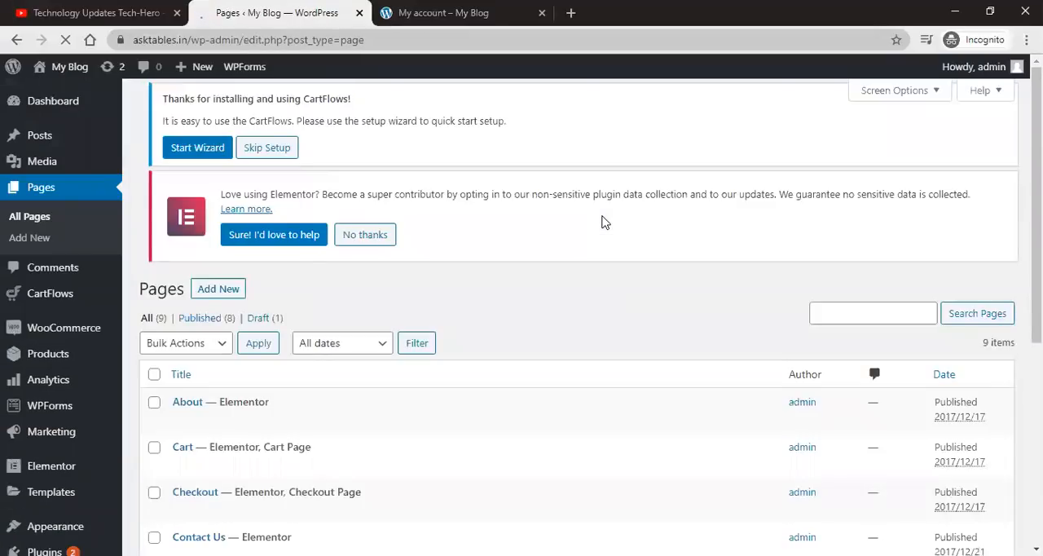
scroll(600, 220, down, 2)
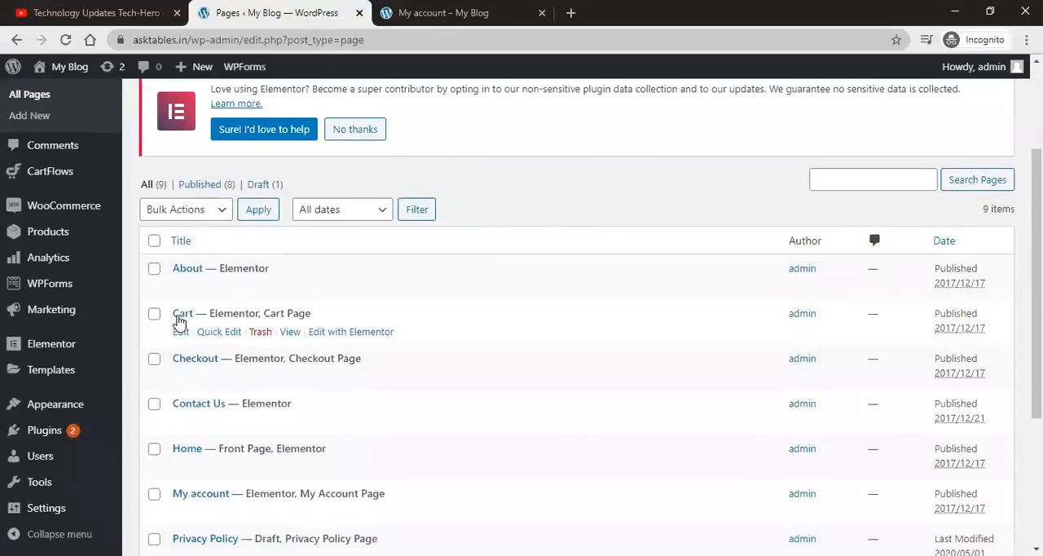
scroll(199, 358, down, 1)
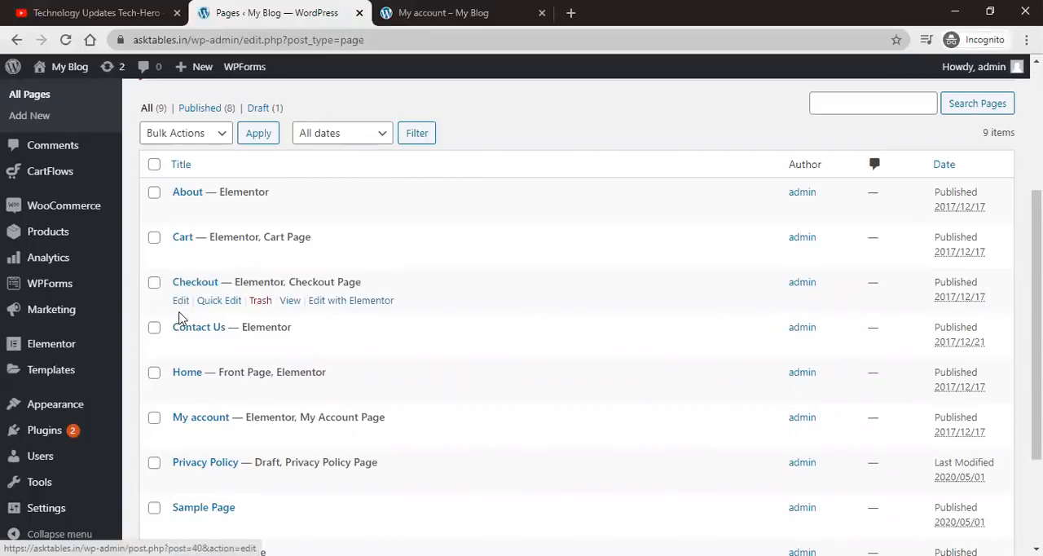
scroll(182, 323, down, 2)
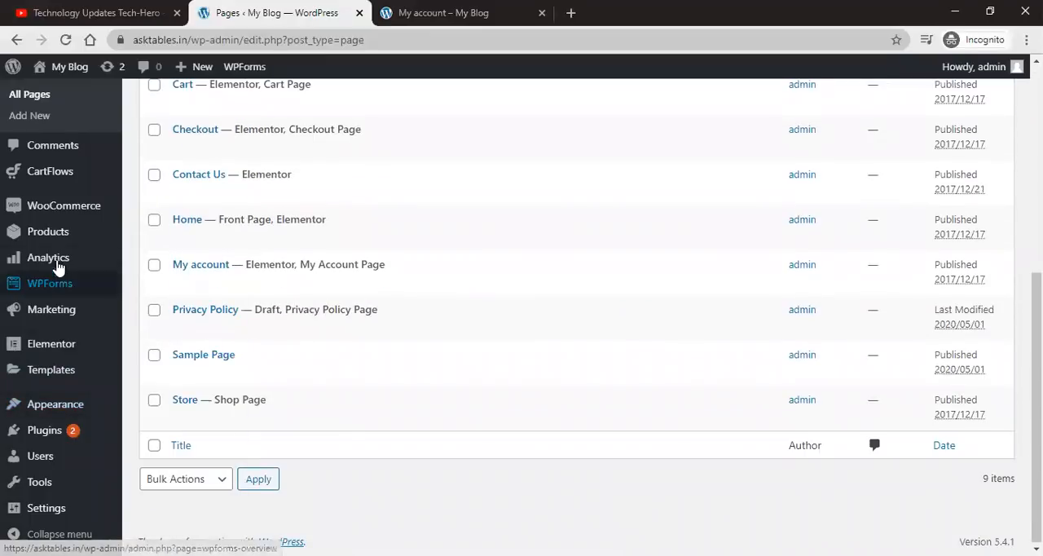
Step: Return to the WooCommerce Advanced settings and look through the terms and conditions page options without choosing one
click(159, 207)
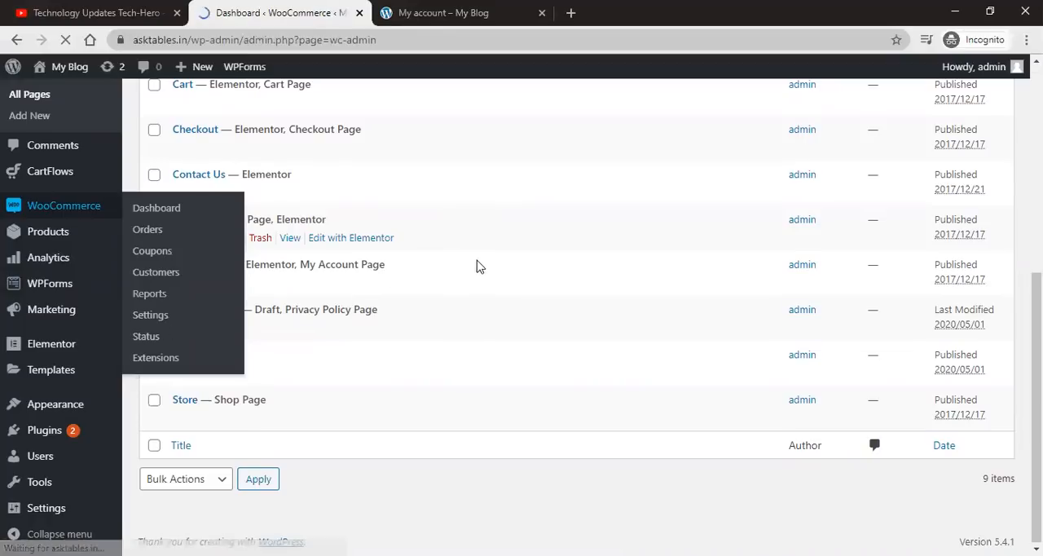
scroll(97, 270, down, 2)
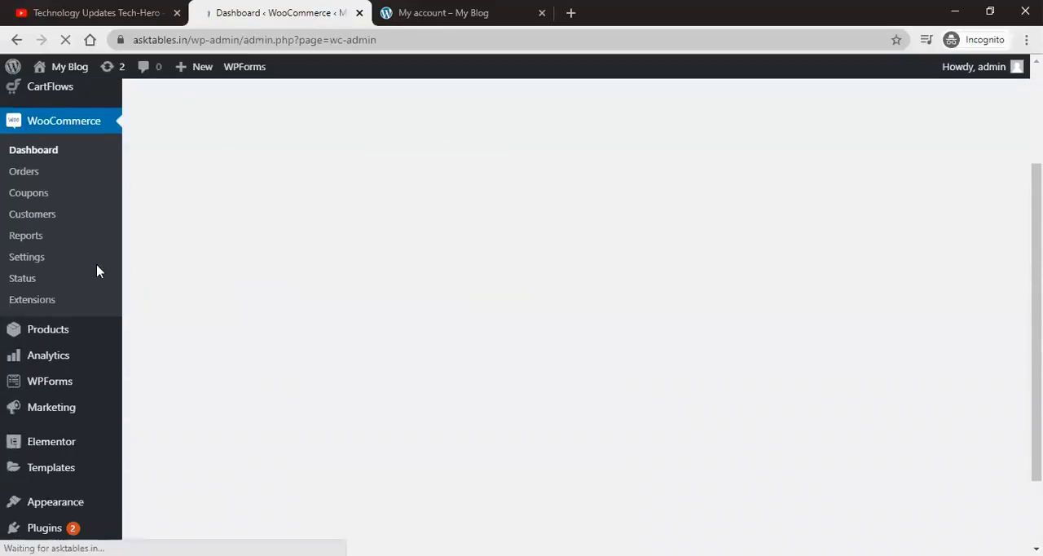
click(30, 258)
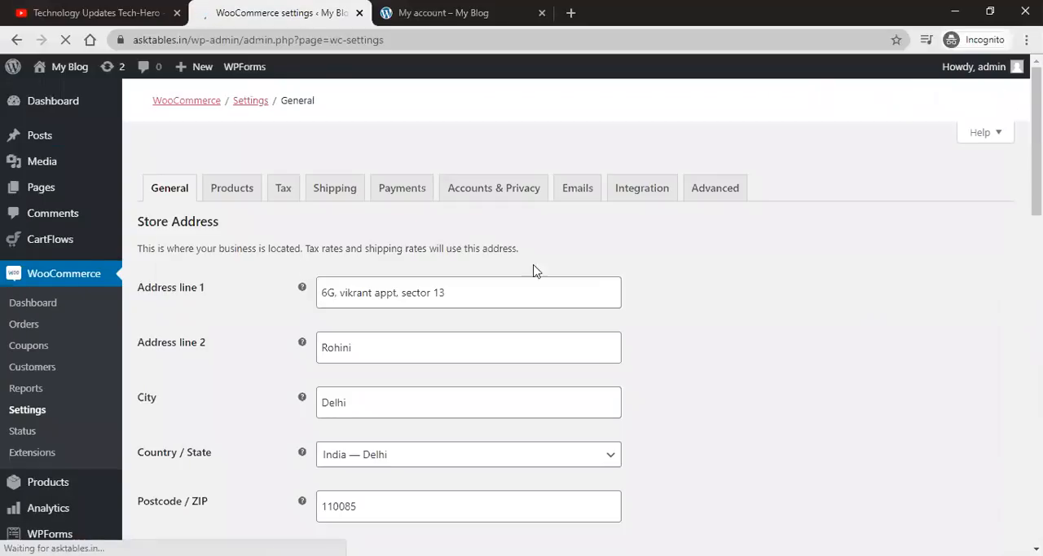
click(713, 192)
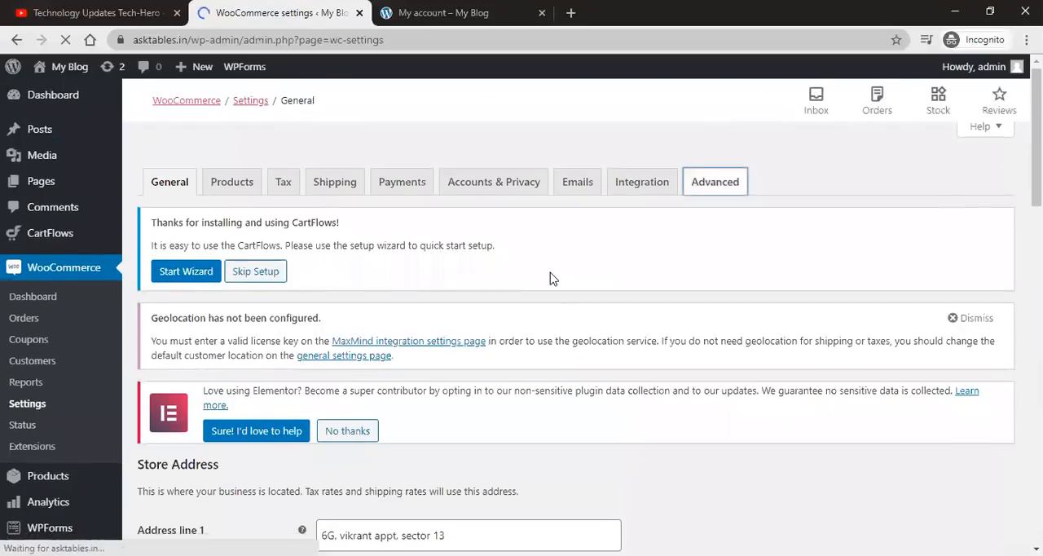
scroll(553, 278, down, 4)
scroll(635, 293, down, 1)
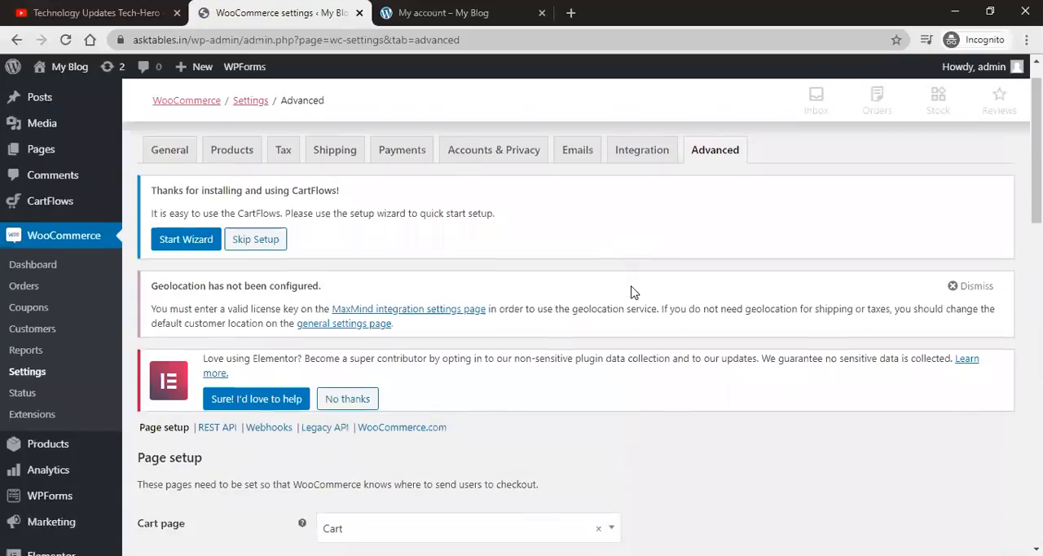
scroll(632, 292, down, 4)
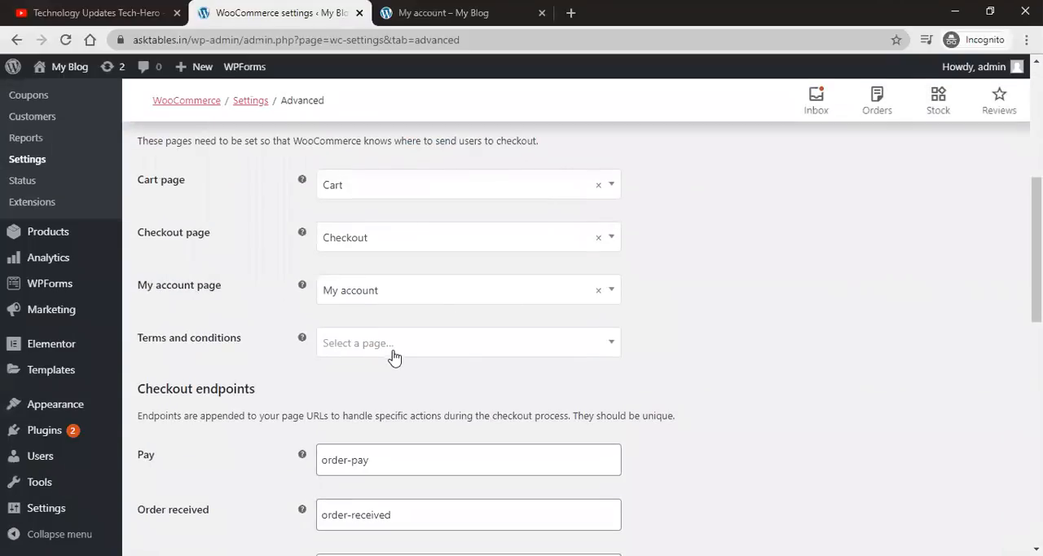
scroll(396, 353, down, 1)
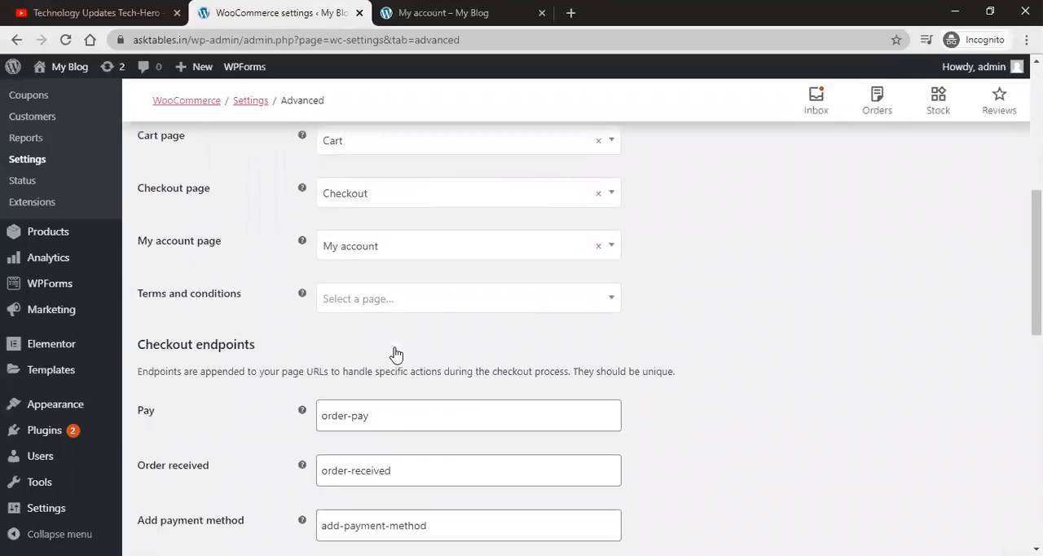
click(517, 195)
scroll(512, 270, down, 2)
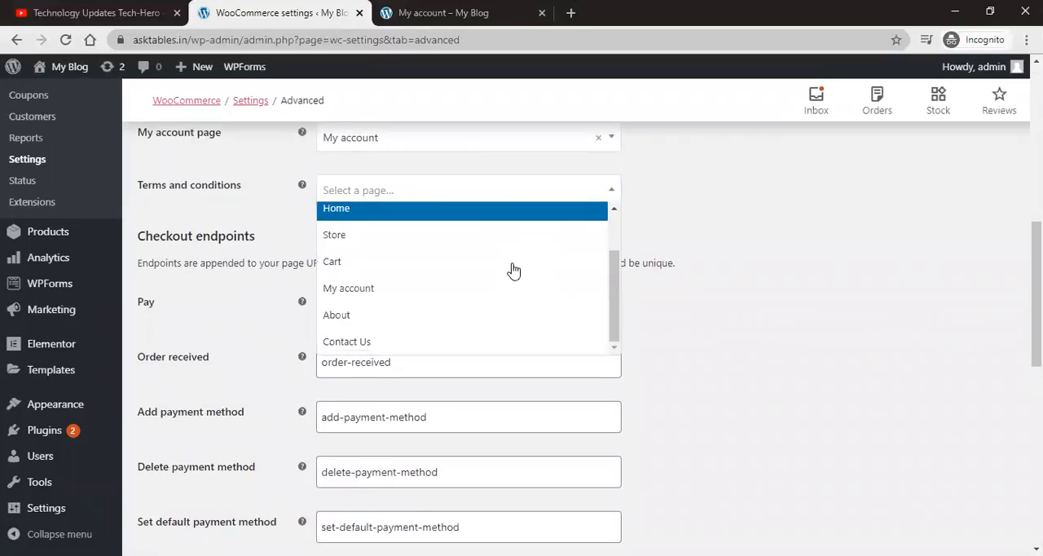
click(717, 280)
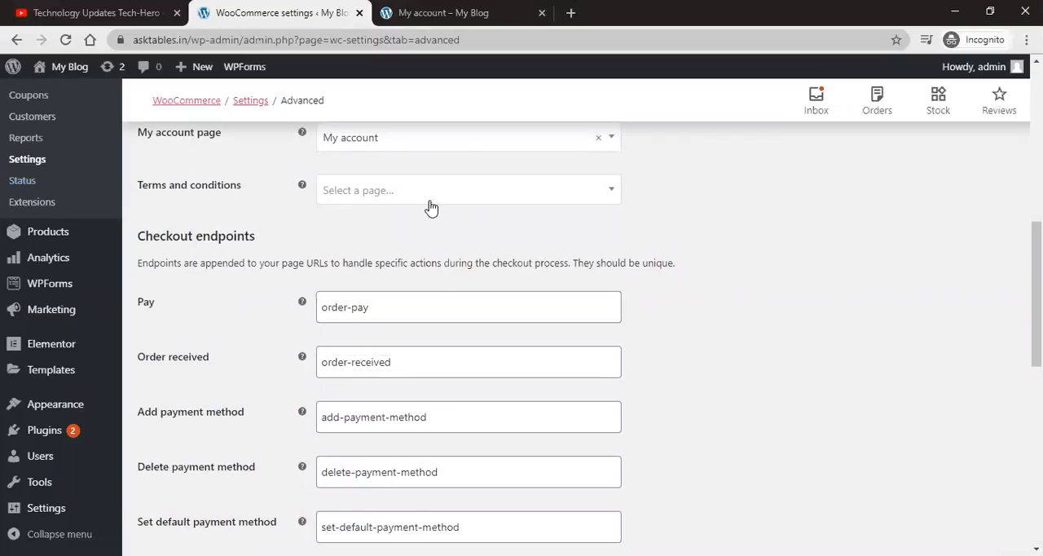
Step: Review the checkout and account endpoints and save the Advanced settings
scroll(309, 205, up, 1)
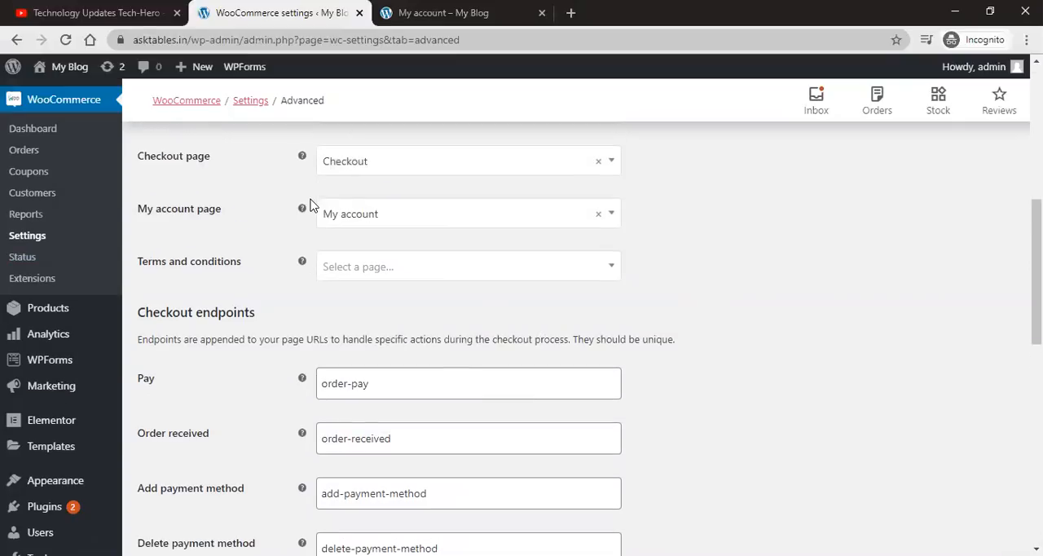
scroll(345, 216, up, 2)
scroll(604, 361, down, 1)
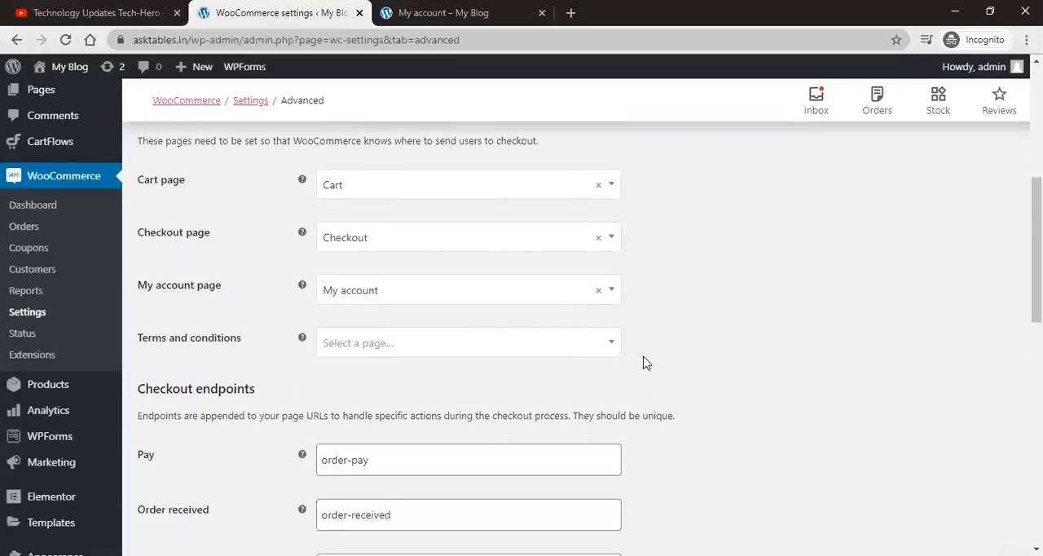
scroll(644, 361, down, 3)
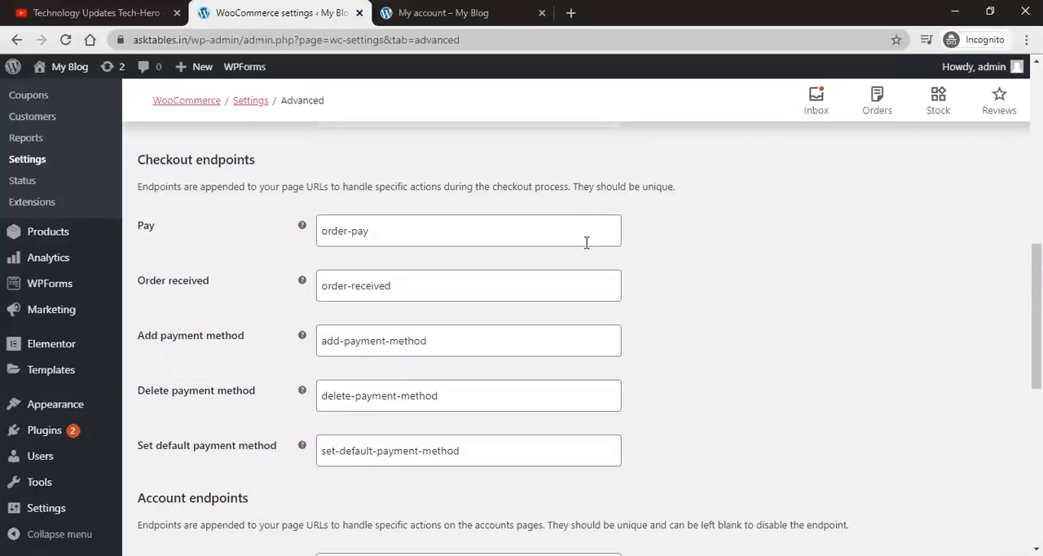
scroll(586, 242, down, 3)
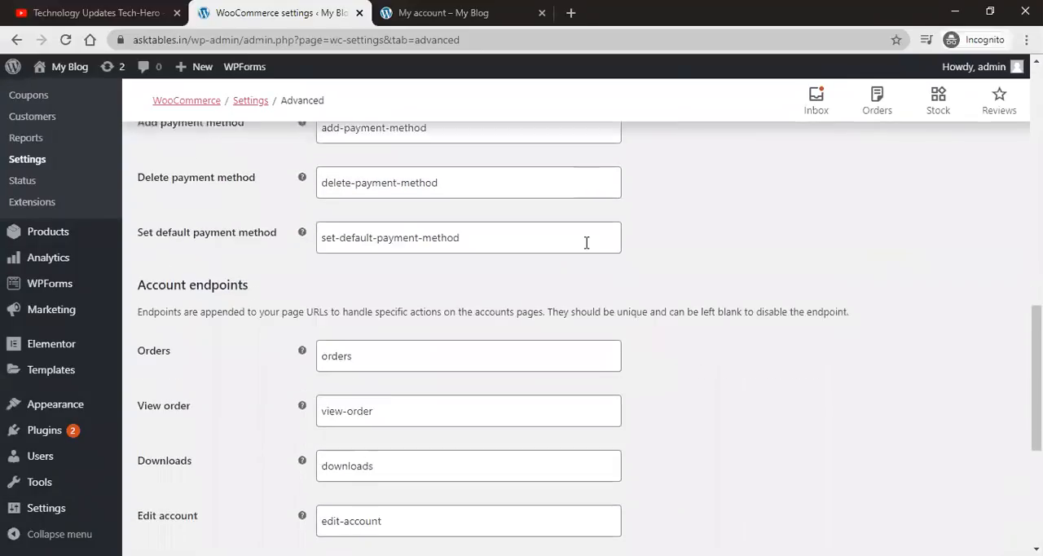
scroll(587, 250, up, 3)
scroll(586, 242, down, 3)
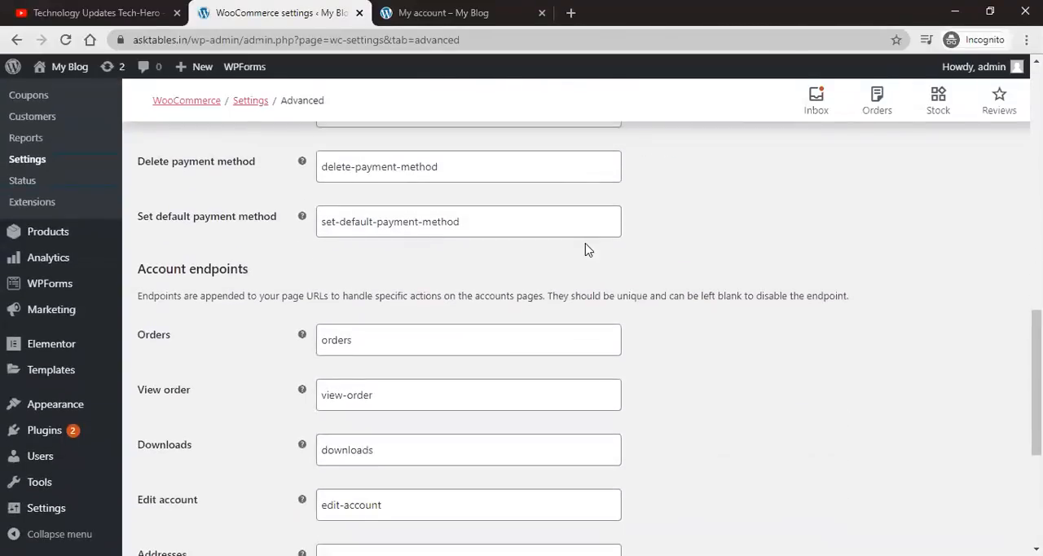
scroll(586, 249, down, 1)
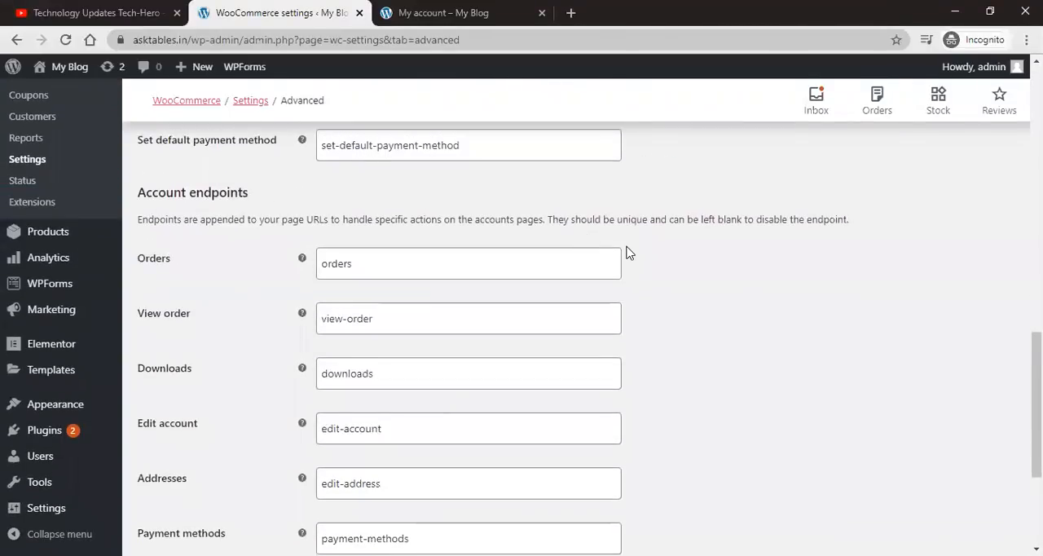
scroll(627, 253, down, 2)
scroll(627, 252, down, 1)
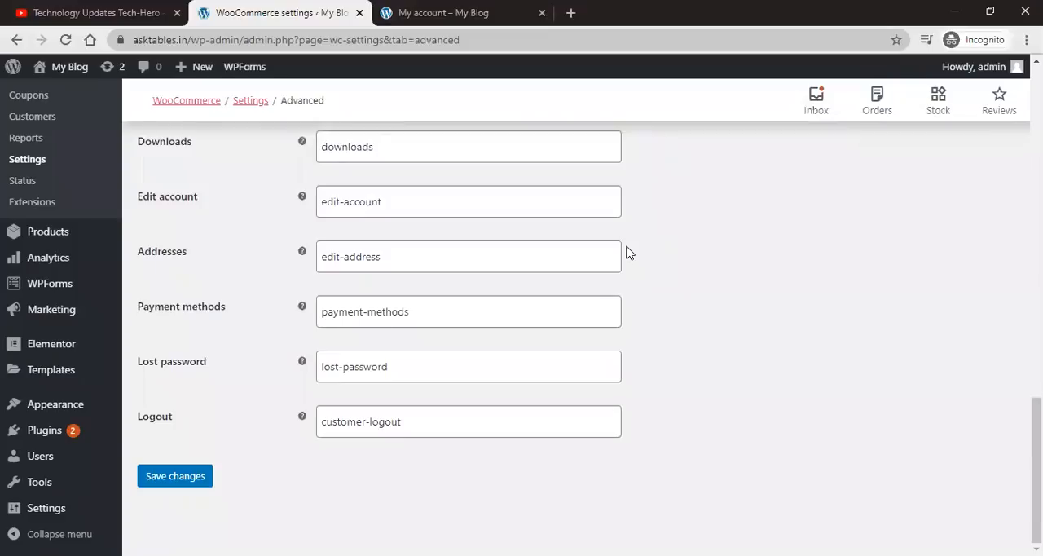
click(184, 481)
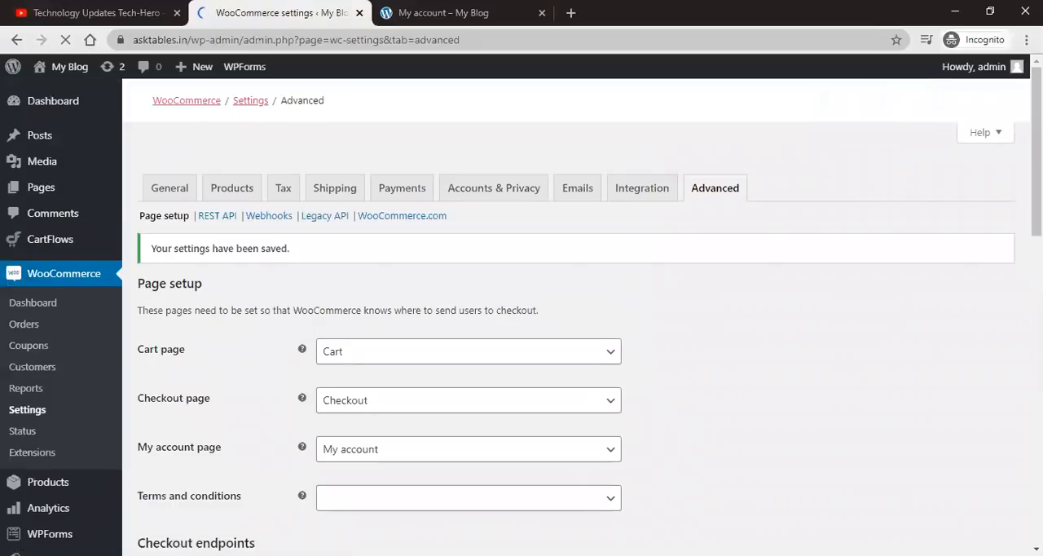
Step: Open the WooCommerce dashboard, set the date range to Last Week, and review the performance figures and charts
scroll(571, 326, down, 5)
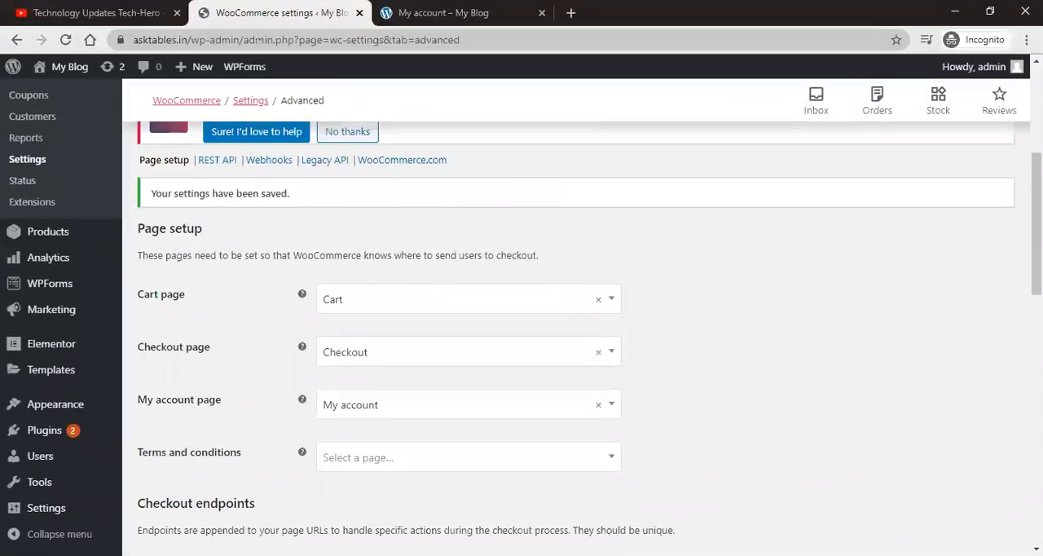
scroll(571, 326, down, 2)
scroll(570, 326, up, 4)
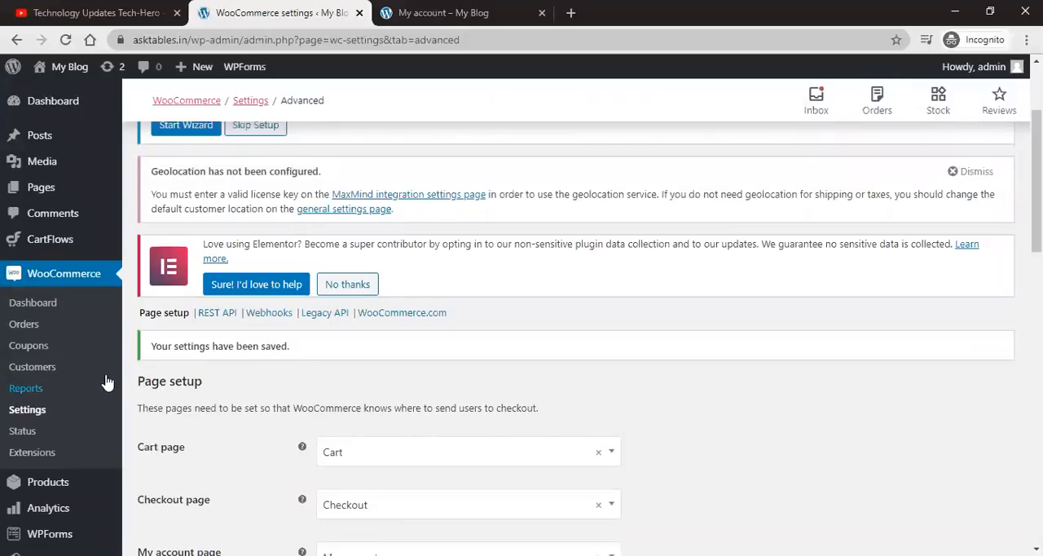
click(37, 309)
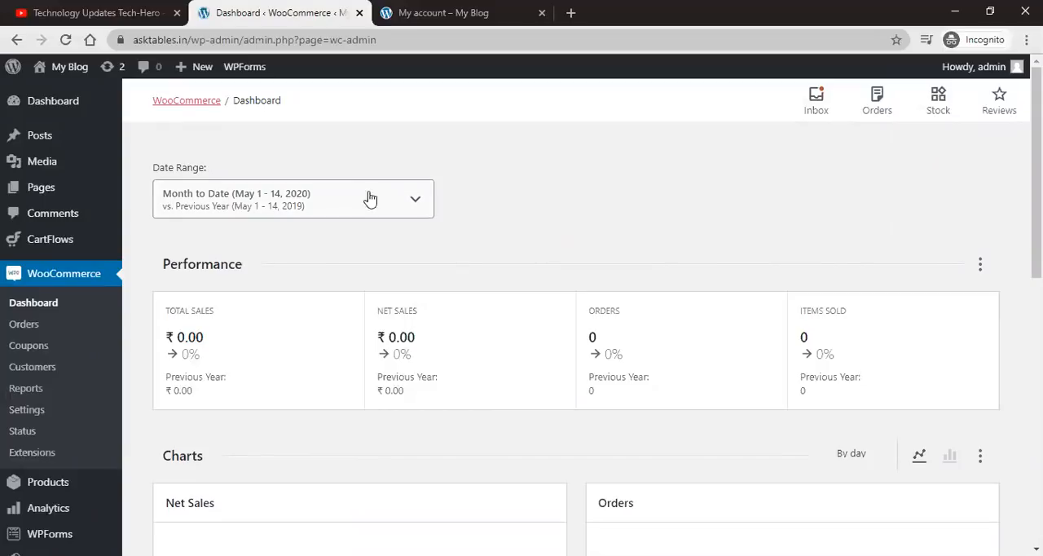
click(415, 205)
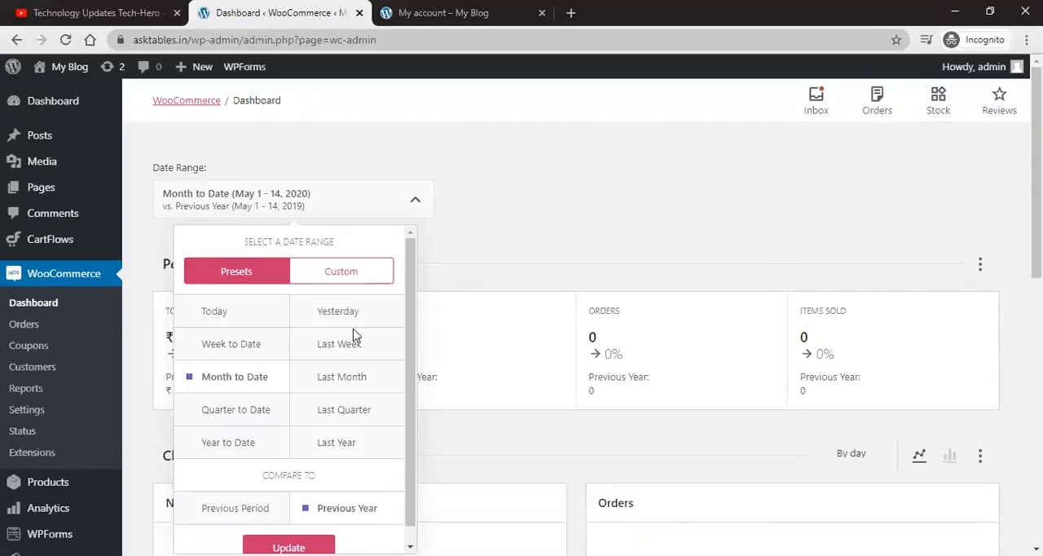
click(334, 349)
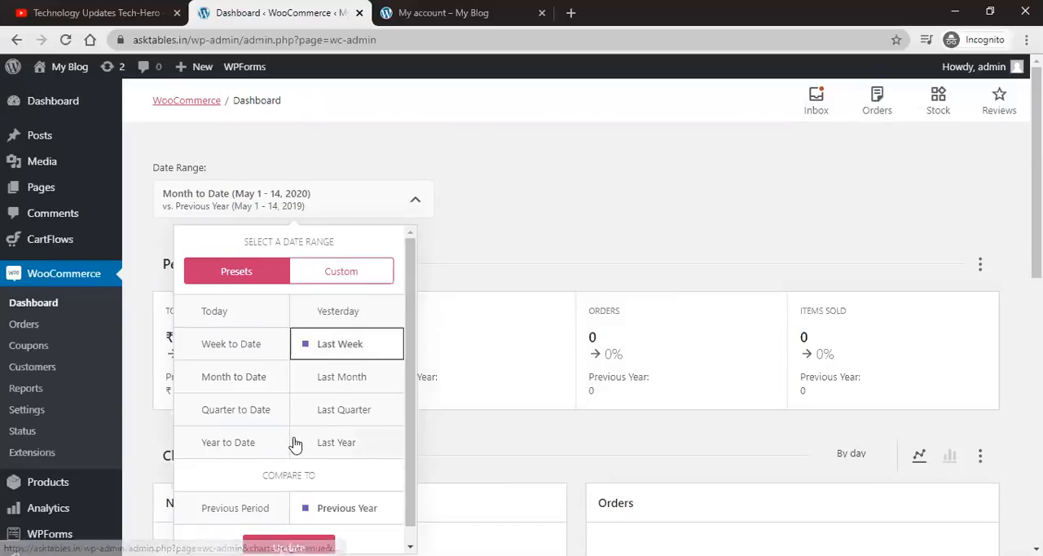
scroll(291, 441, down, 1)
click(288, 531)
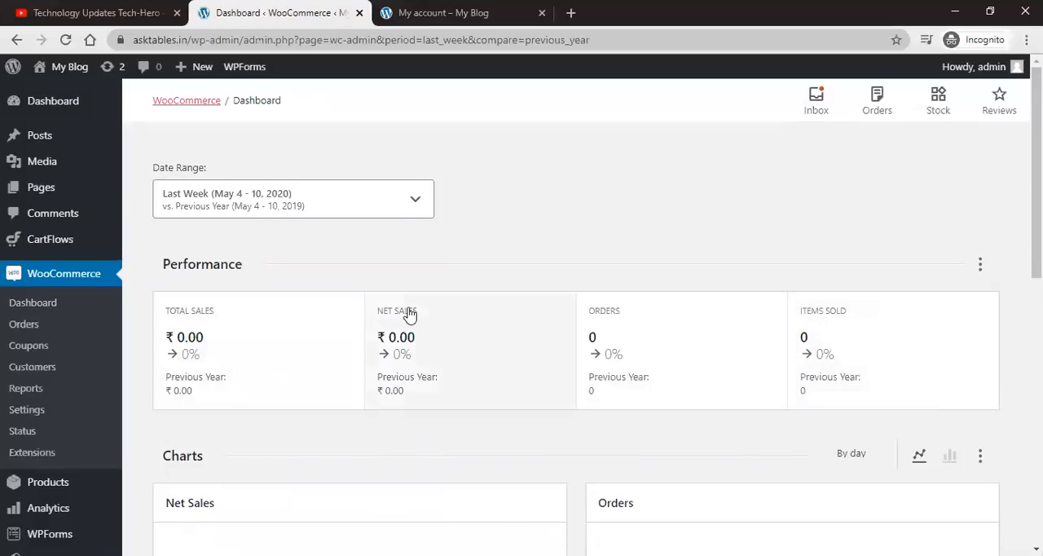
scroll(206, 283, down, 1)
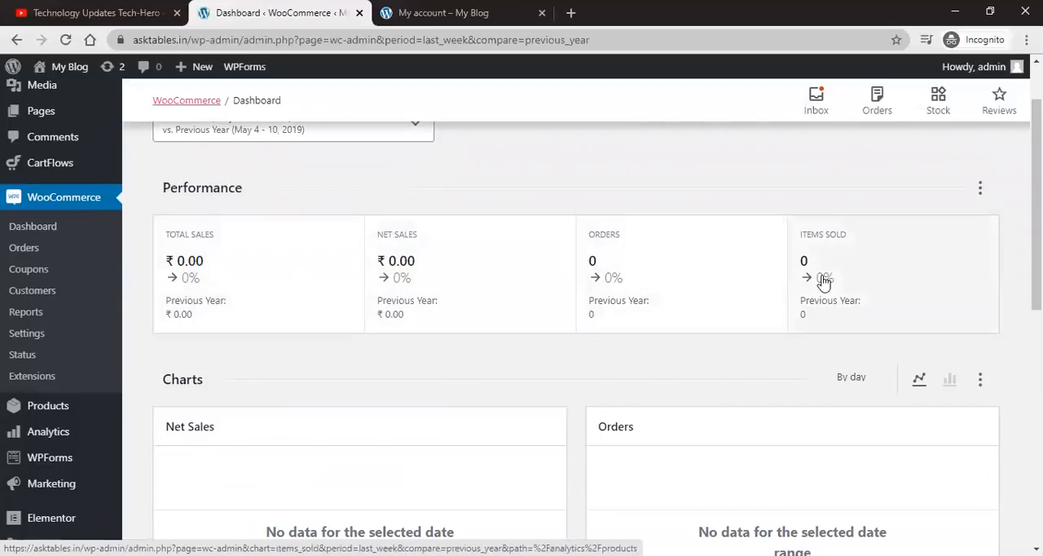
scroll(1016, 241, down, 1)
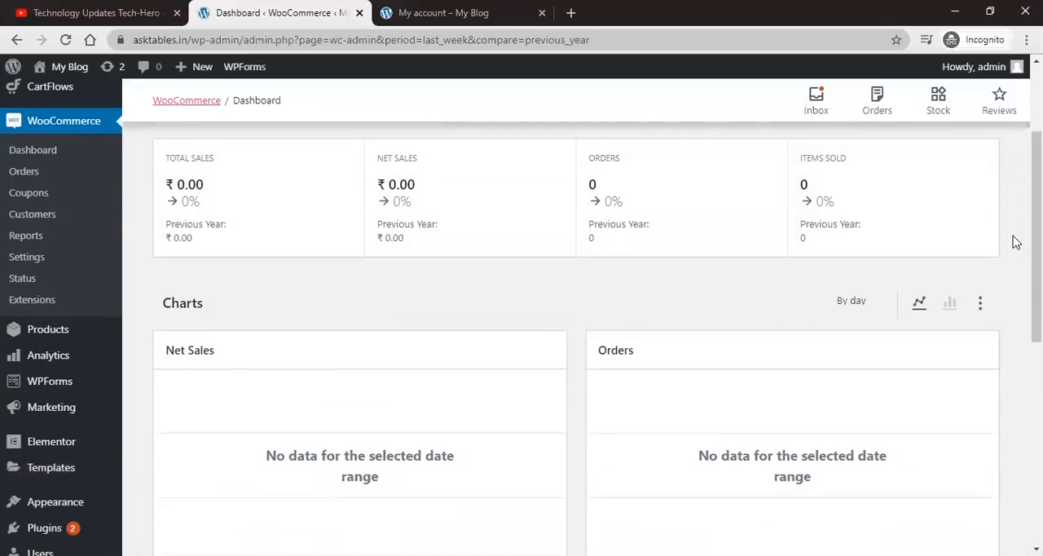
Step: Review the dashboard's Net Sales and Orders charts and the leaderboards
scroll(1015, 241, down, 1)
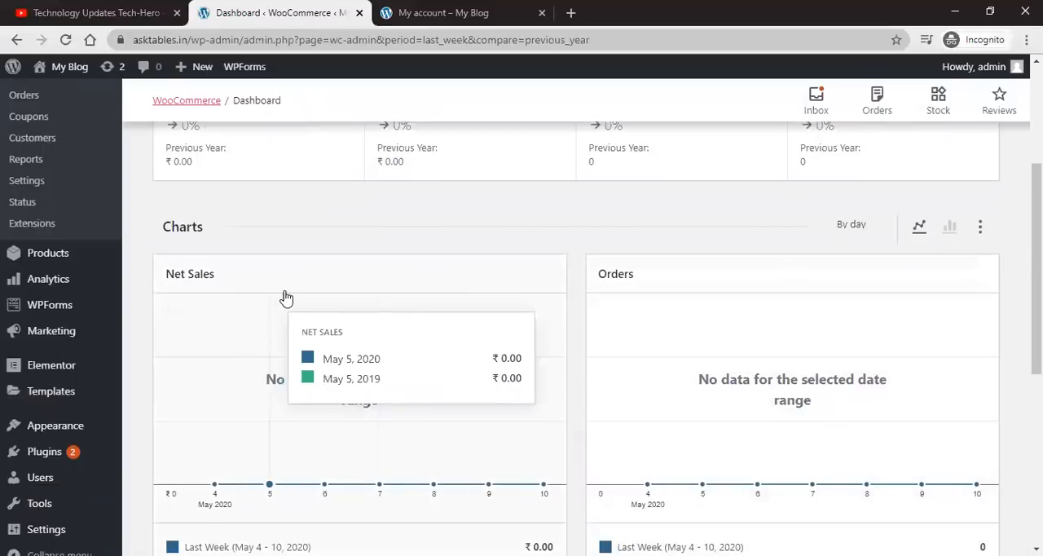
scroll(289, 293, down, 1)
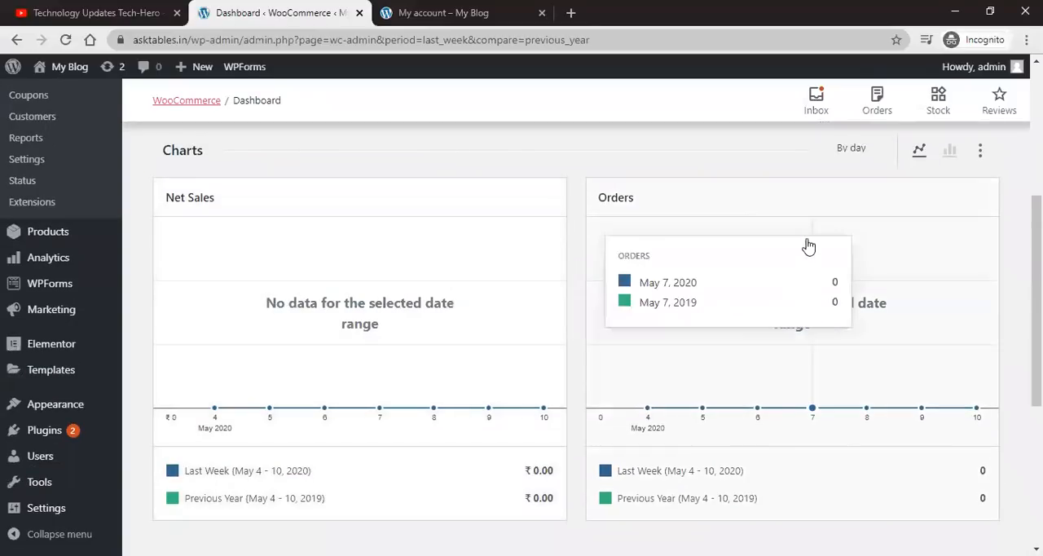
scroll(766, 417, down, 2)
scroll(761, 417, down, 2)
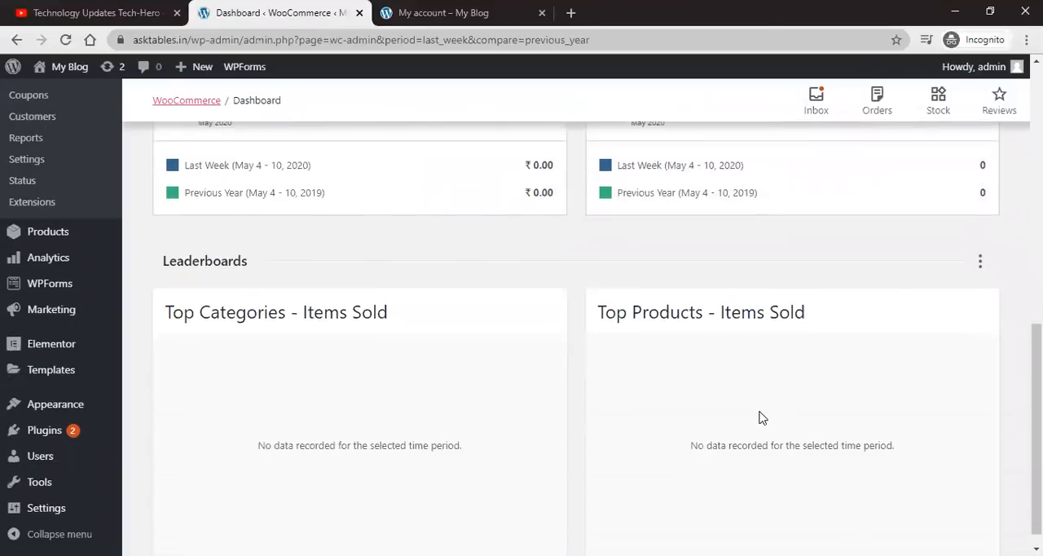
scroll(759, 416, up, 6)
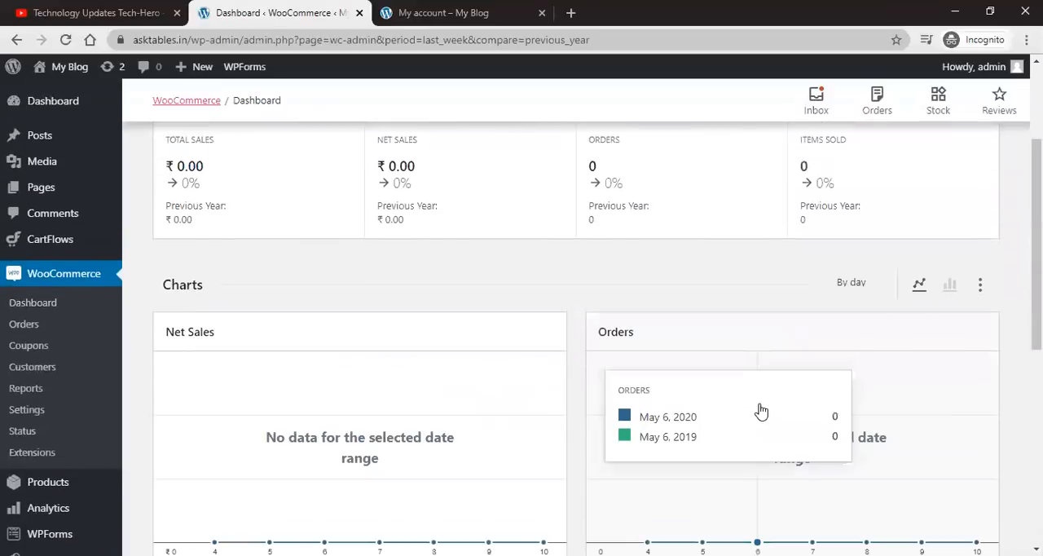
scroll(761, 412, up, 1)
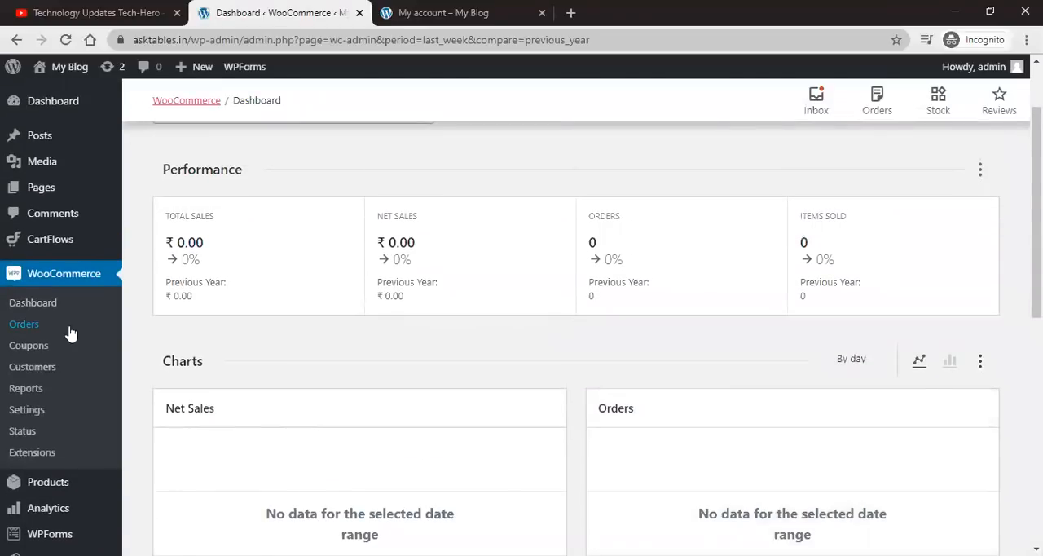
Step: Open the WooCommerce Orders list in the admin
click(47, 334)
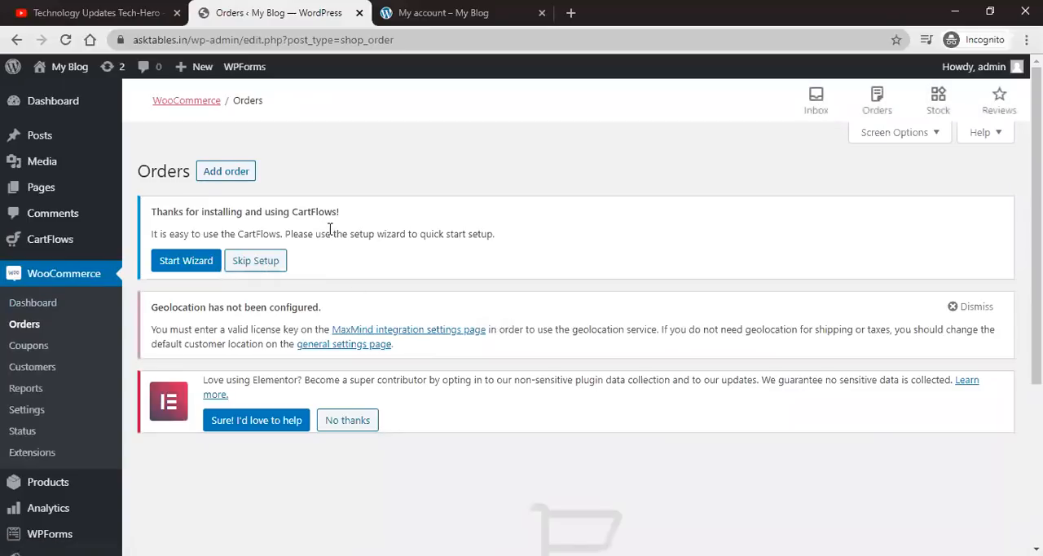
scroll(330, 229, down, 1)
scroll(342, 272, down, 2)
scroll(342, 273, up, 4)
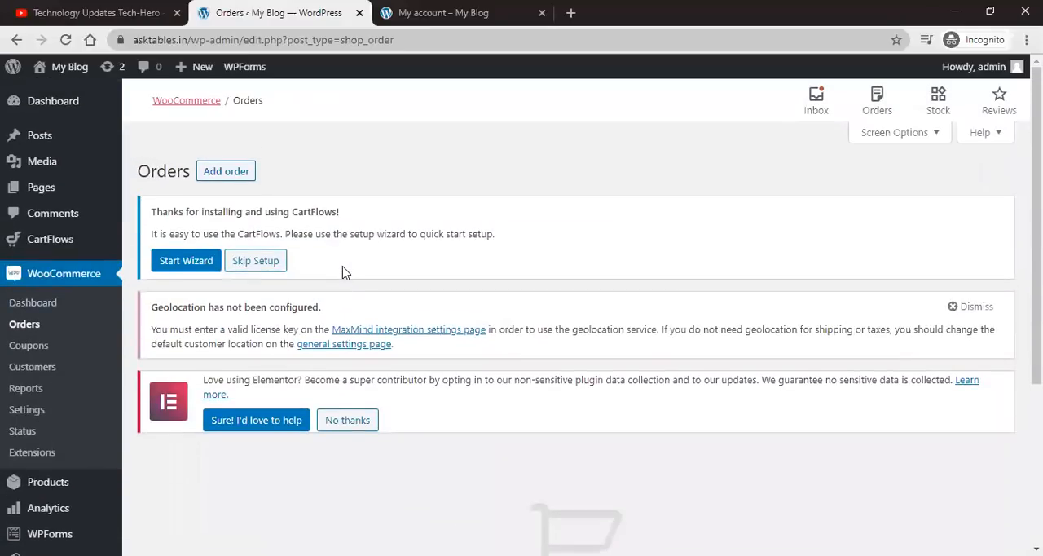
Step: Switch to the storefront tab, open the Store, and add the Anchor Bracelet to the cart
click(431, 13)
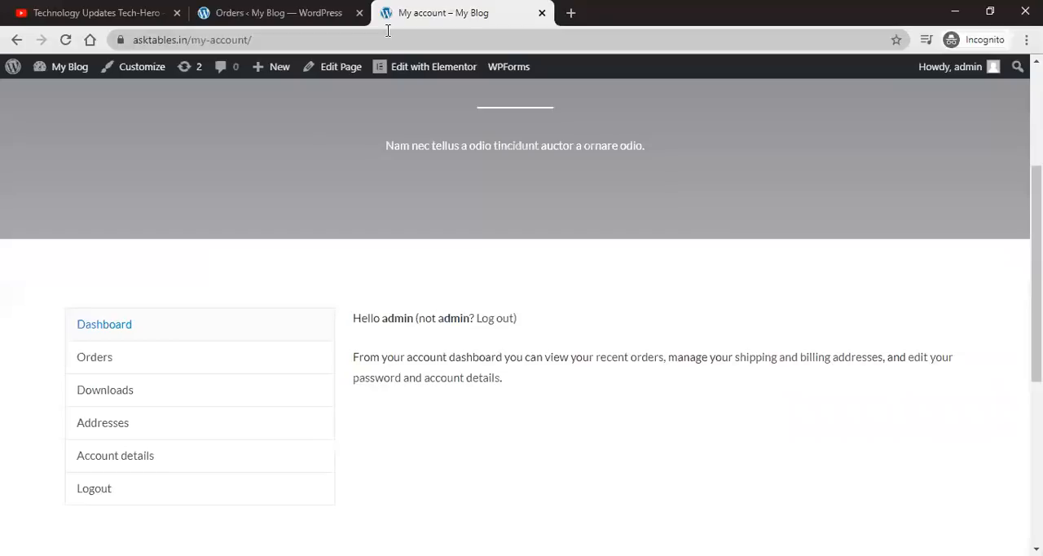
scroll(404, 269, up, 3)
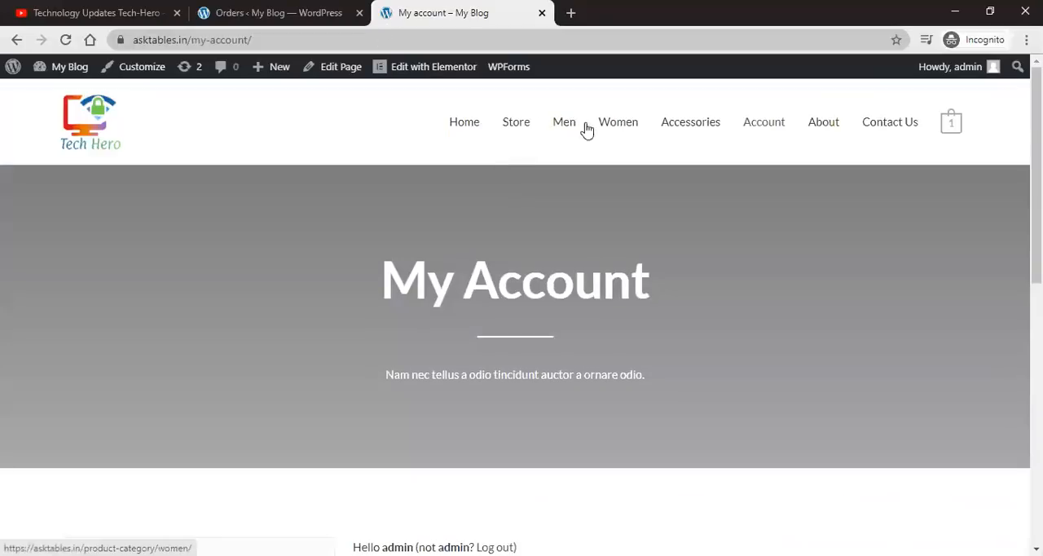
click(528, 126)
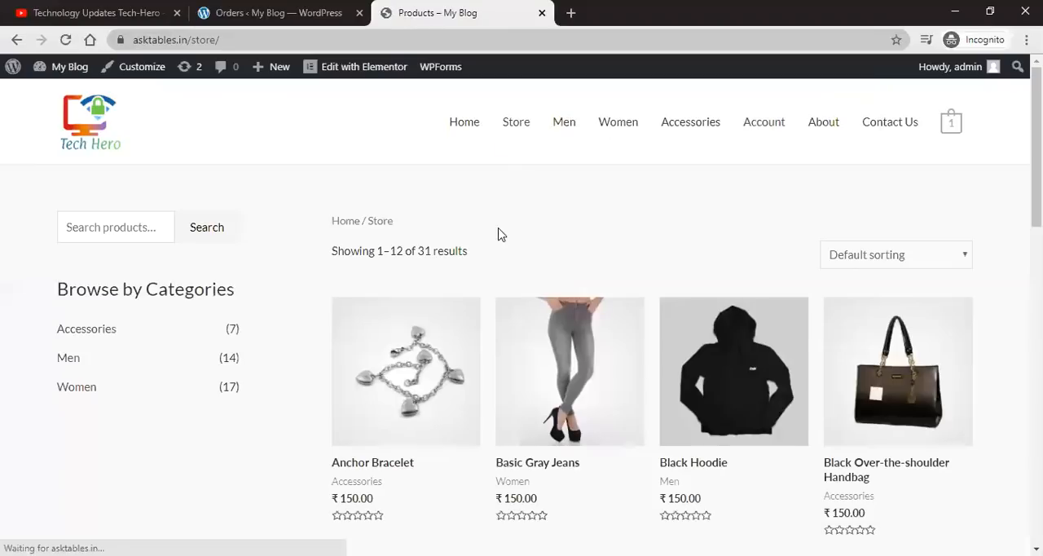
scroll(374, 316, down, 1)
click(367, 325)
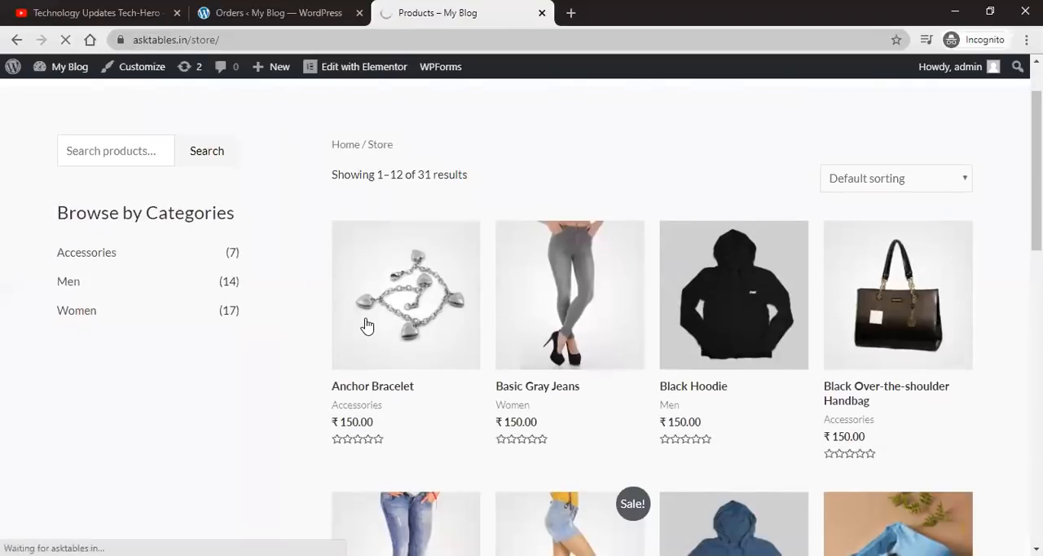
scroll(687, 372, down, 1)
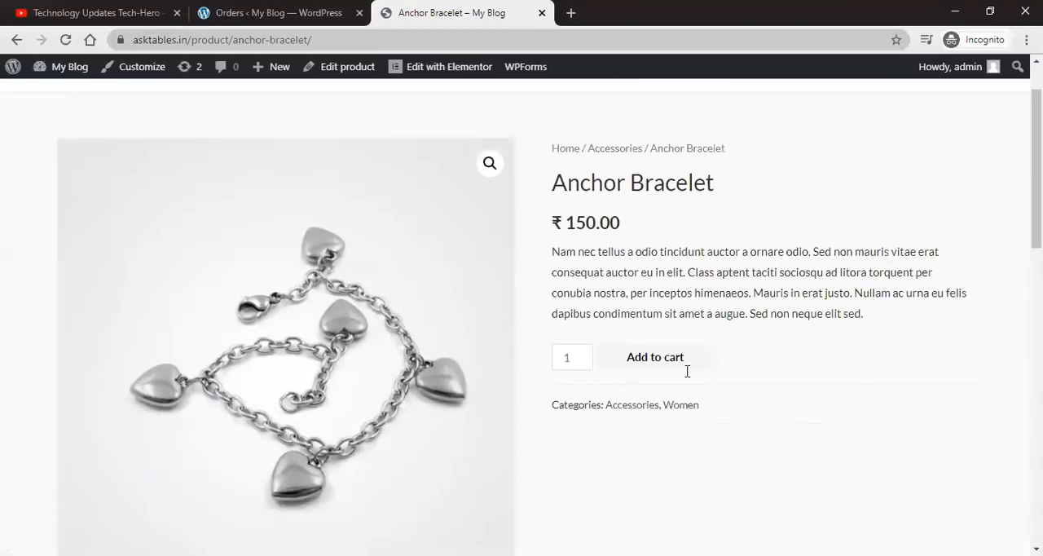
click(671, 359)
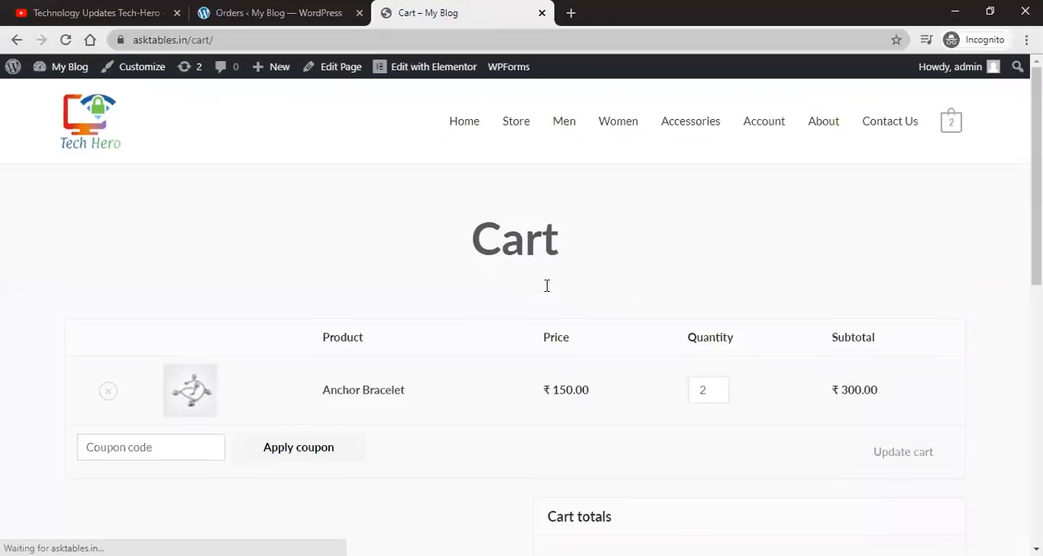
Step: Proceed from the cart to the checkout page
scroll(847, 413, down, 2)
scroll(847, 413, down, 3)
click(734, 273)
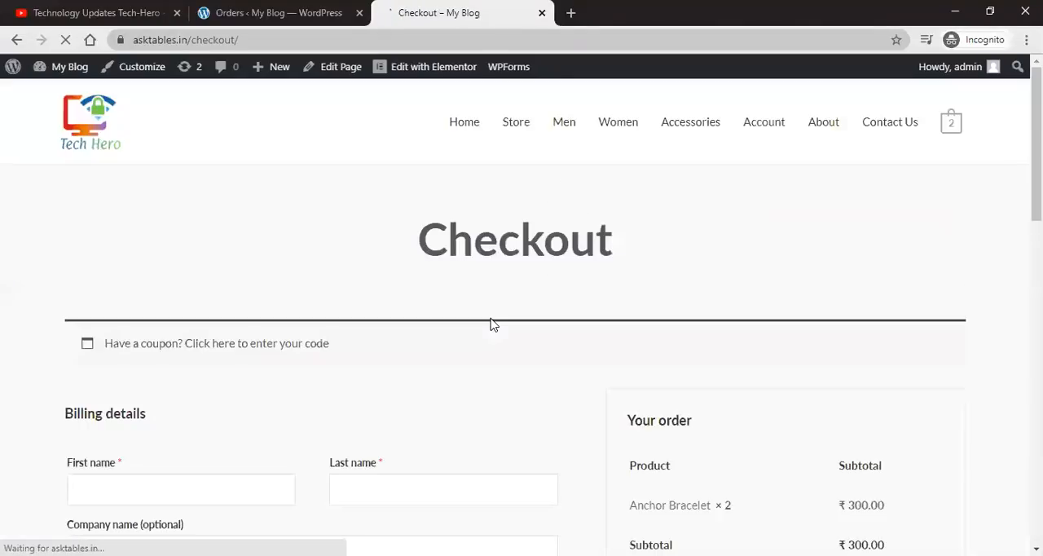
Step: Fill in the billing first name, last name and street address on the checkout form
scroll(492, 324, down, 6)
scroll(491, 324, up, 5)
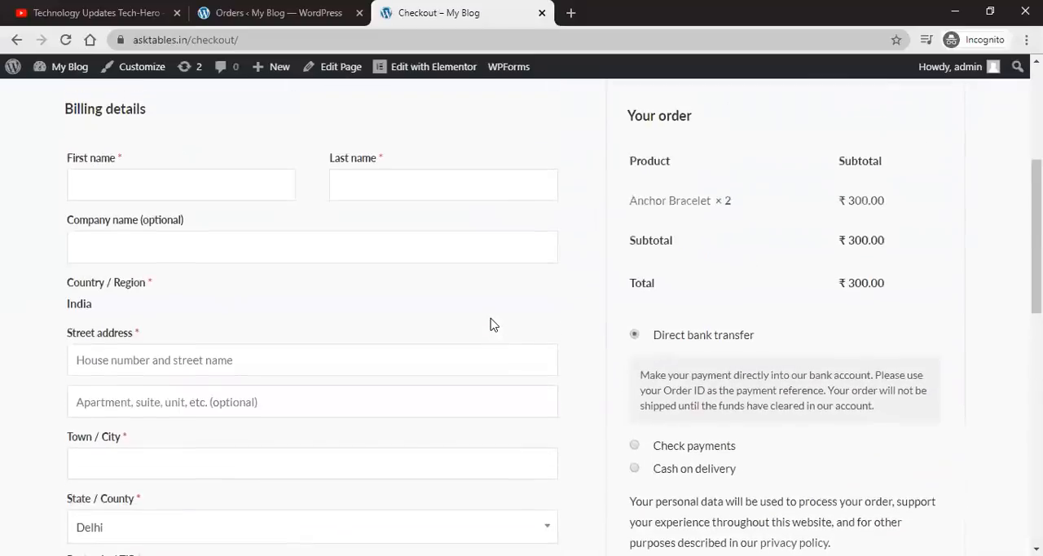
click(205, 327)
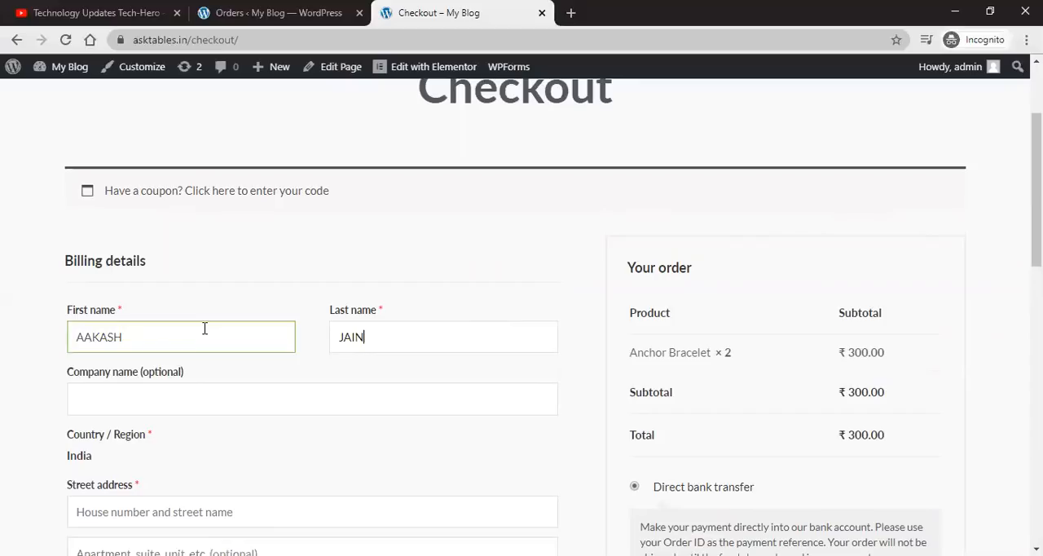
scroll(241, 340, down, 2)
click(178, 372)
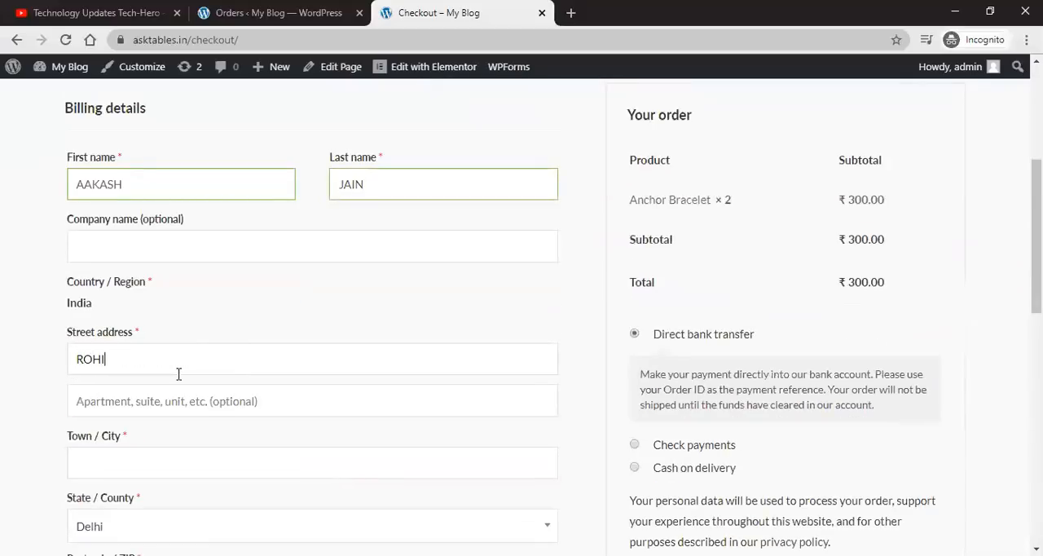
Step: Enter the billing town/city, postcode and phone number, and place the order
scroll(179, 383, down, 2)
click(188, 305)
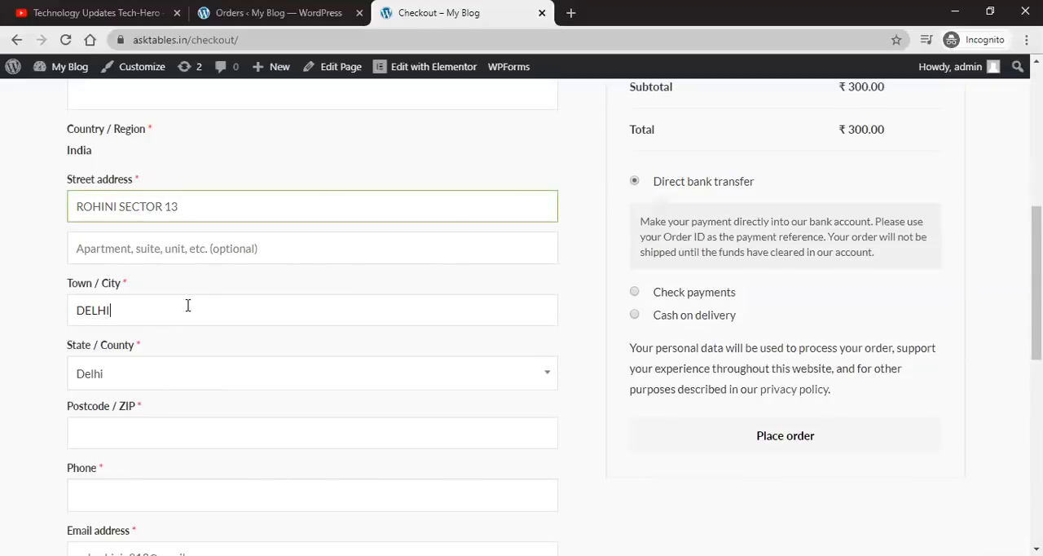
scroll(160, 269, down, 2)
click(156, 274)
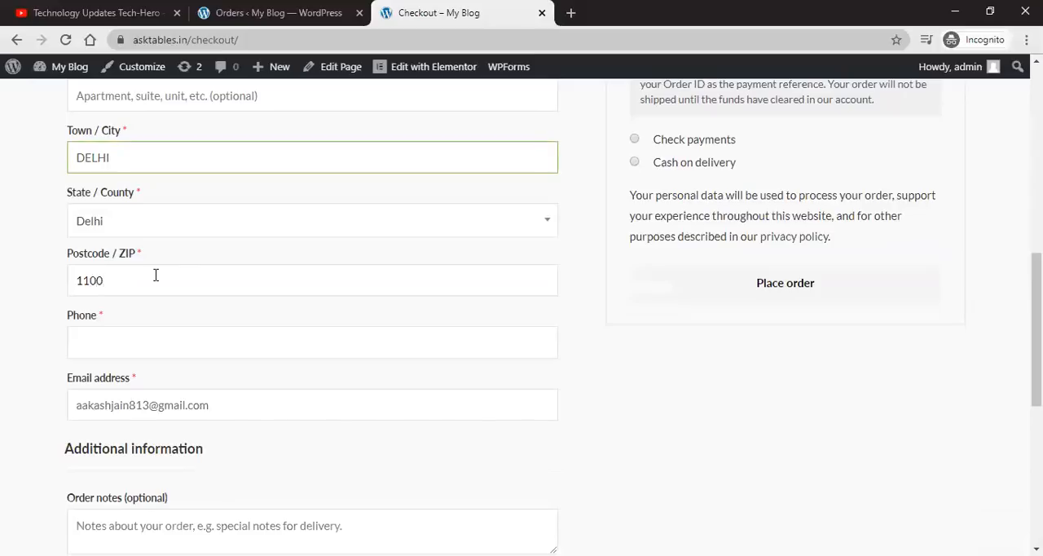
click(147, 353)
text(828)
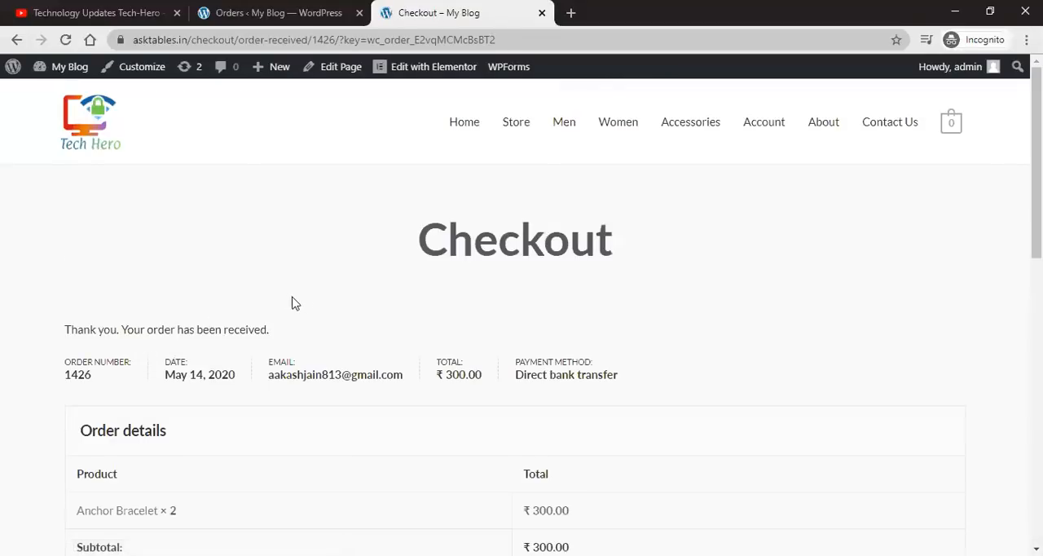
Step: Review the order confirmation details and billing address
scroll(300, 302, down, 4)
scroll(301, 302, down, 3)
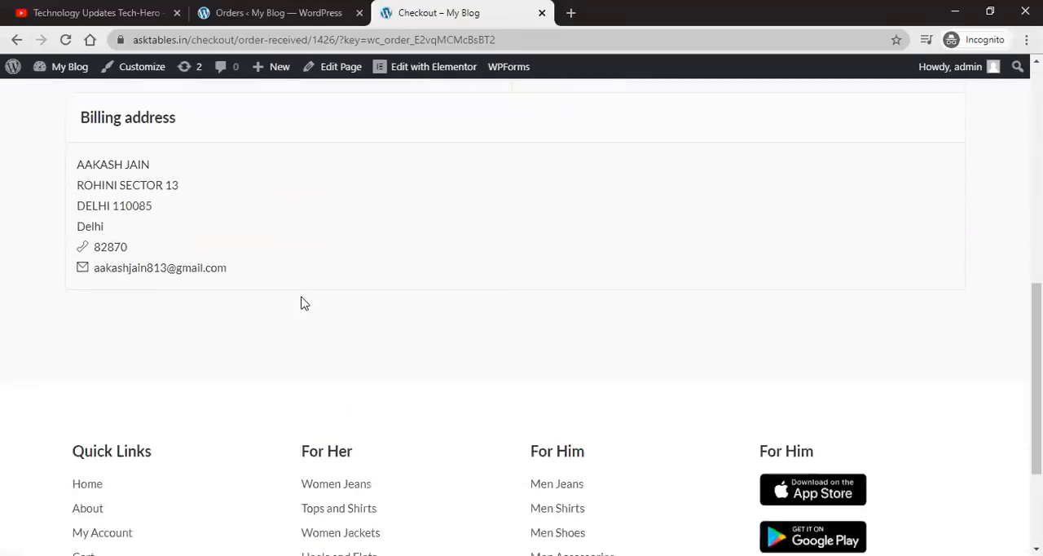
scroll(300, 302, up, 5)
scroll(301, 303, up, 2)
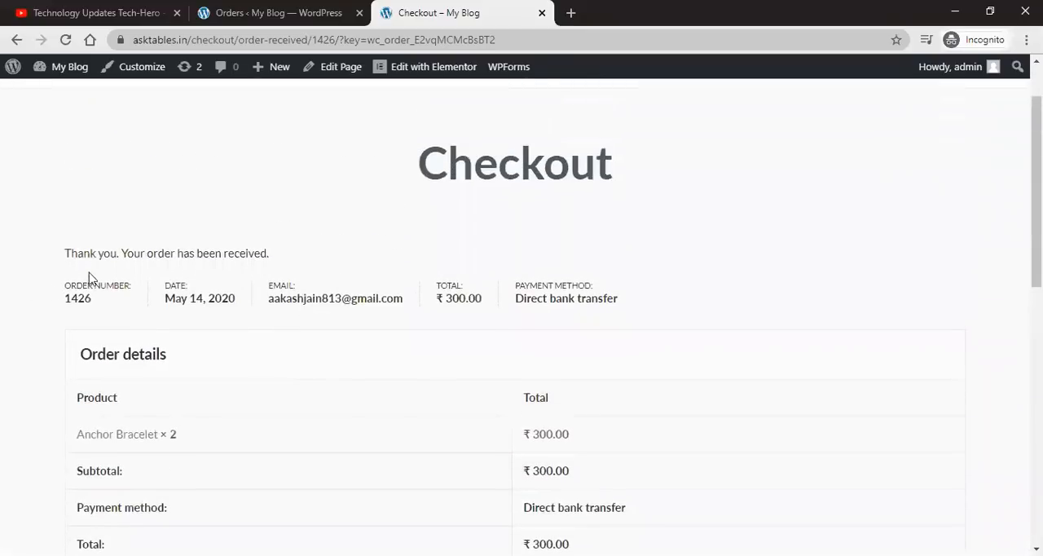
scroll(753, 218, down, 5)
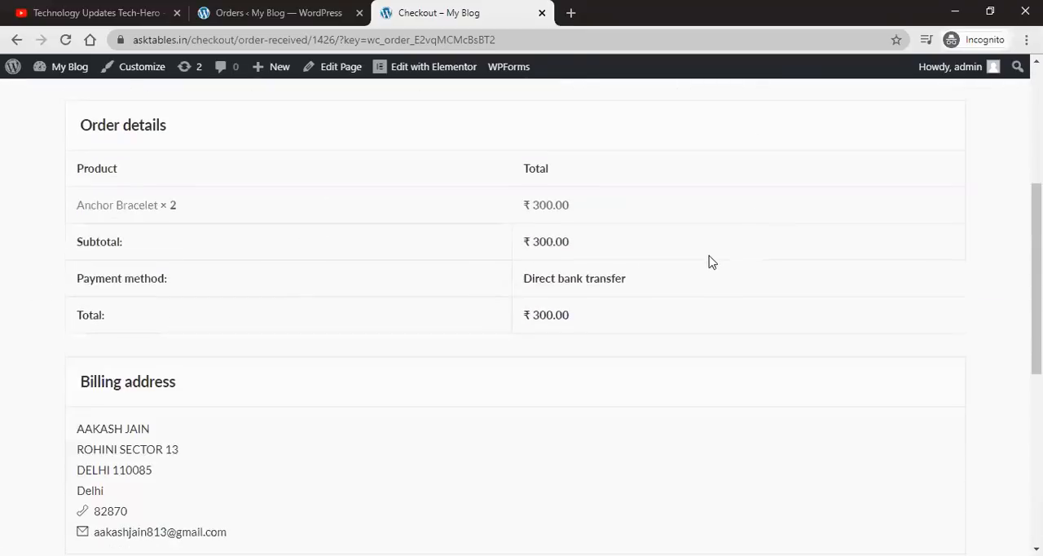
scroll(709, 262, up, 5)
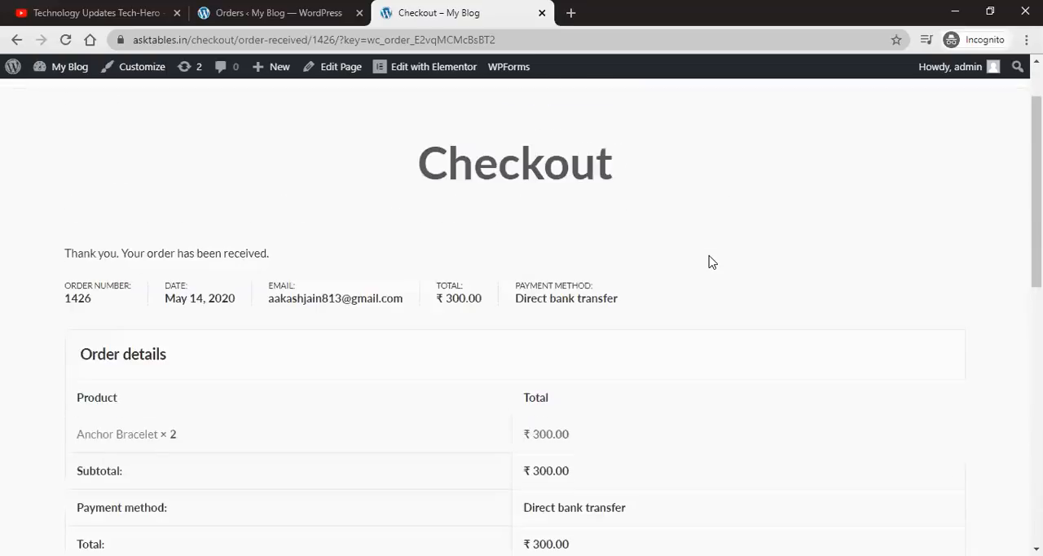
Step: Select the order number, refresh the admin Orders list, and compare the new order with the confirmation page
double_click(81, 304)
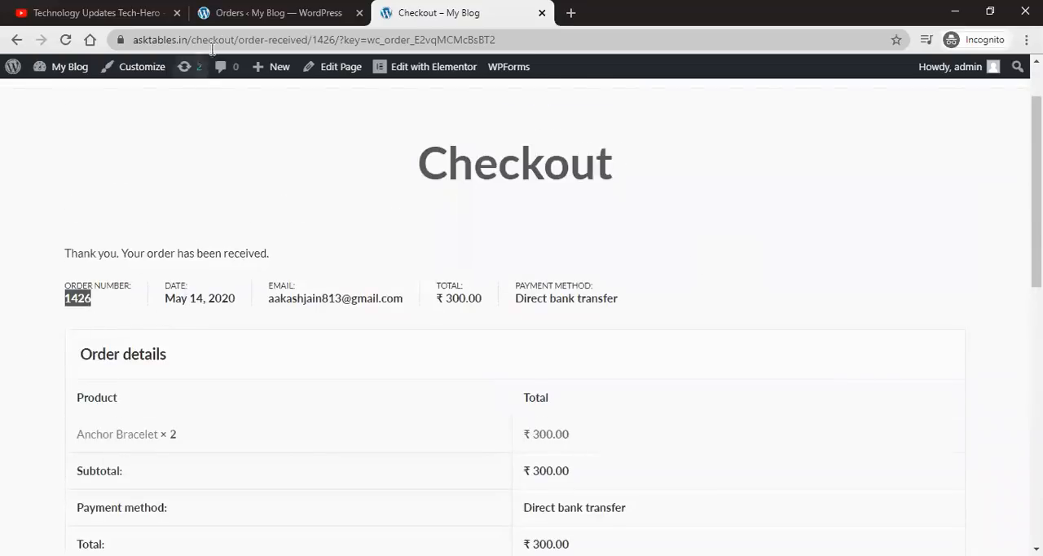
click(236, 16)
click(62, 40)
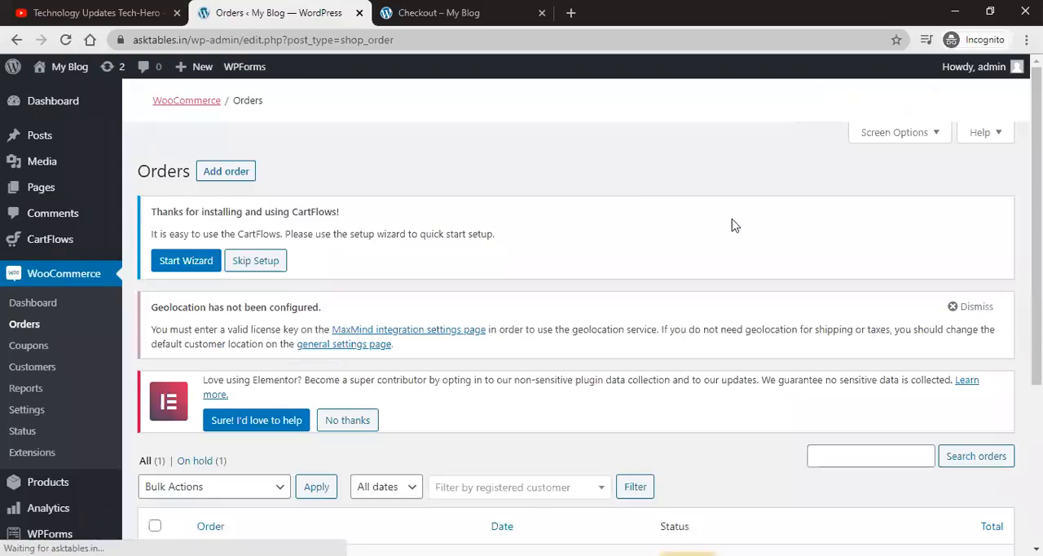
scroll(624, 212, down, 3)
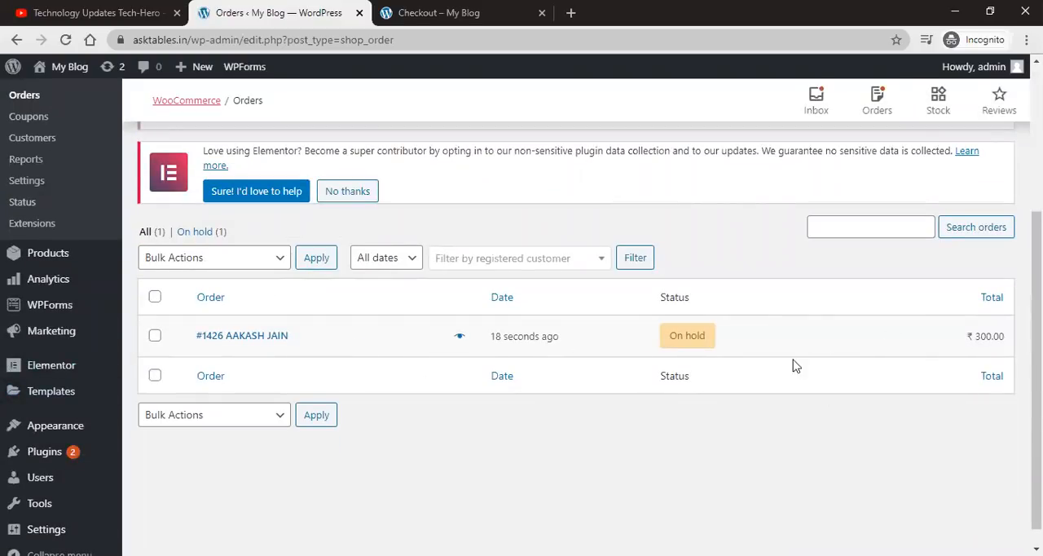
click(428, 12)
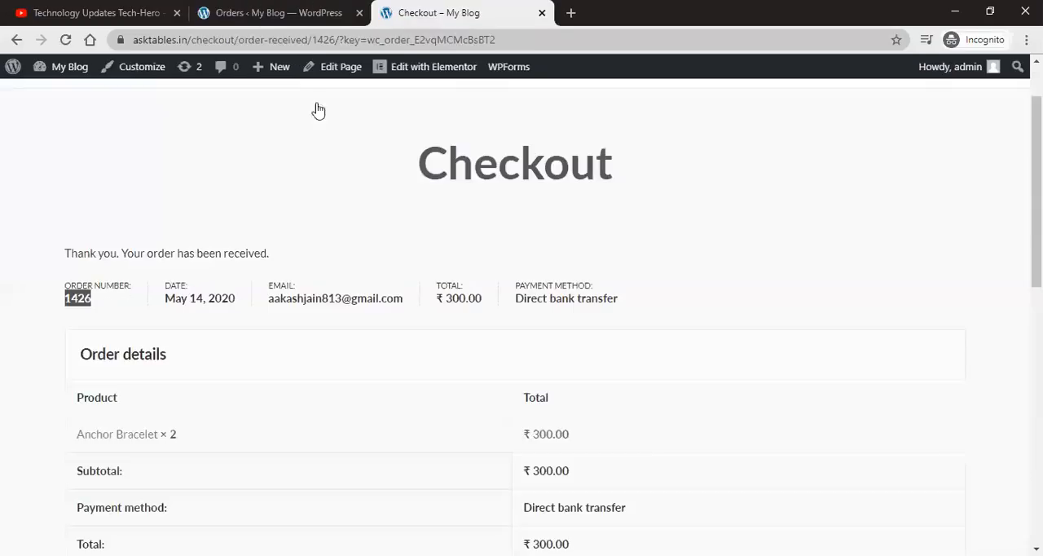
scroll(540, 302, down, 4)
scroll(544, 317, down, 3)
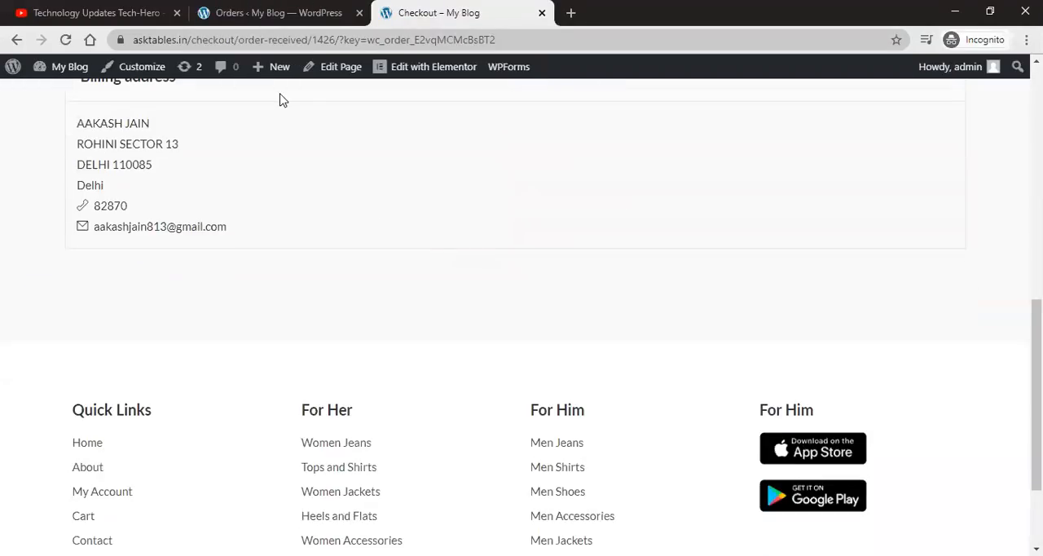
key(ctrl+shift+Tab)
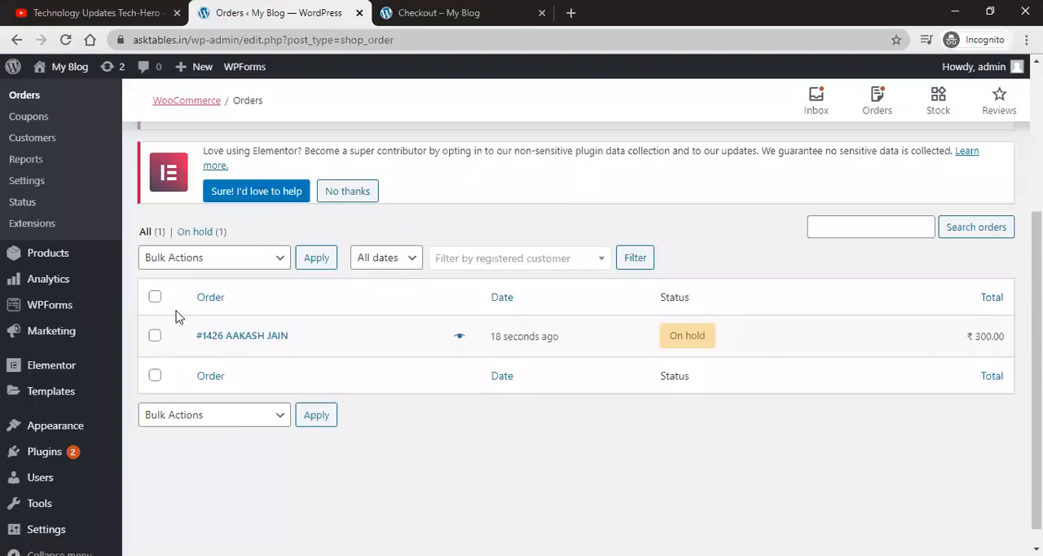
Step: Open the new order's edit page and examine its details, customer IP and creation date and time fields
click(250, 339)
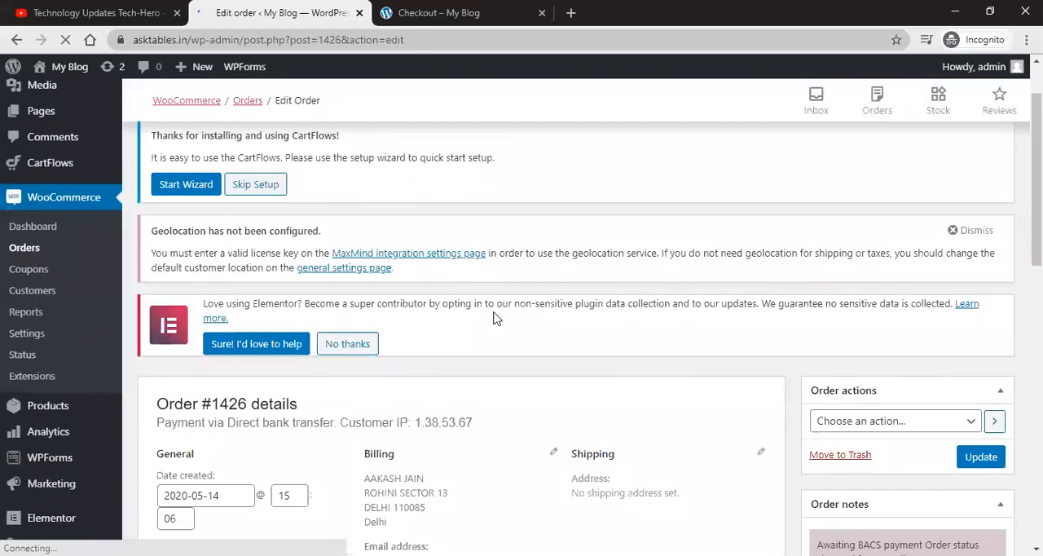
scroll(496, 318, down, 2)
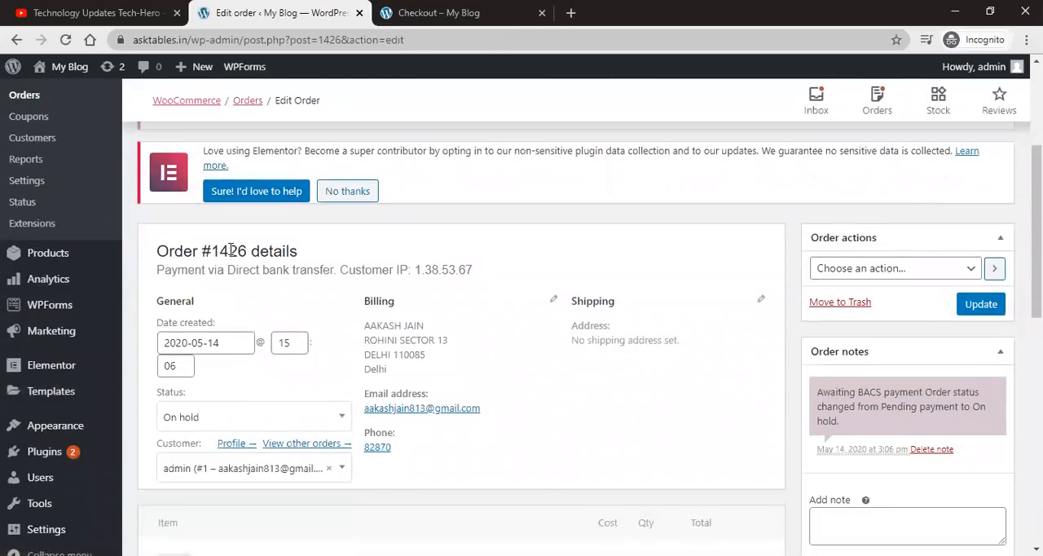
triple_click(232, 250)
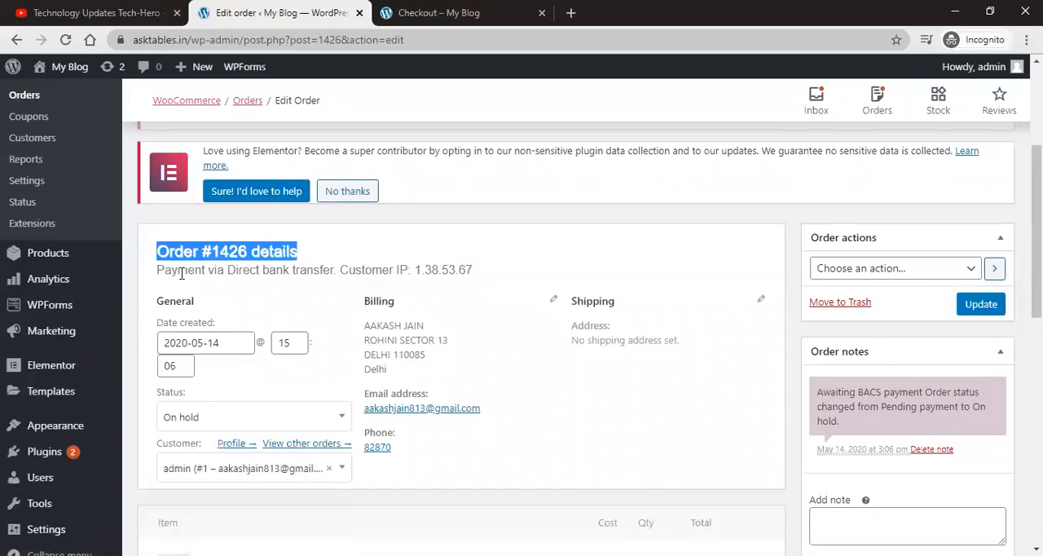
double_click(442, 270)
scroll(445, 268, down, 1)
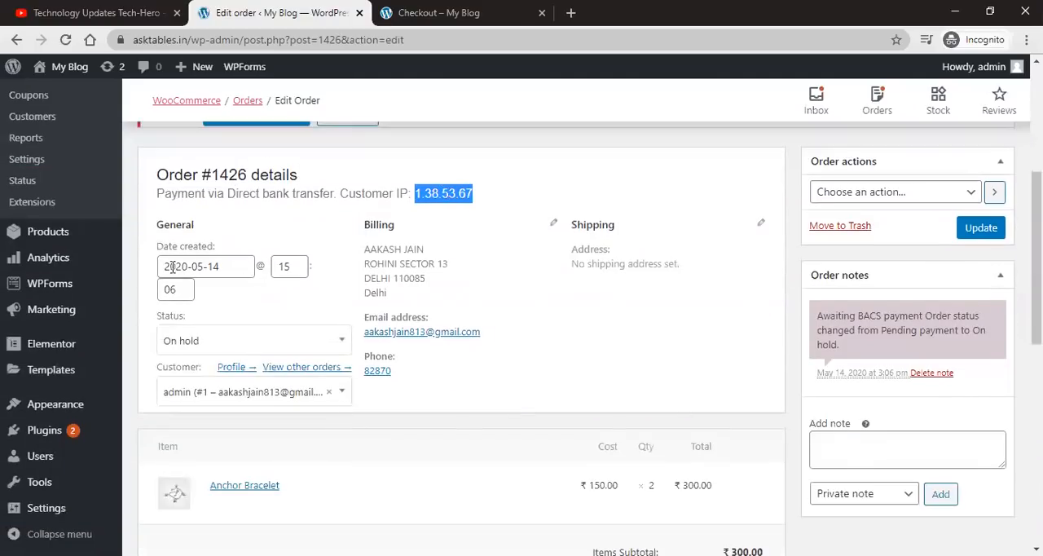
click(219, 263)
click(292, 265)
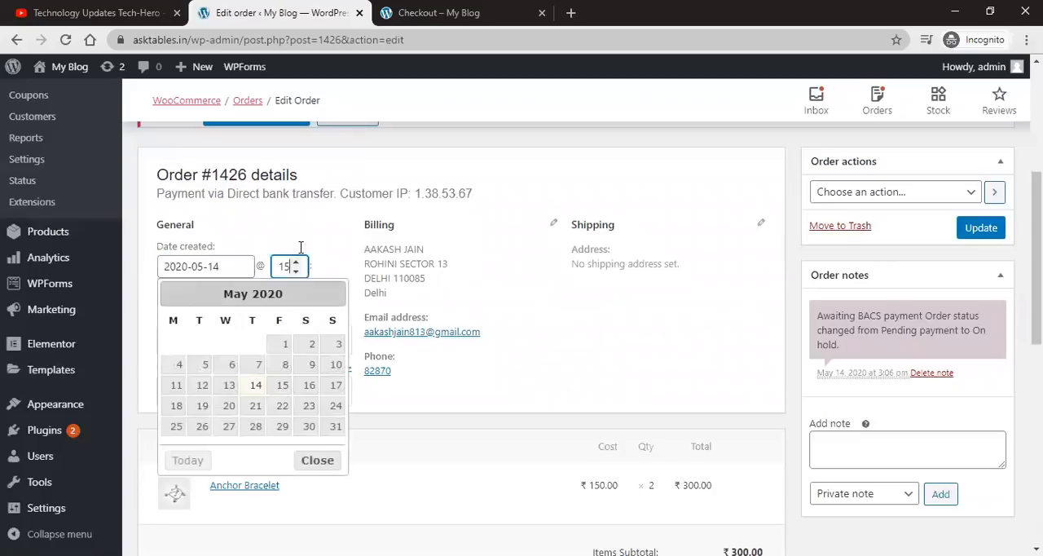
Step: Set the order's status to Processing and update the order
click(409, 258)
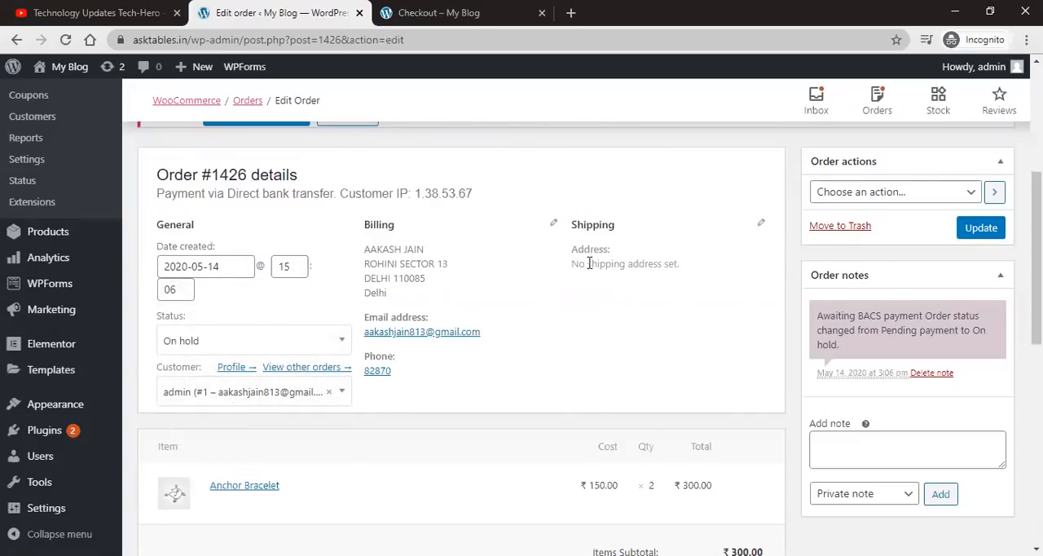
scroll(392, 351, down, 1)
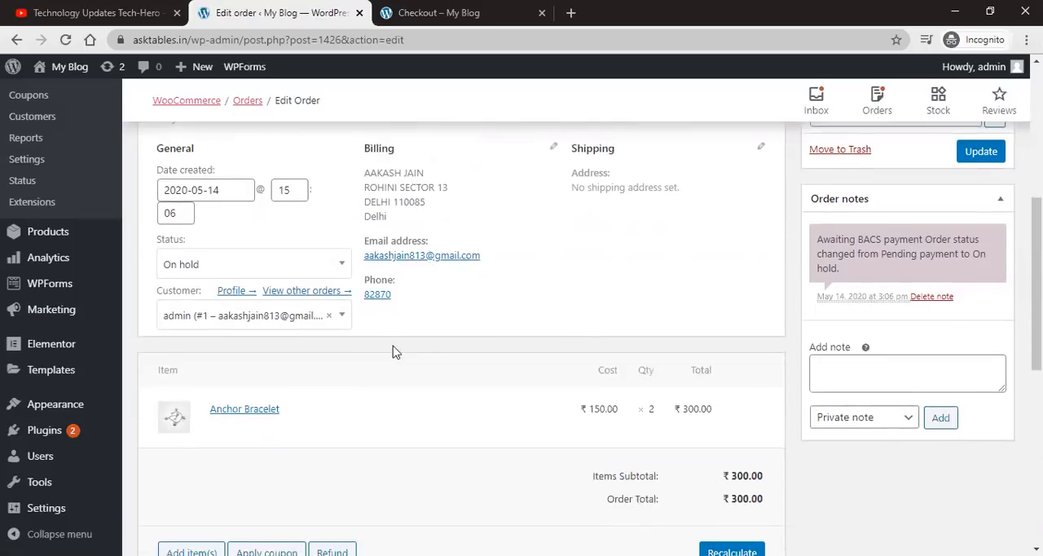
click(312, 264)
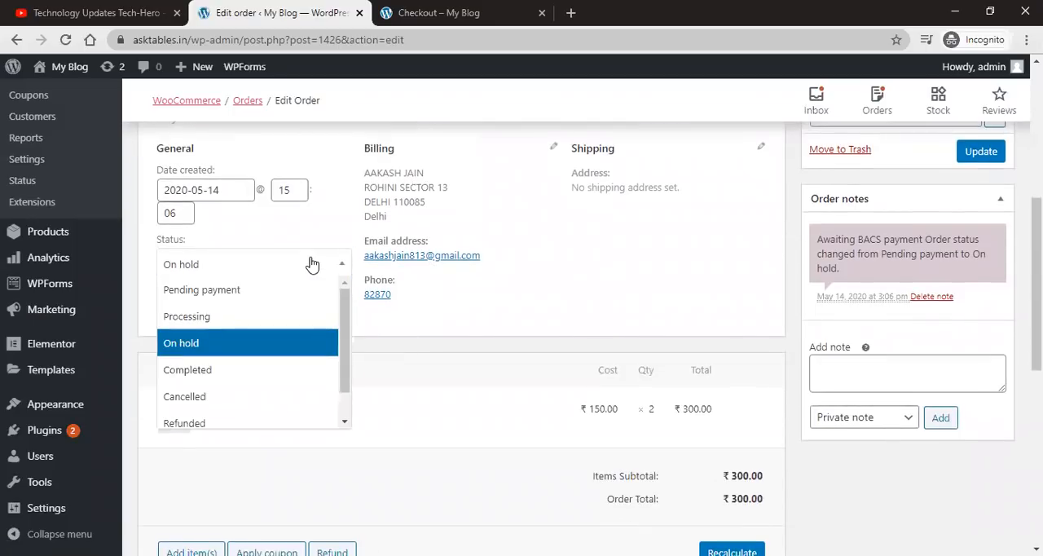
scroll(259, 363, down, 1)
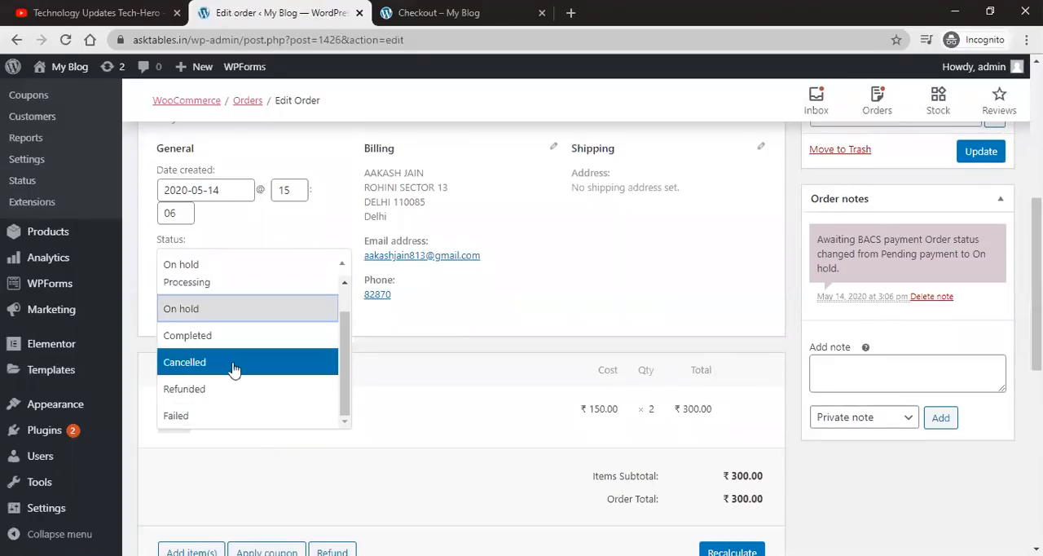
scroll(236, 387, up, 1)
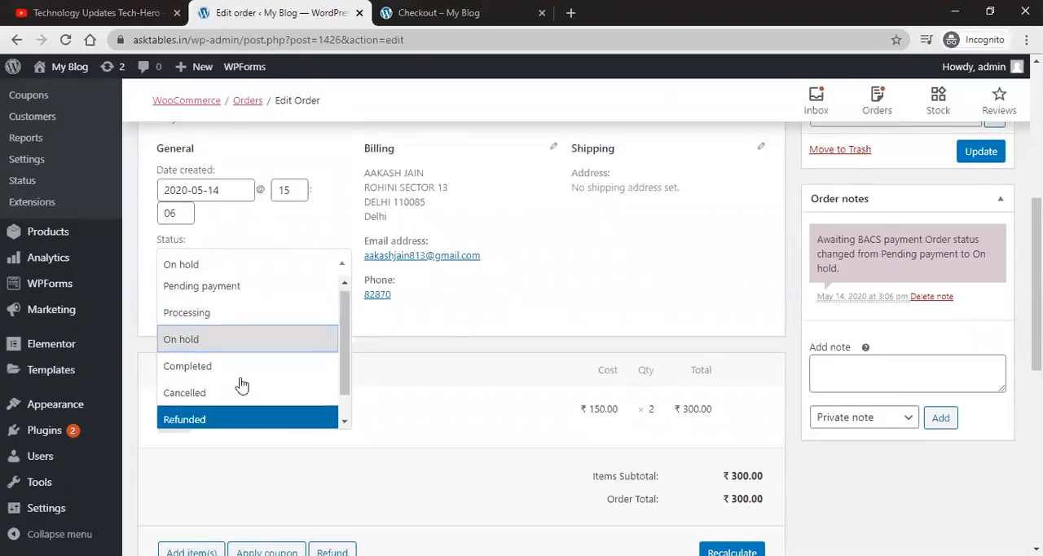
click(255, 318)
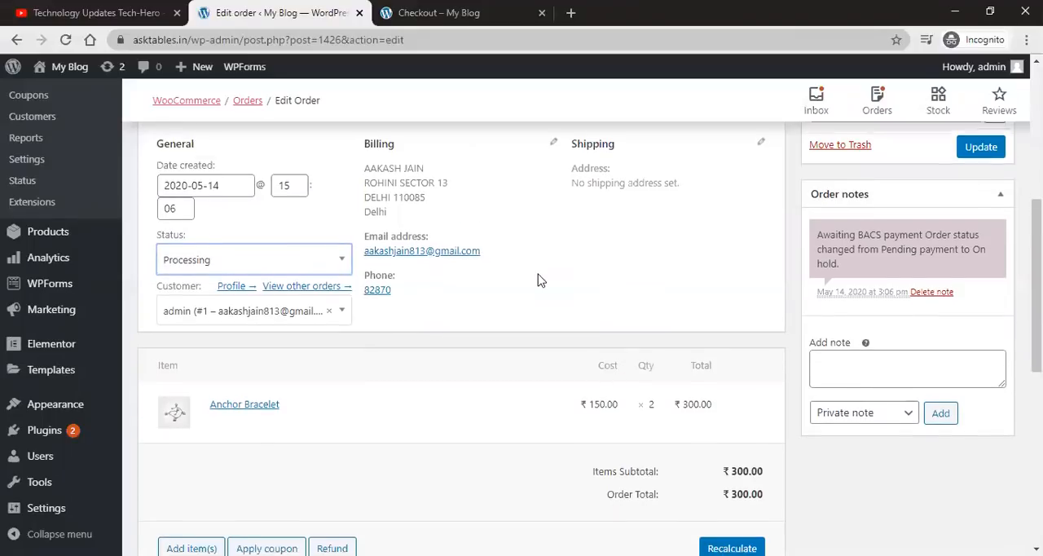
scroll(540, 281, down, 1)
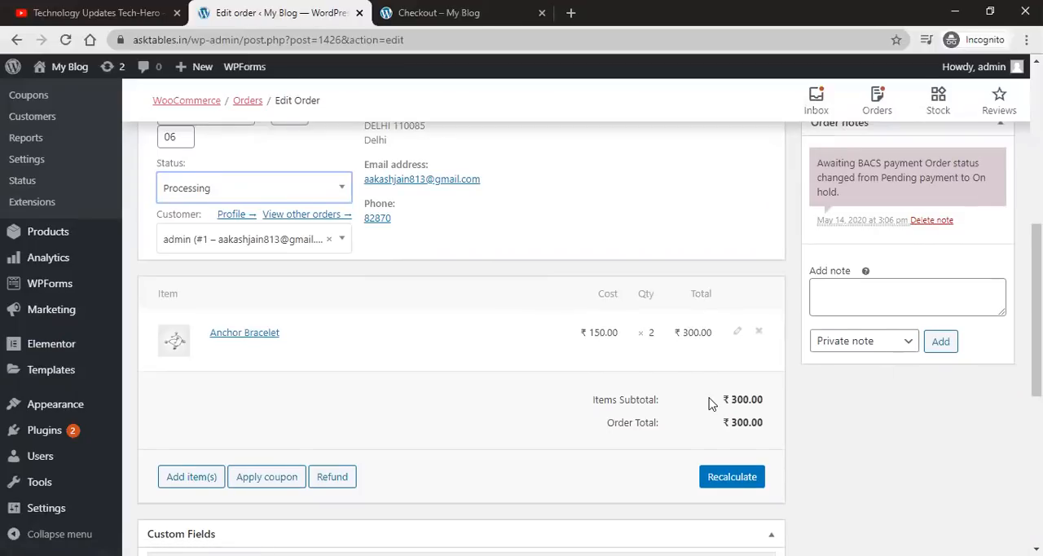
scroll(708, 402, down, 3)
scroll(539, 342, down, 2)
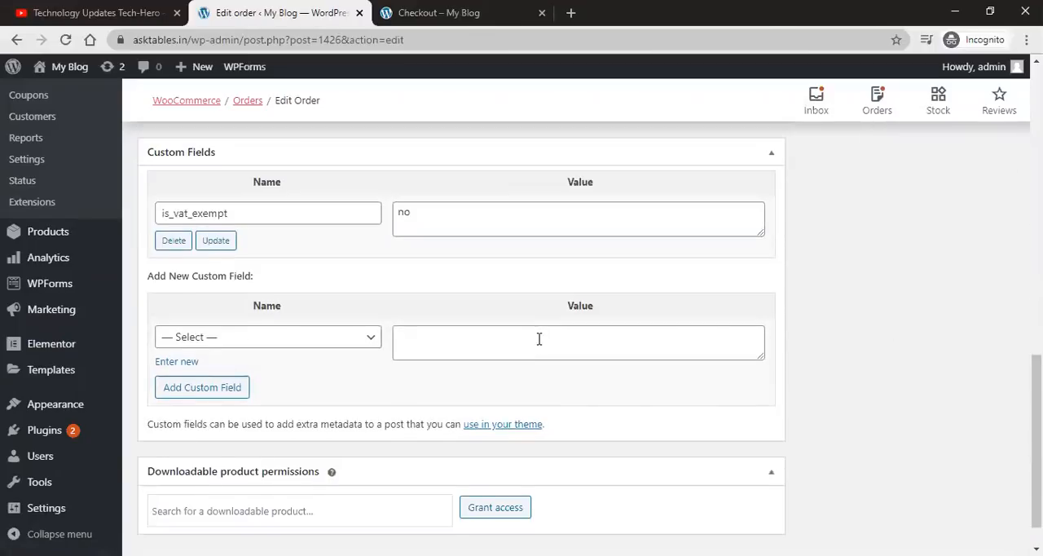
scroll(962, 295, up, 8)
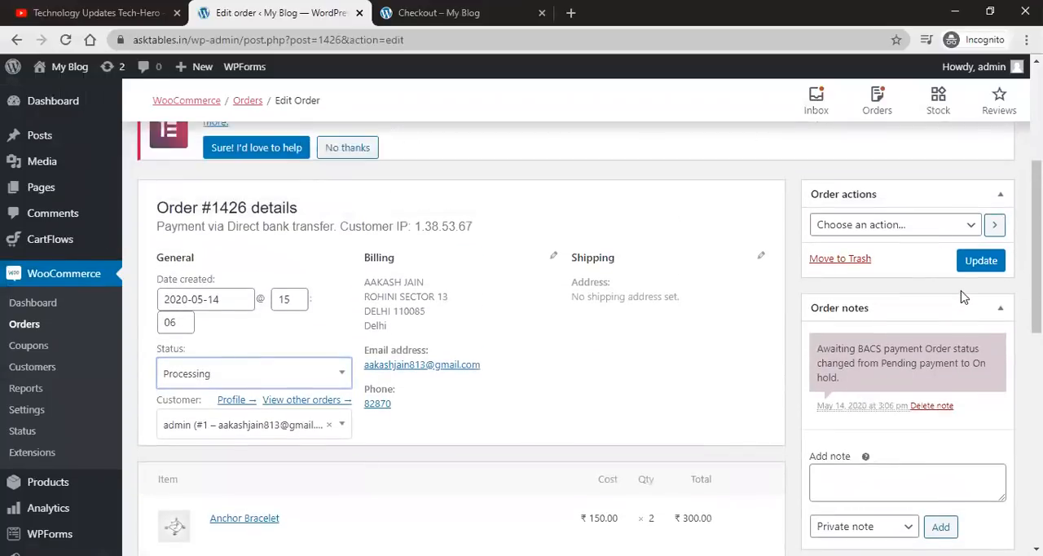
click(945, 229)
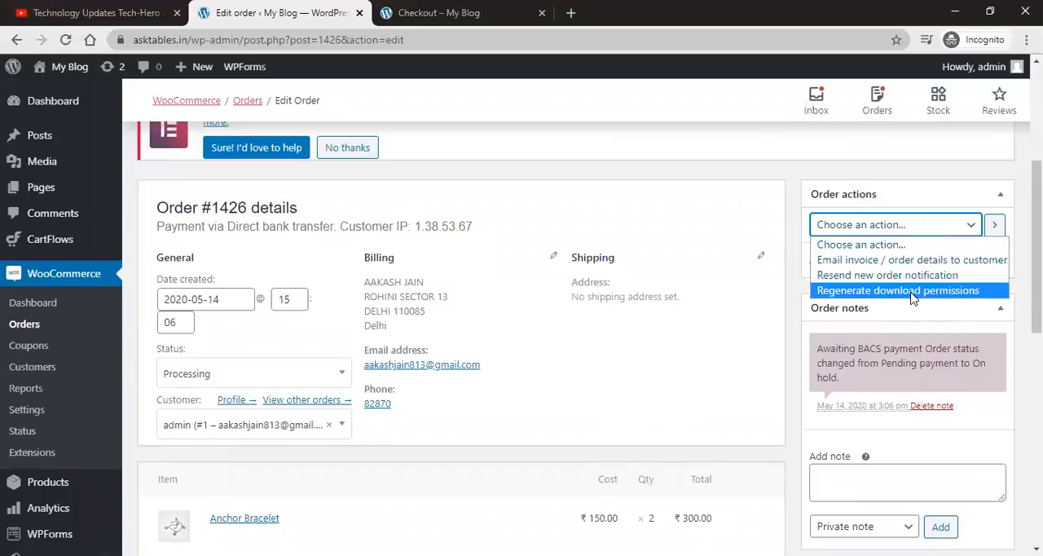
click(816, 183)
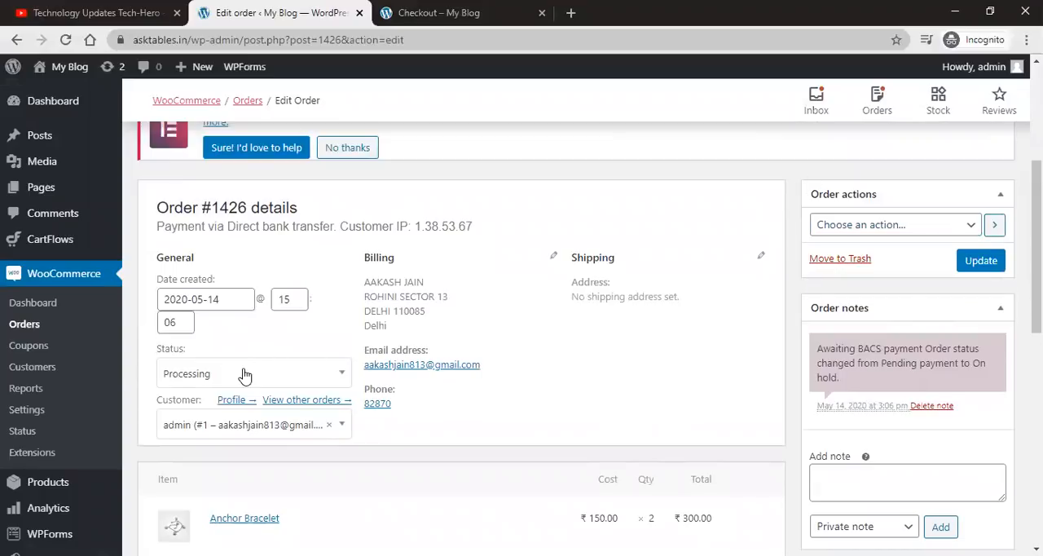
click(981, 260)
Step: Review the order notes recording the status change
scroll(772, 349, down, 3)
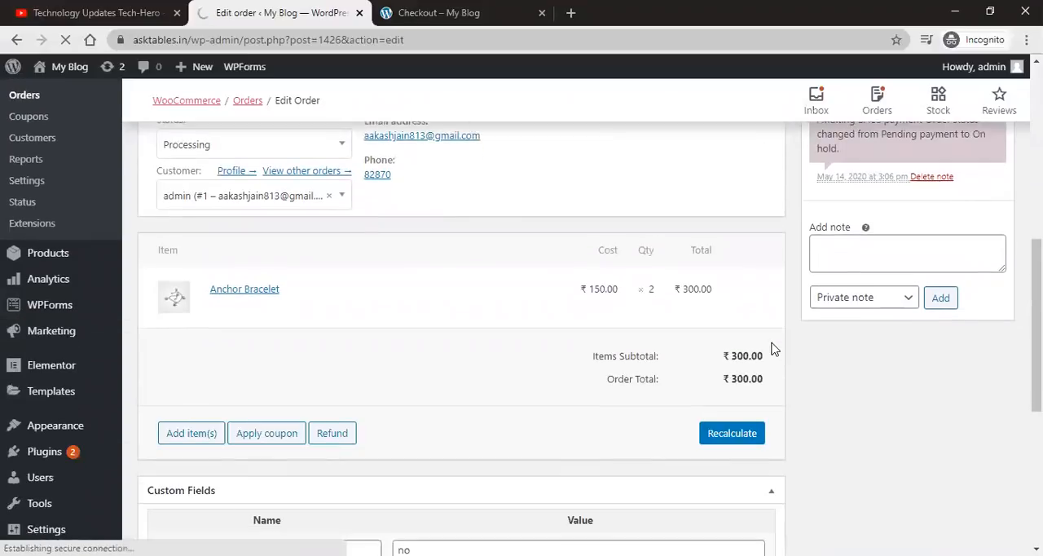
scroll(773, 349, up, 3)
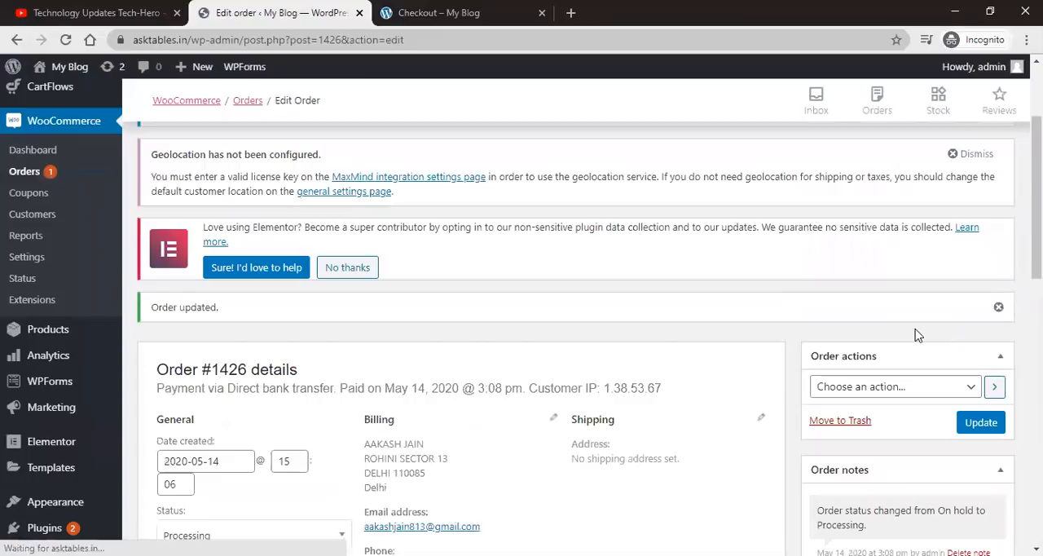
scroll(915, 330, down, 3)
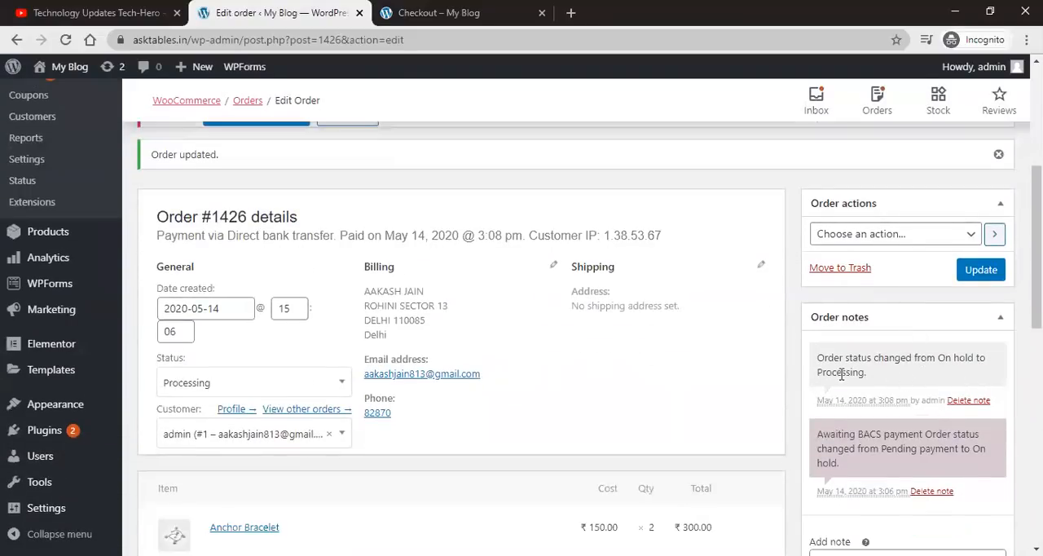
drag(820, 361, 977, 356)
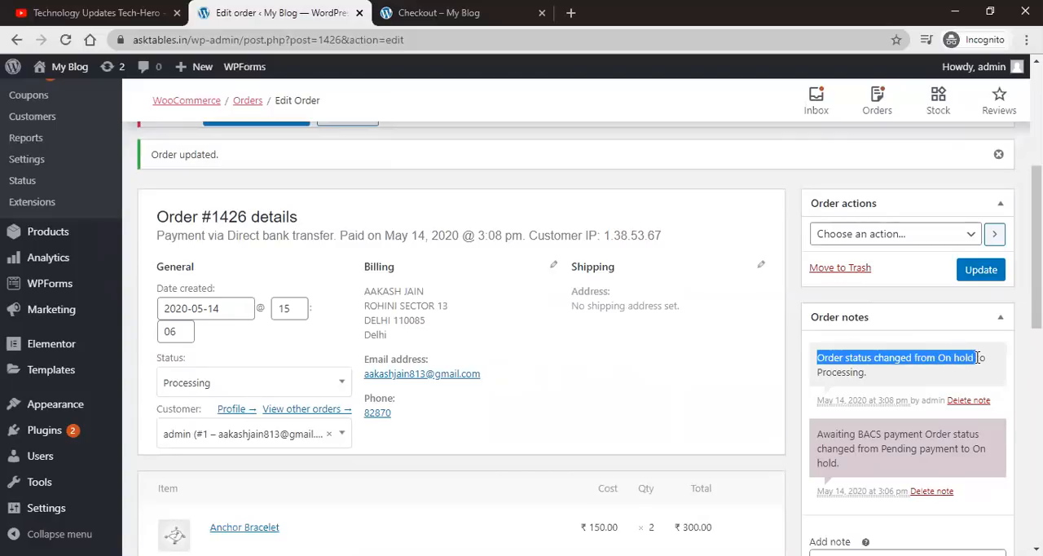
scroll(890, 353, down, 4)
scroll(216, 226, up, 3)
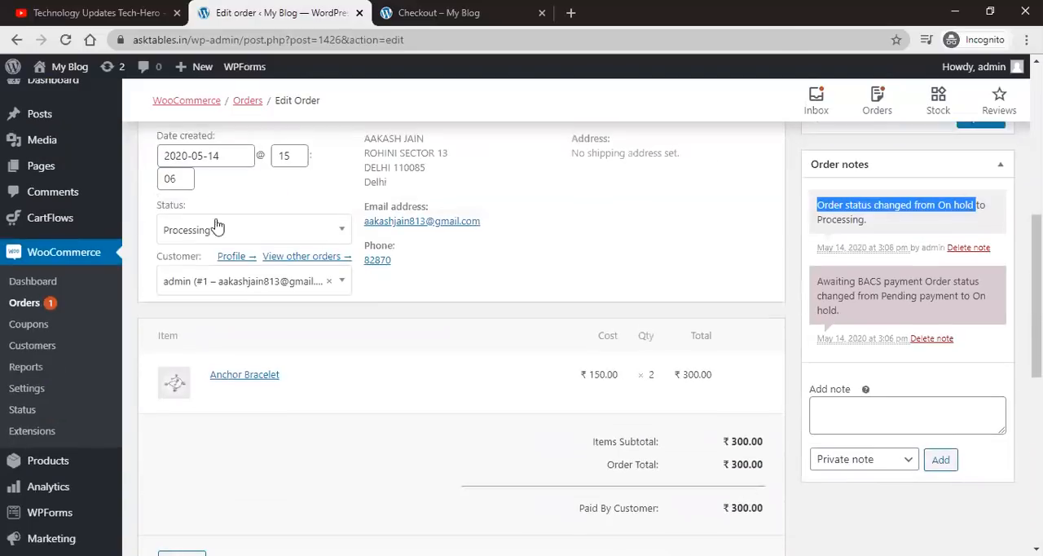
Step: Check the order's status in the admin Orders list, then open the Coupons page
click(27, 304)
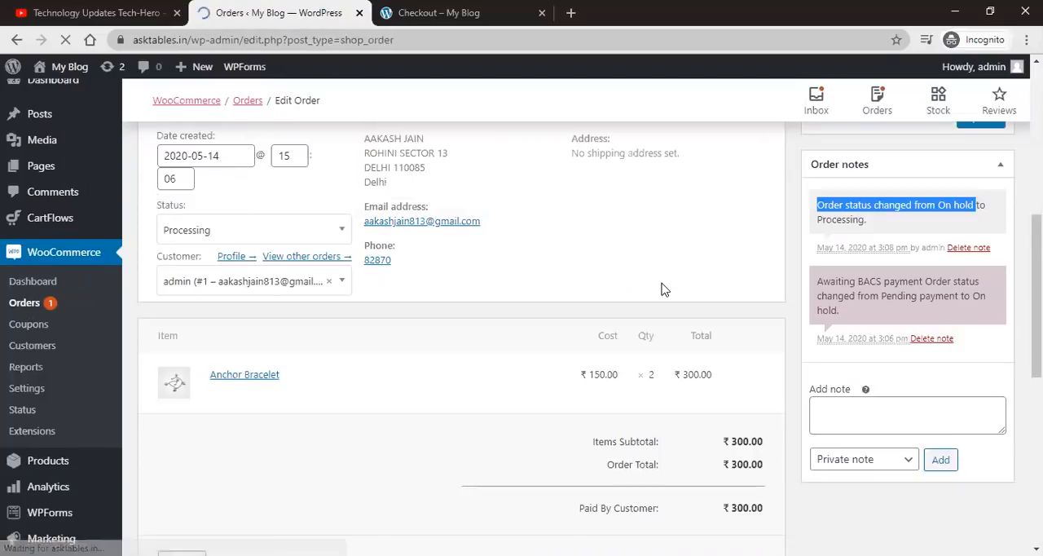
scroll(684, 319, down, 3)
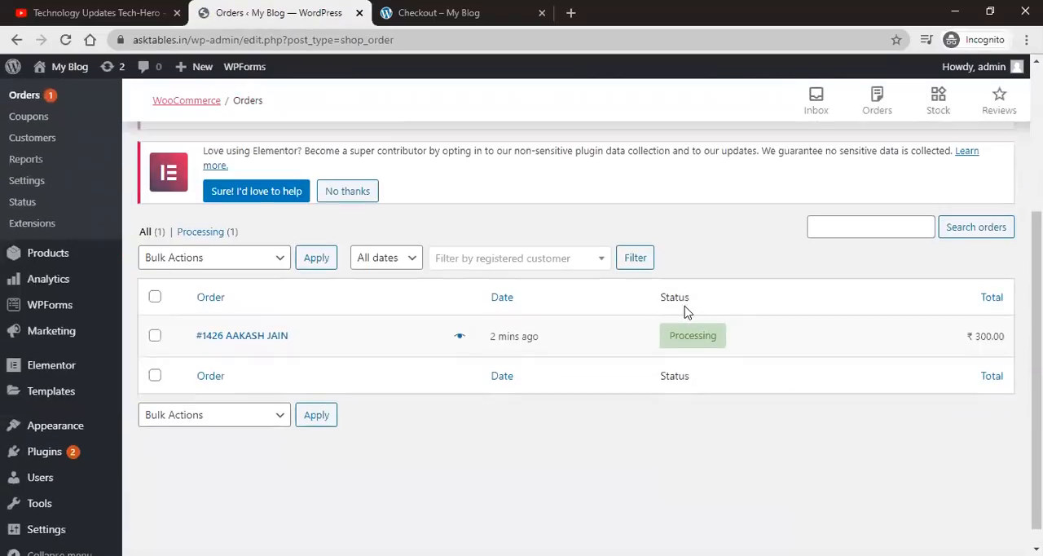
scroll(470, 215, up, 1)
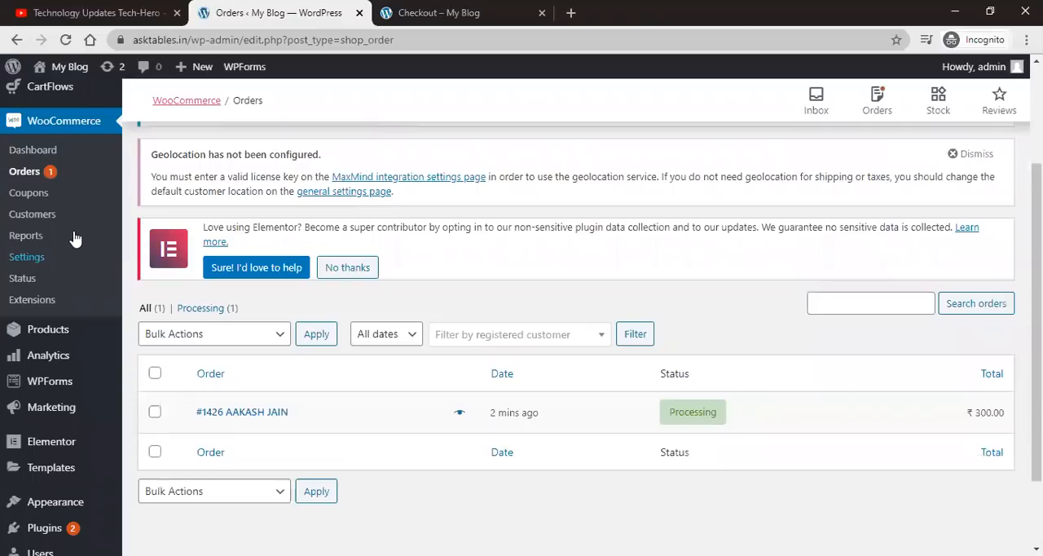
click(33, 194)
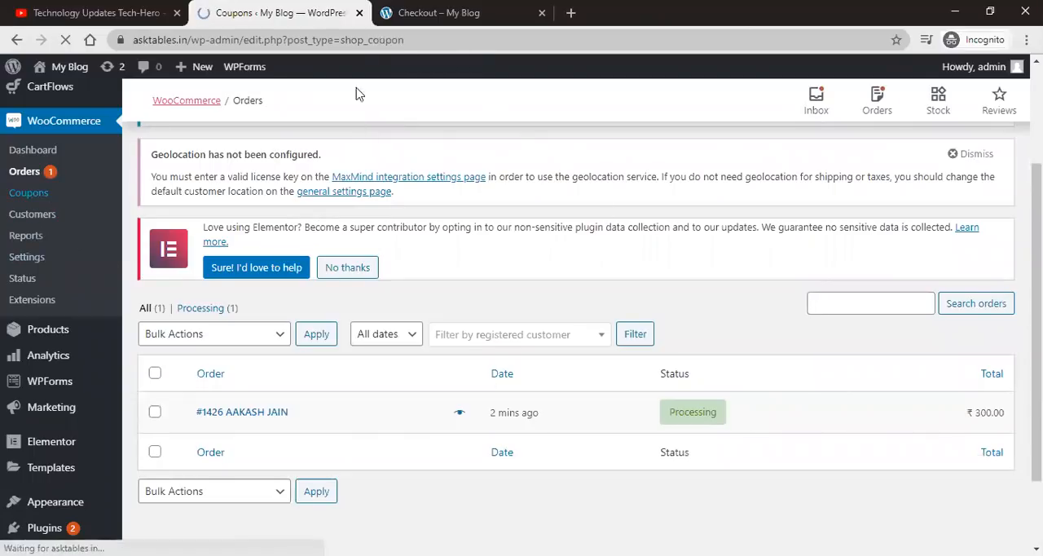
Step: Switch to the storefront tab and open the Basic Gray Jeans product from the Store
click(423, 13)
scroll(456, 226, up, 8)
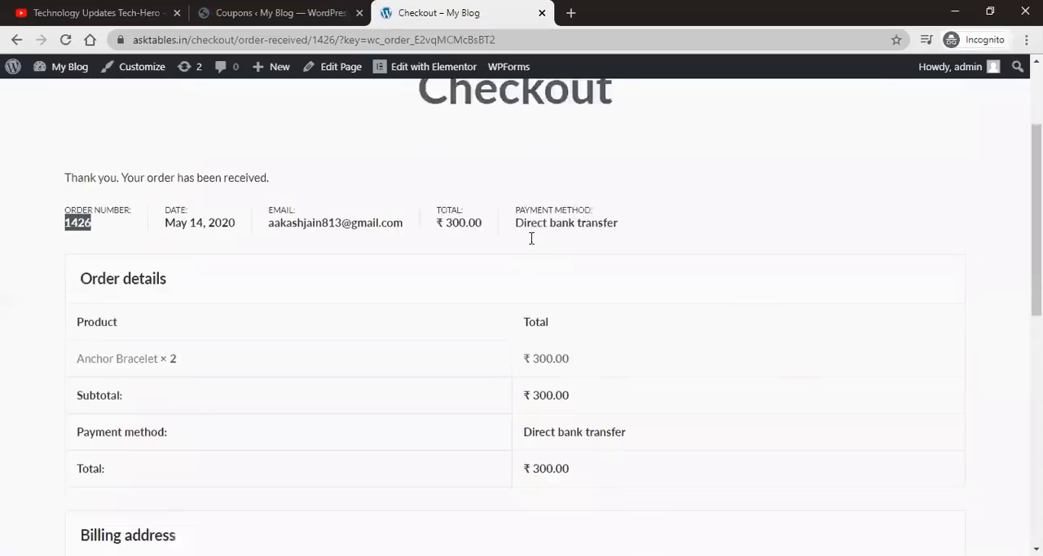
click(495, 125)
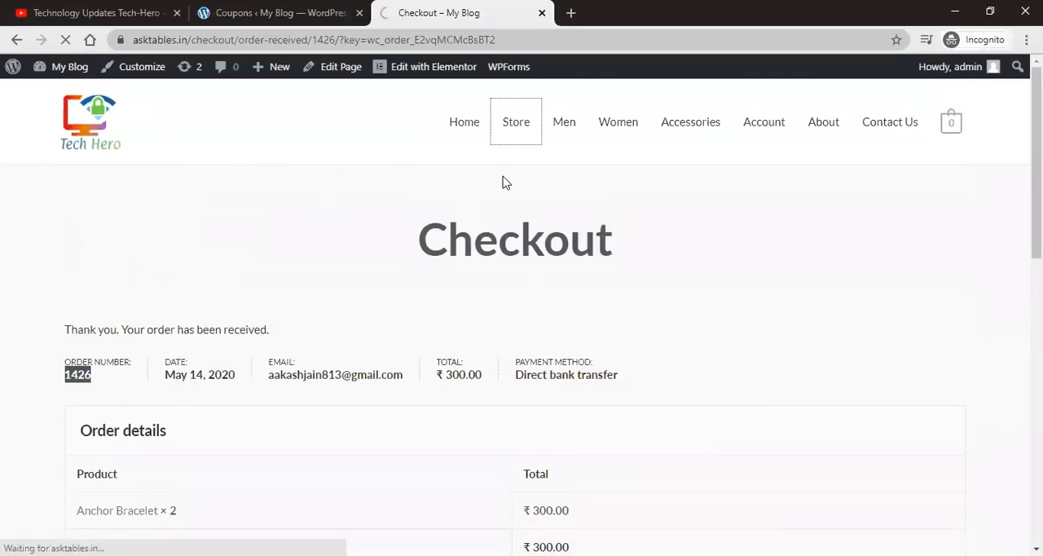
scroll(500, 204, down, 2)
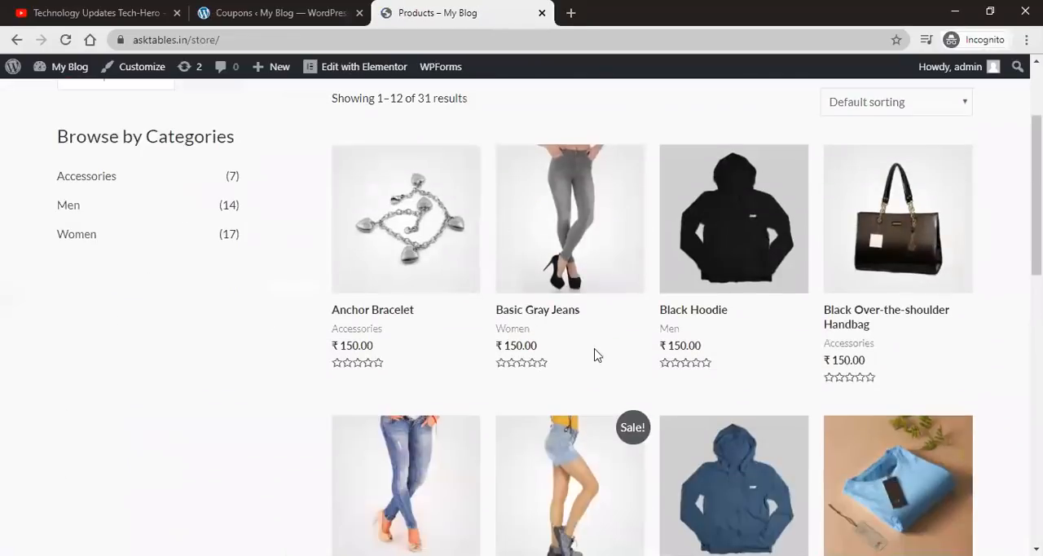
click(556, 265)
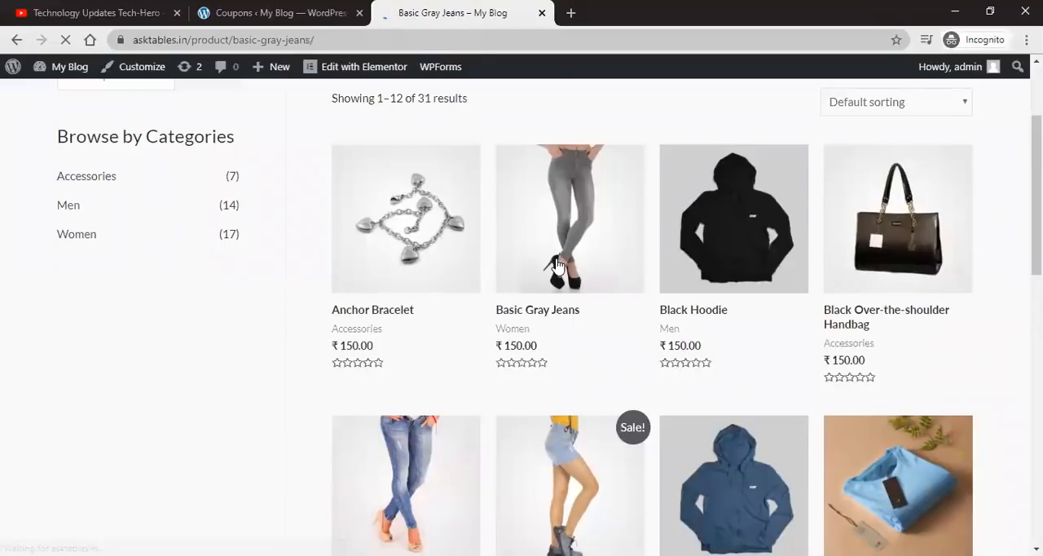
Step: Add one Basic Gray Jeans to the cart
scroll(652, 272, down, 3)
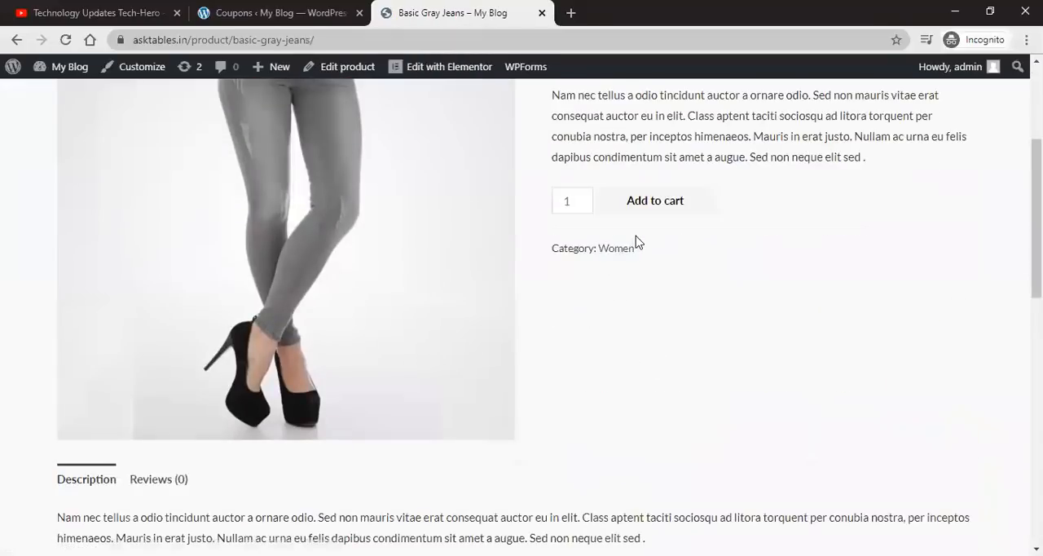
scroll(639, 244, up, 3)
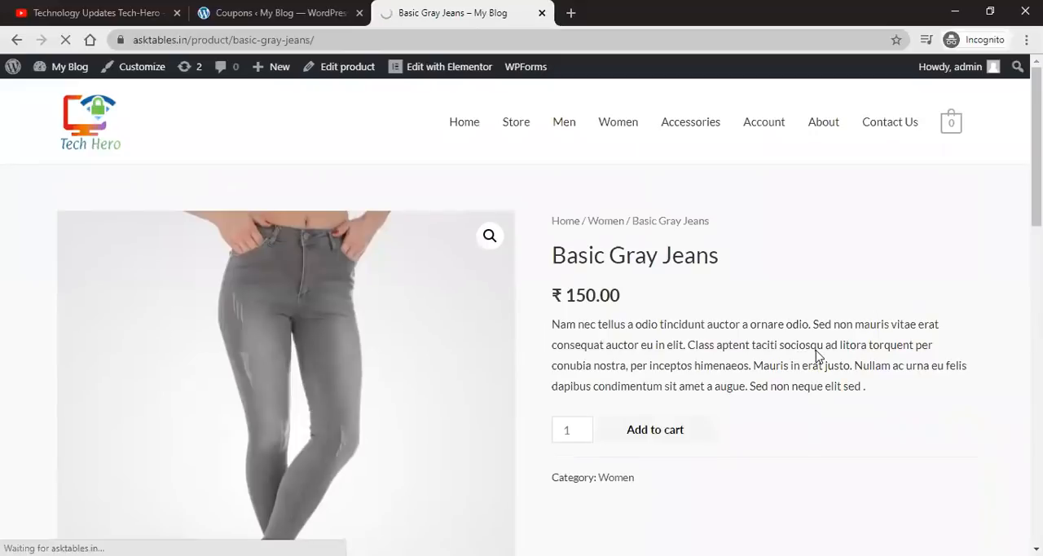
scroll(816, 352, down, 3)
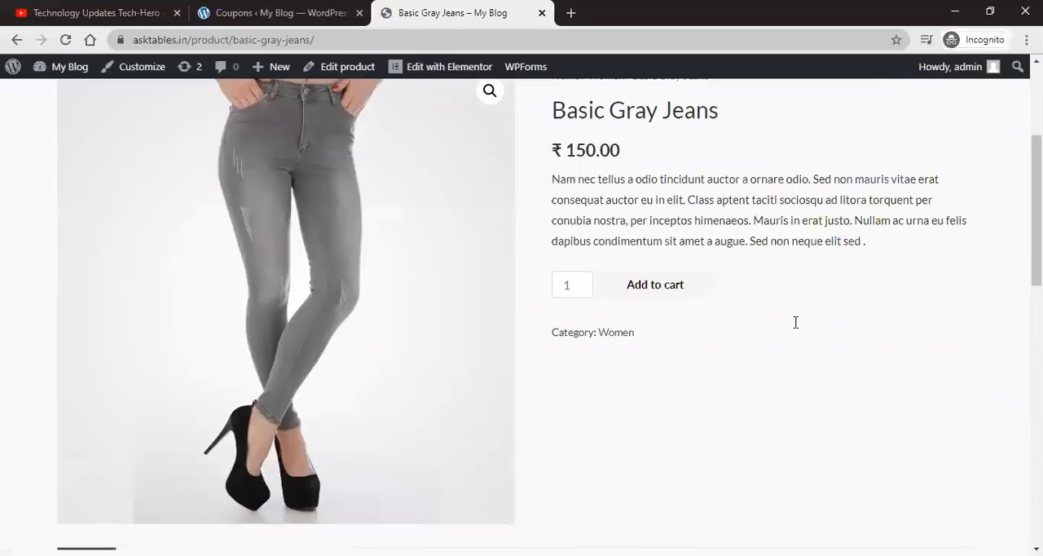
scroll(795, 322, up, 3)
click(890, 260)
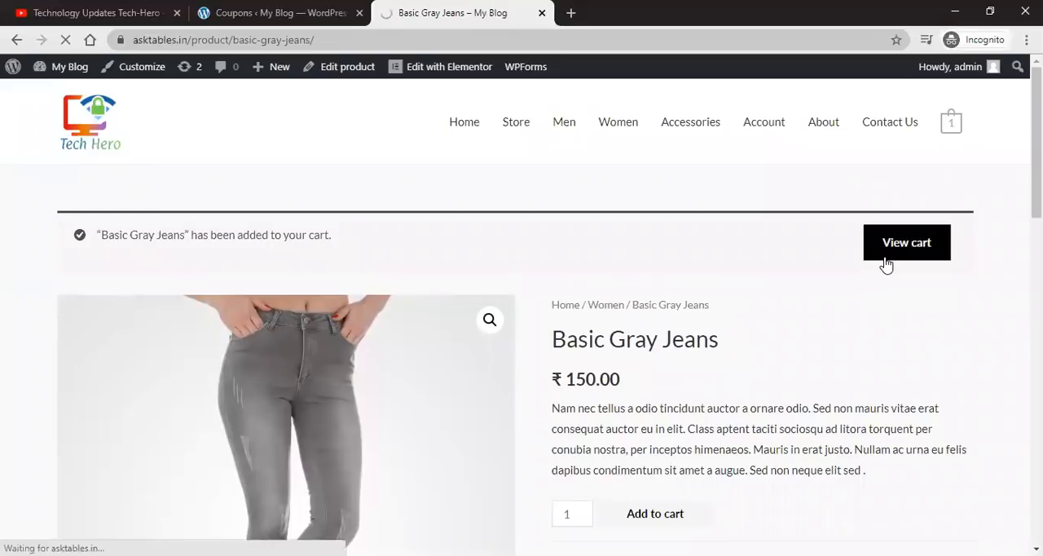
Step: View the cart and proceed to checkout
scroll(887, 265, down, 1)
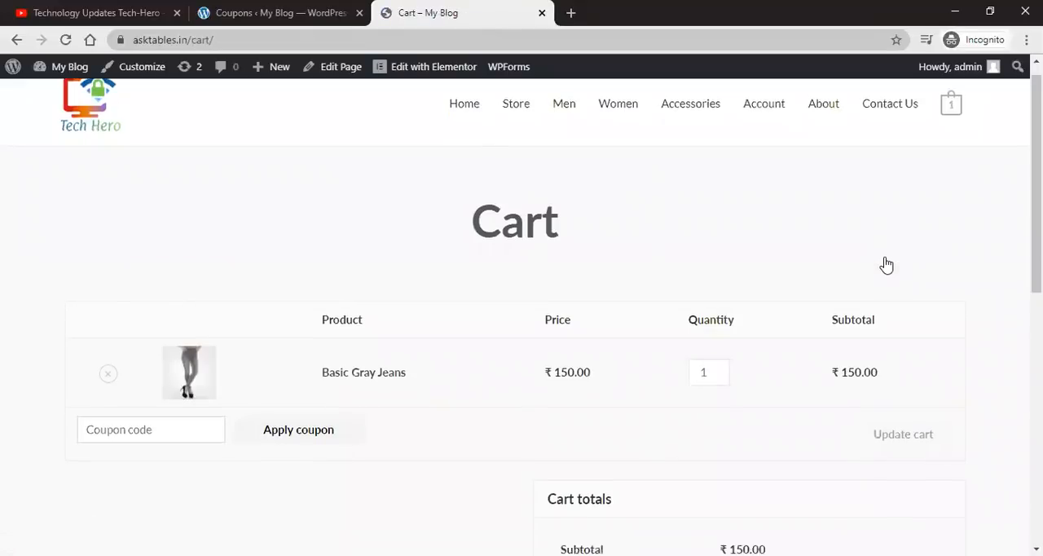
scroll(887, 266, down, 3)
click(750, 352)
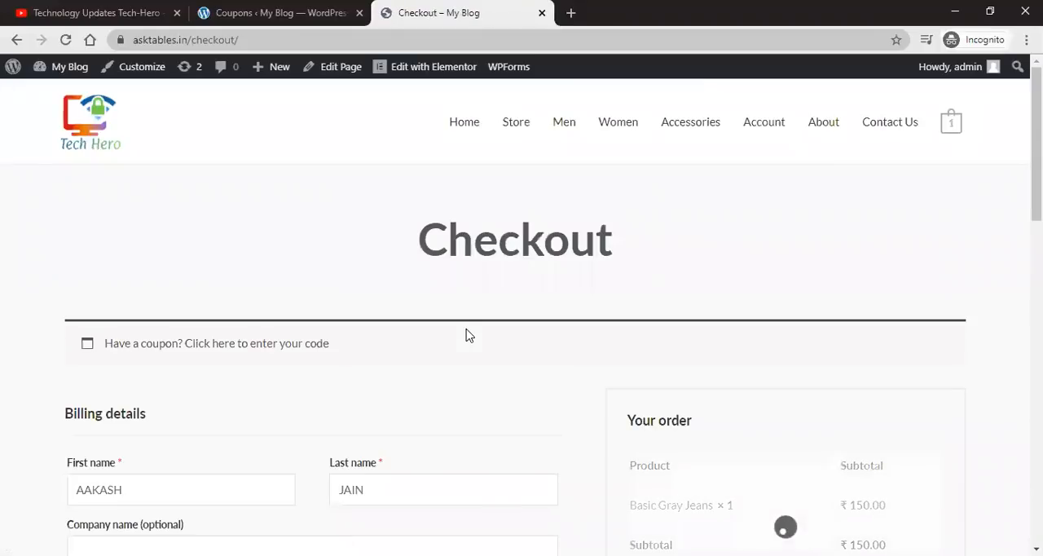
Step: Open the coupon code entry field on the checkout page
scroll(477, 317, down, 1)
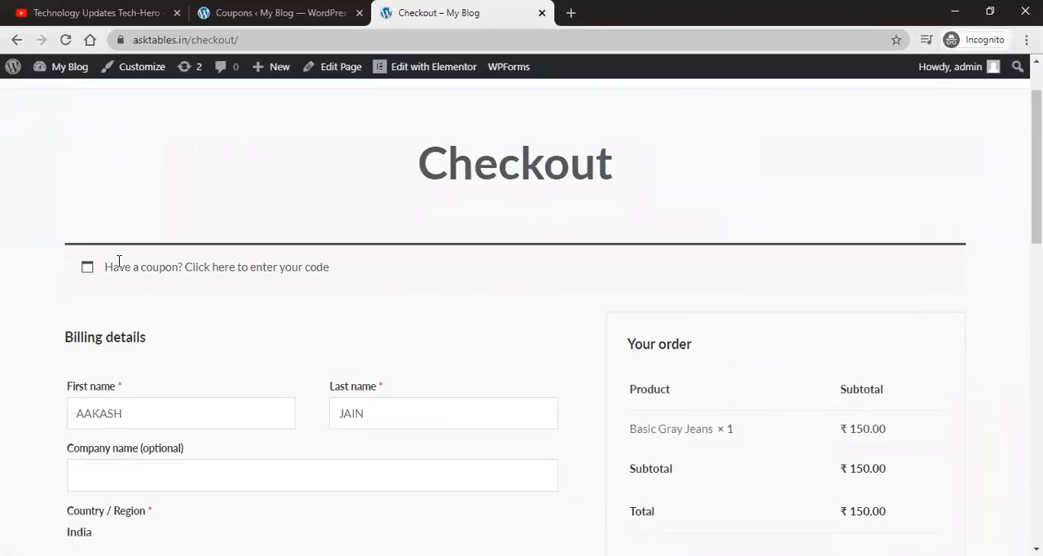
click(239, 269)
click(154, 367)
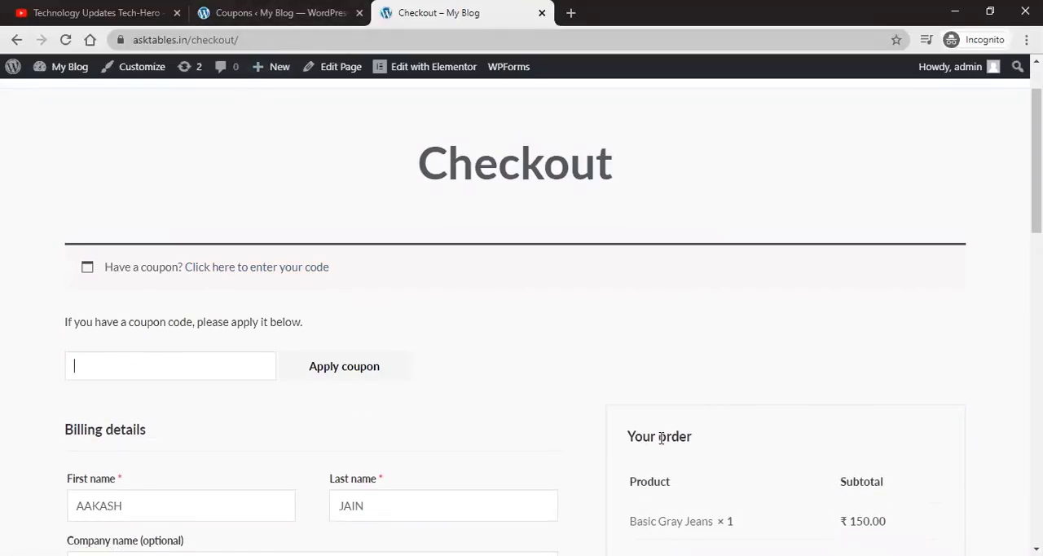
scroll(822, 430, down, 2)
scroll(823, 431, up, 1)
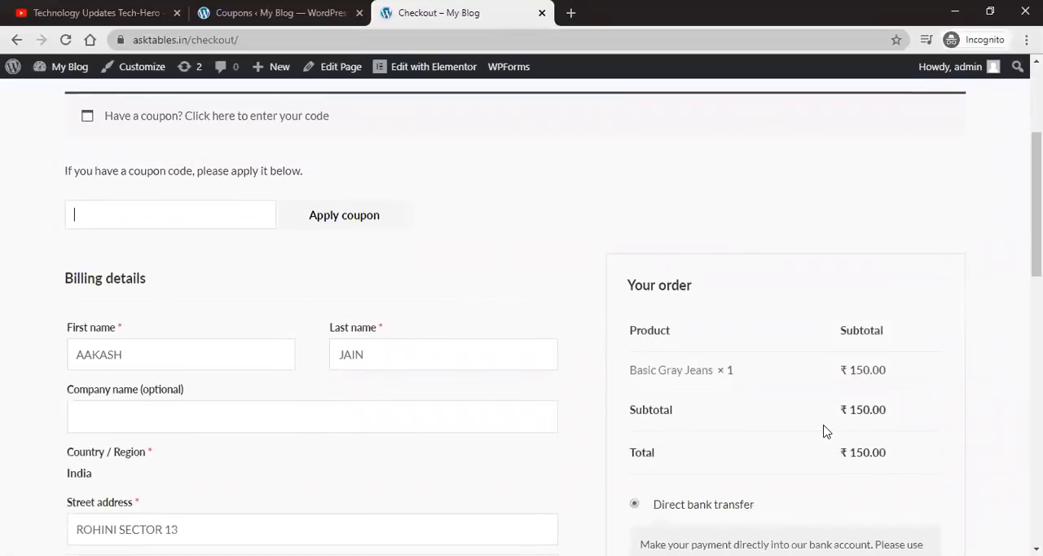
Step: Switch to the admin Coupons list and review the existing coupon's details
click(239, 10)
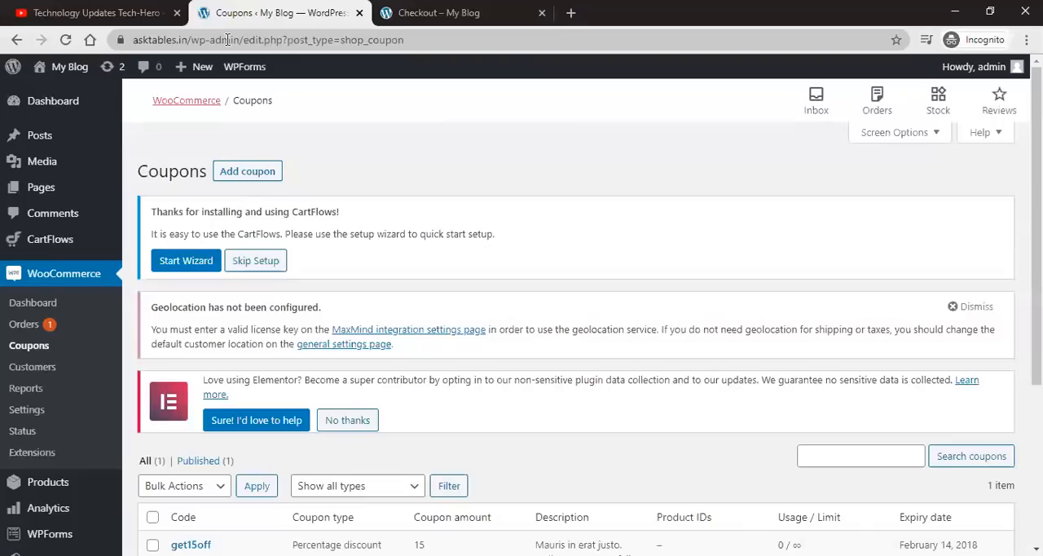
scroll(419, 234, down, 3)
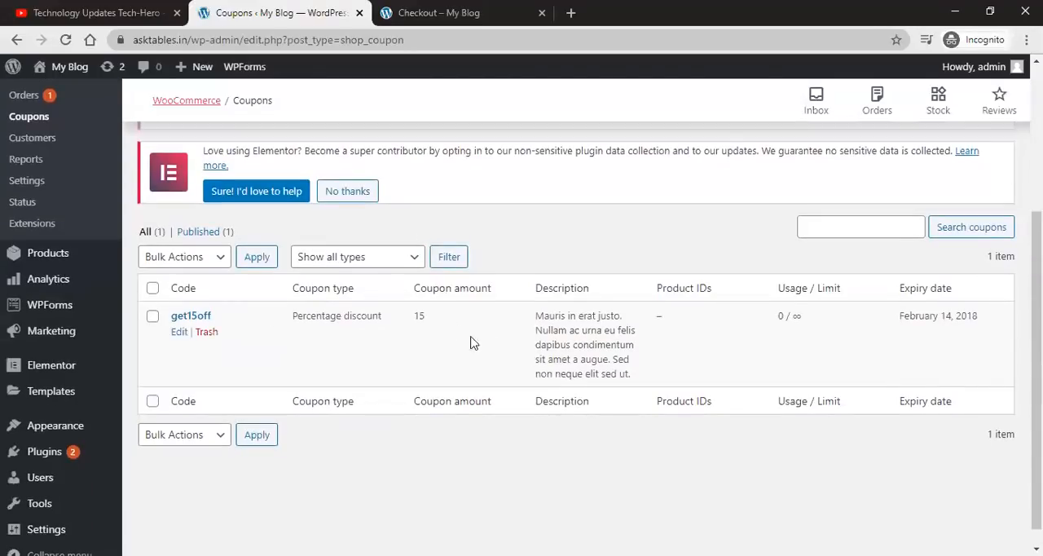
Step: Start a new coupon and enter the coupon code GET50
scroll(155, 275, up, 2)
scroll(351, 293, up, 1)
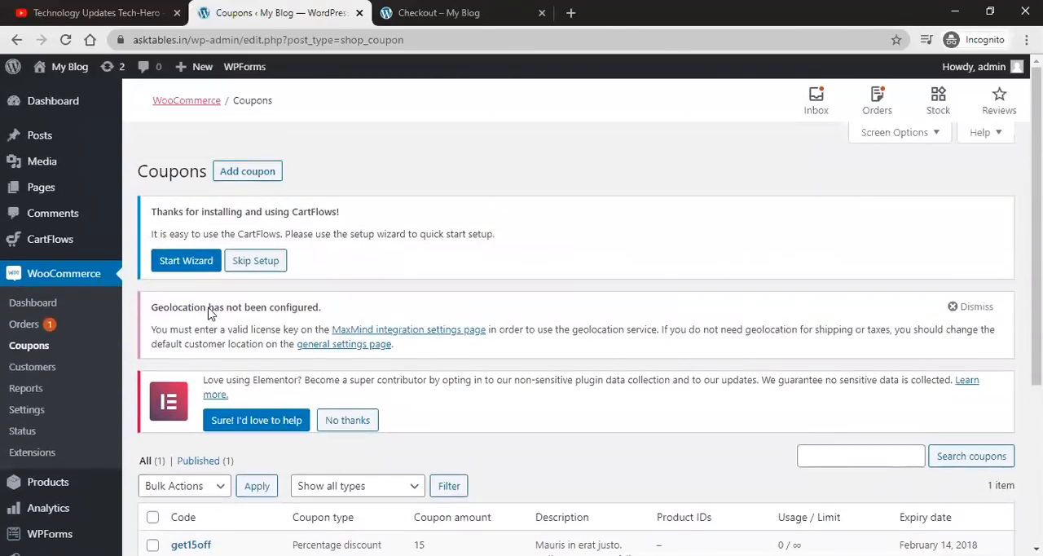
click(249, 174)
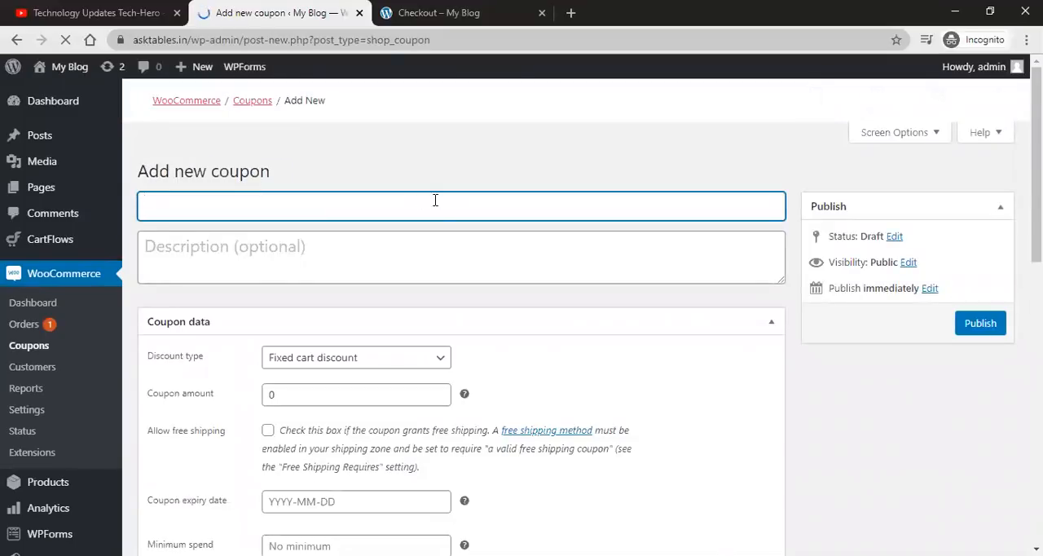
scroll(337, 326, down, 3)
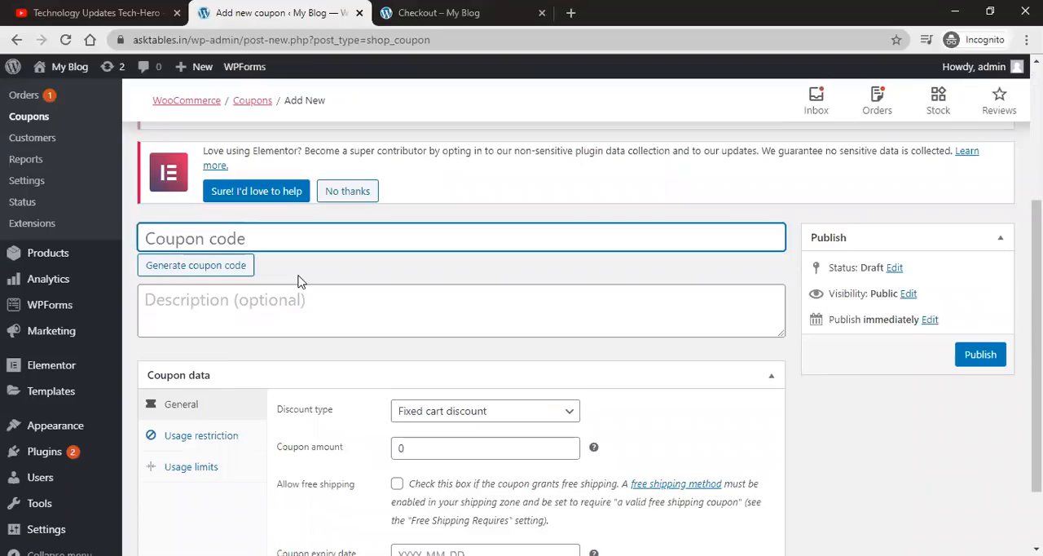
click(416, 13)
click(173, 295)
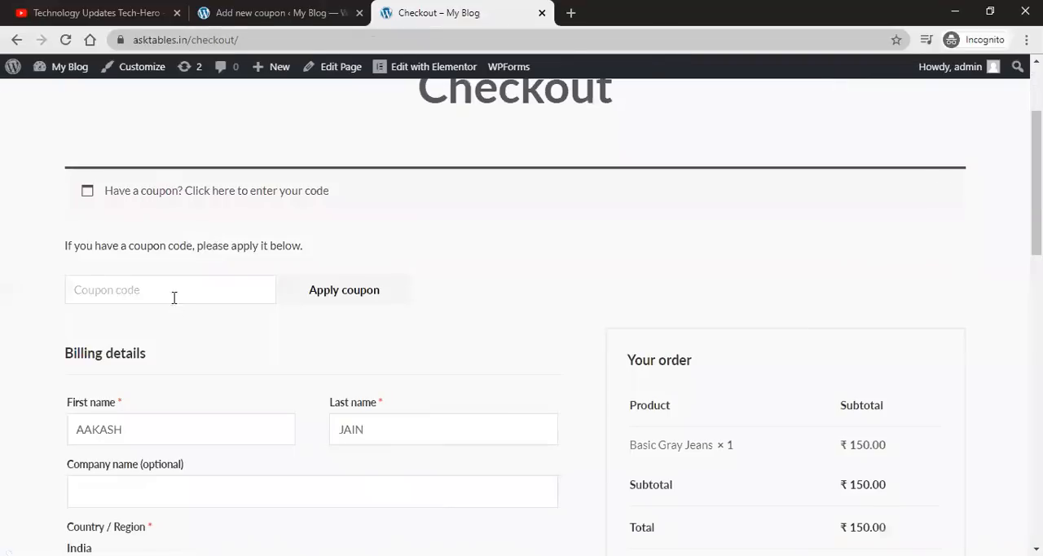
click(211, 7)
click(257, 24)
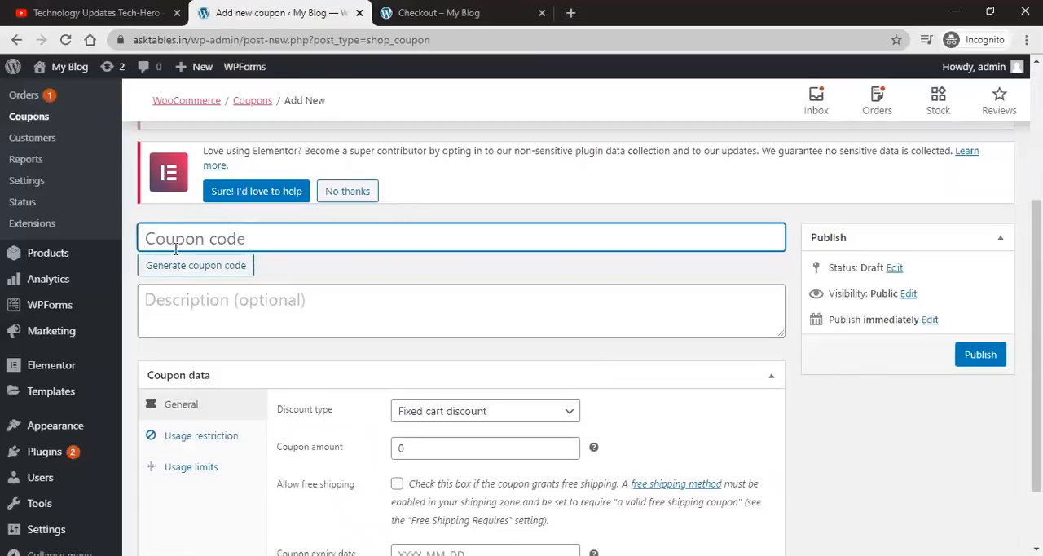
text(GET50)
Step: Set the coupon description to "GET50% INSTANT DISCOUNT"
click(222, 302)
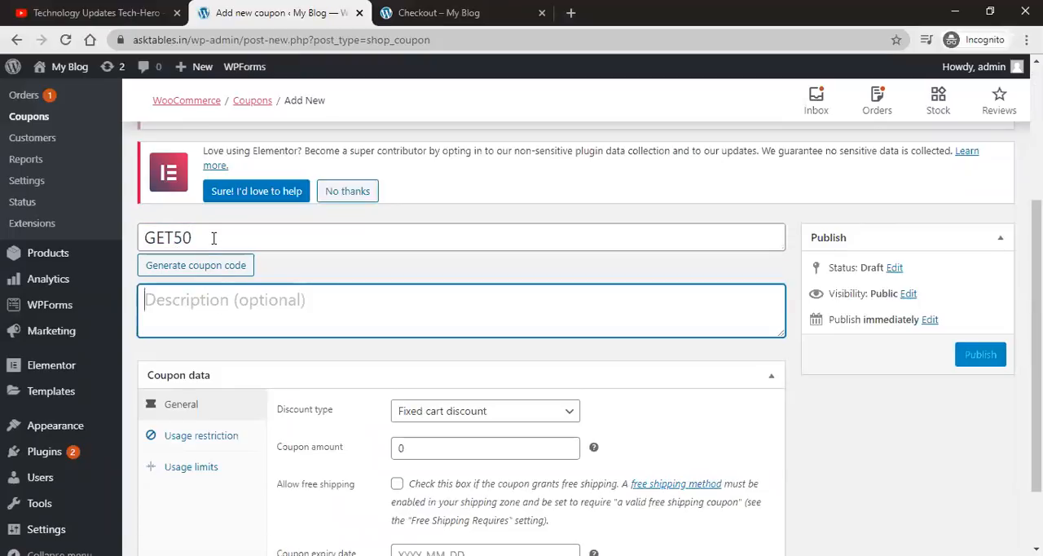
text(GET50% )
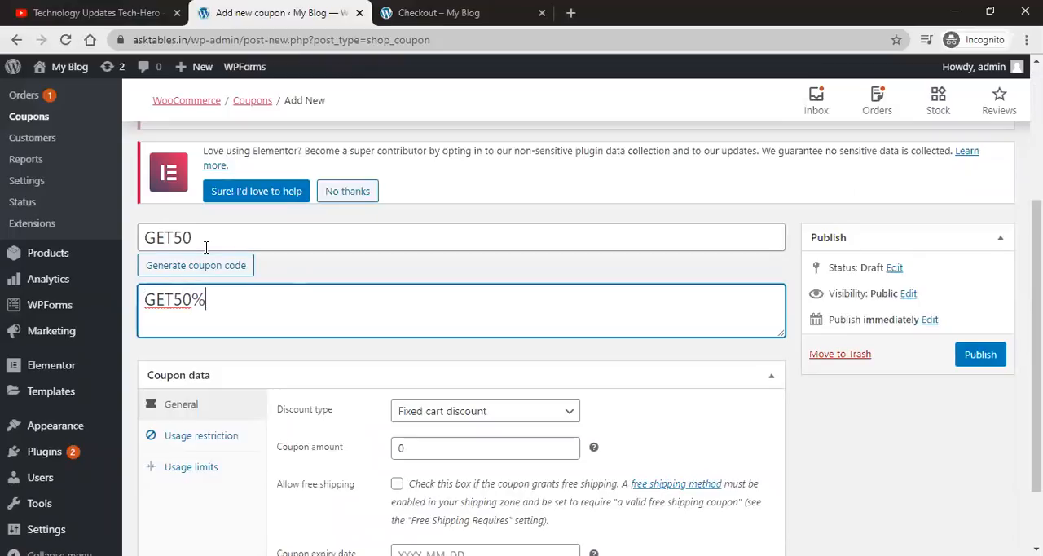
text(INSTANT DISCOUNT)
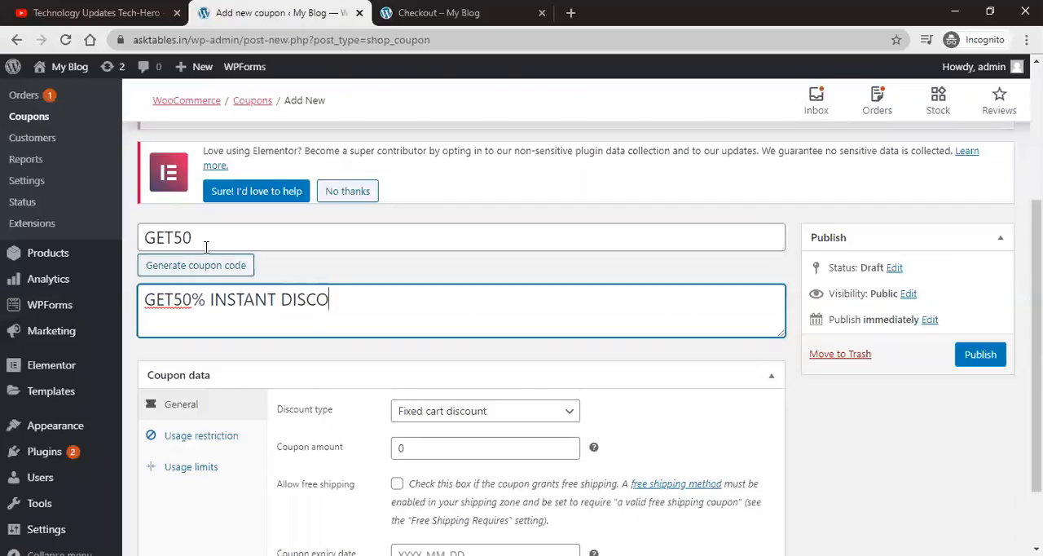
Step: Set the discount type to Percentage discount with a coupon amount of 50
scroll(300, 295, down, 2)
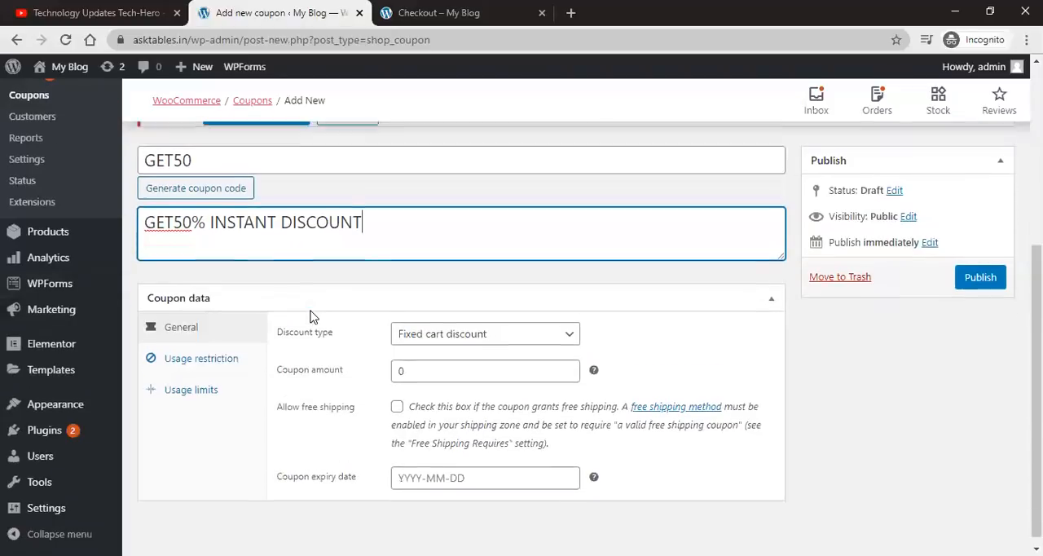
click(424, 326)
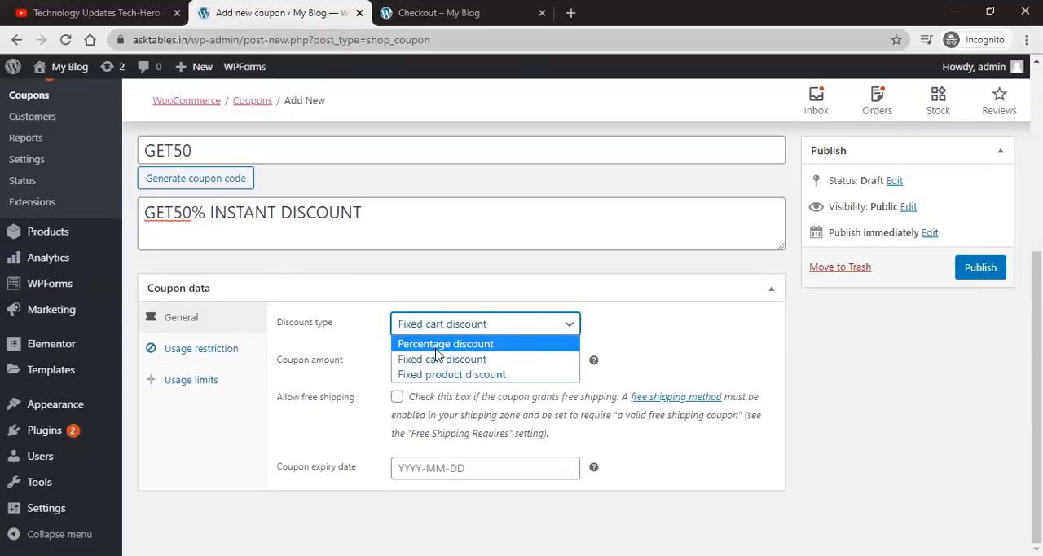
click(432, 344)
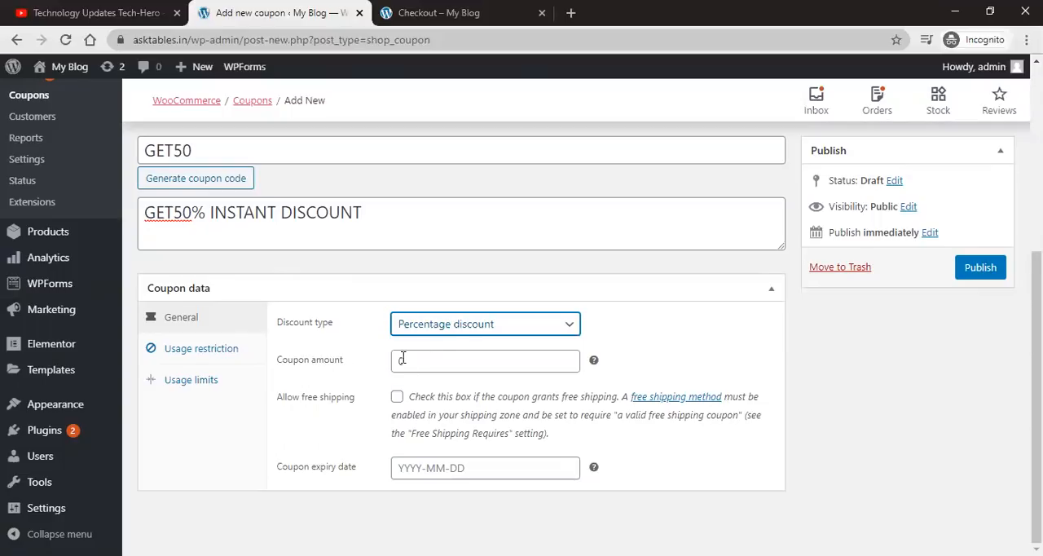
double_click(441, 357)
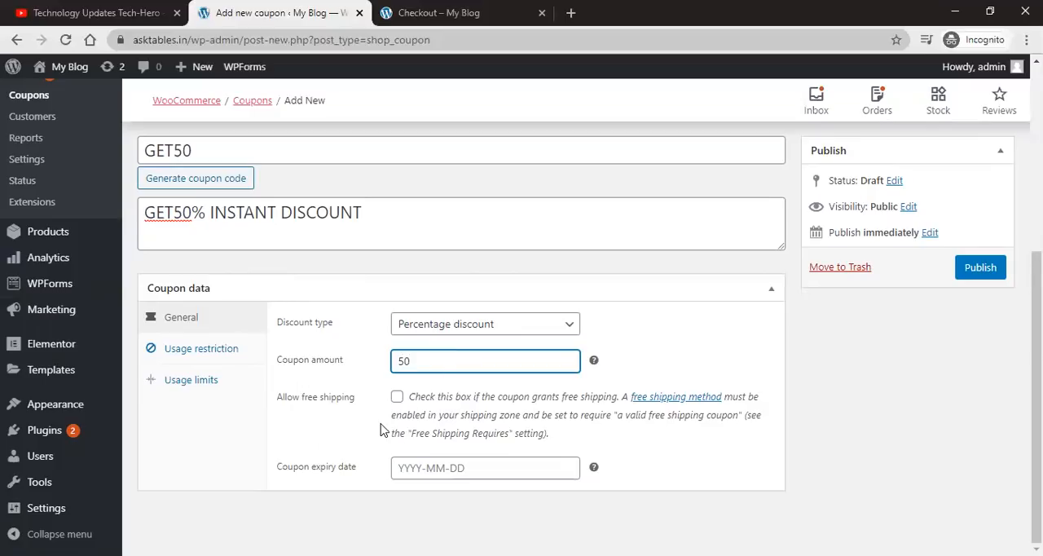
Step: Allow free shipping and set the coupon expiry date to 2020-05-15
click(396, 397)
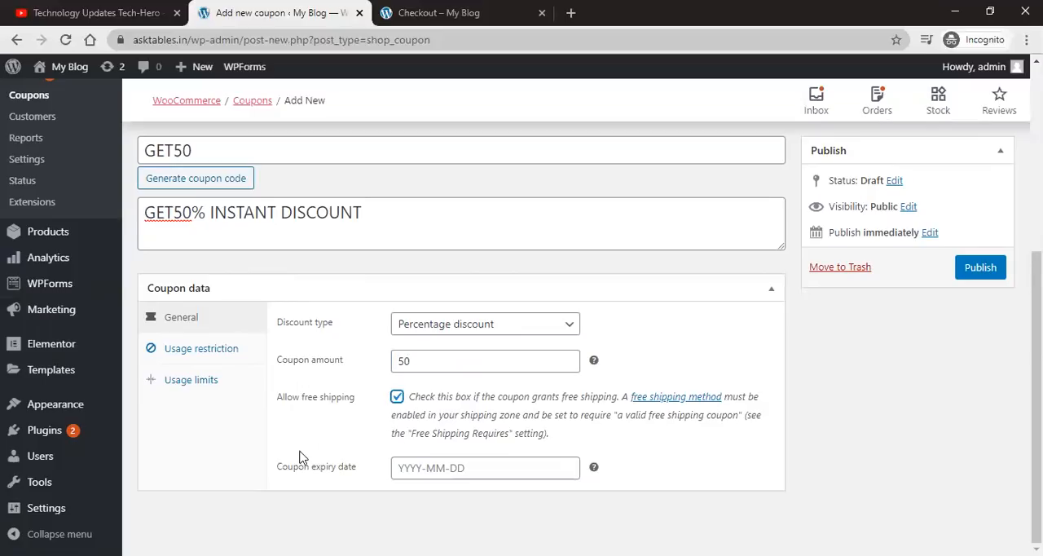
click(496, 470)
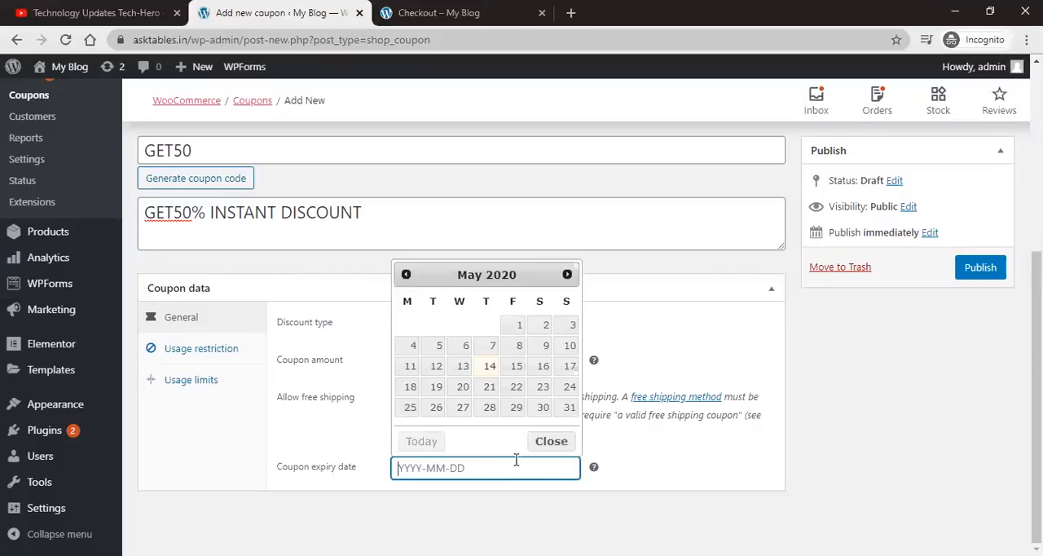
click(517, 369)
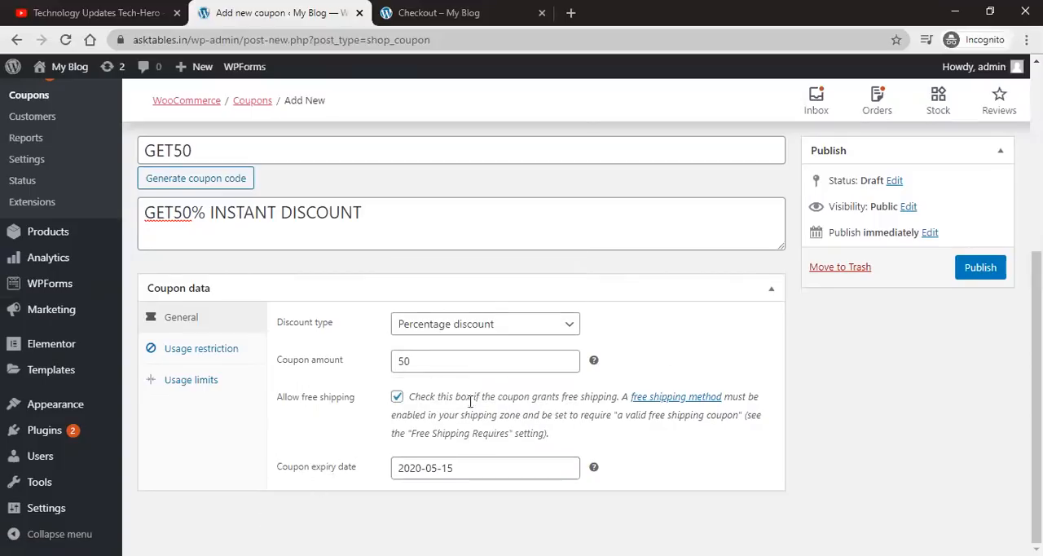
Step: Under usage restrictions, set the minimum spend to 5 and the maximum spend to 10
click(193, 352)
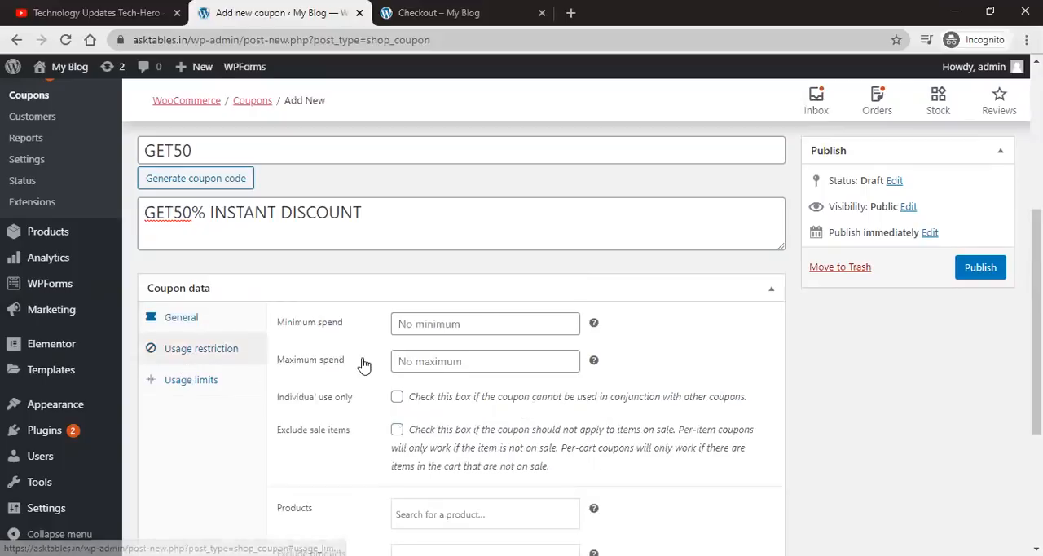
click(423, 326)
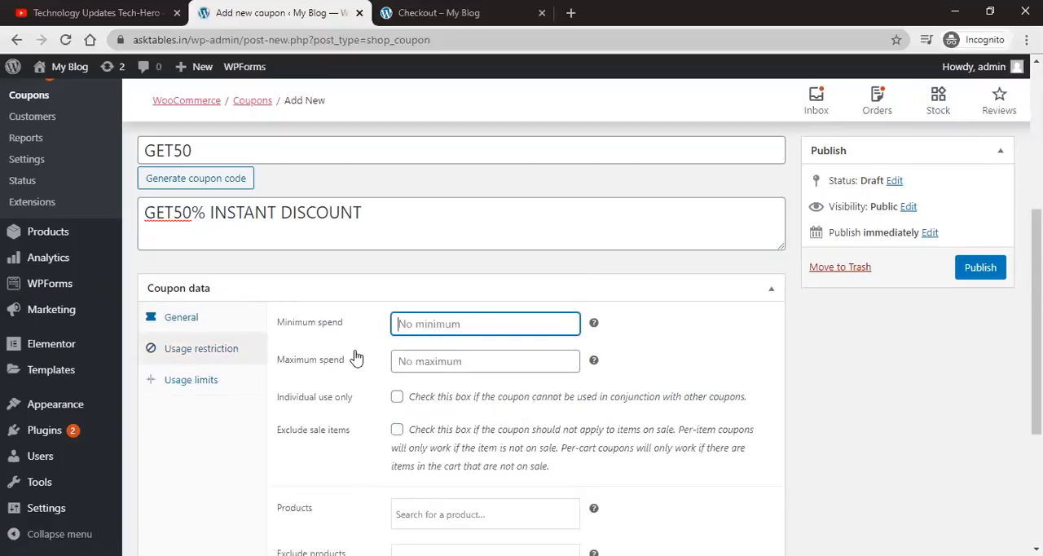
text(5)
click(406, 357)
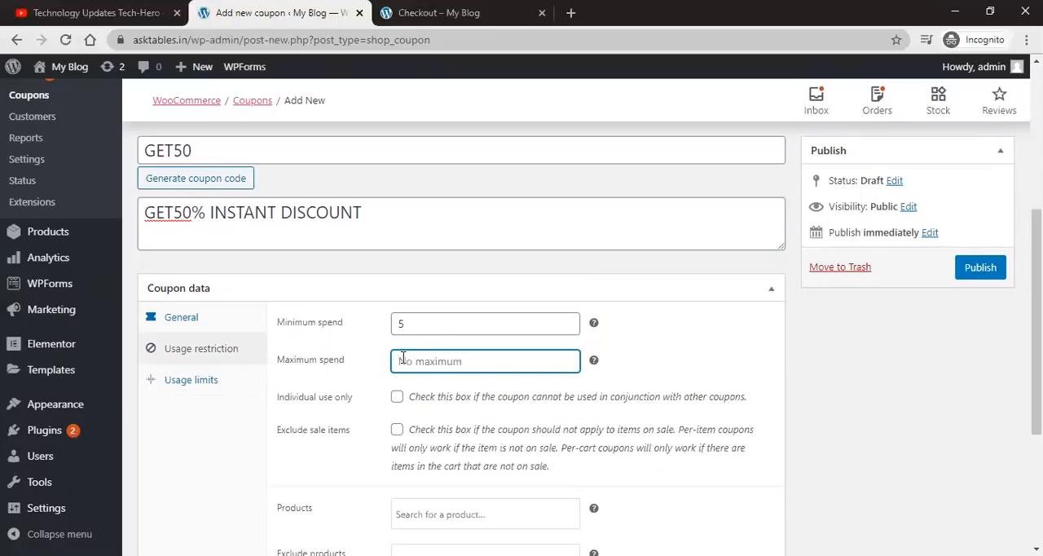
text(10)
Step: Publish the new coupon
scroll(394, 364, down, 1)
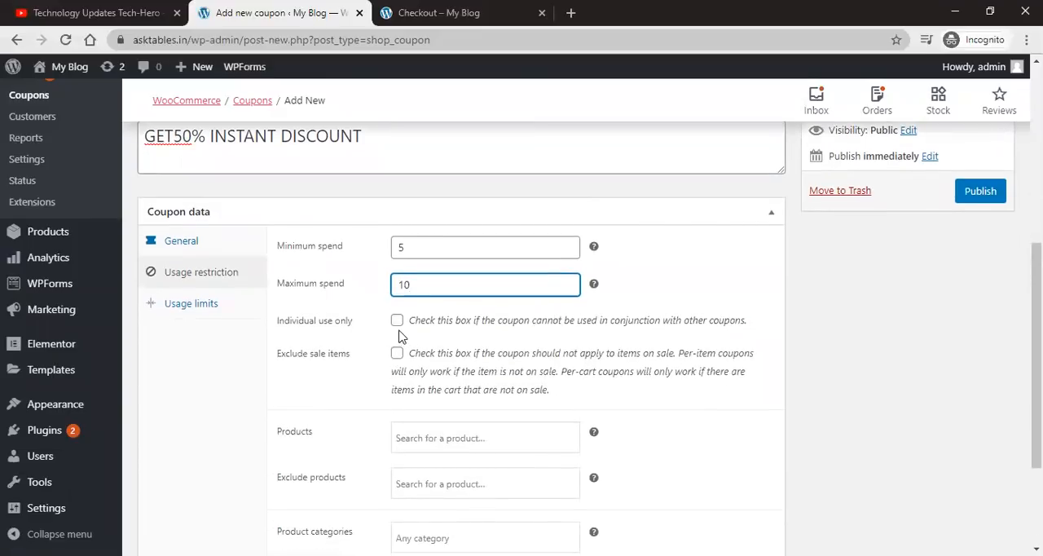
scroll(399, 334, down, 2)
scroll(440, 334, up, 3)
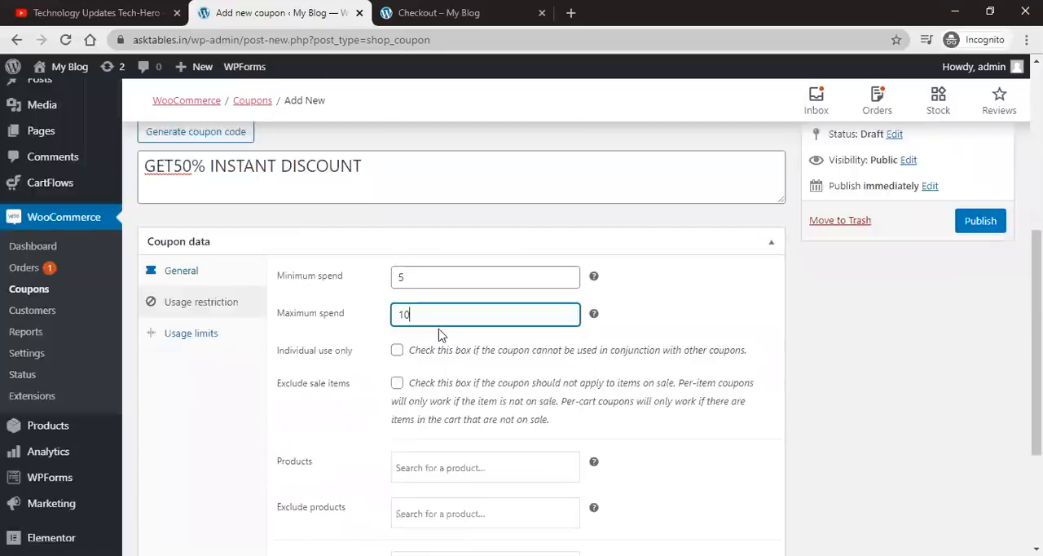
scroll(440, 334, up, 1)
click(977, 225)
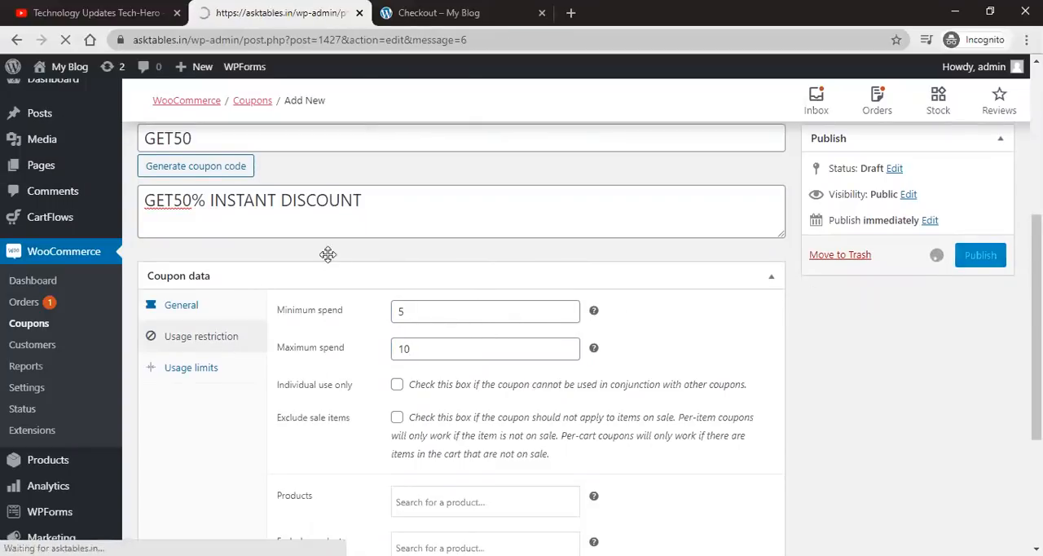
Step: Reload the checkout page and try to apply the coupon GET50 to the order
click(397, 26)
click(70, 41)
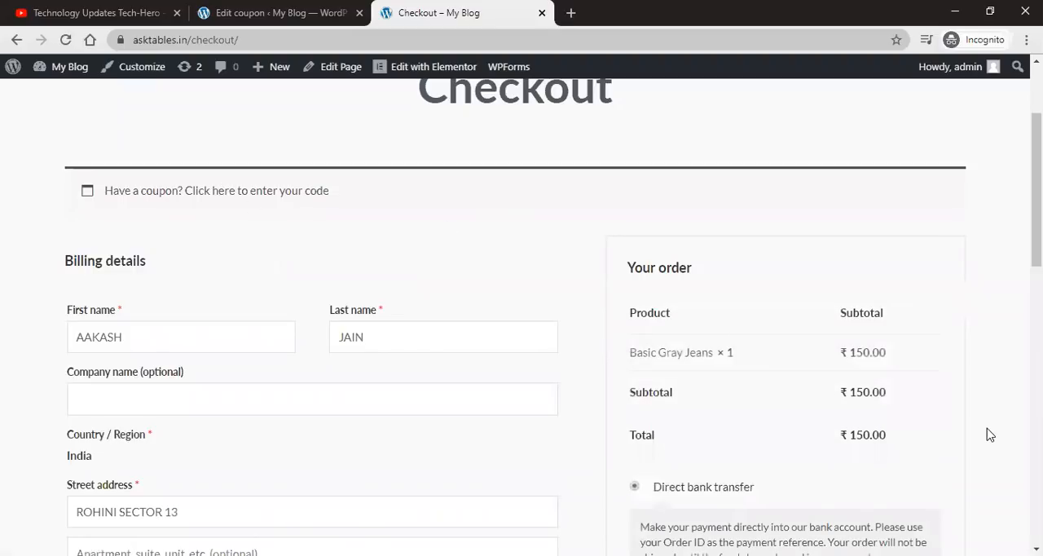
click(223, 192)
click(143, 296)
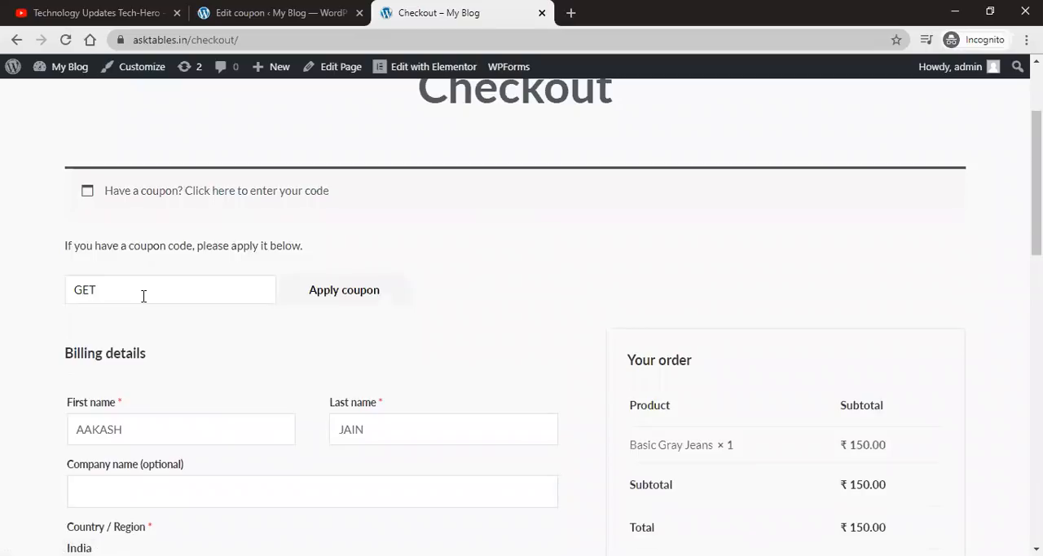
click(307, 290)
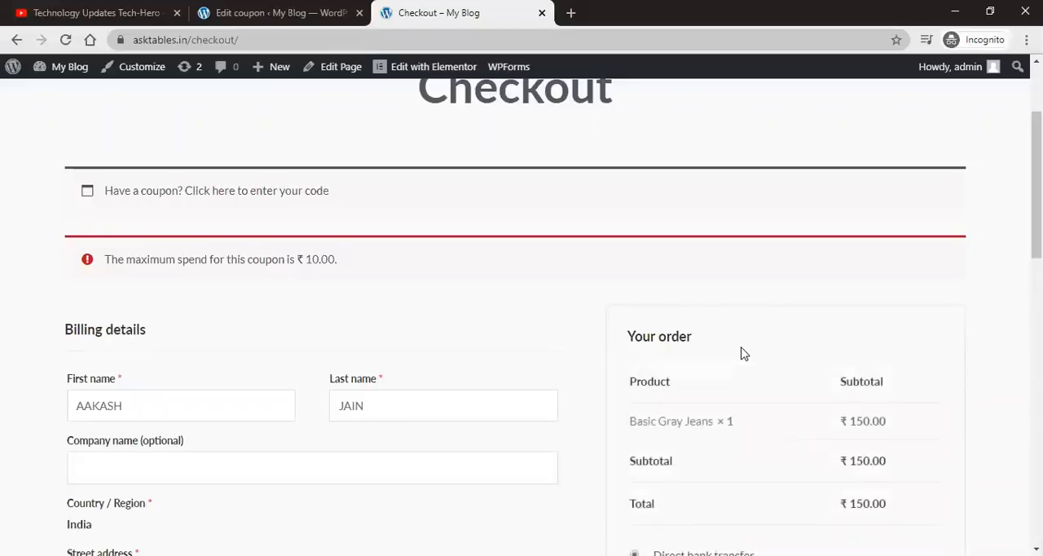
scroll(741, 353, down, 2)
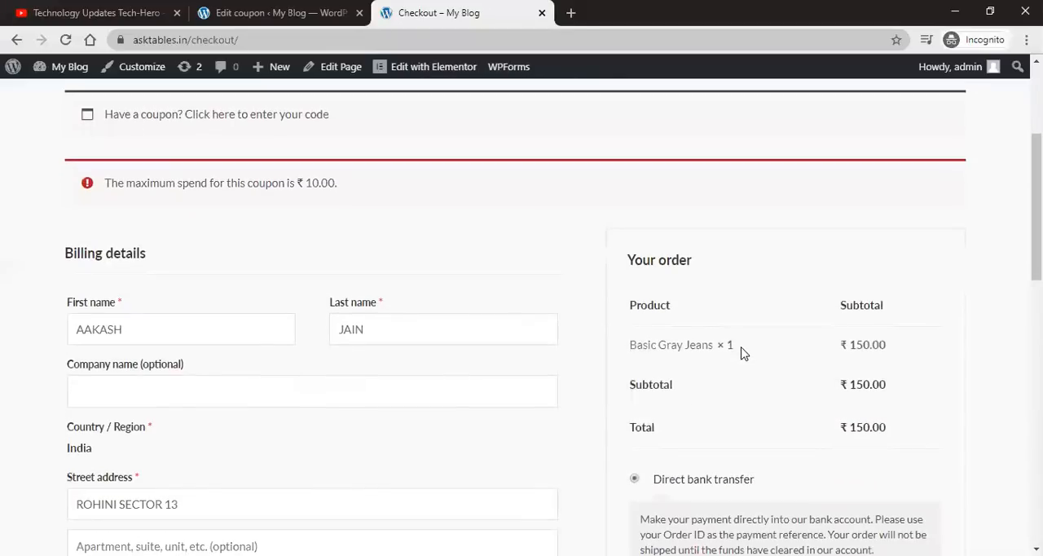
scroll(196, 303, up, 2)
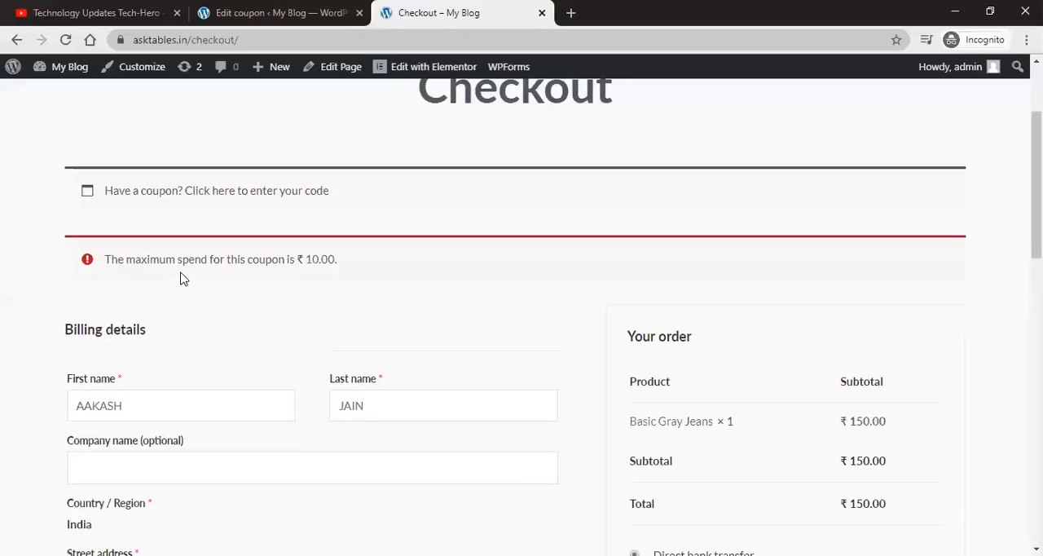
drag(180, 264, 340, 272)
click(341, 271)
scroll(796, 330, down, 1)
Step: Clear the coupon's minimum and maximum spend limits and update the coupon
click(281, 13)
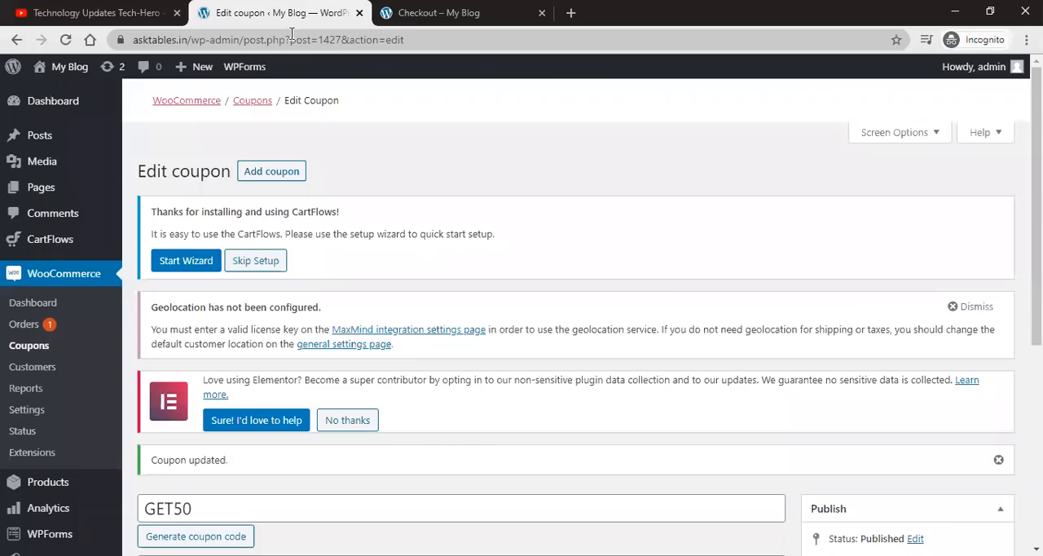
scroll(461, 300, down, 3)
scroll(461, 300, down, 2)
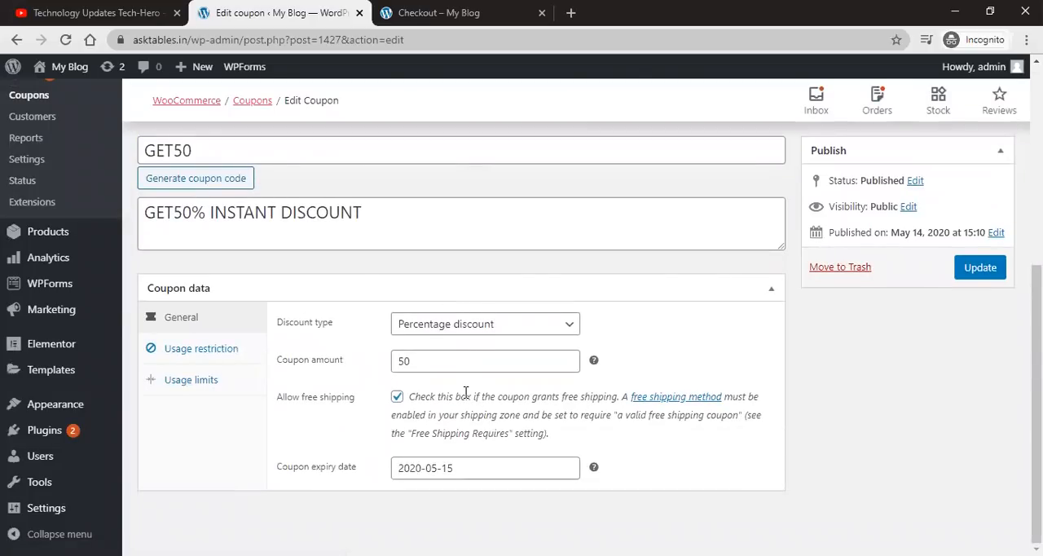
click(200, 349)
double_click(440, 323)
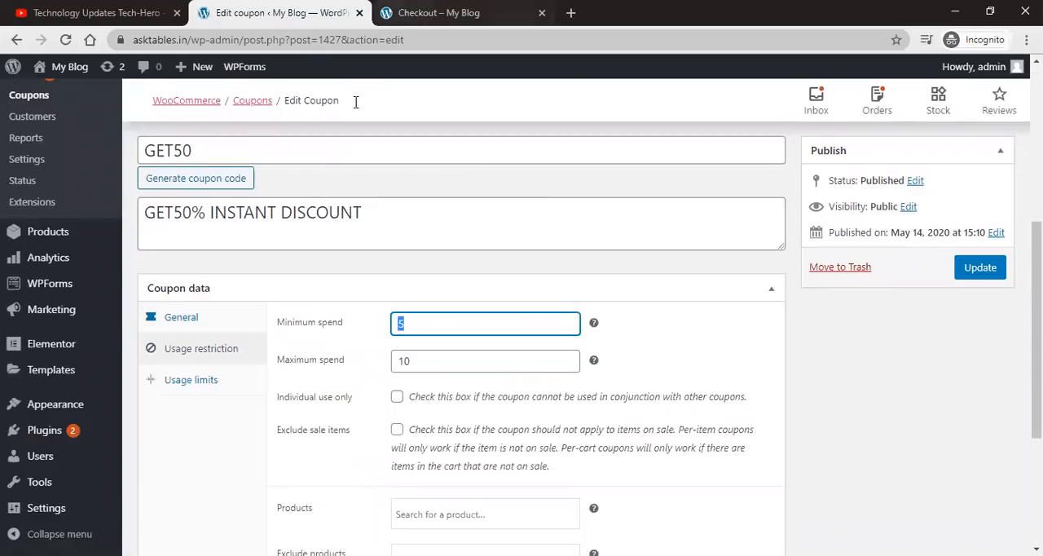
key(BackSpace)
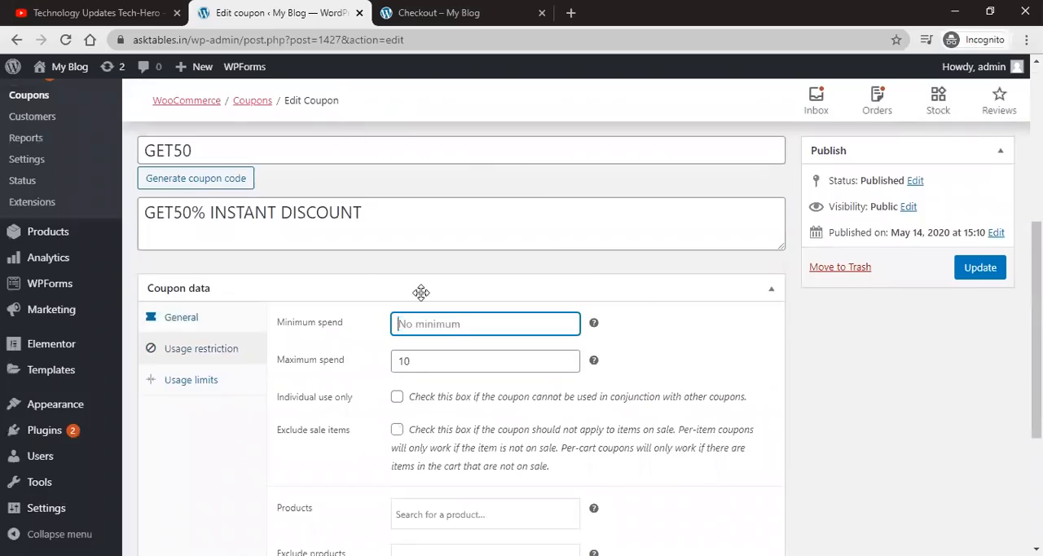
double_click(417, 362)
key(BackSpace)
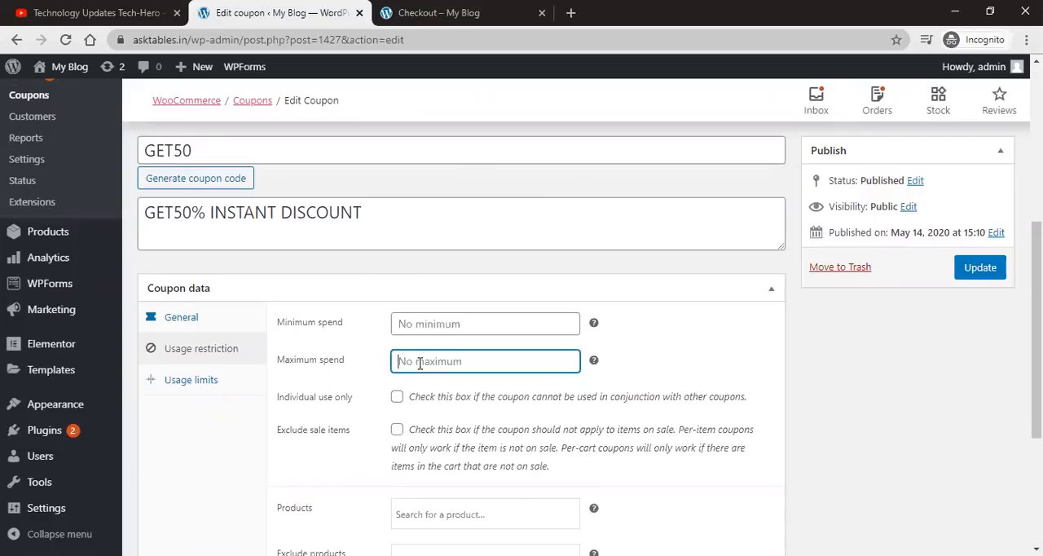
click(995, 272)
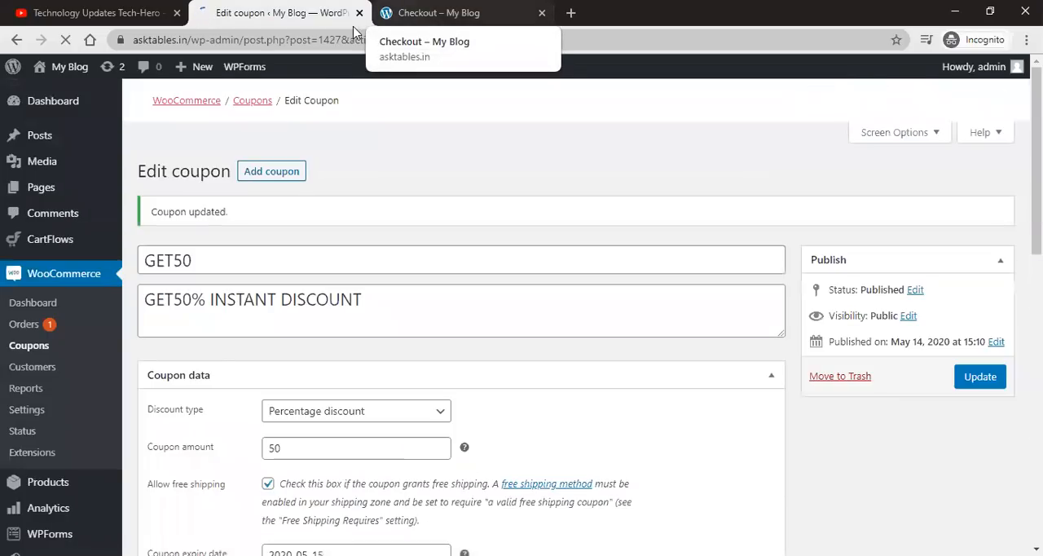
Step: Reload the checkout page and apply the coupon GET50 to the order
click(438, 12)
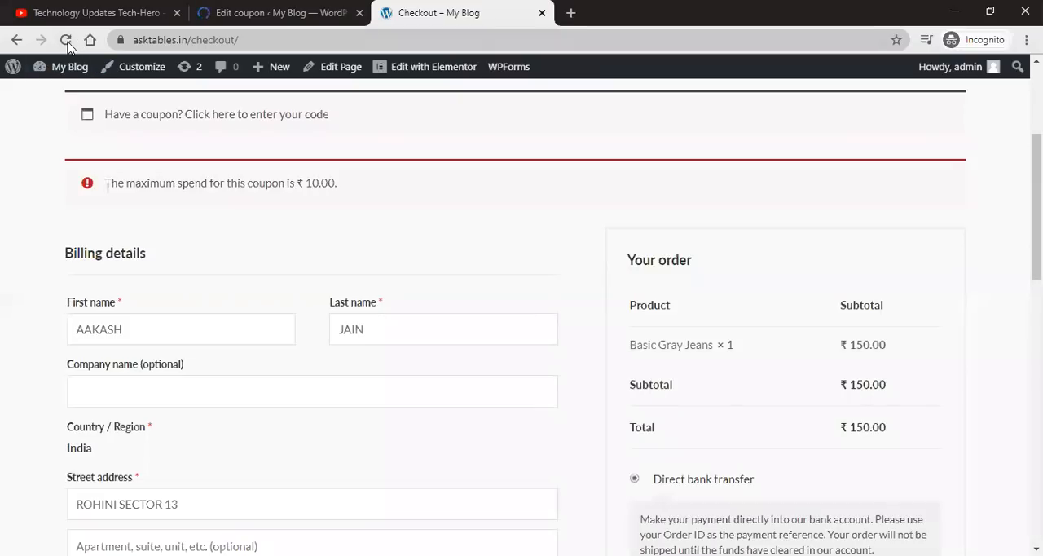
click(66, 40)
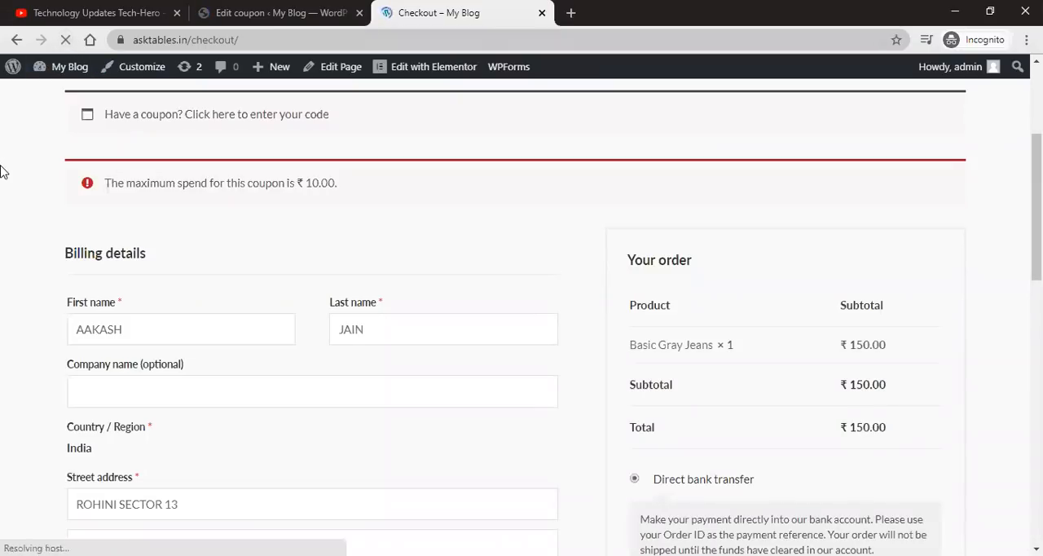
click(279, 114)
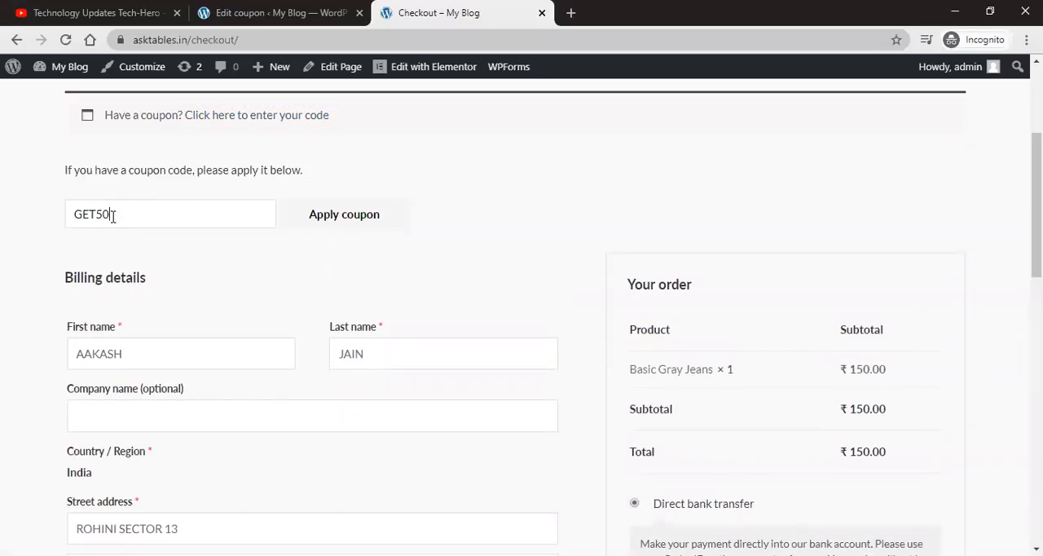
text(GET50)
click(330, 221)
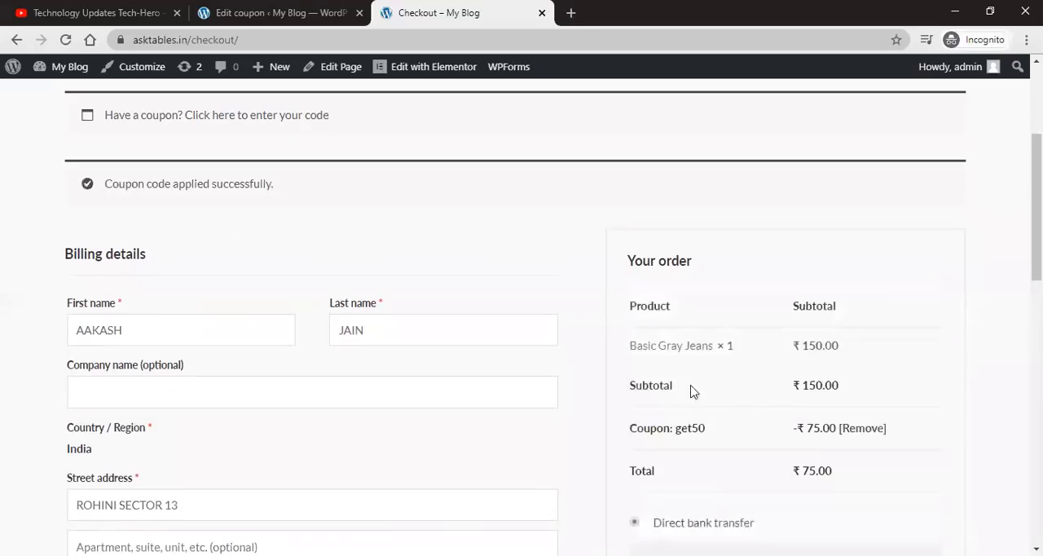
Step: Examine the order summary's coupon discount line and total
scroll(237, 300, up, 2)
drag(135, 340, 296, 344)
scroll(777, 376, down, 2)
click(819, 383)
double_click(819, 383)
double_click(809, 426)
double_click(815, 383)
double_click(808, 427)
scroll(712, 447, down, 3)
scroll(812, 341, down, 2)
scroll(812, 340, up, 6)
scroll(815, 340, down, 3)
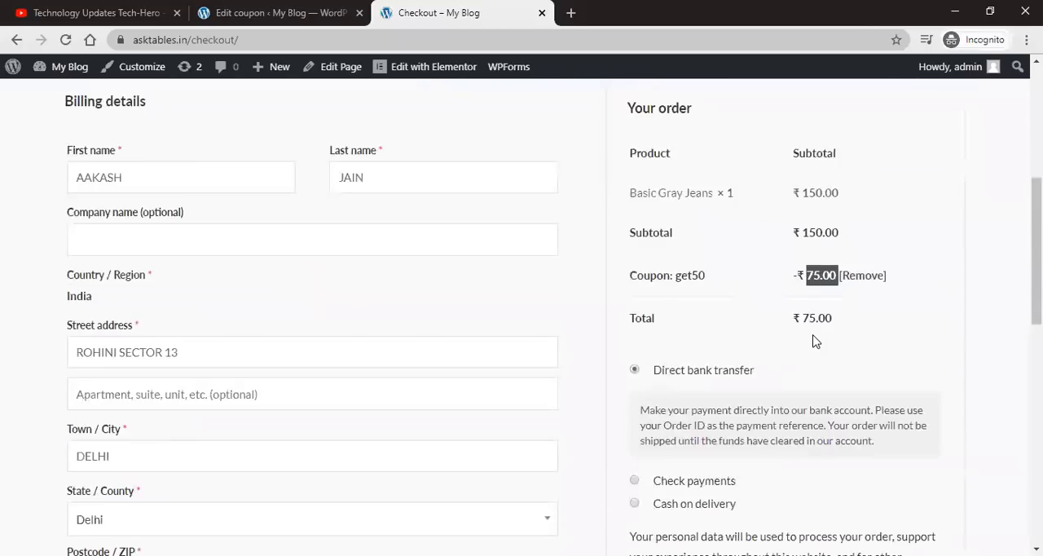
Step: Go back to the coupon editor, then open the WooCommerce Customers list and scroll across its columns
click(277, 13)
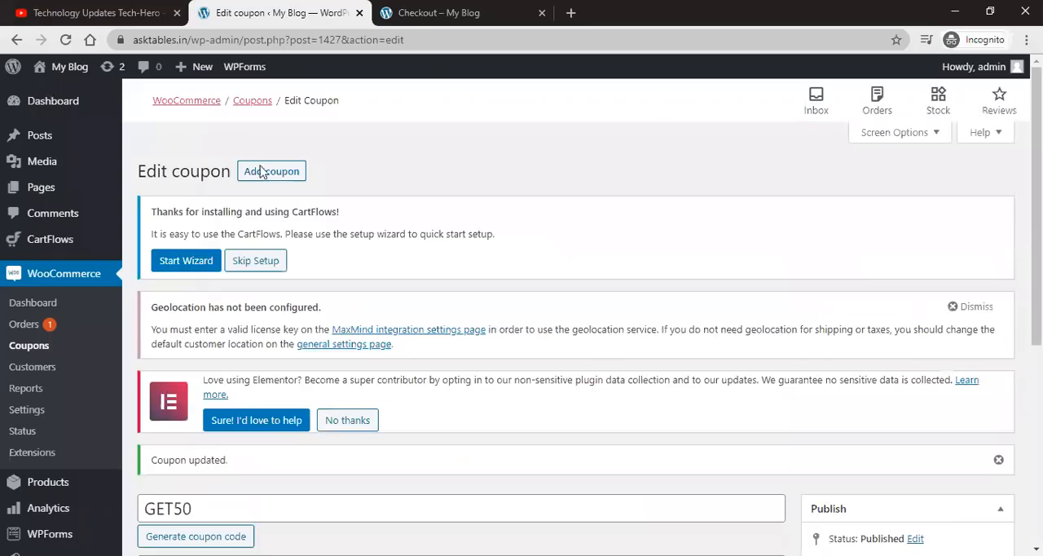
scroll(570, 356, down, 3)
scroll(571, 356, down, 1)
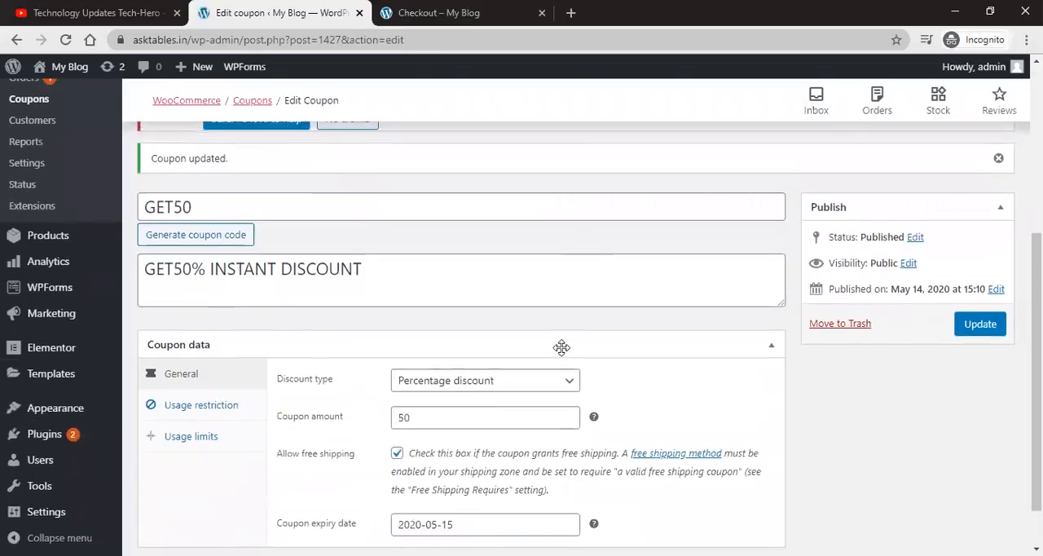
scroll(562, 348, up, 2)
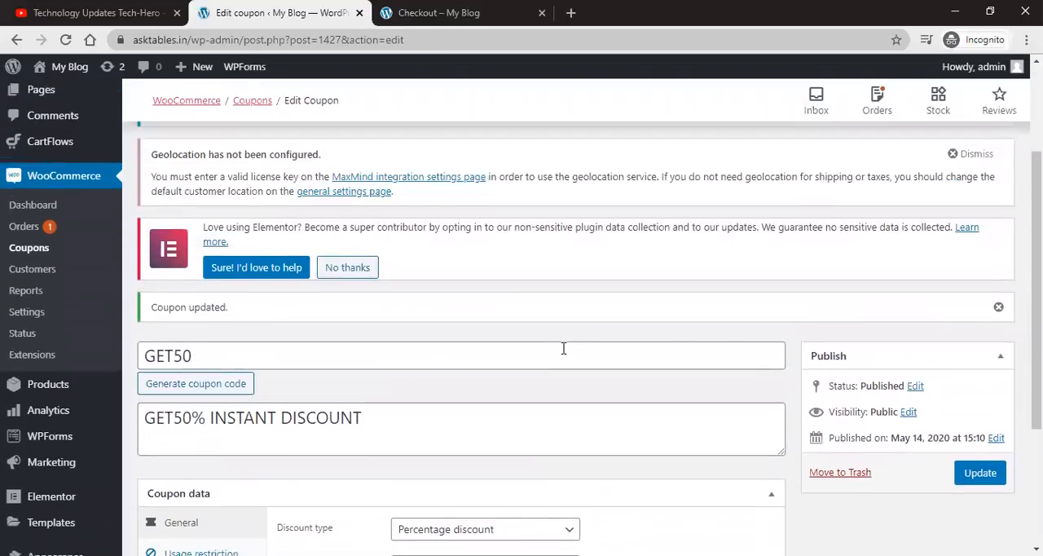
click(34, 269)
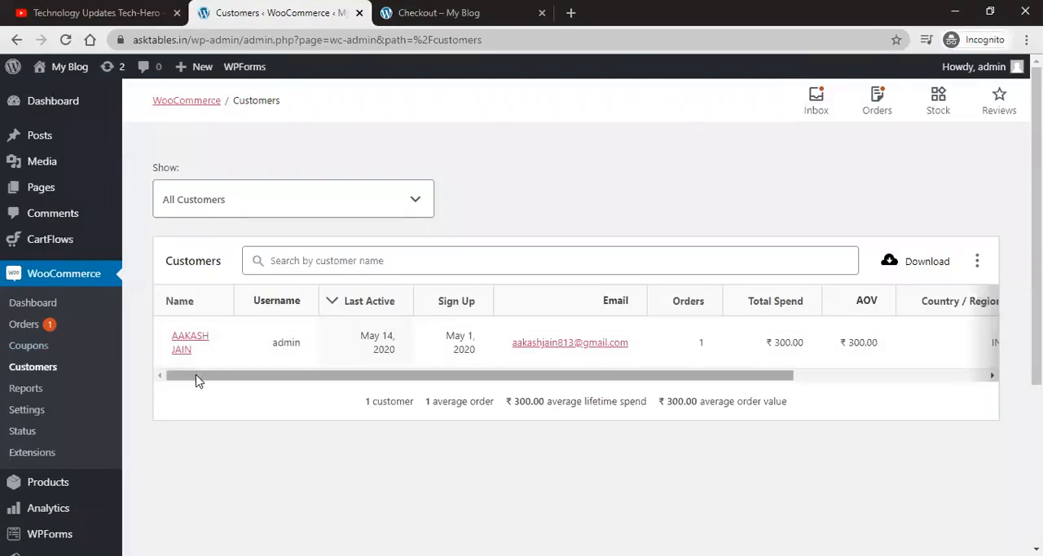
drag(233, 380, 212, 383)
scroll(488, 236, down, 1)
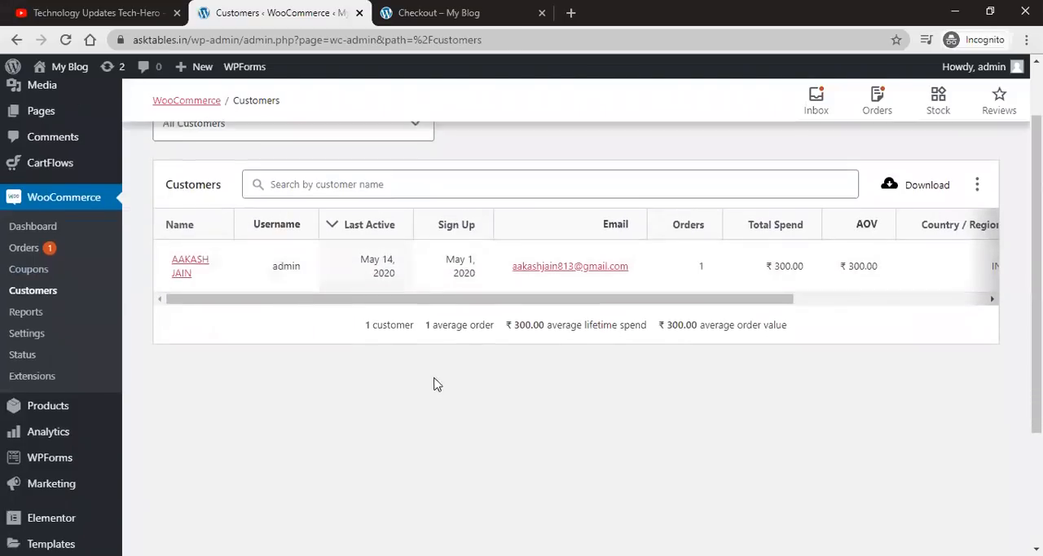
Step: Open the WooCommerce Reports page and review the orders sales-by-date figures
click(25, 312)
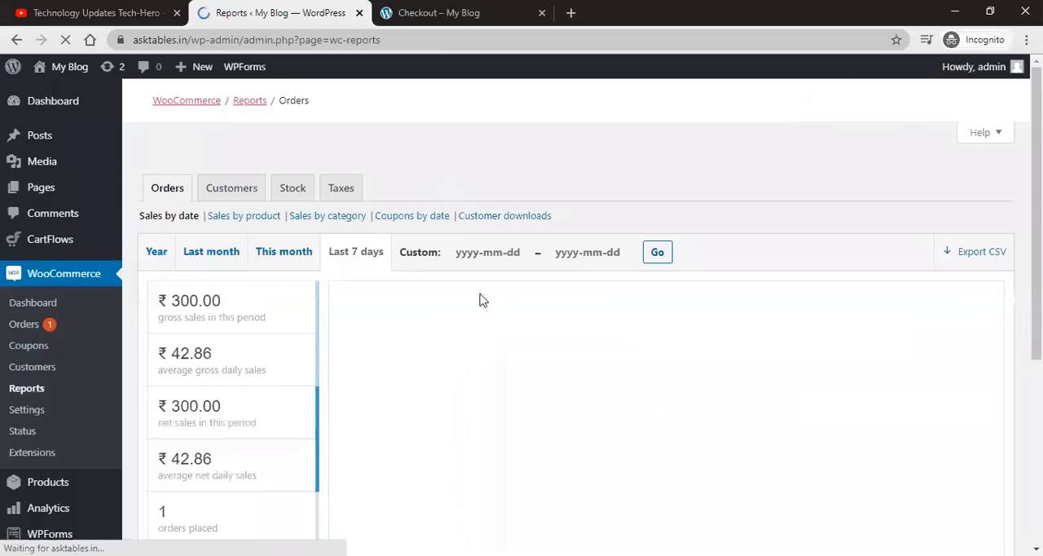
scroll(628, 204, down, 2)
scroll(628, 204, up, 2)
scroll(629, 204, down, 3)
scroll(628, 204, up, 3)
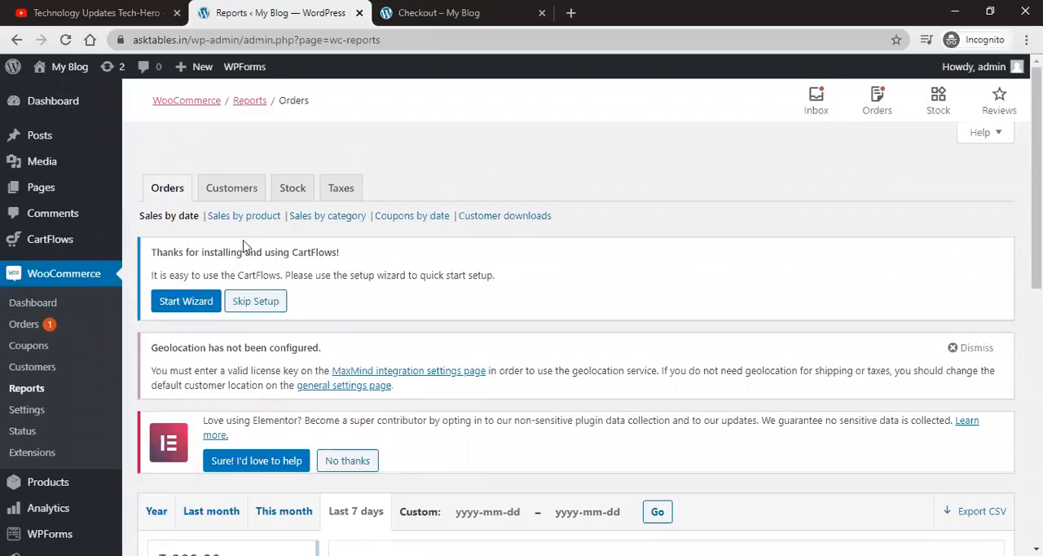
scroll(240, 196, down, 3)
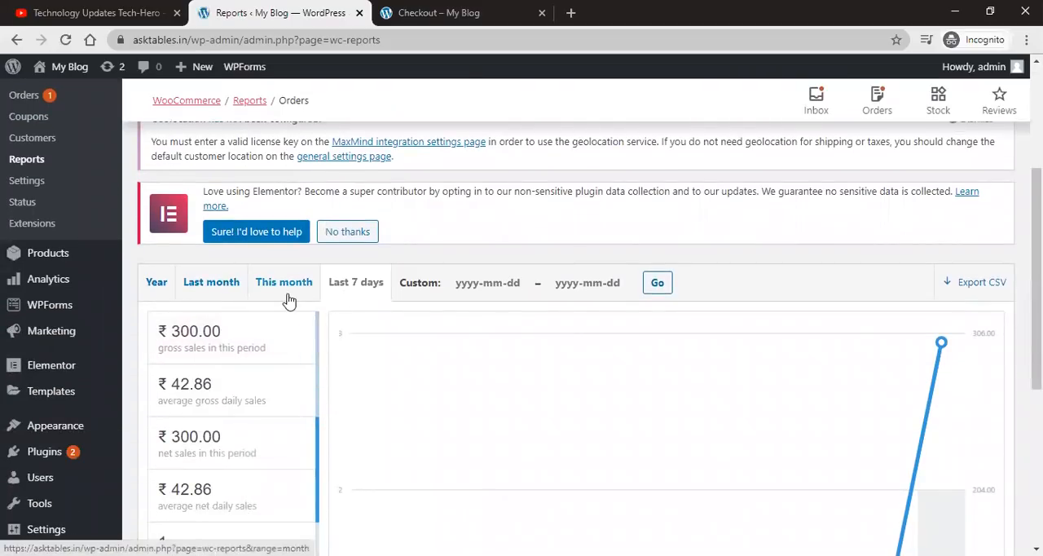
scroll(310, 308, down, 1)
scroll(305, 307, down, 5)
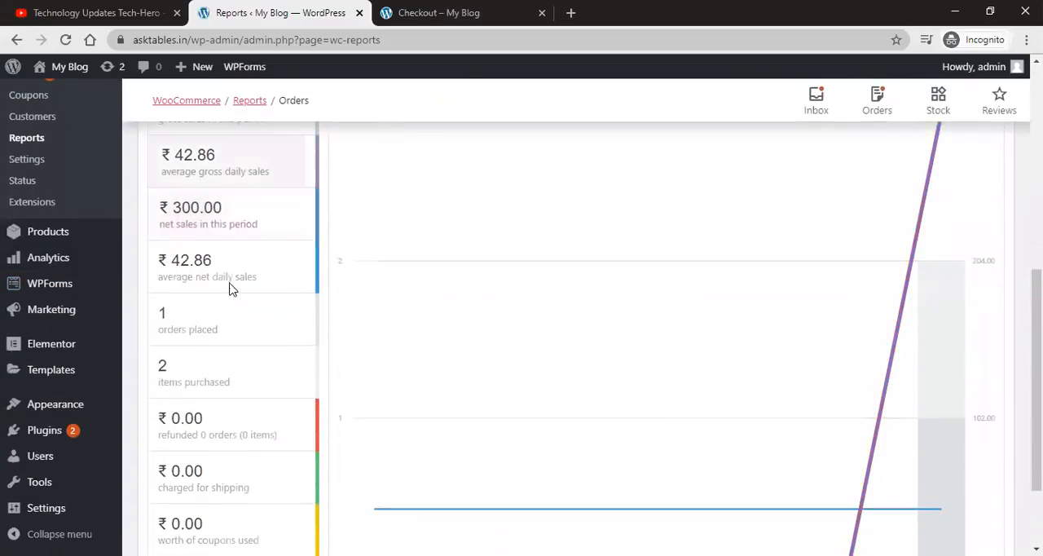
scroll(233, 351, up, 6)
scroll(295, 338, up, 3)
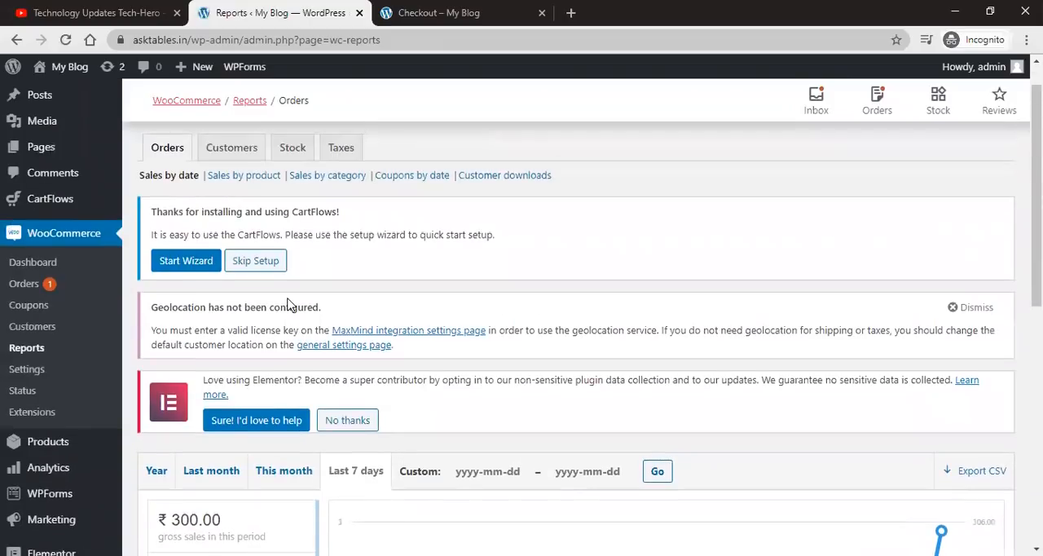
Step: Switch to the Customers report and view customers versus guests for this month
click(241, 149)
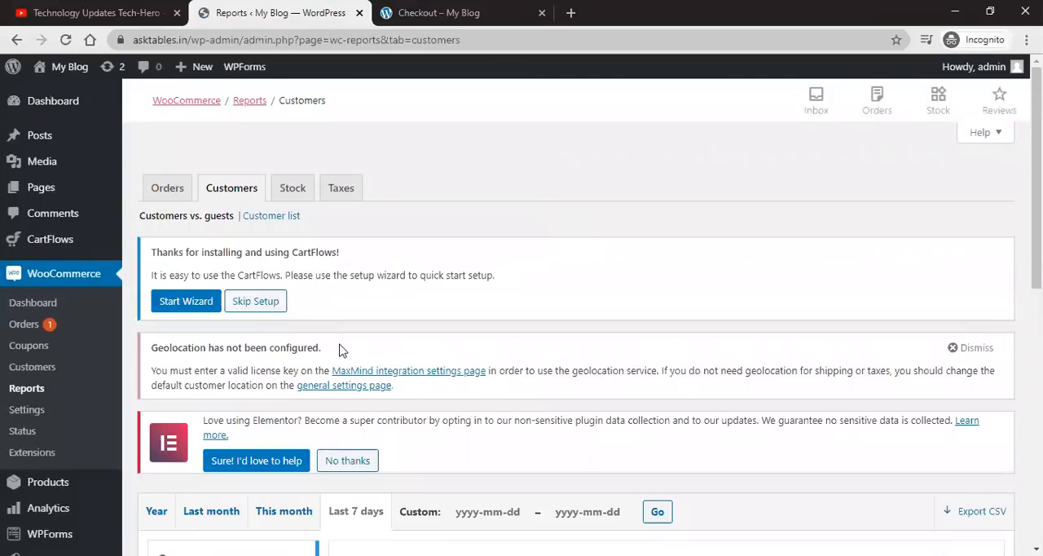
scroll(337, 349, down, 3)
click(274, 221)
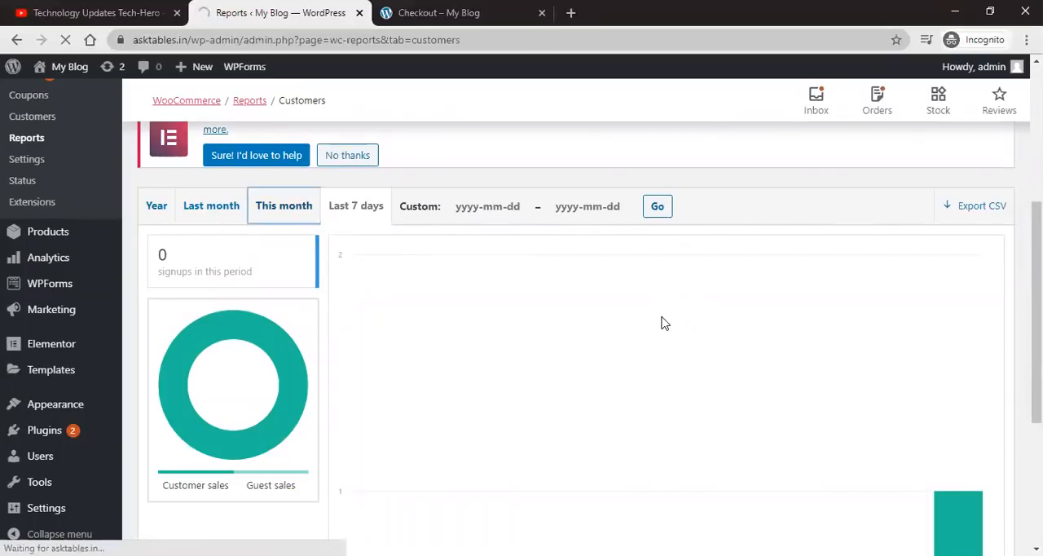
scroll(660, 321, down, 1)
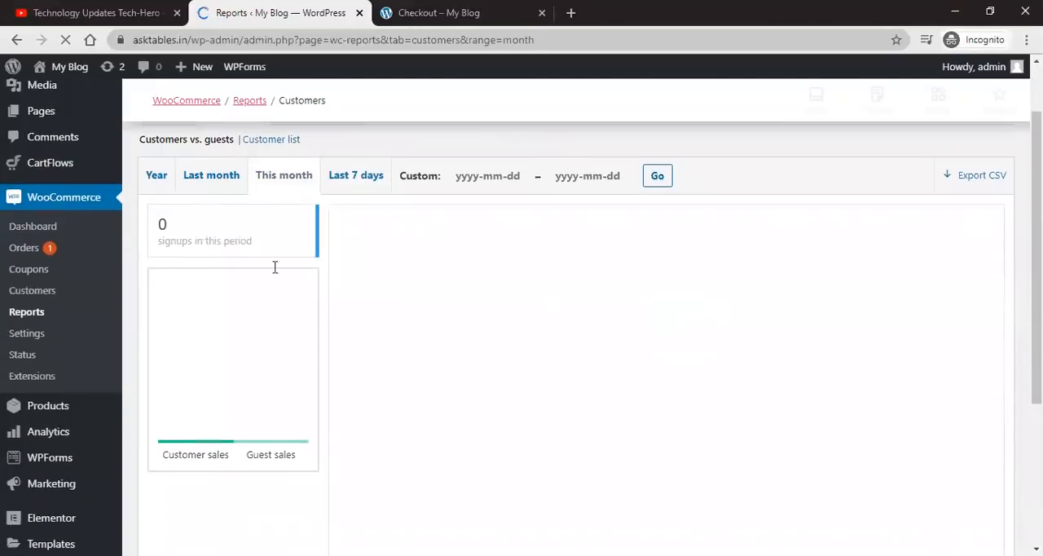
scroll(306, 264, down, 5)
scroll(301, 287, up, 6)
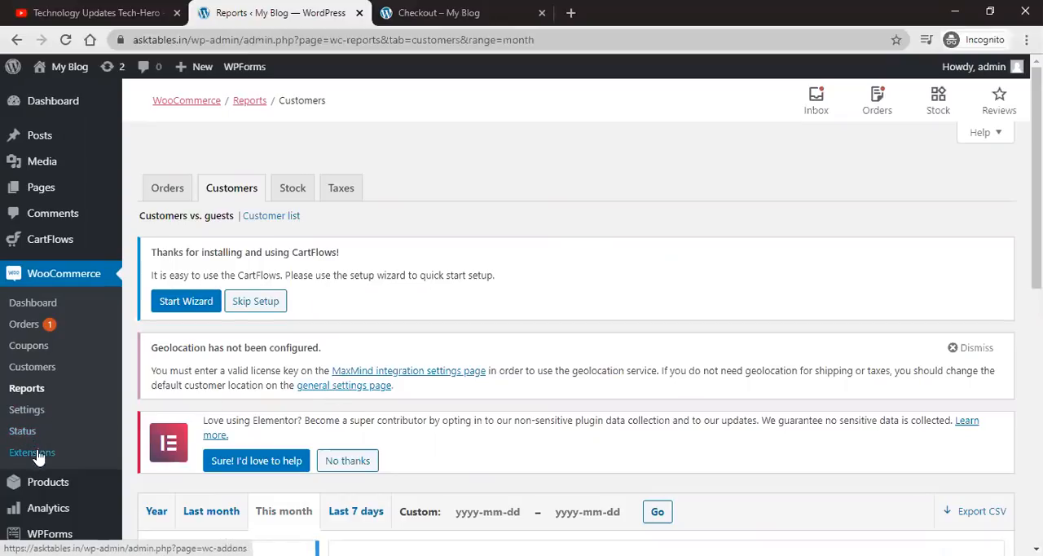
Step: Open the WooCommerce system status page and review its WordPress and server environment details
scroll(249, 414, down, 1)
click(14, 363)
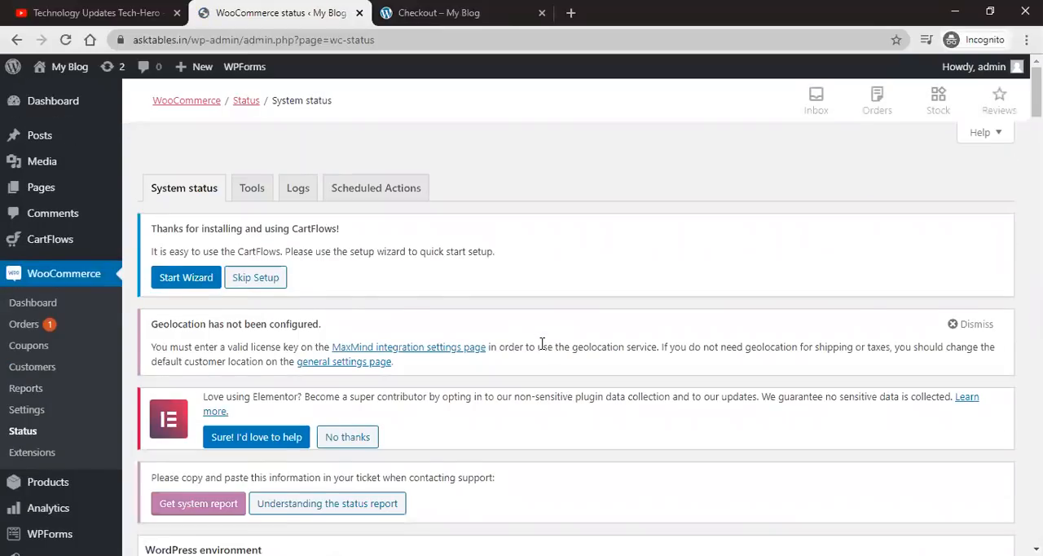
scroll(542, 343, down, 3)
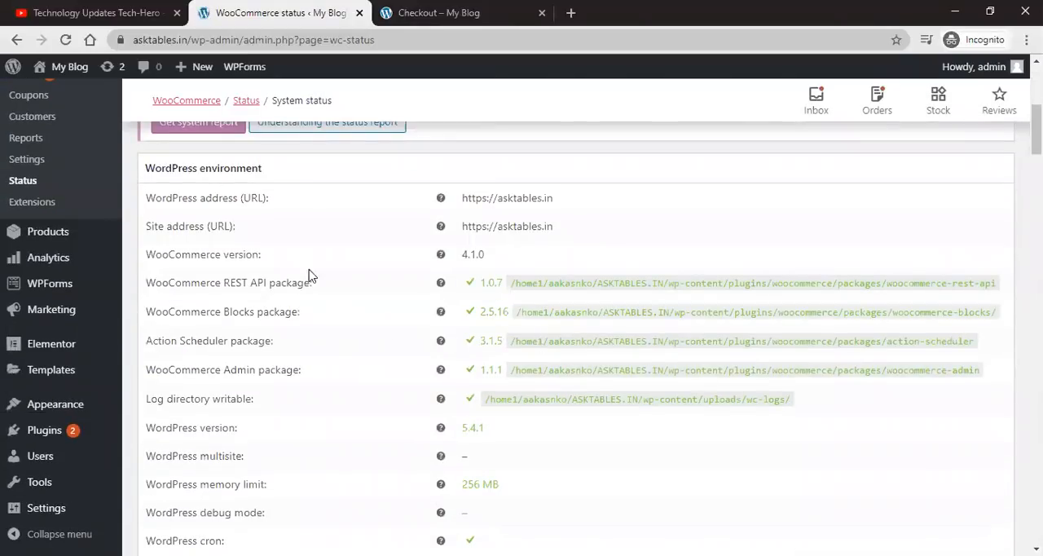
scroll(449, 235, up, 5)
scroll(452, 235, down, 3)
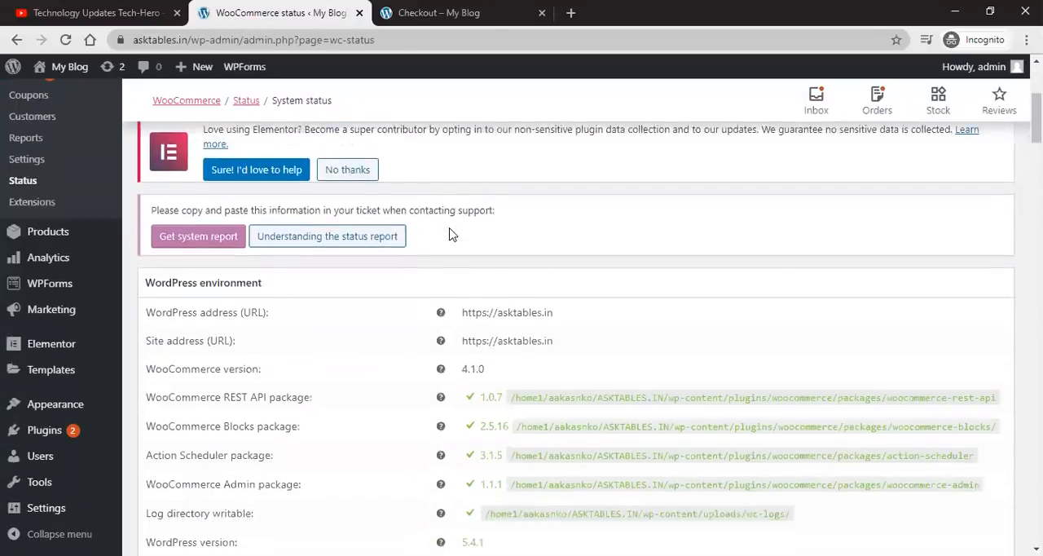
scroll(453, 234, down, 1)
drag(143, 275, 422, 275)
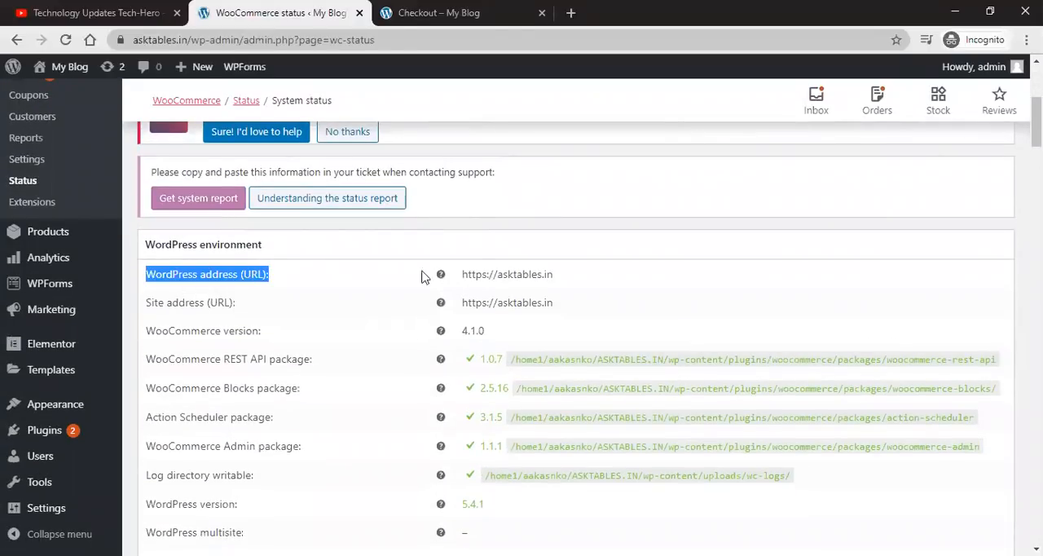
double_click(521, 273)
double_click(511, 304)
scroll(300, 334, down, 2)
scroll(298, 338, down, 12)
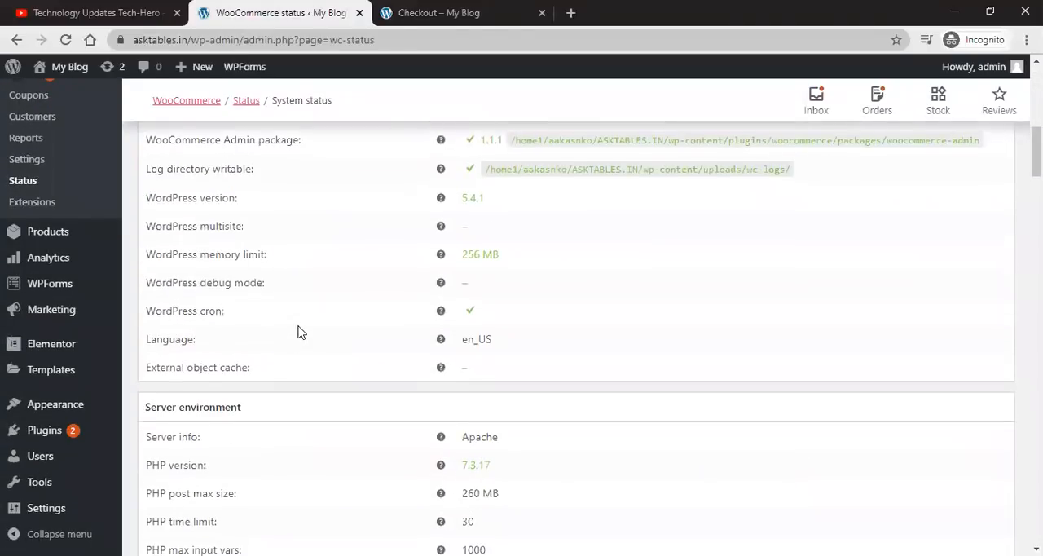
scroll(297, 330, down, 5)
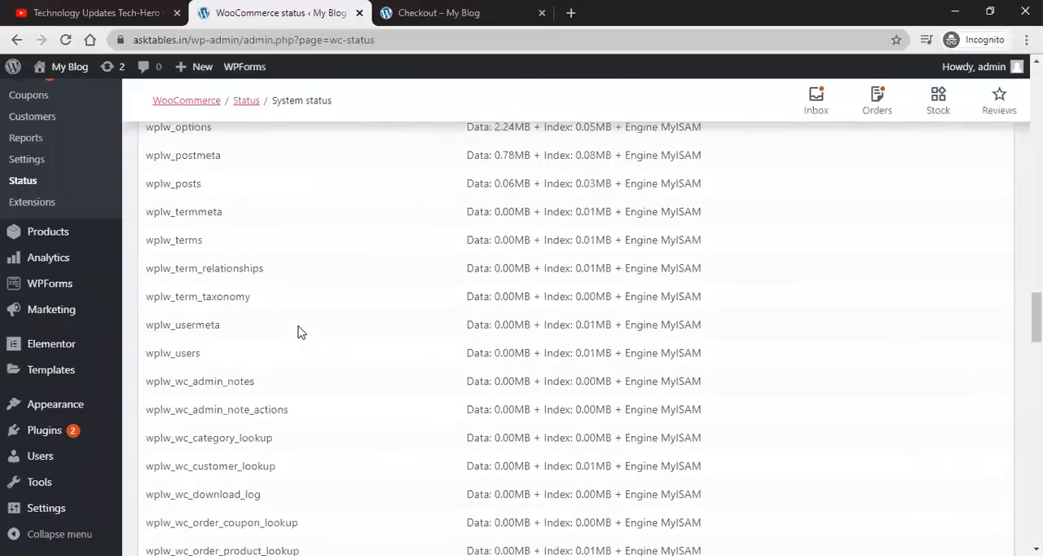
scroll(299, 330, up, 15)
scroll(299, 330, up, 8)
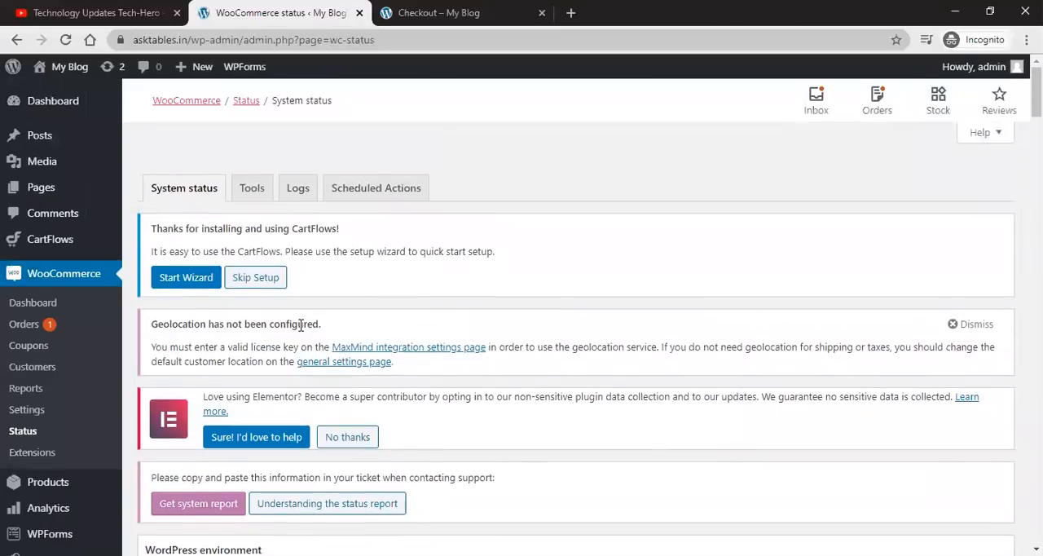
scroll(505, 263, down, 10)
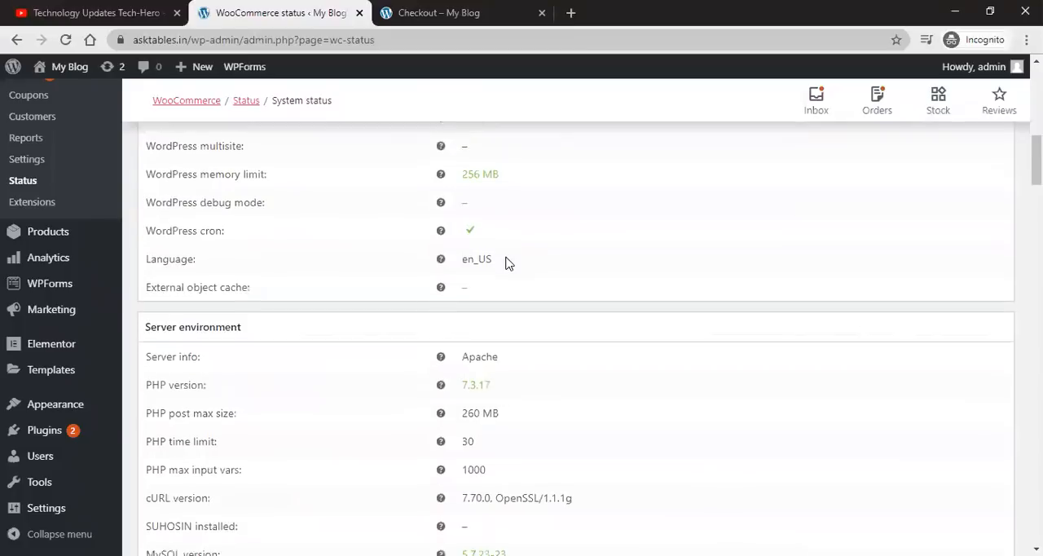
scroll(231, 278, up, 4)
scroll(230, 277, up, 3)
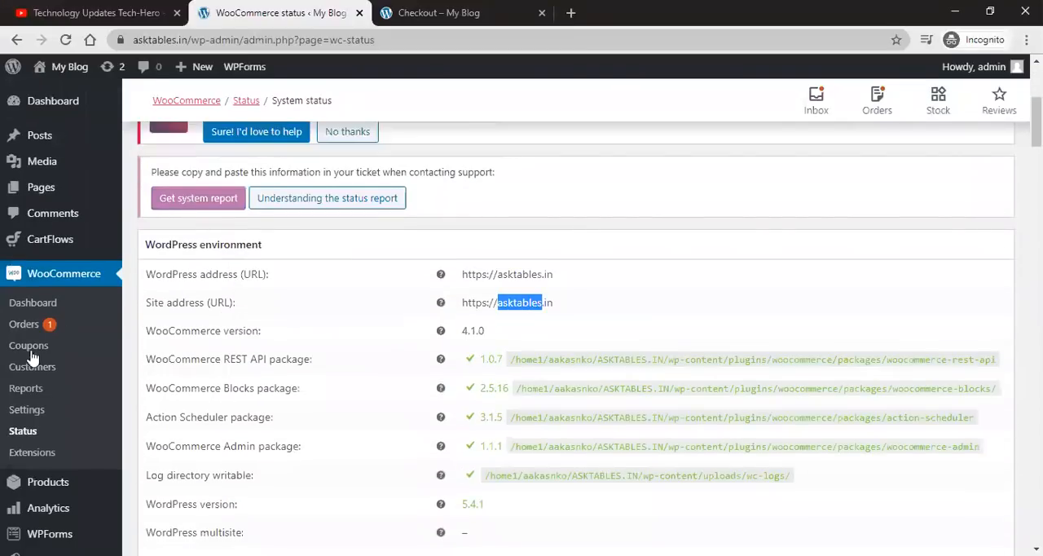
Step: Browse the featured WooCommerce extensions, then switch to the YouTube channel tab
click(49, 452)
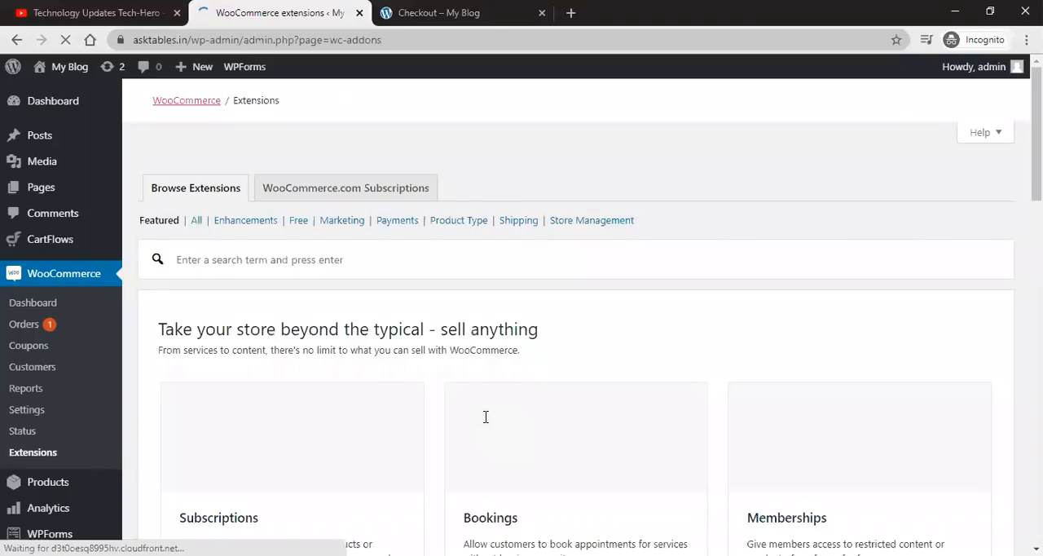
scroll(492, 393, down, 5)
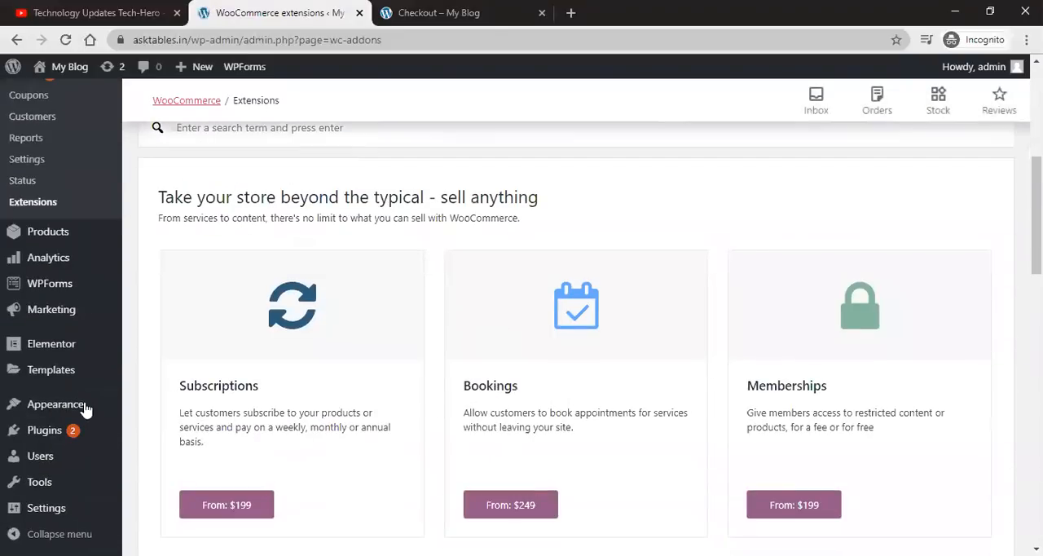
scroll(293, 396, down, 1)
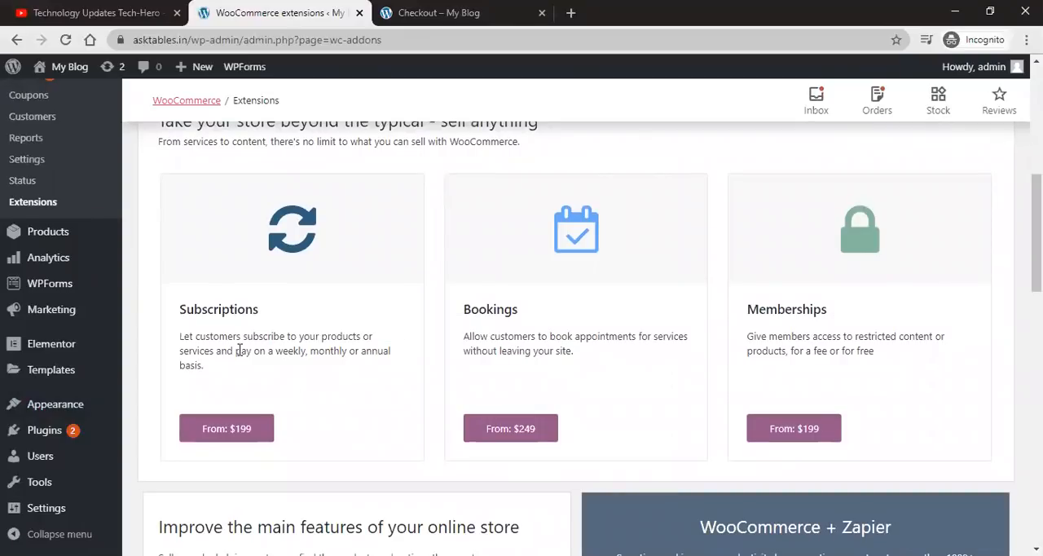
triple_click(526, 344)
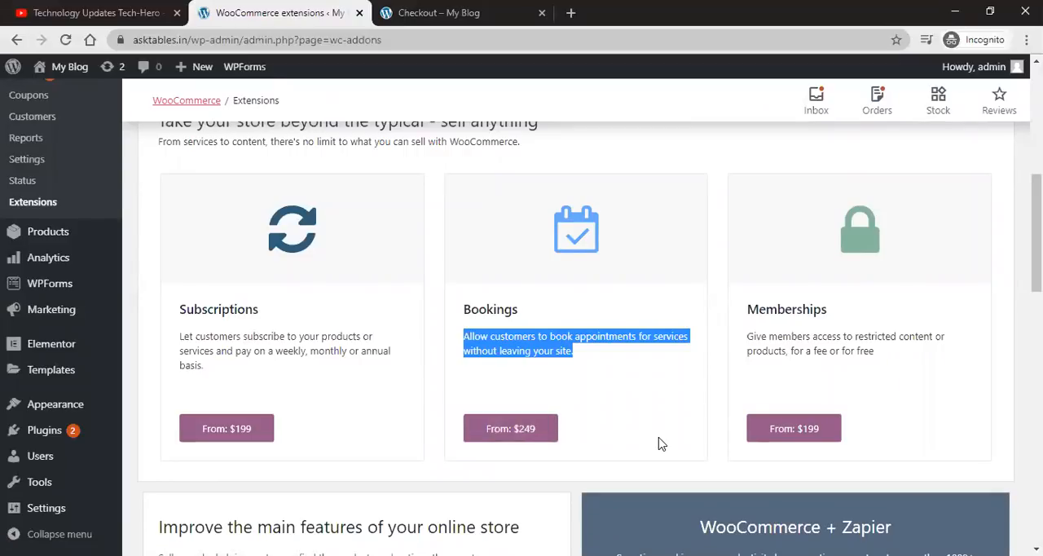
scroll(661, 444, down, 1)
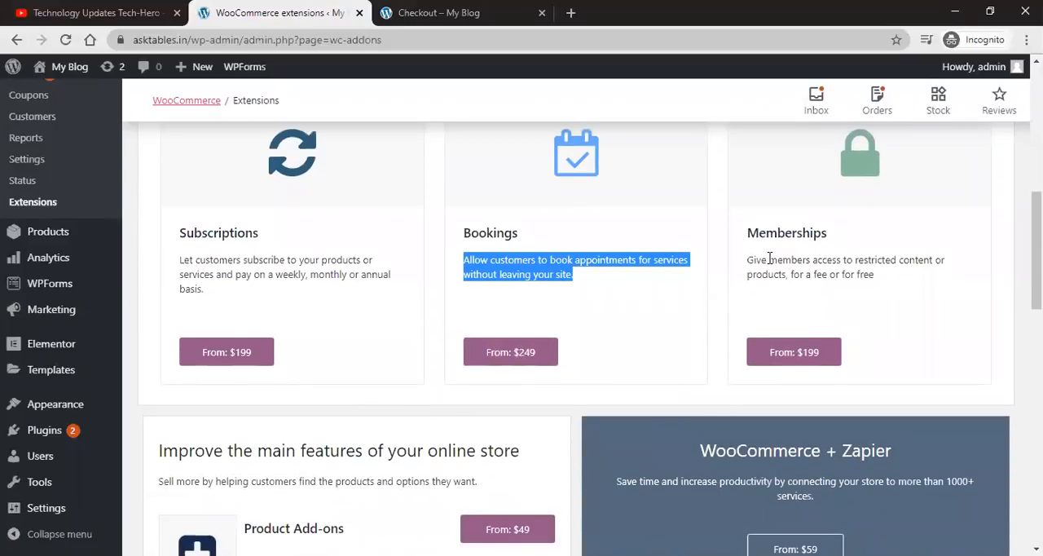
scroll(533, 393, down, 3)
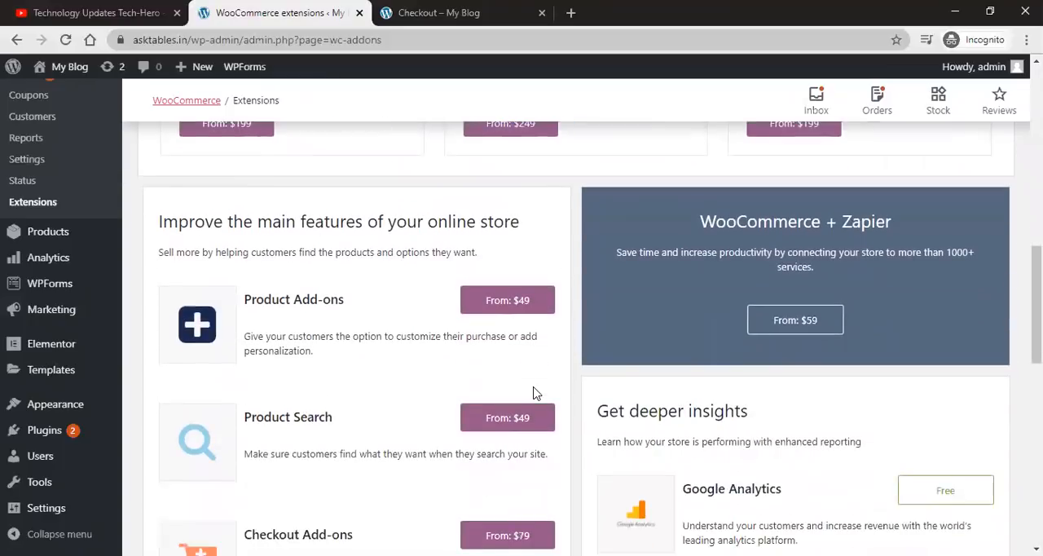
scroll(534, 393, down, 5)
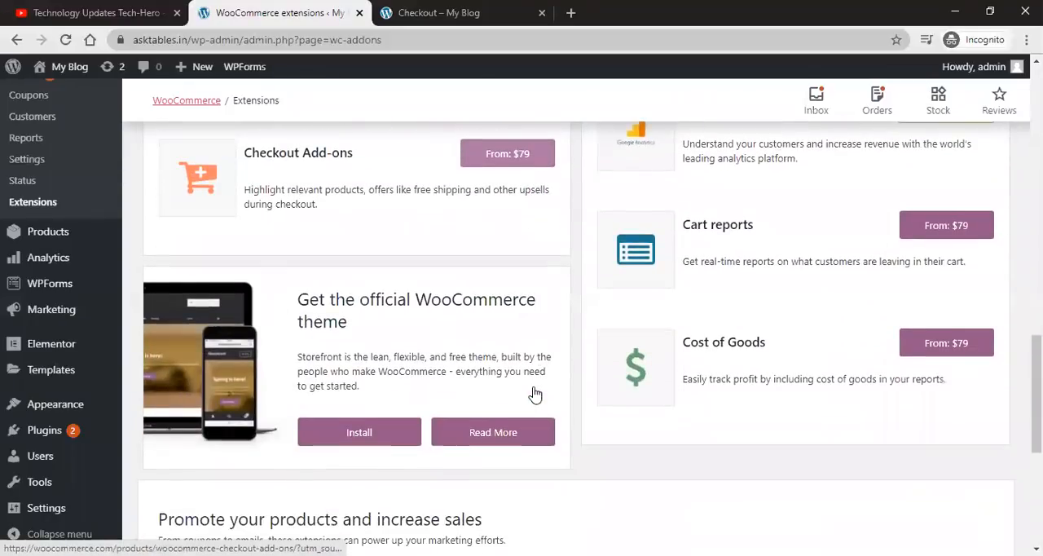
scroll(534, 393, down, 5)
scroll(534, 392, up, 10)
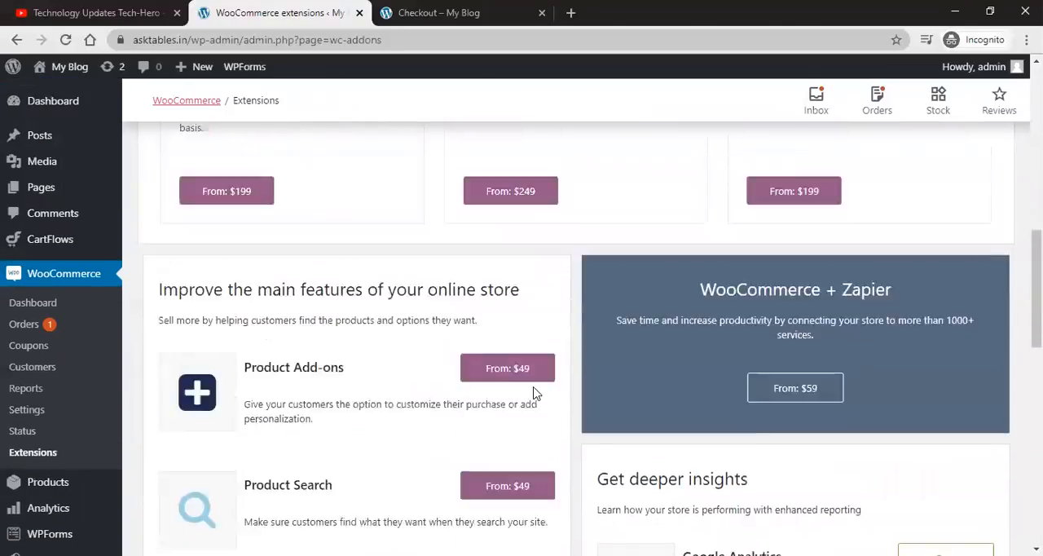
scroll(533, 393, up, 8)
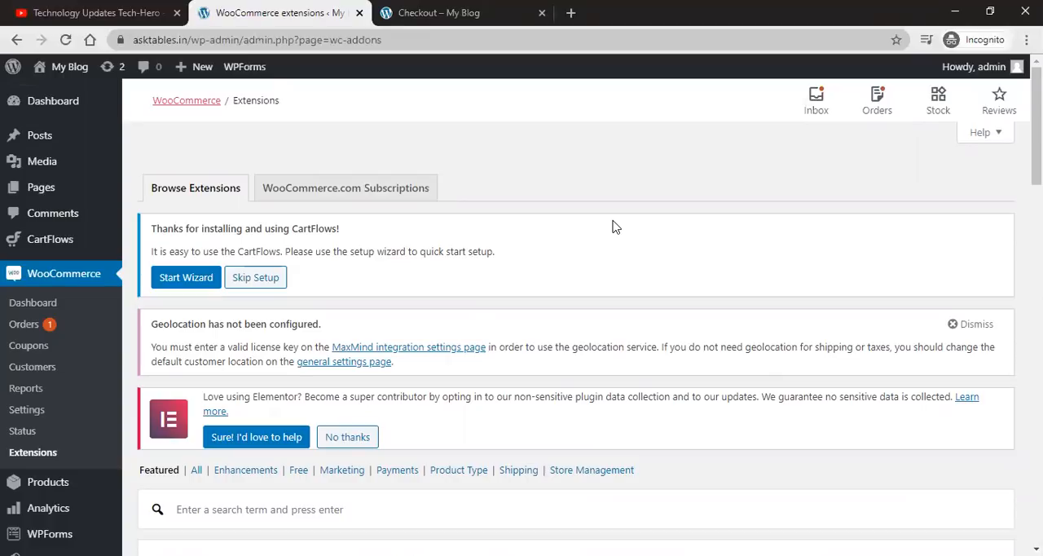
click(95, 11)
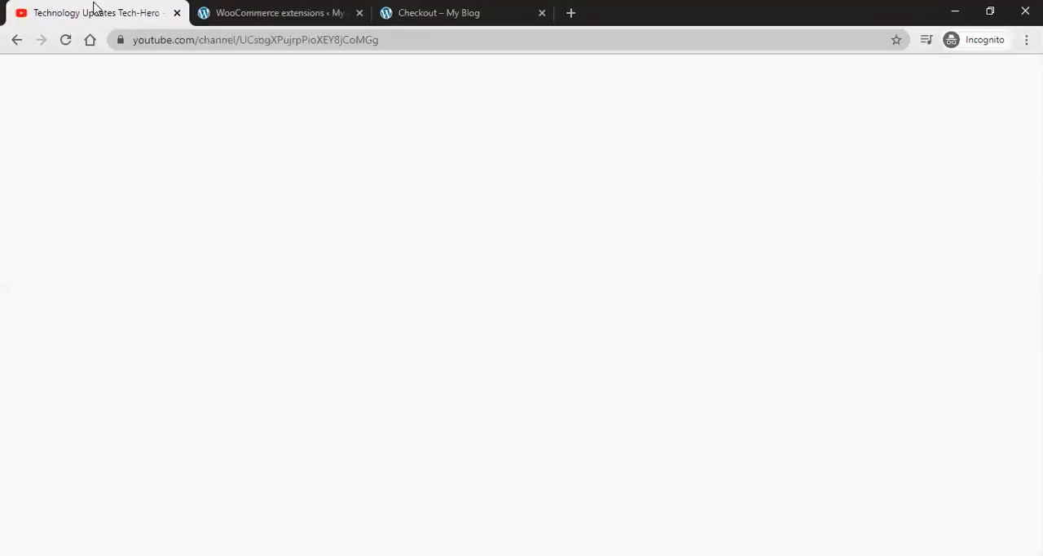